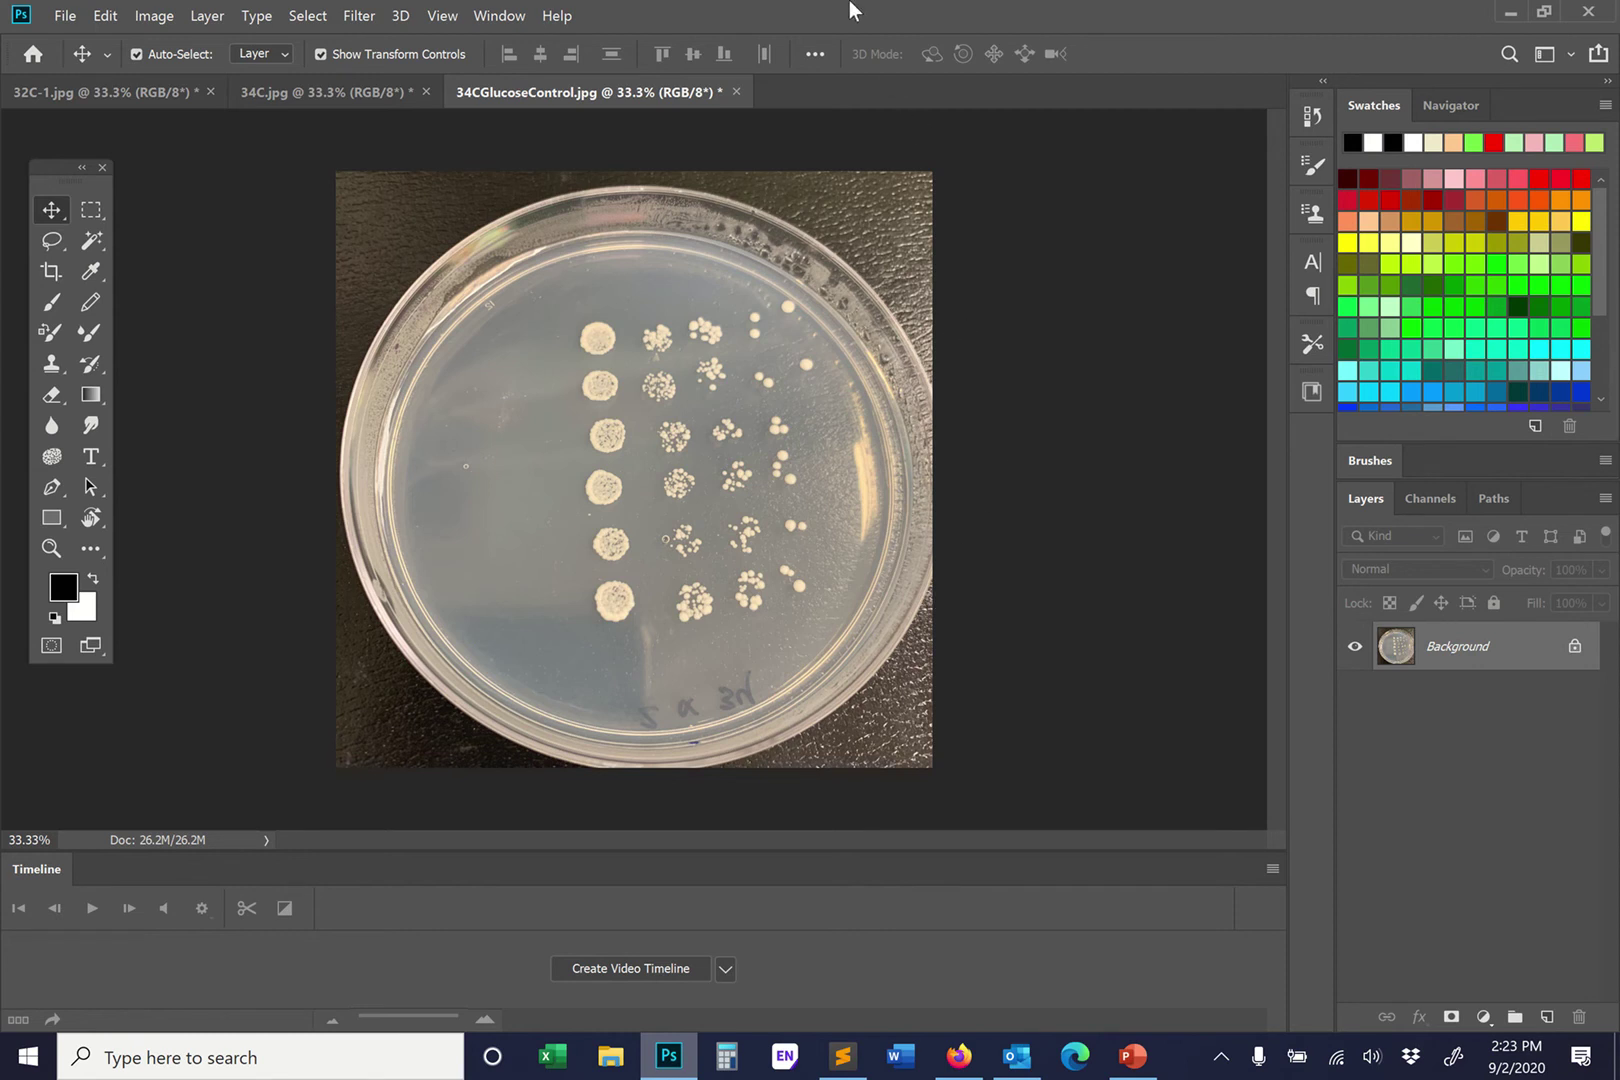
# Step: Compare the plate photos 32C-1.jpg, 34C.jpg and 34CGlucoseControl.jpg by viewing each open image
pyautogui.moveTo(937, 24)
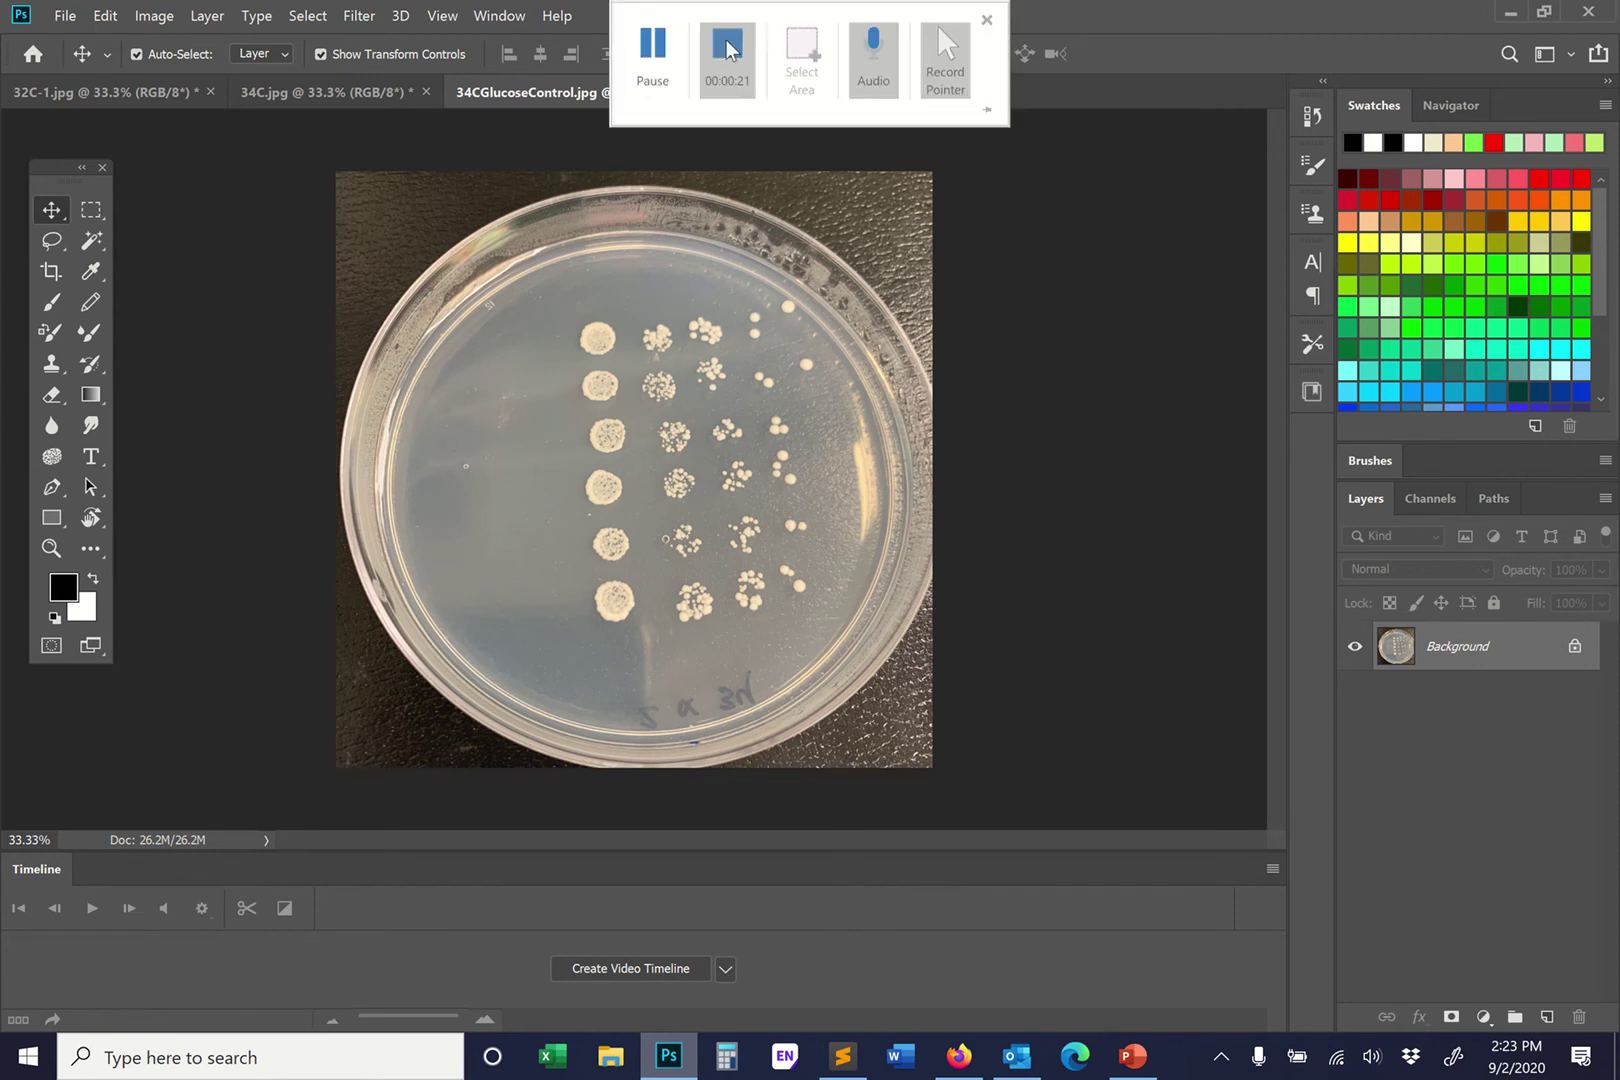
pyautogui.click(146, 92)
pyautogui.click(348, 89)
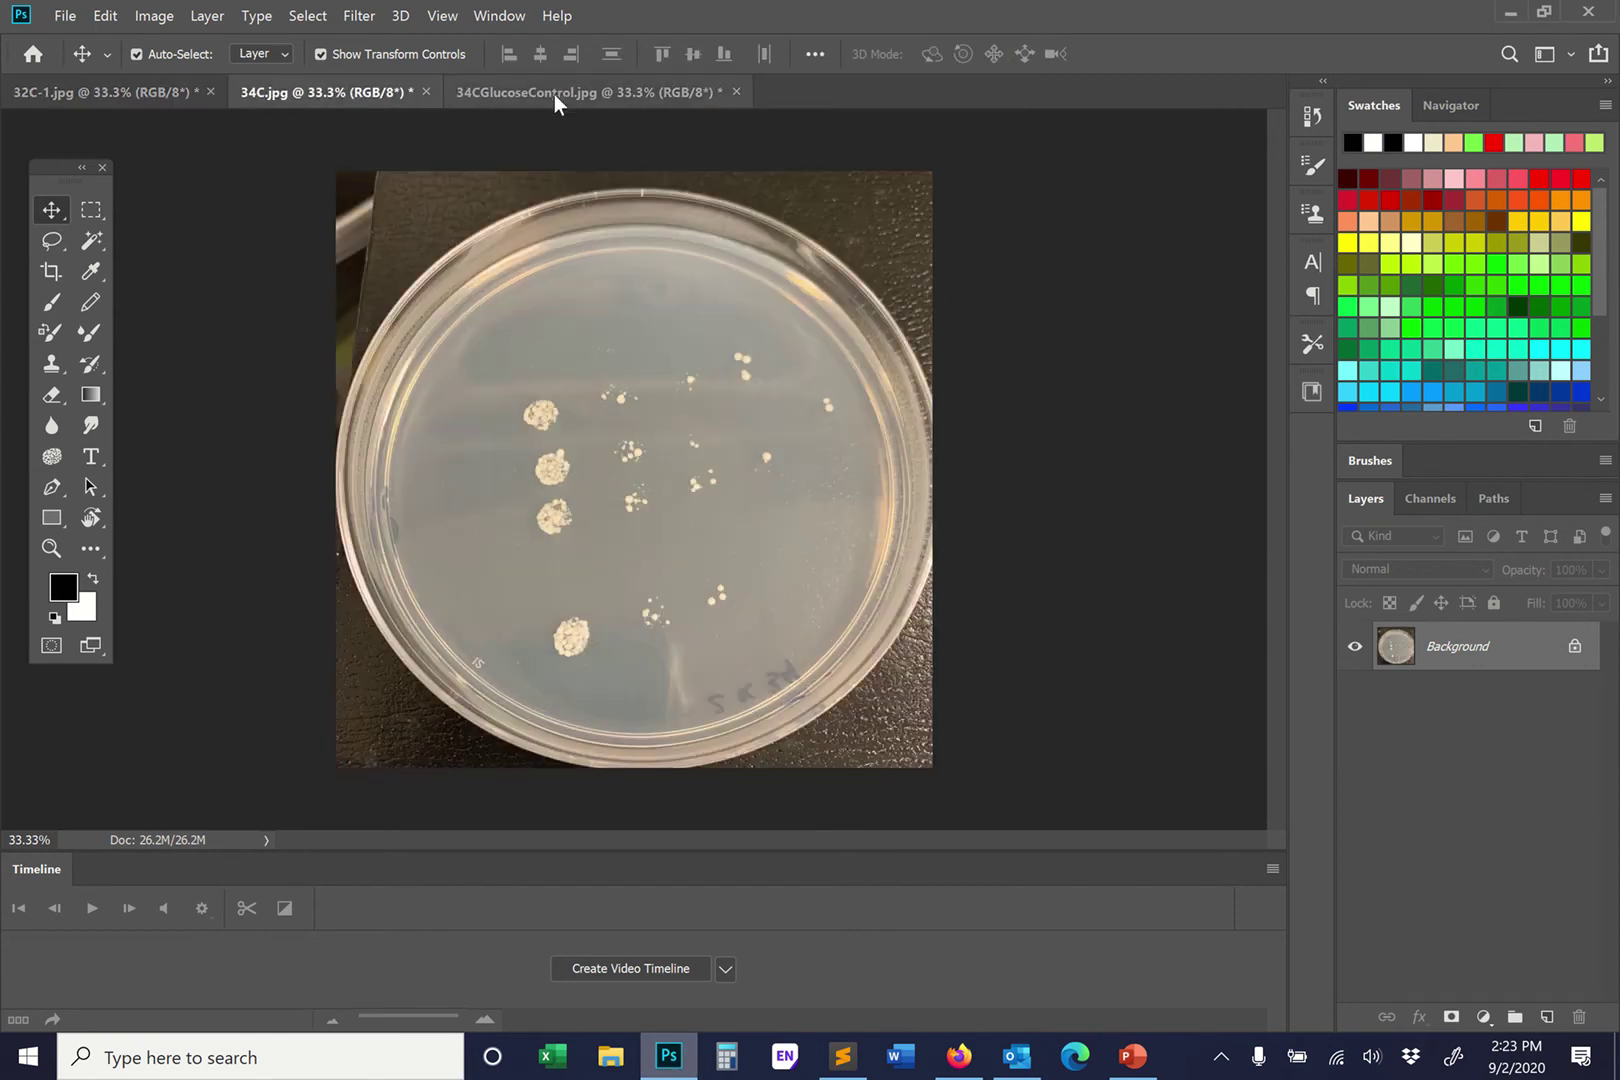
pyautogui.click(597, 99)
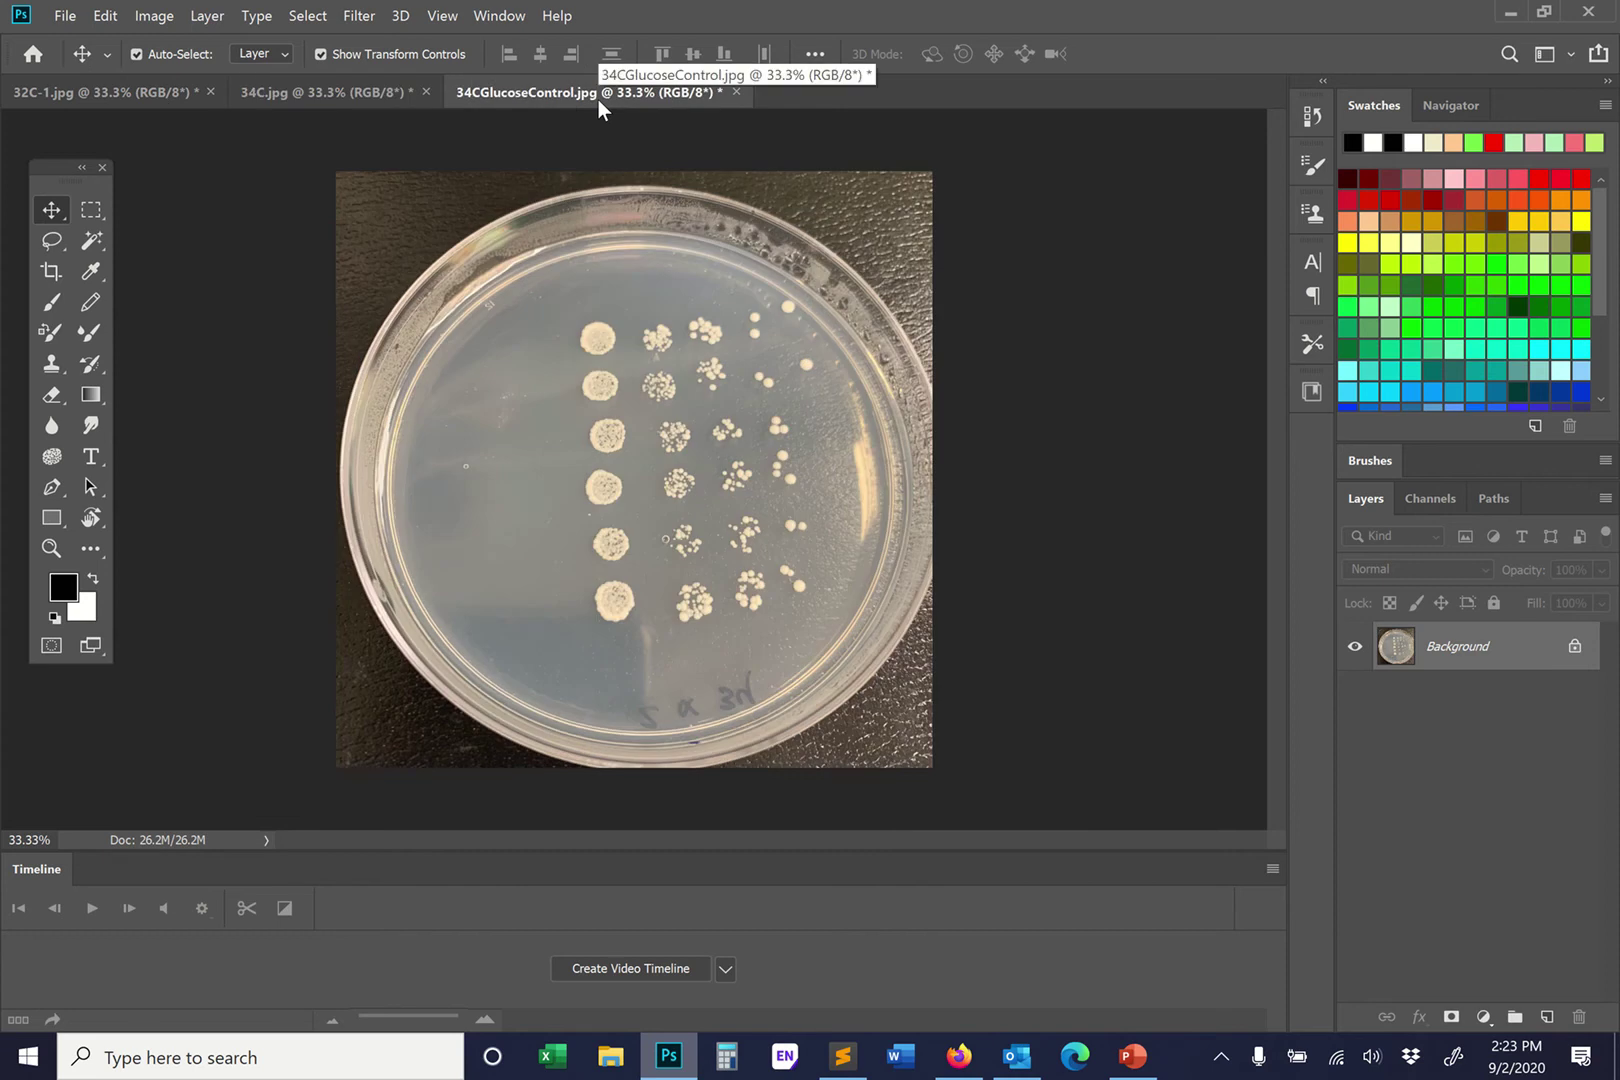
pyautogui.moveTo(687, 8)
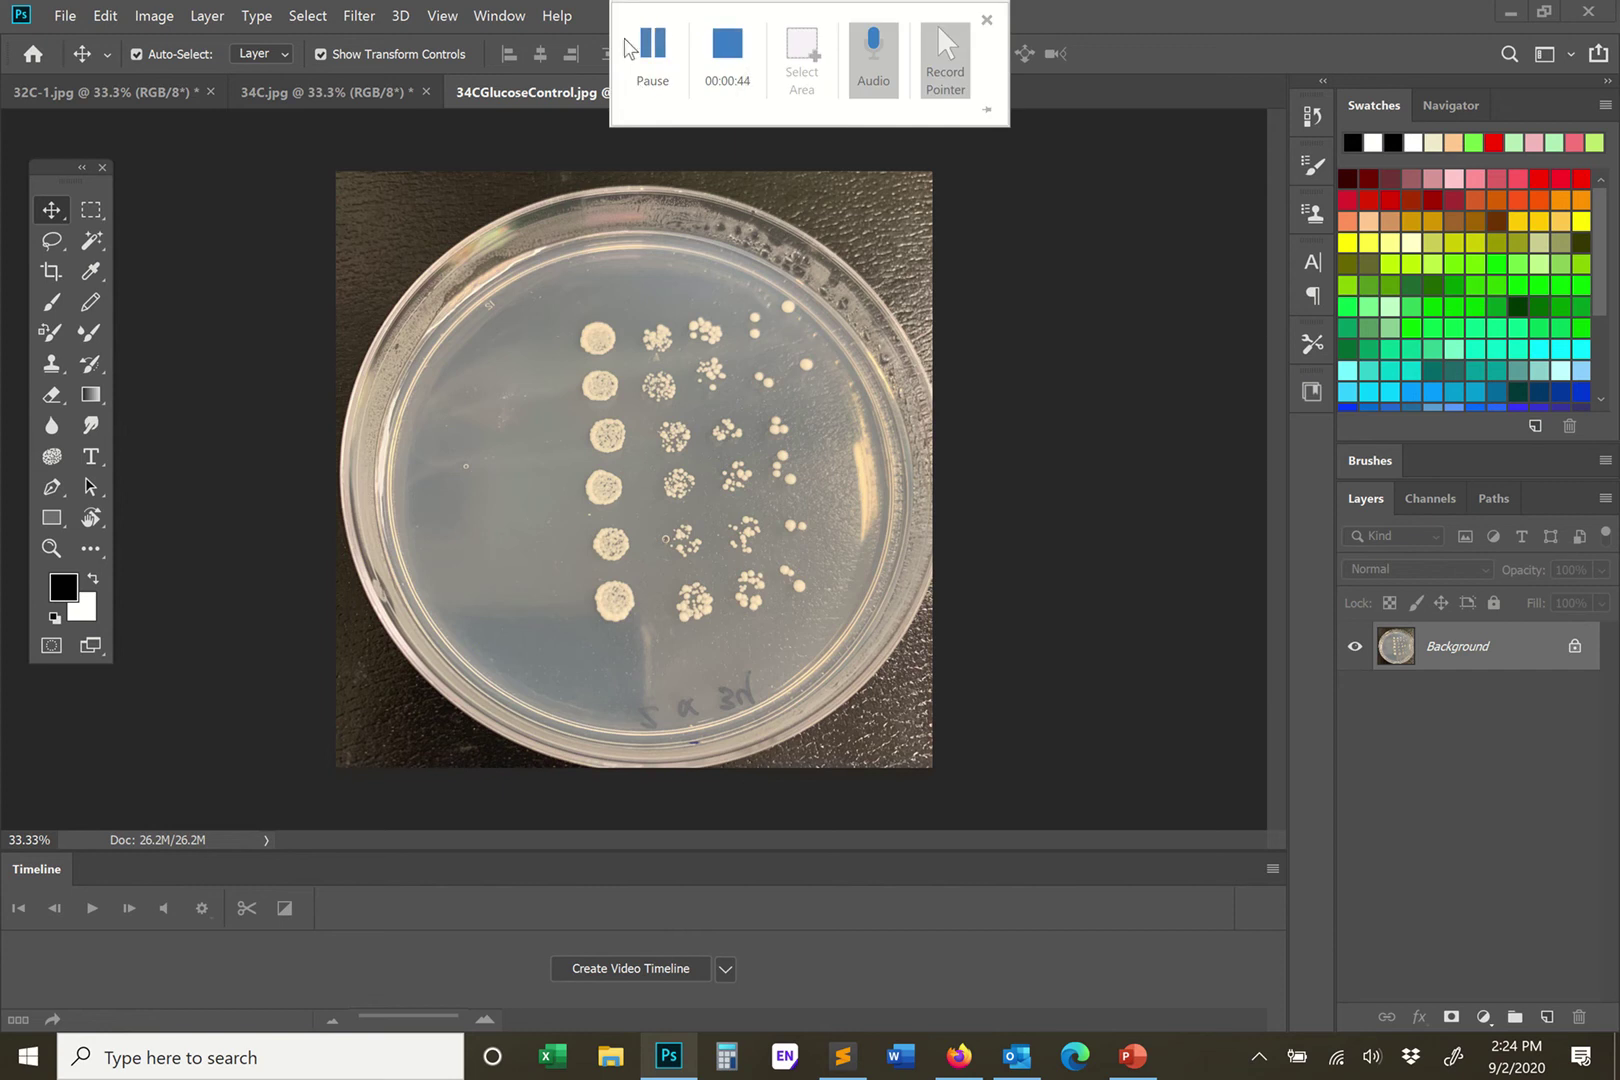
pyautogui.click(318, 88)
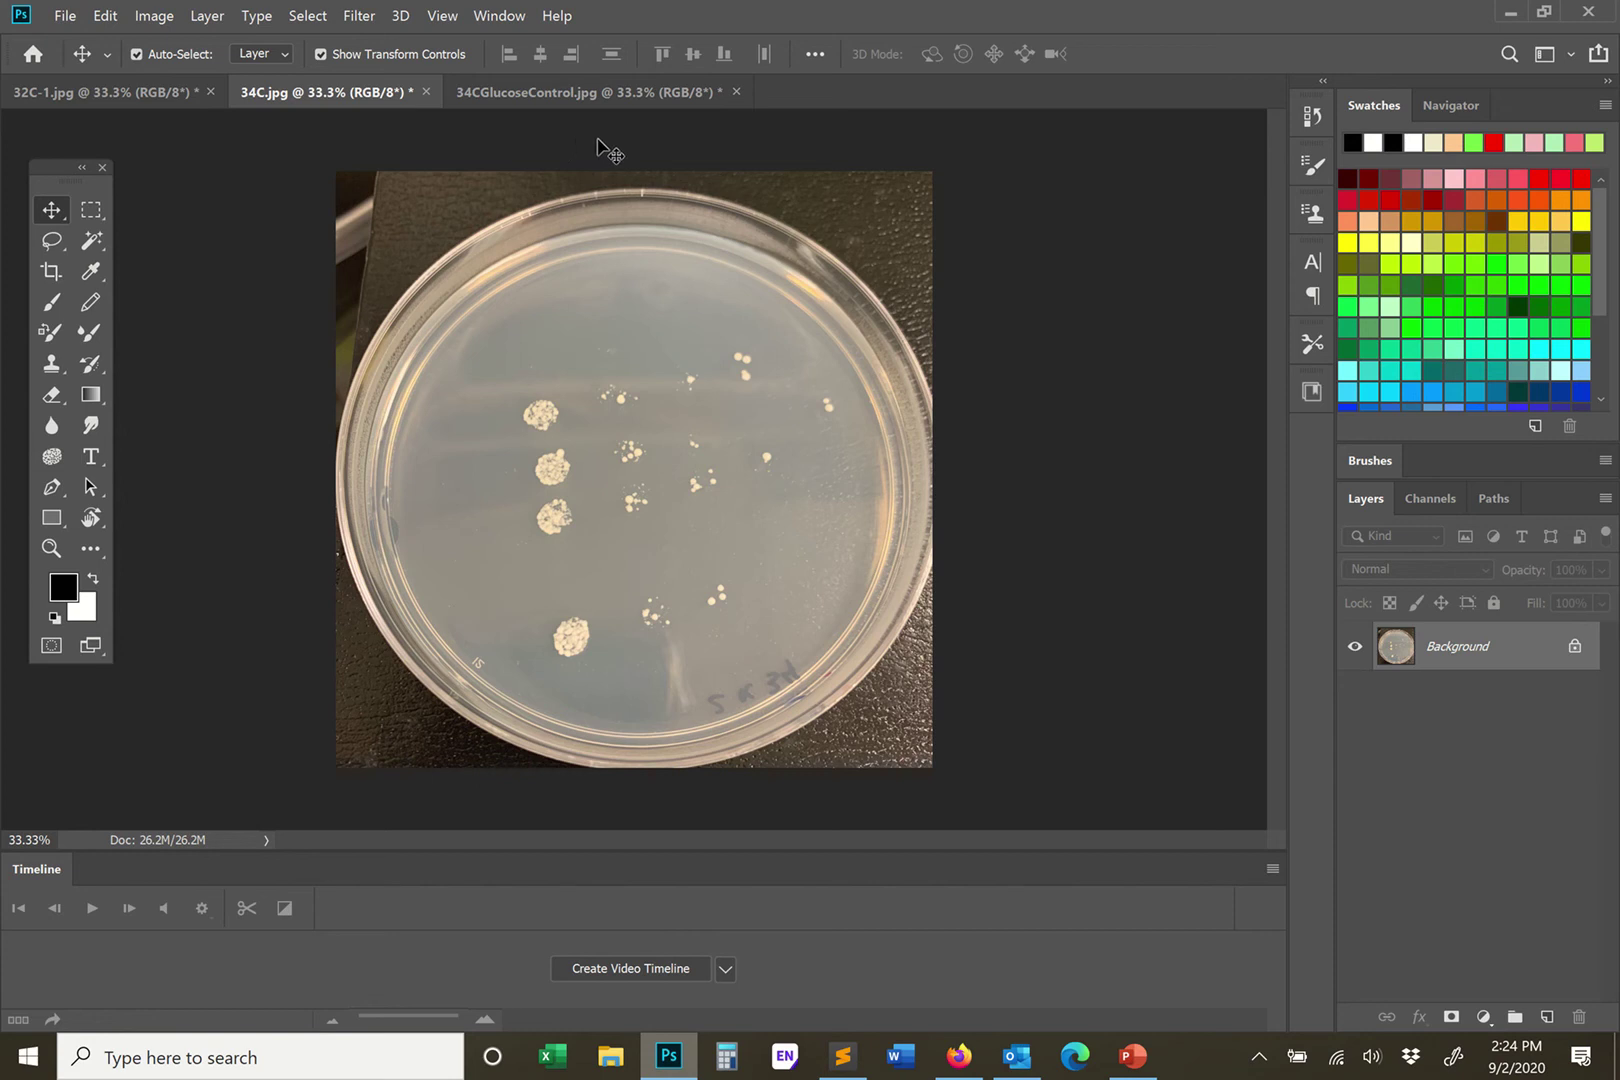
pyautogui.click(139, 87)
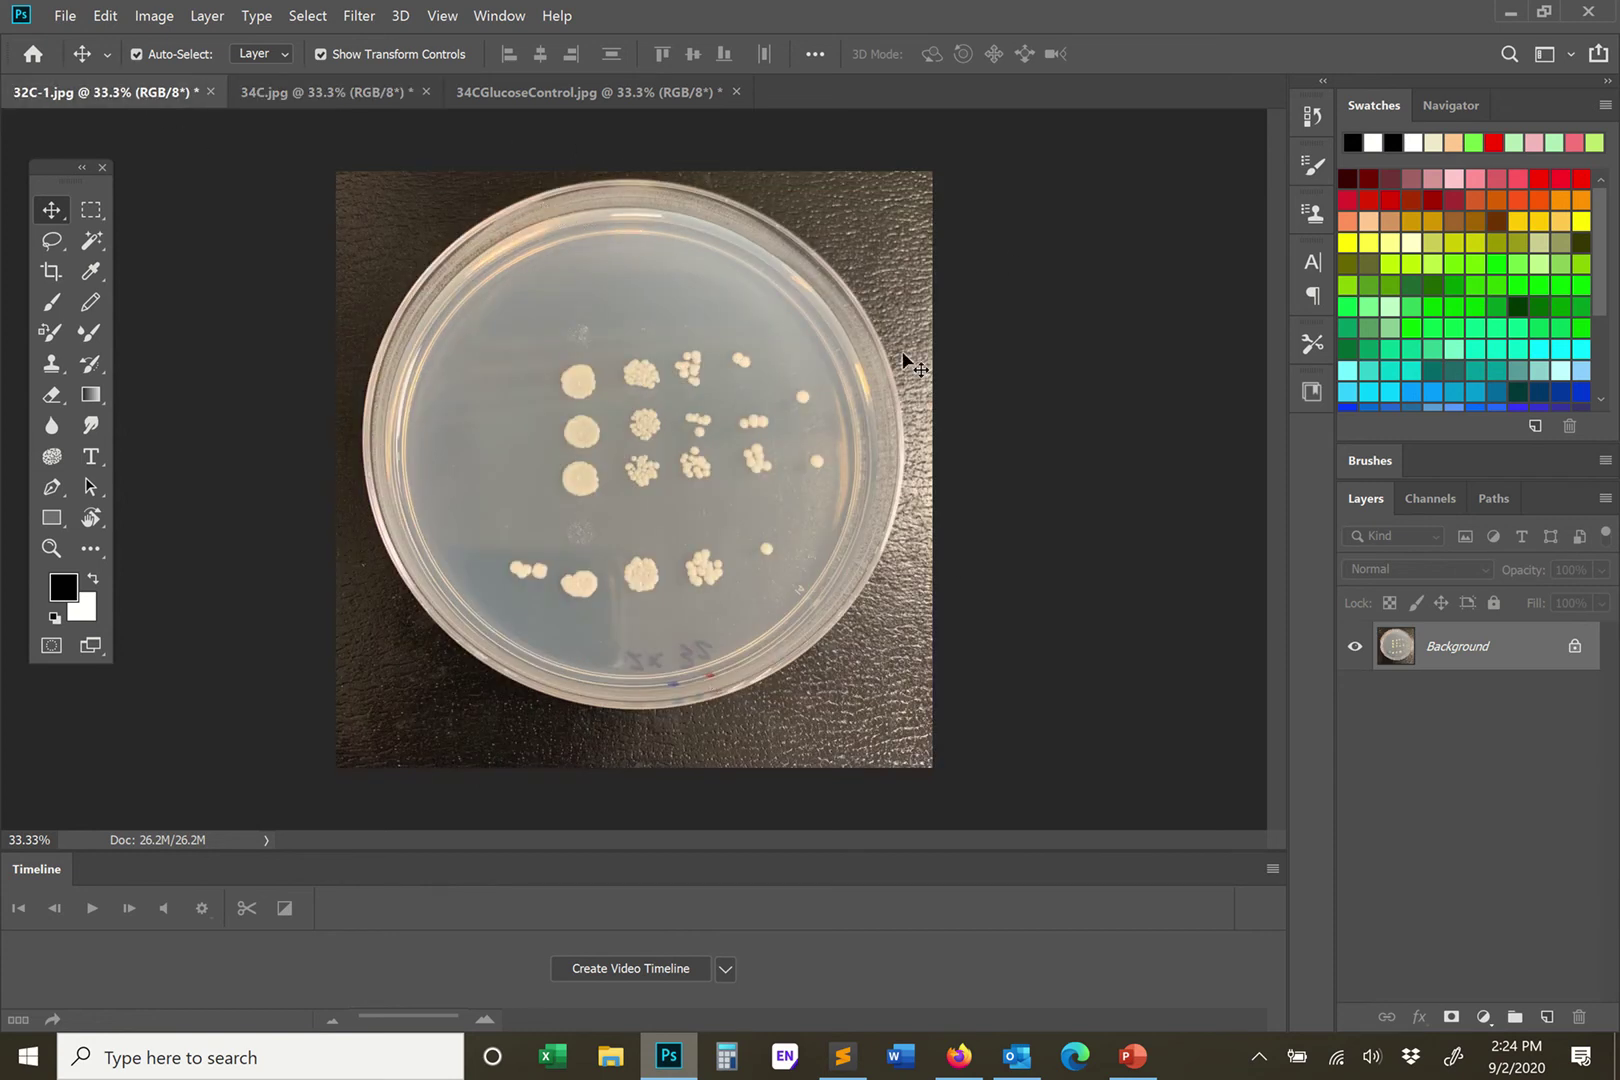
pyautogui.click(332, 97)
pyautogui.click(504, 95)
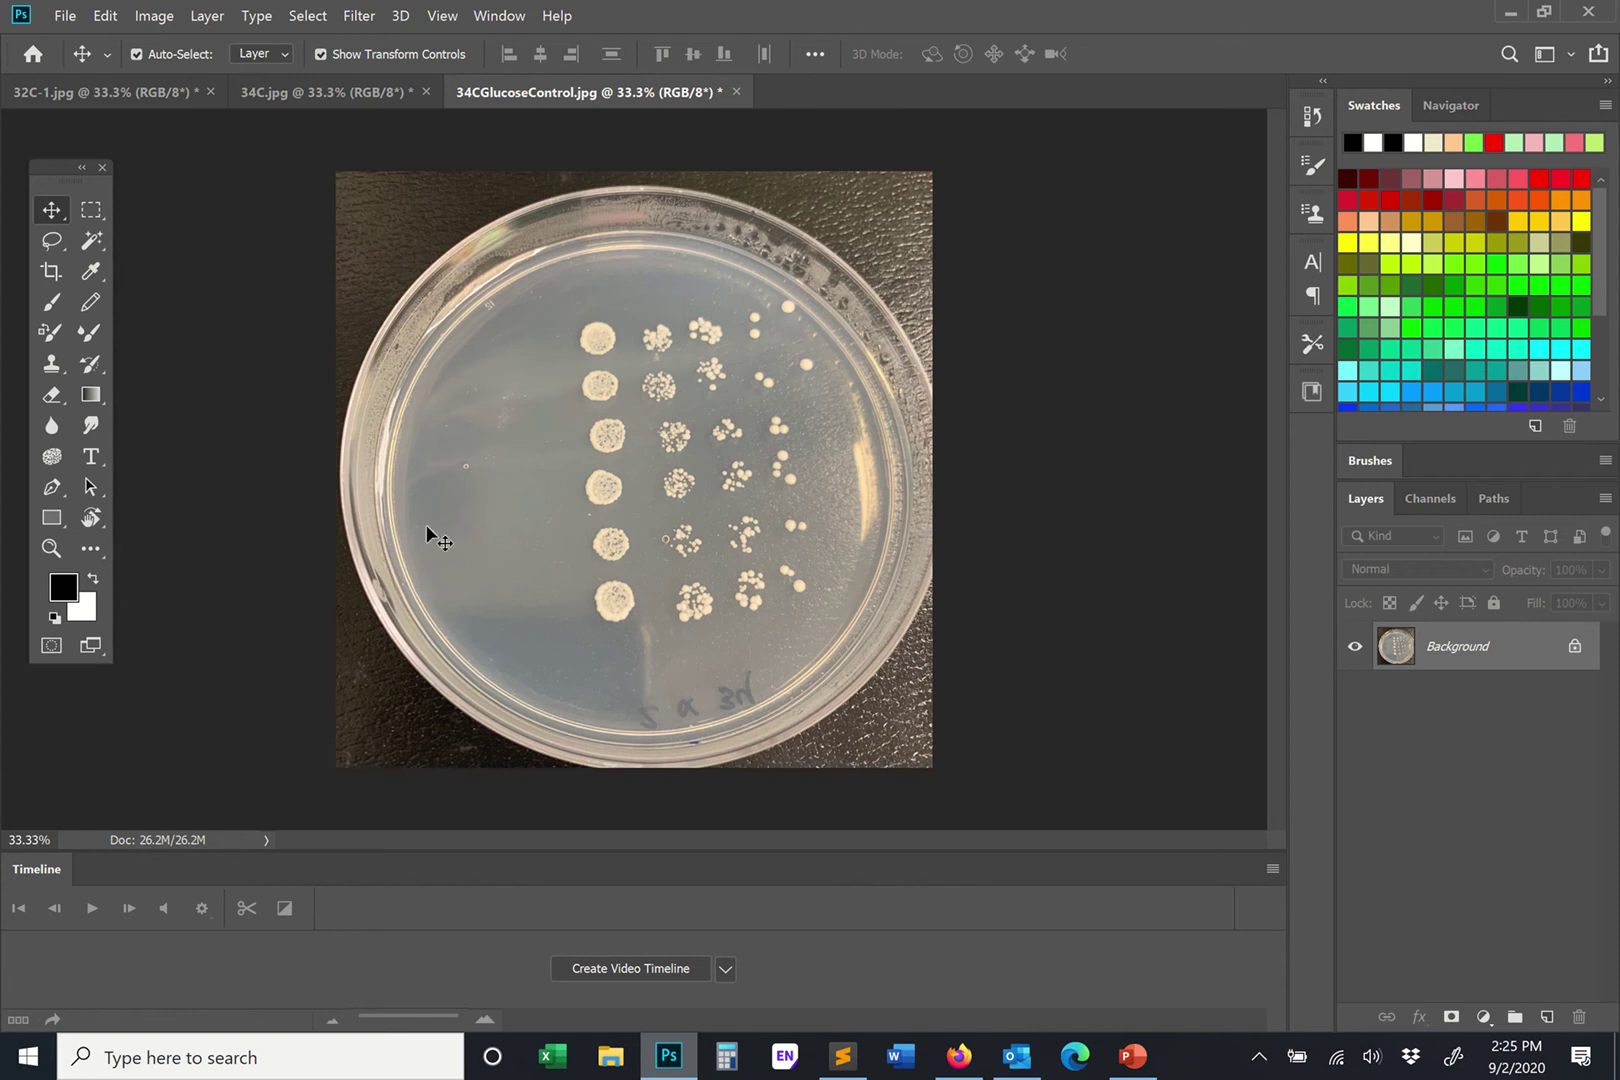
pyautogui.click(351, 95)
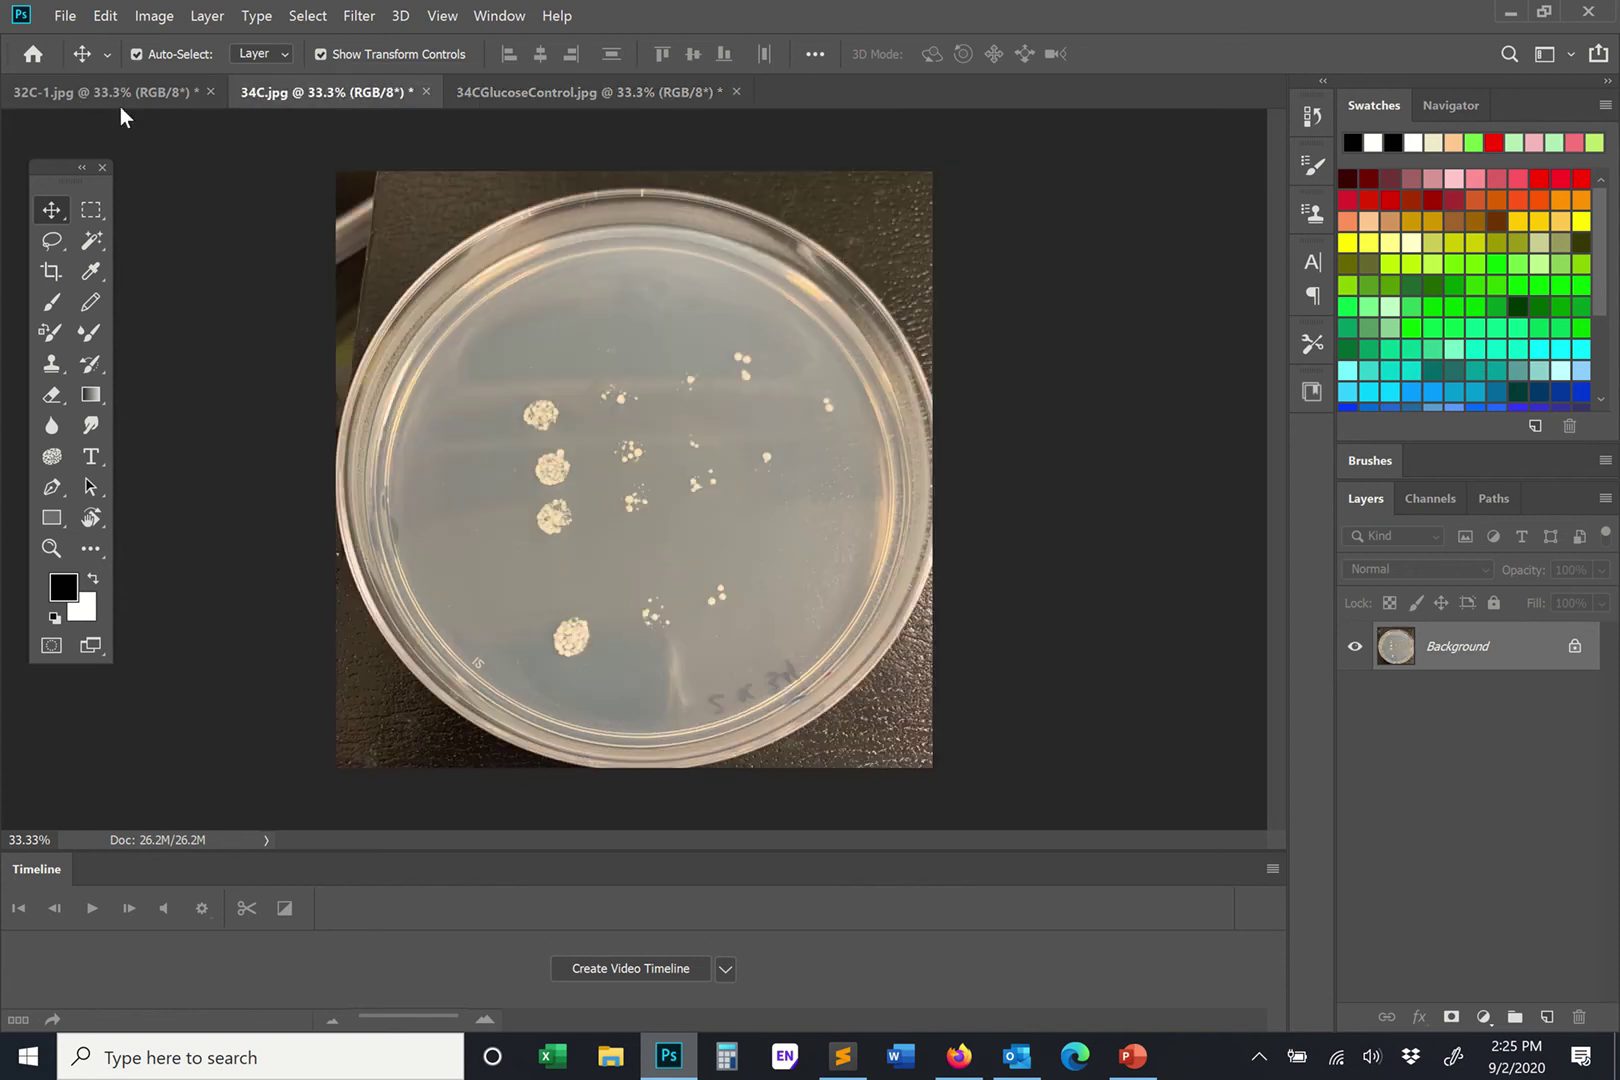
pyautogui.click(120, 104)
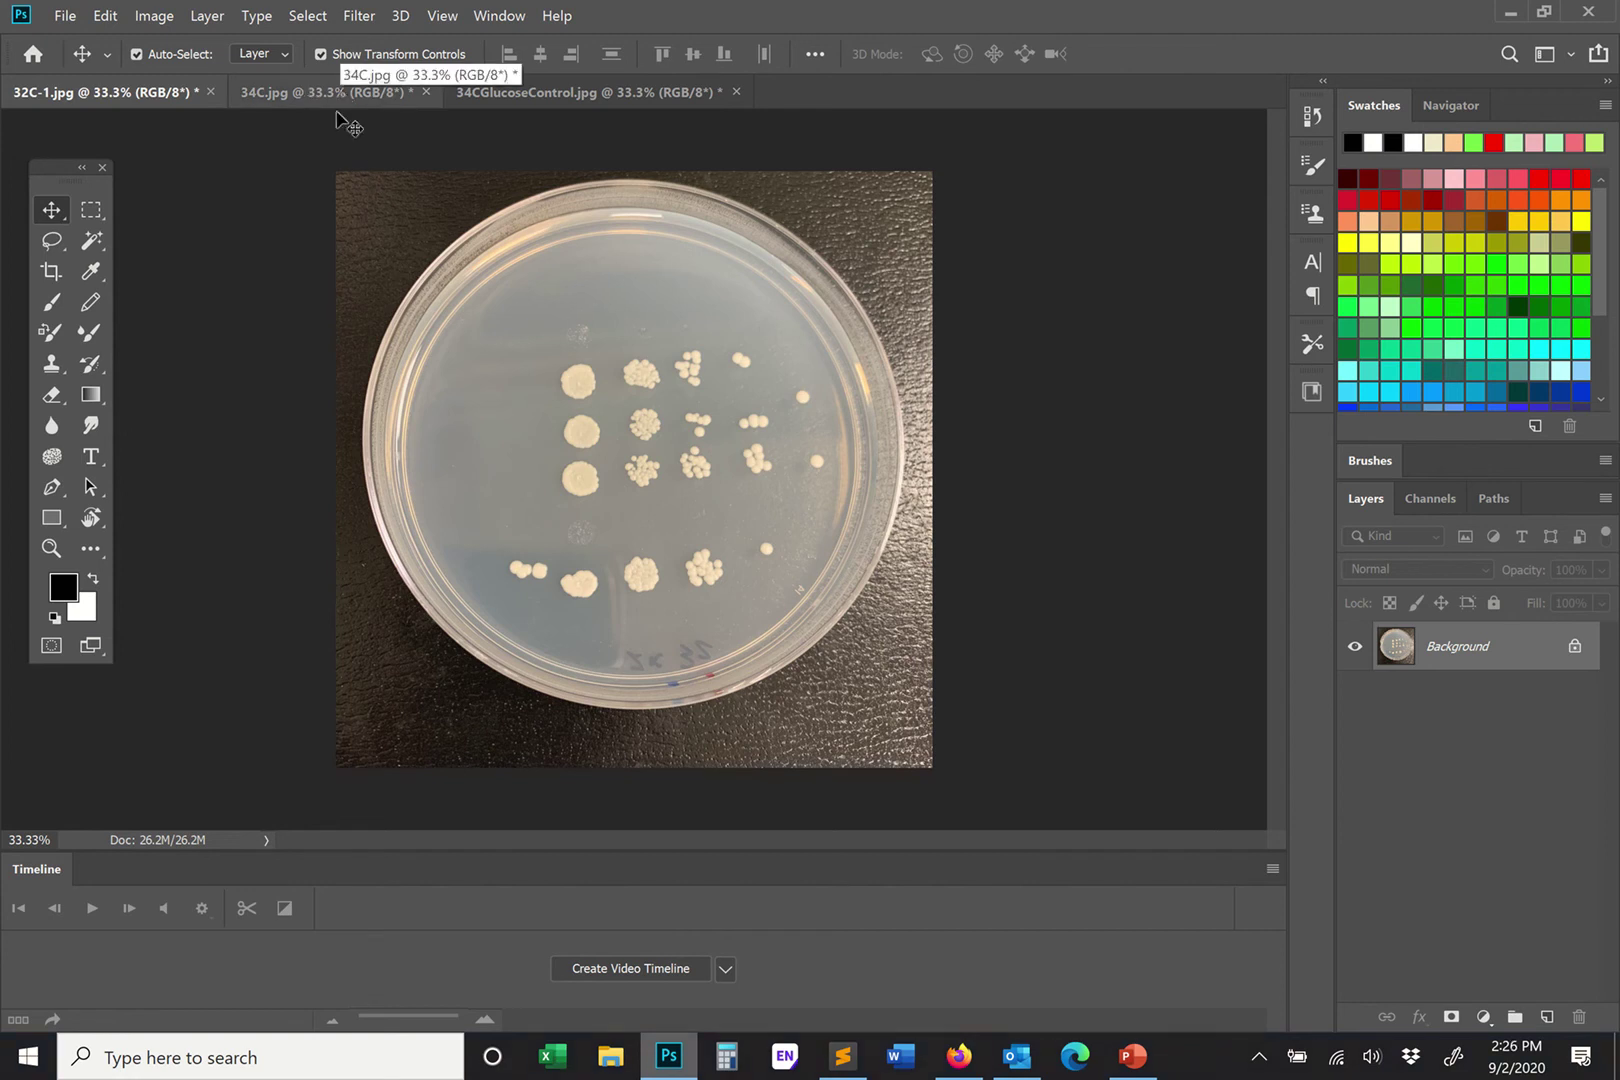
# Step: Create a new 8.5 x 11 in document at 600 ppi from the recent custom preset
pyautogui.moveTo(705, 6)
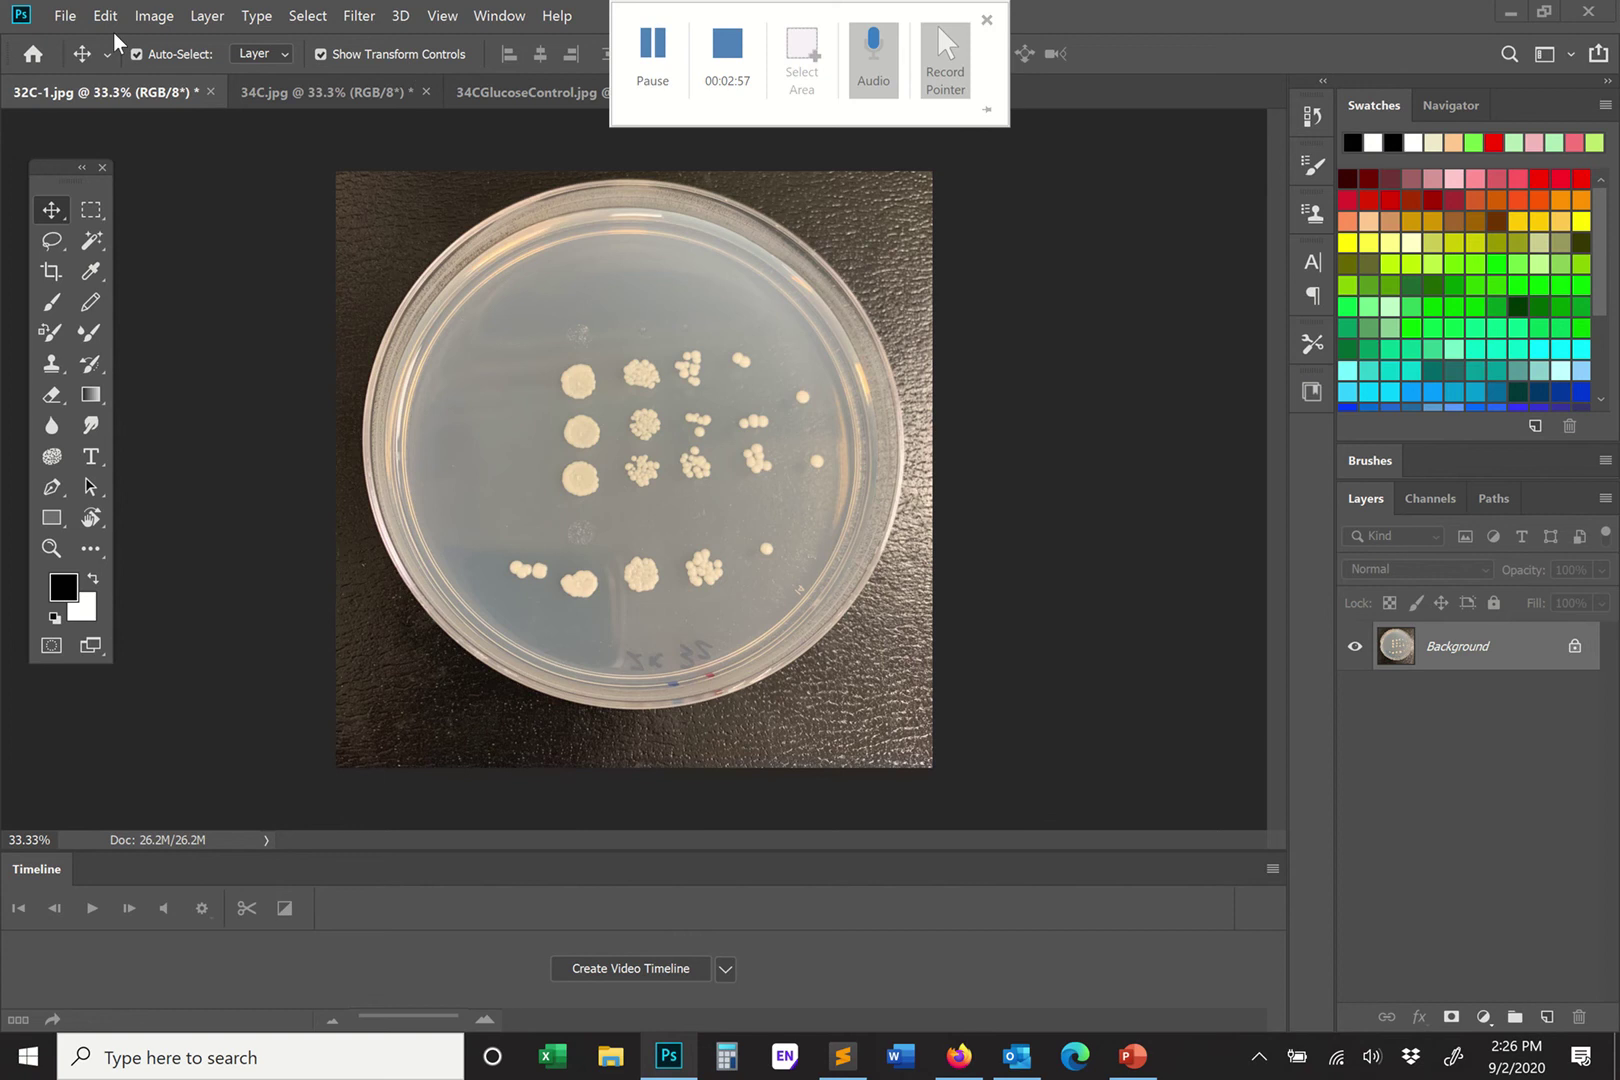
pyautogui.click(65, 15)
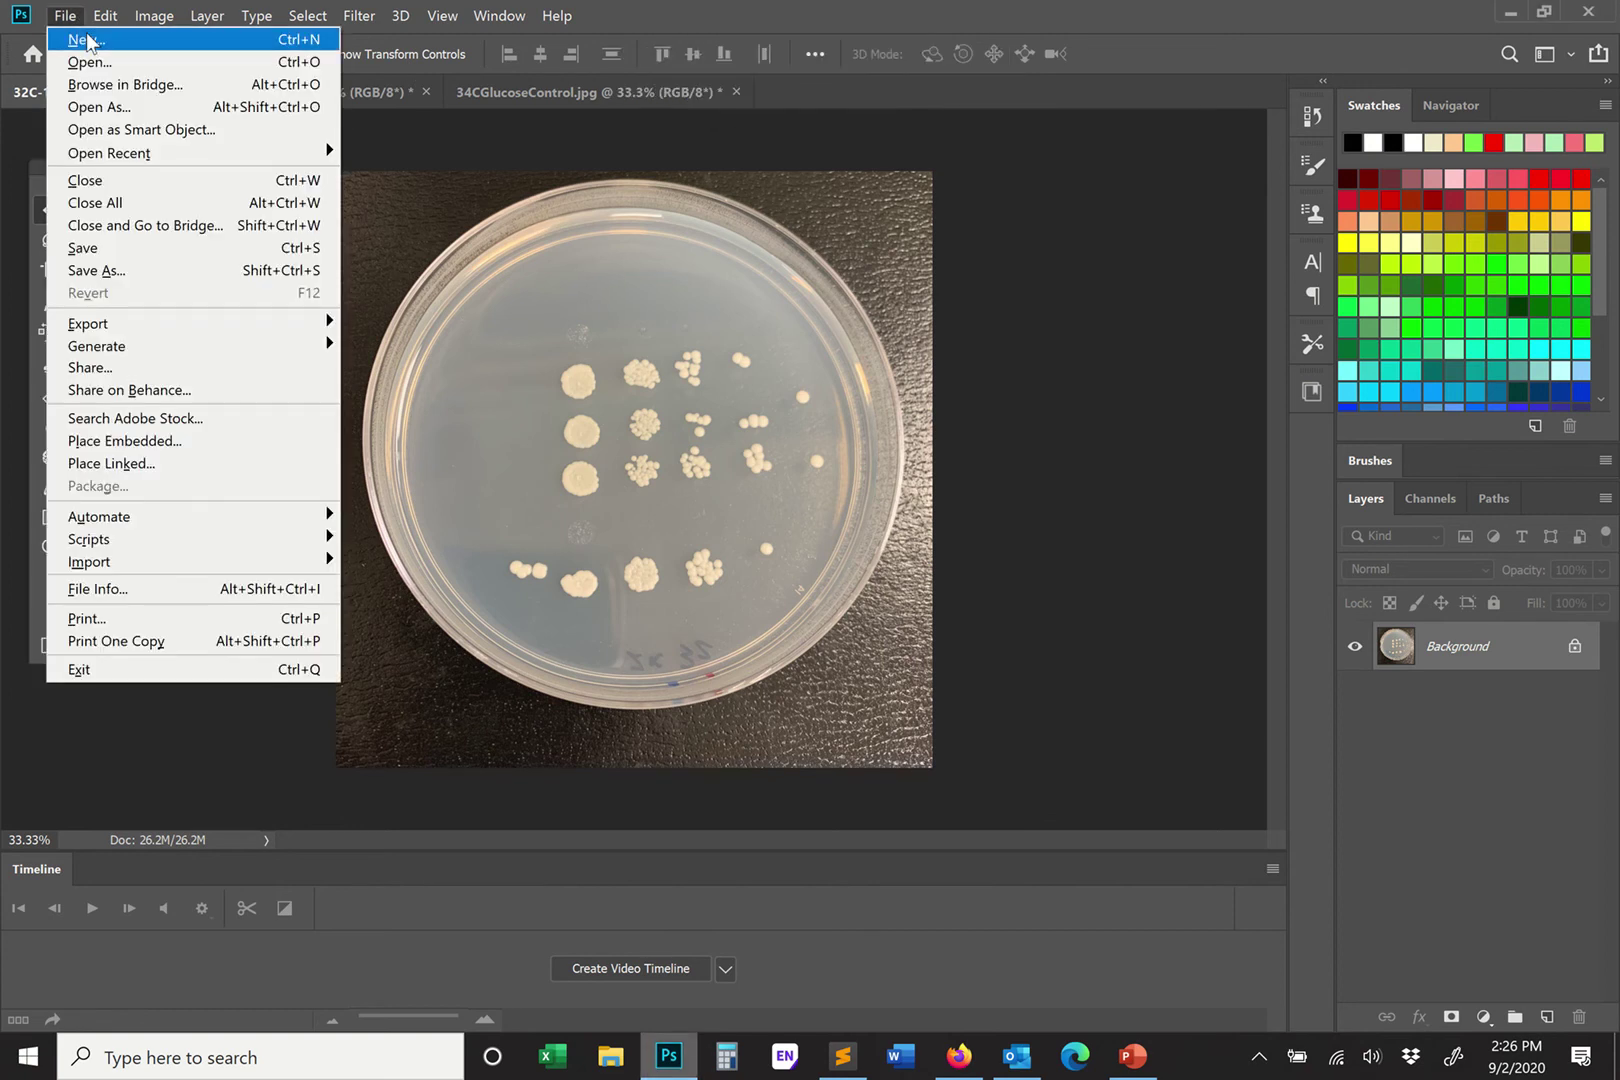
pyautogui.click(606, 286)
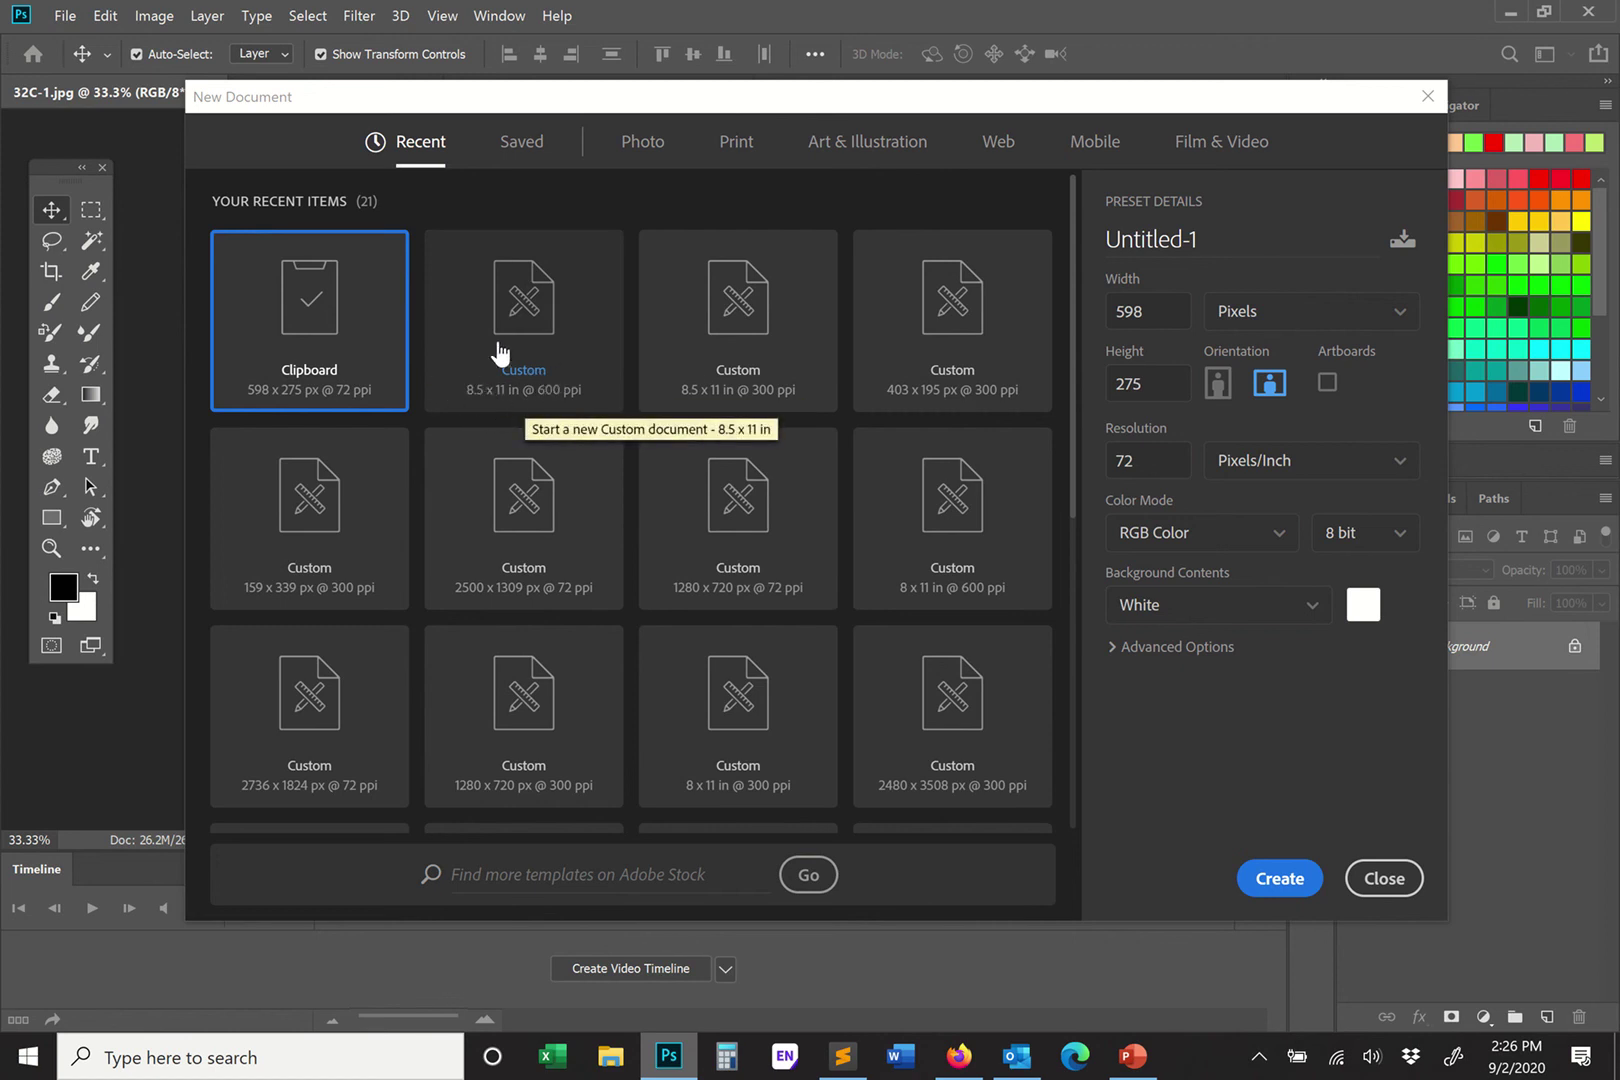
pyautogui.click(546, 402)
pyautogui.click(1268, 876)
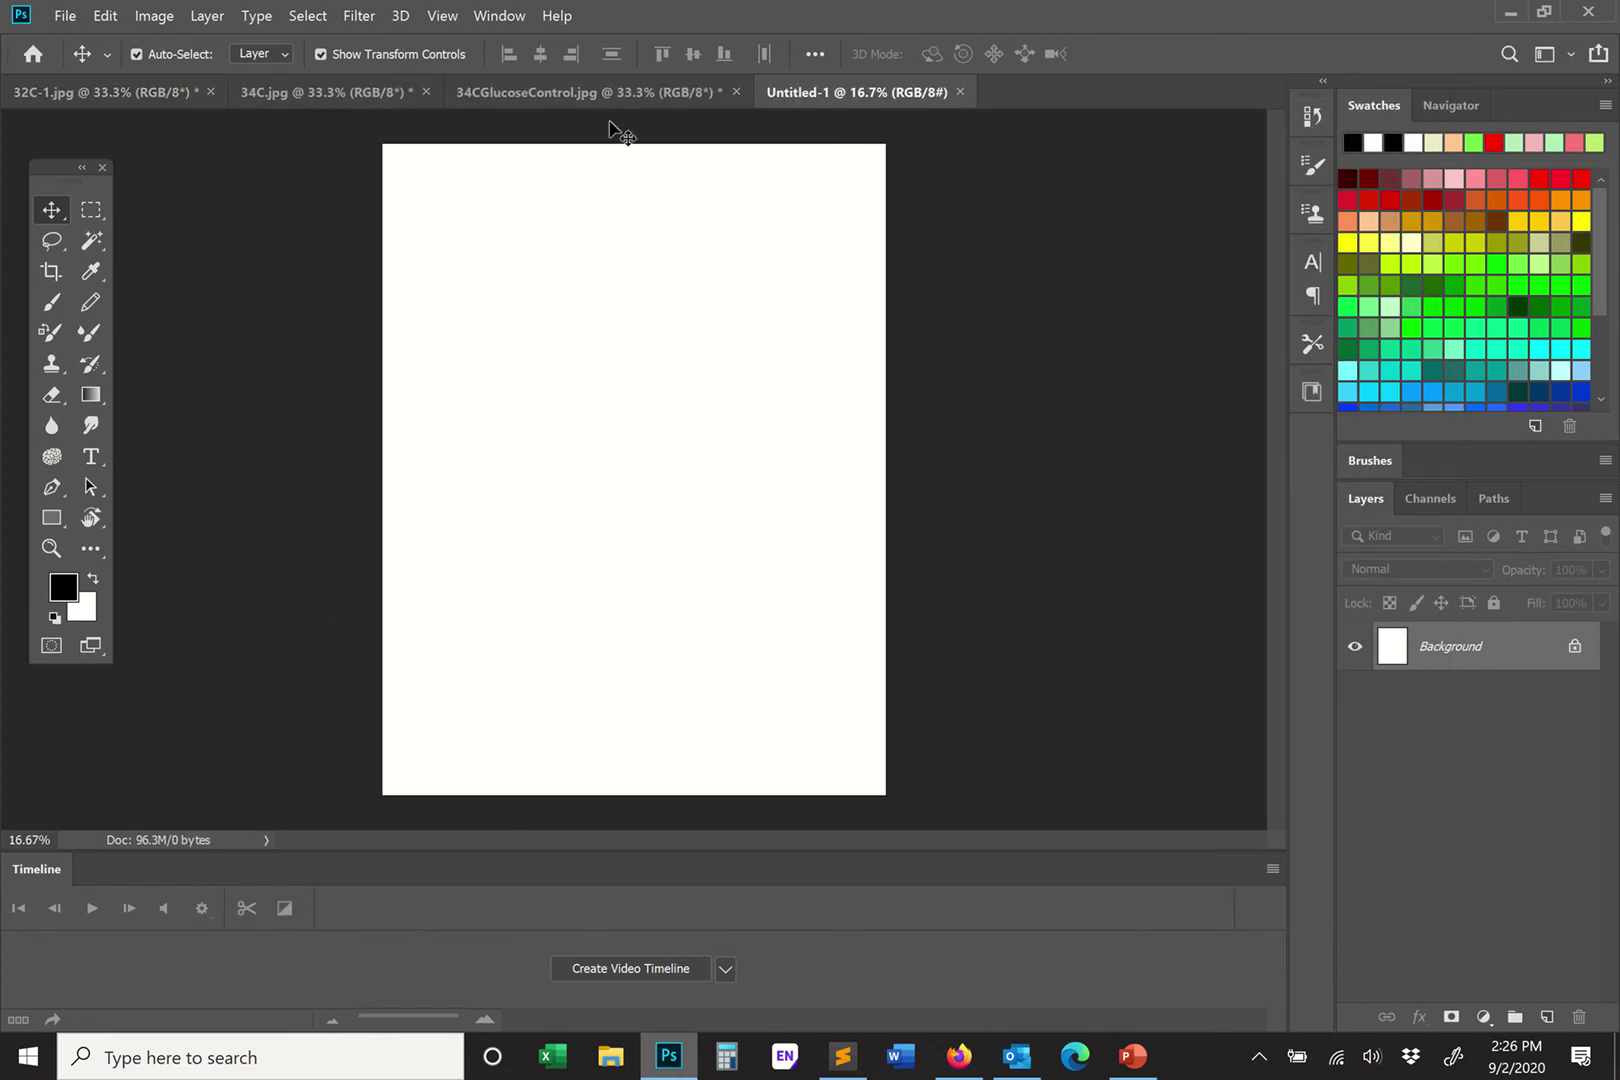
# Step: Copy the 34CGlucoseControl, 34C and 32C-1 plate photos into the new document, placing the first two side by side above the third
pyautogui.moveTo(601, 10)
pyautogui.click(495, 92)
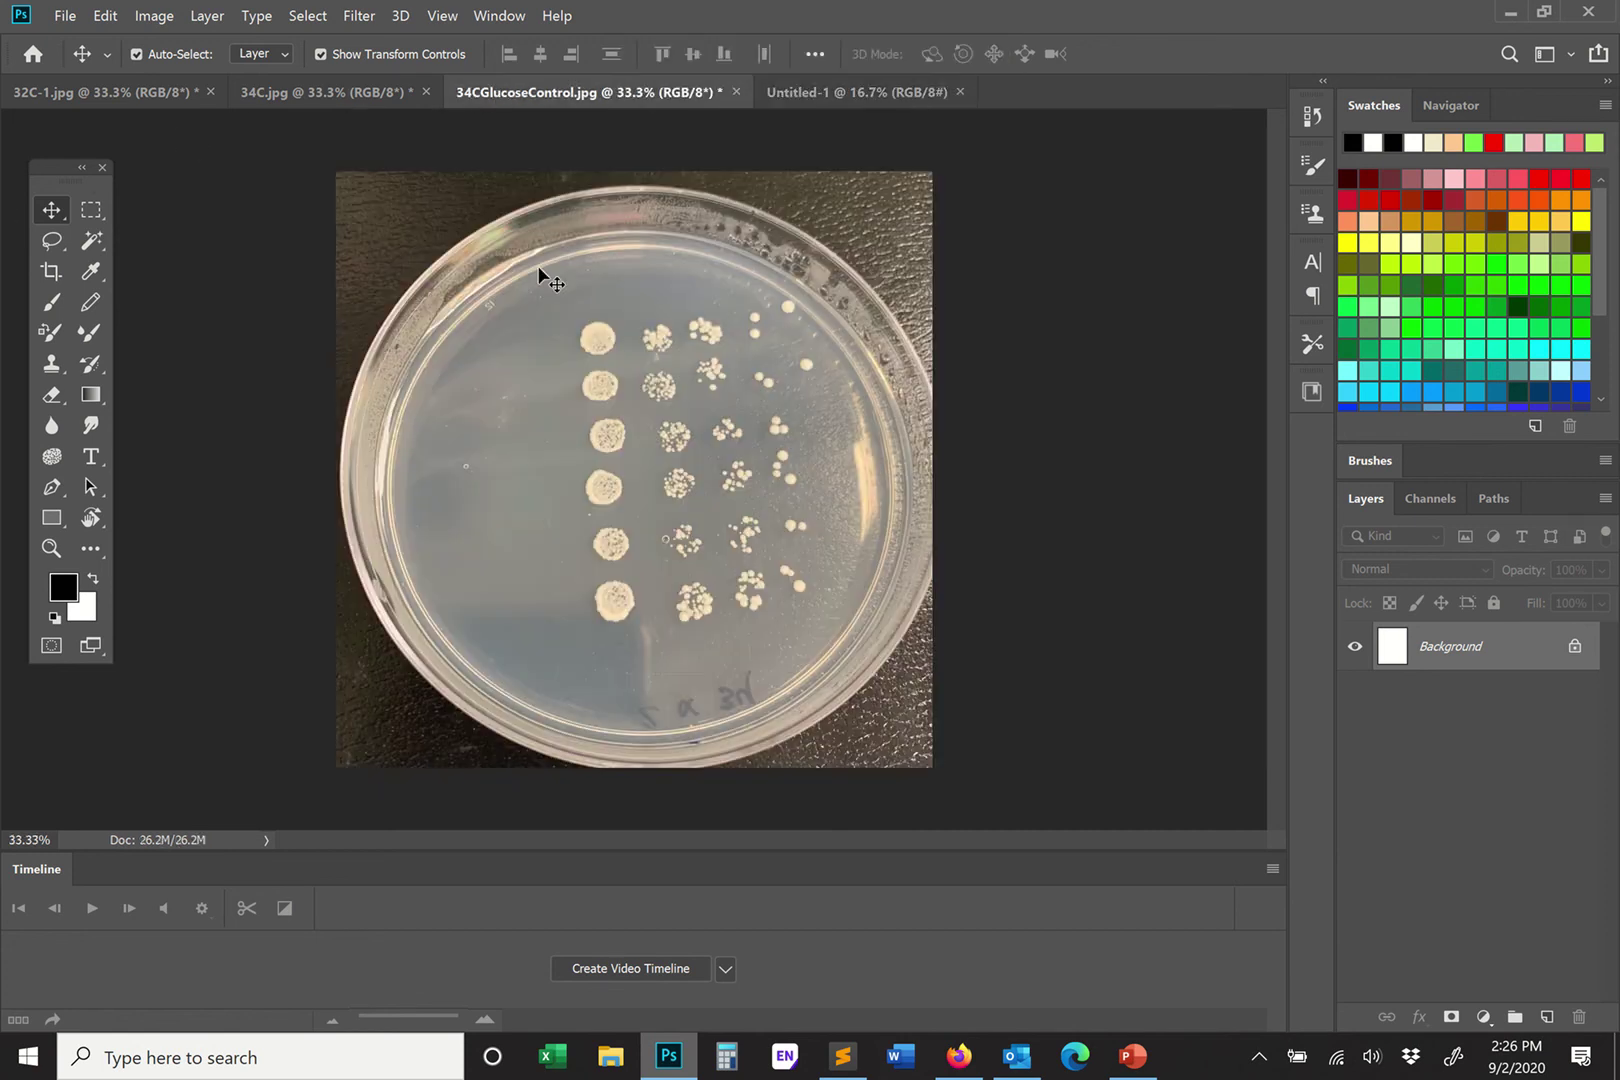
pyautogui.moveTo(600, 281); pyautogui.dragTo(707, 310)
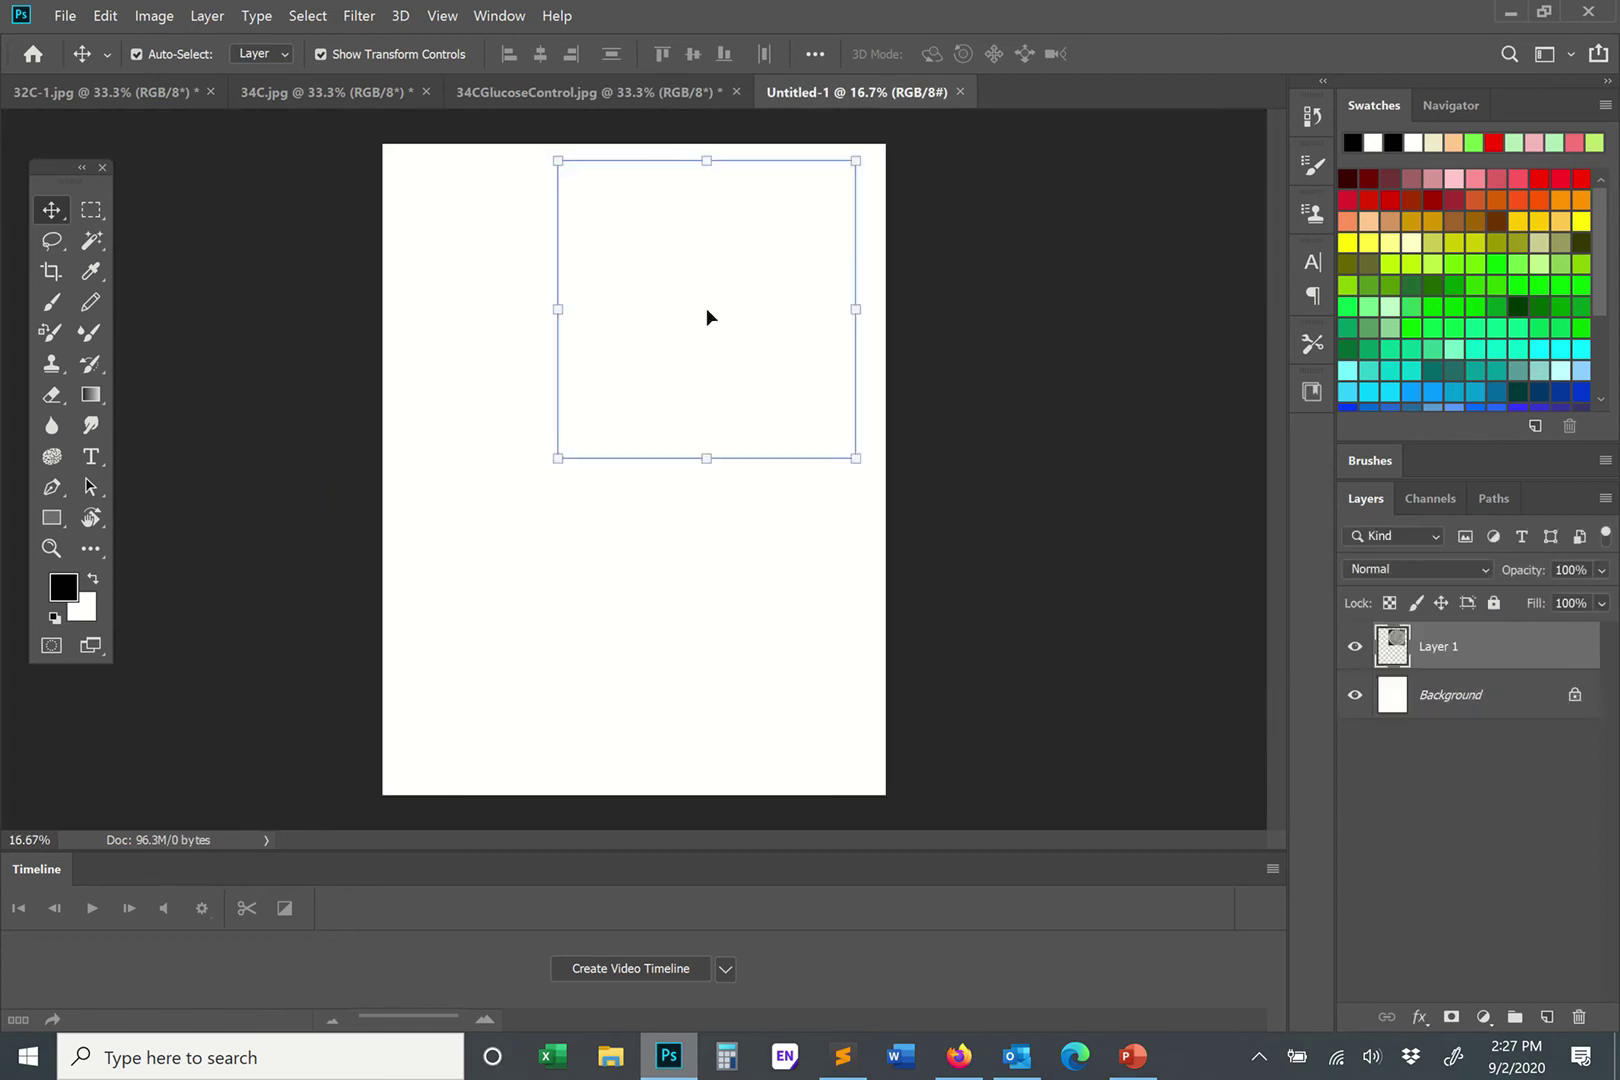
pyautogui.click(391, 92)
pyautogui.moveTo(542, 351)
pyautogui.mouseDown()
pyautogui.moveTo(926, 127)
pyautogui.moveTo(918, 92)
pyautogui.moveTo(622, 318)
pyautogui.moveTo(552, 320)
pyautogui.mouseUp()
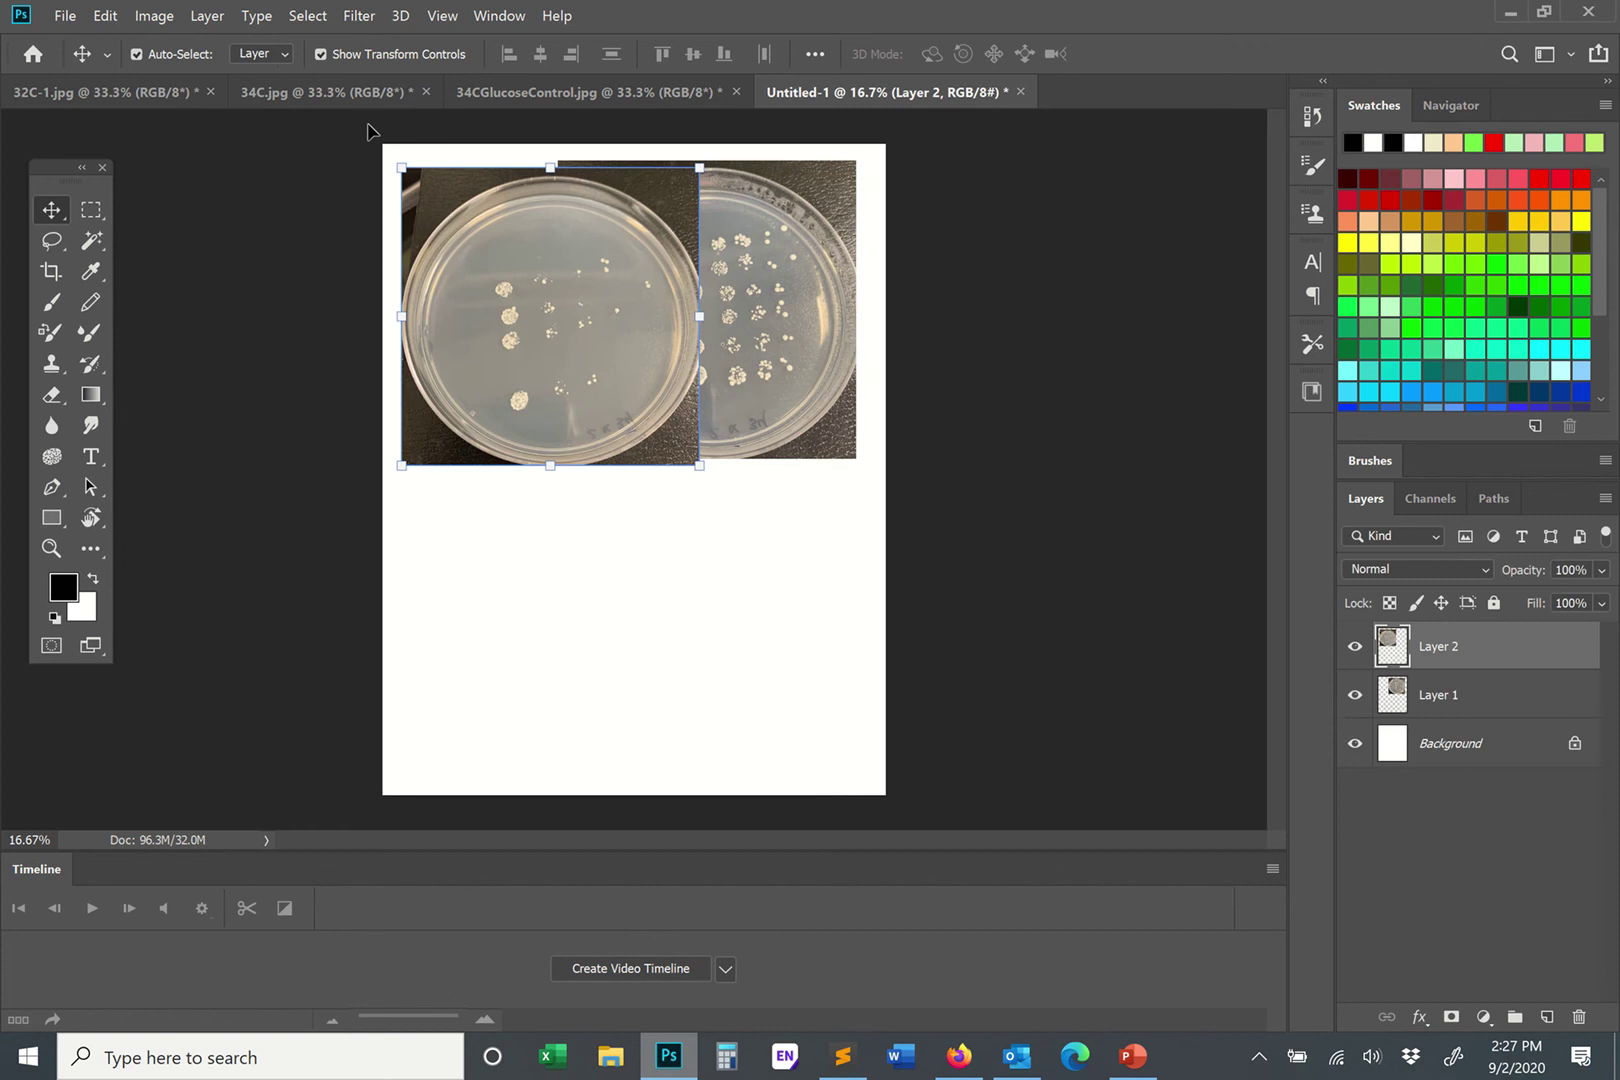
pyautogui.click(171, 91)
pyautogui.moveTo(585, 370); pyautogui.dragTo(687, 417)
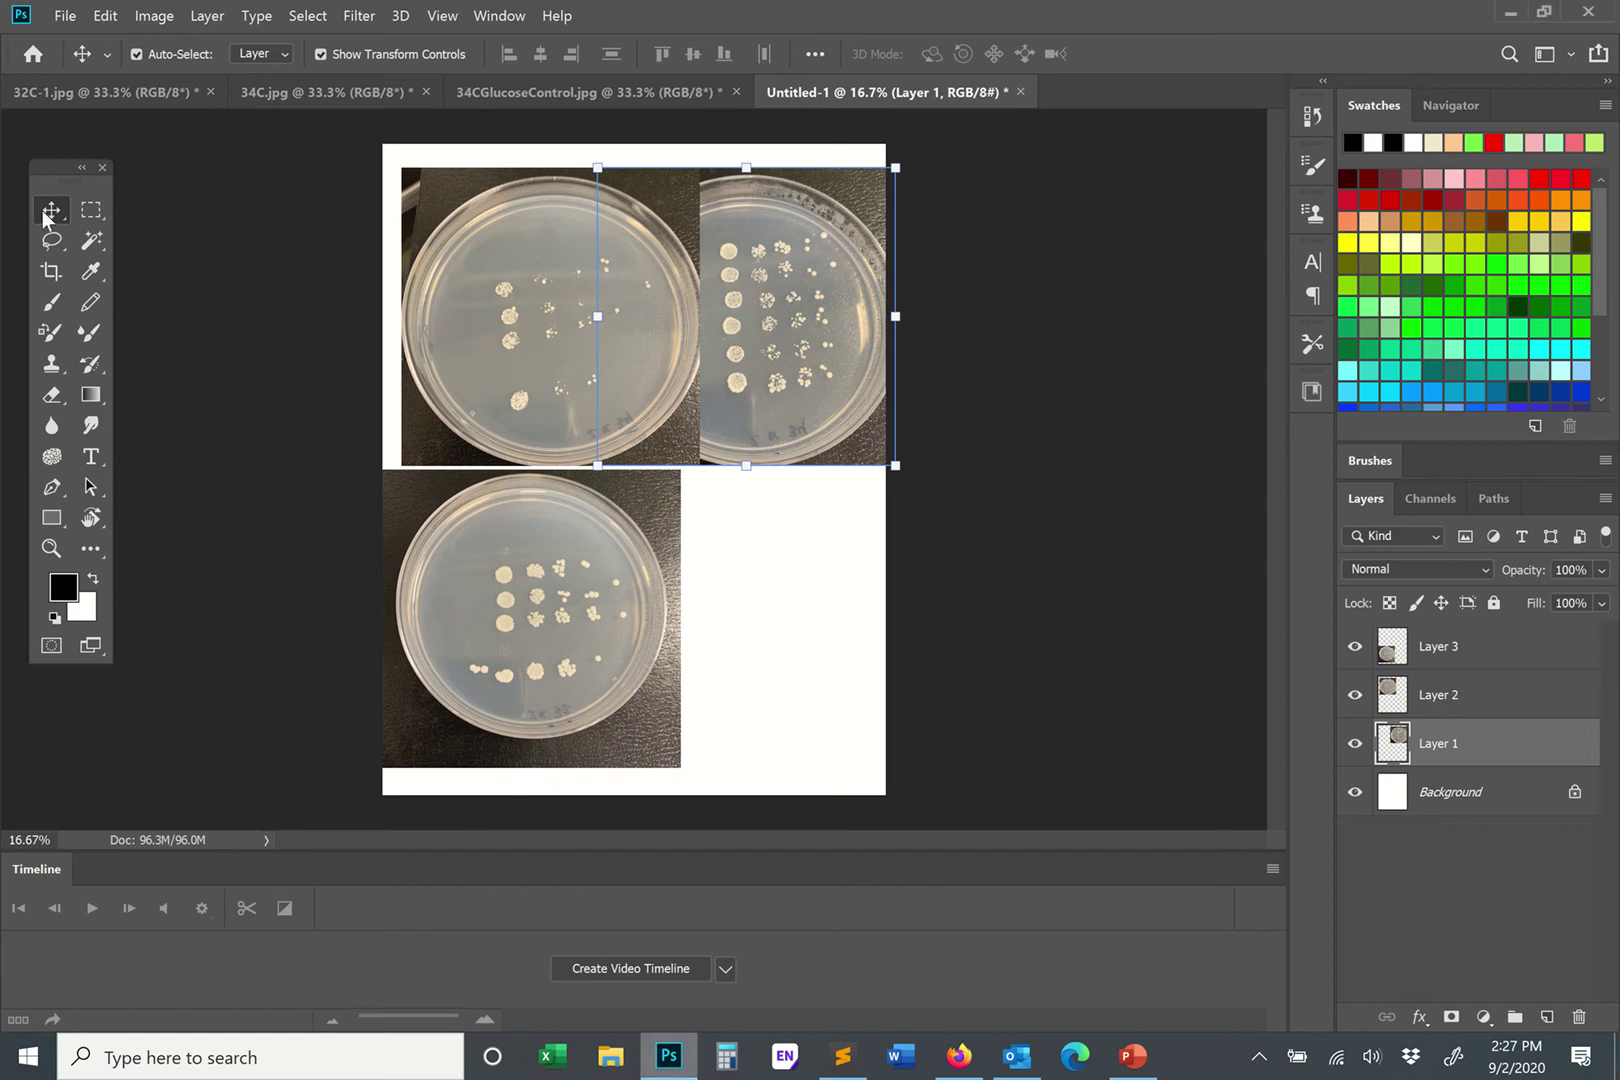
# Step: Move the 32C-1 plate photo to the lower middle of the page, clear of the two upper photos
pyautogui.click(587, 618)
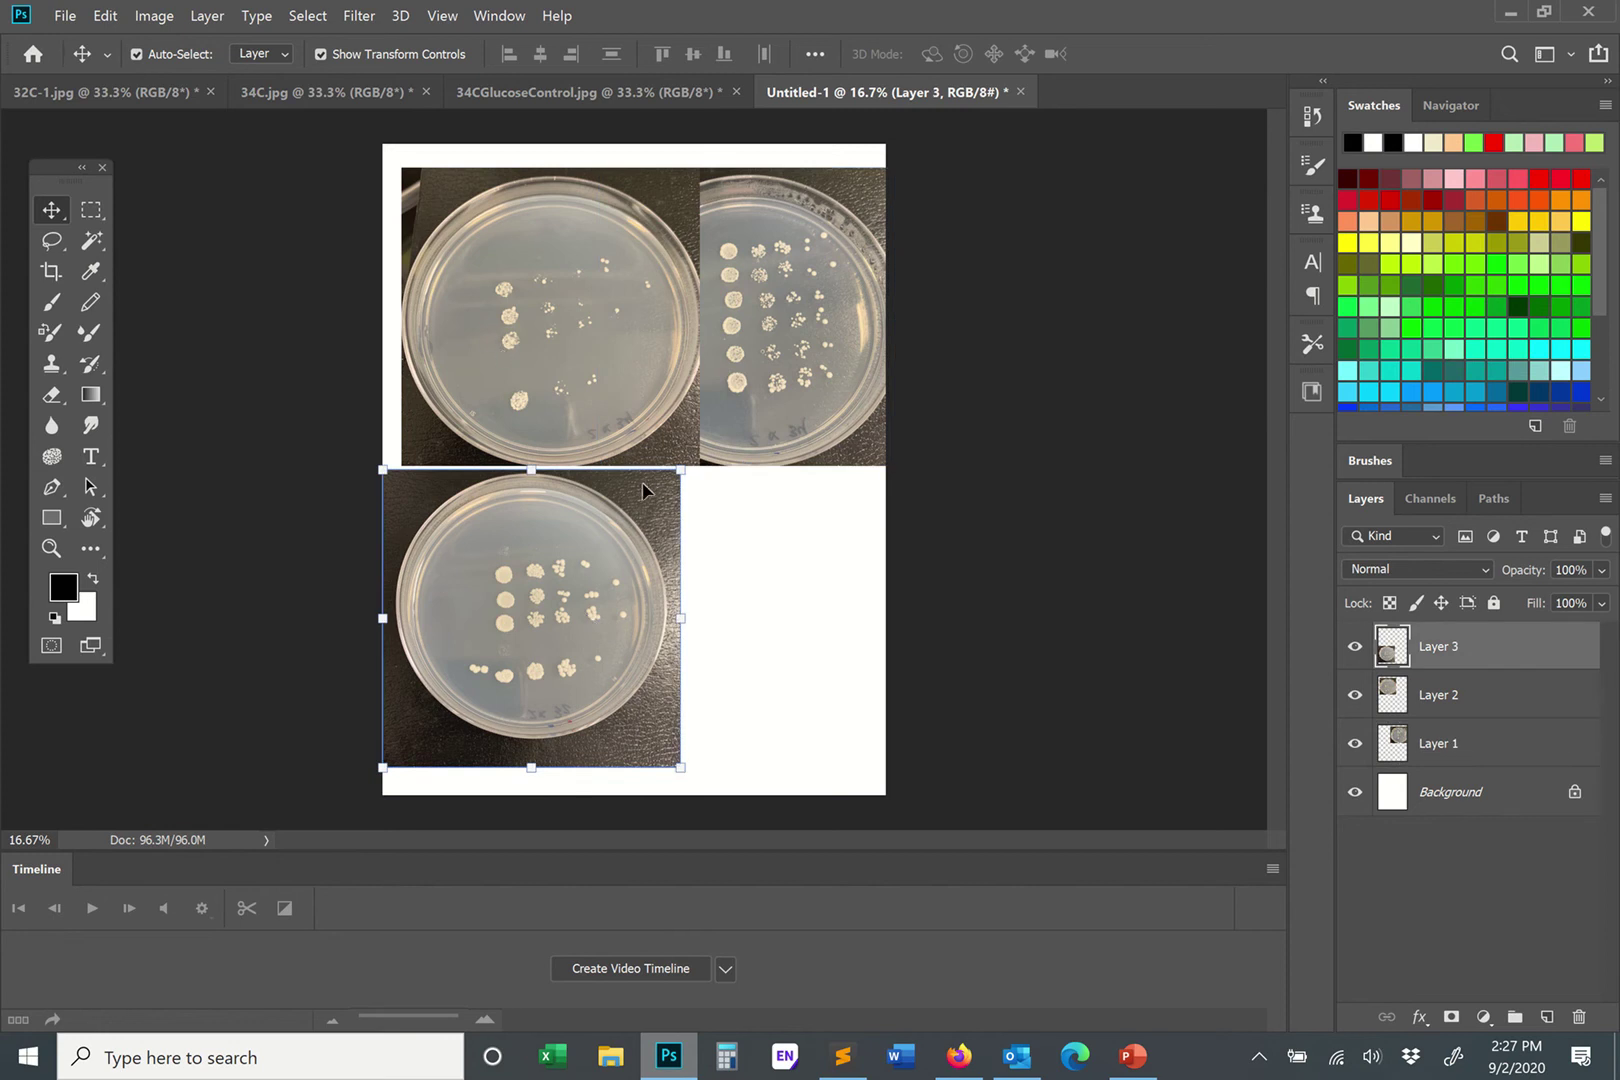
pyautogui.click(596, 372)
pyautogui.moveTo(588, 573); pyautogui.dragTo(740, 604)
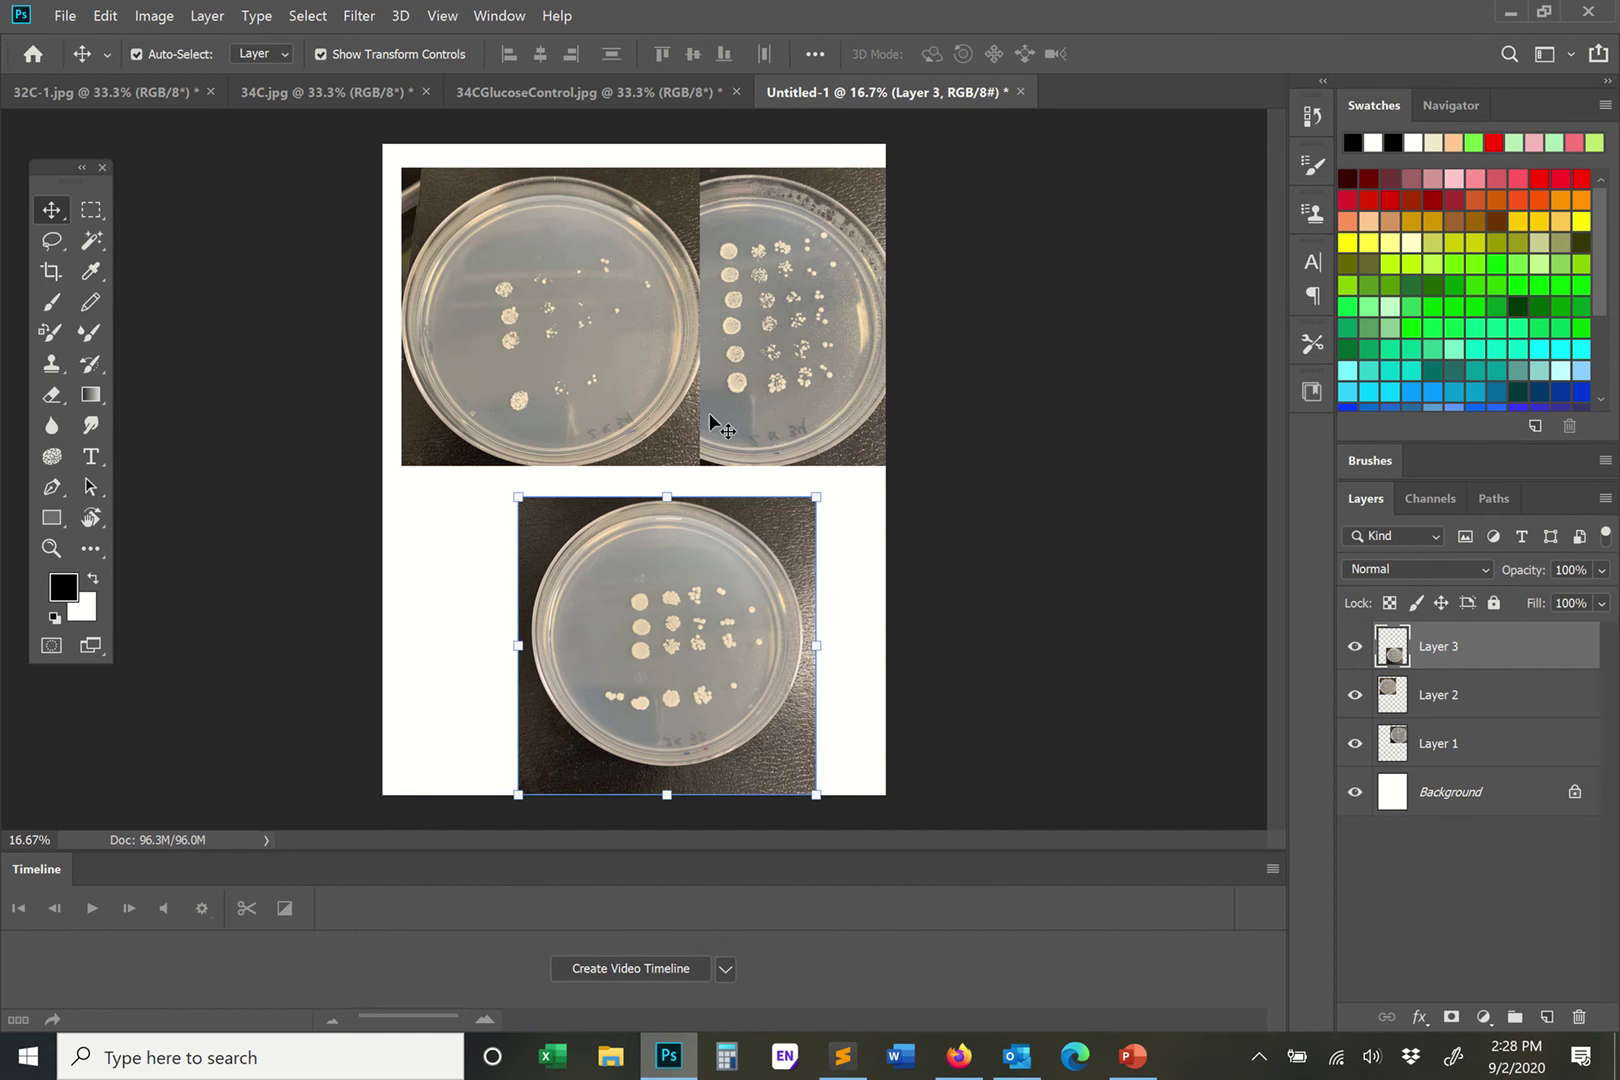
# Step: Lower Layer 2's opacity to 61%, move the 34C photo to the page's upper-left corner and restore its opacity to 100%
pyautogui.moveTo(722, 8)
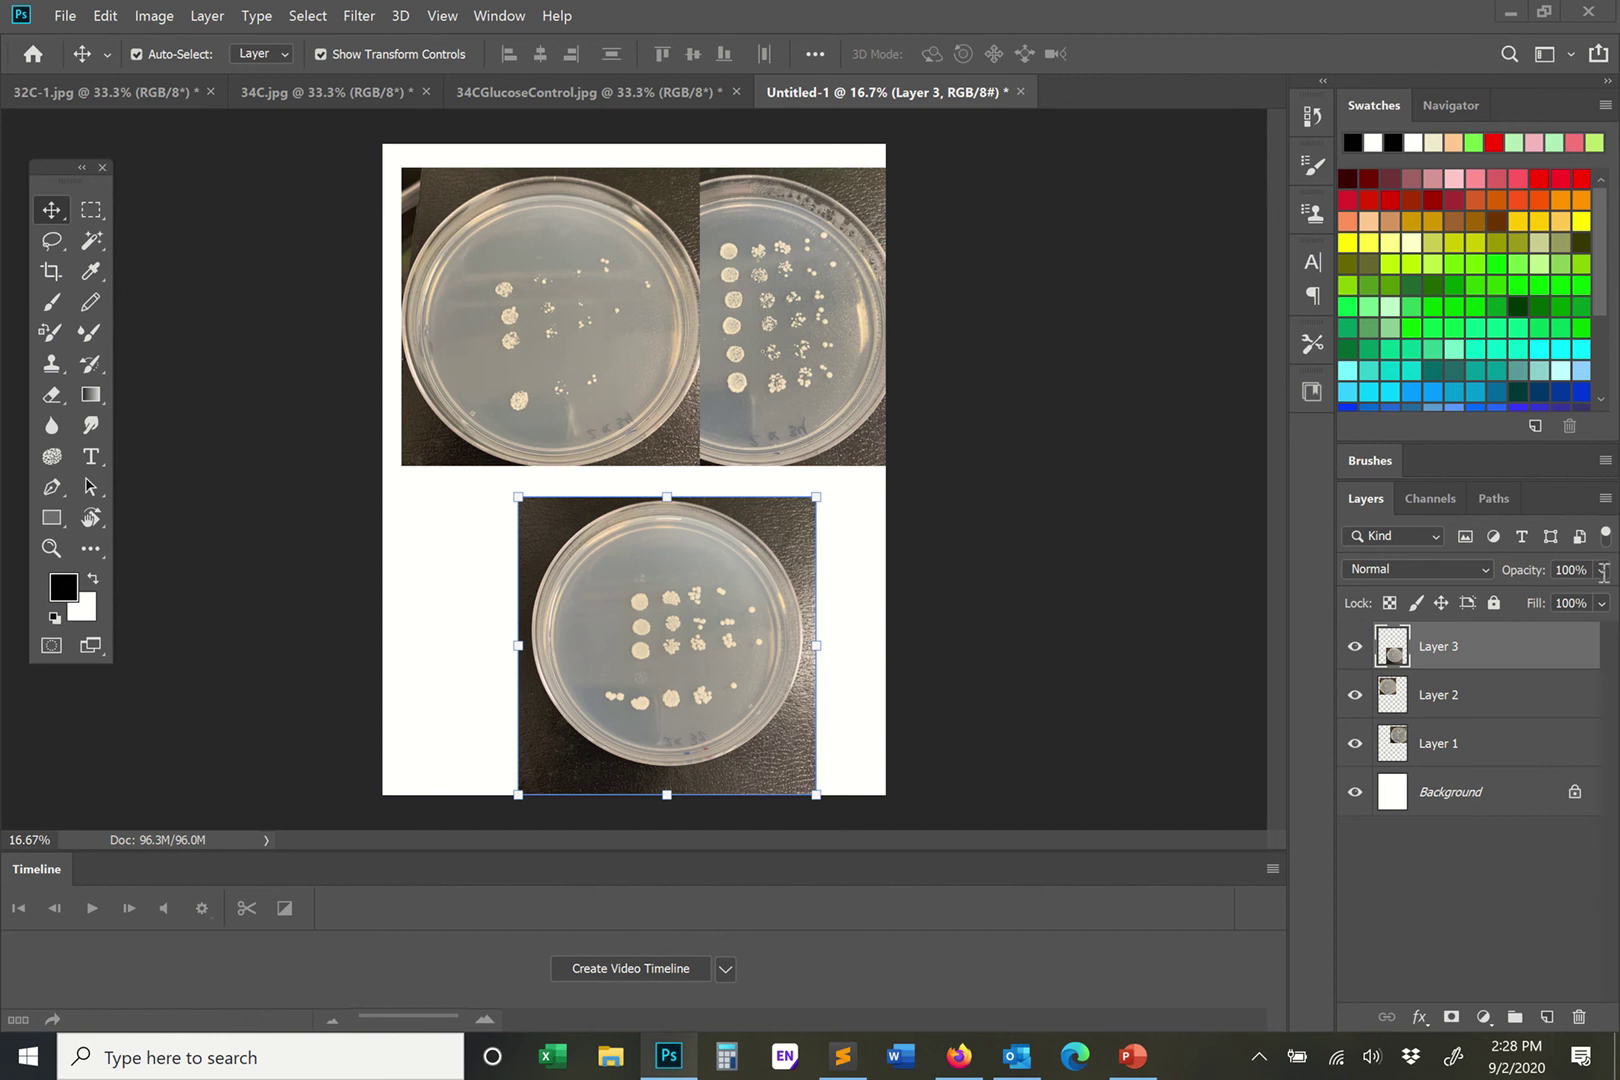
pyautogui.click(1522, 699)
pyautogui.click(1601, 570)
pyautogui.moveTo(1532, 596); pyautogui.dragTo(1559, 600)
pyautogui.moveTo(525, 336); pyautogui.dragTo(480, 326)
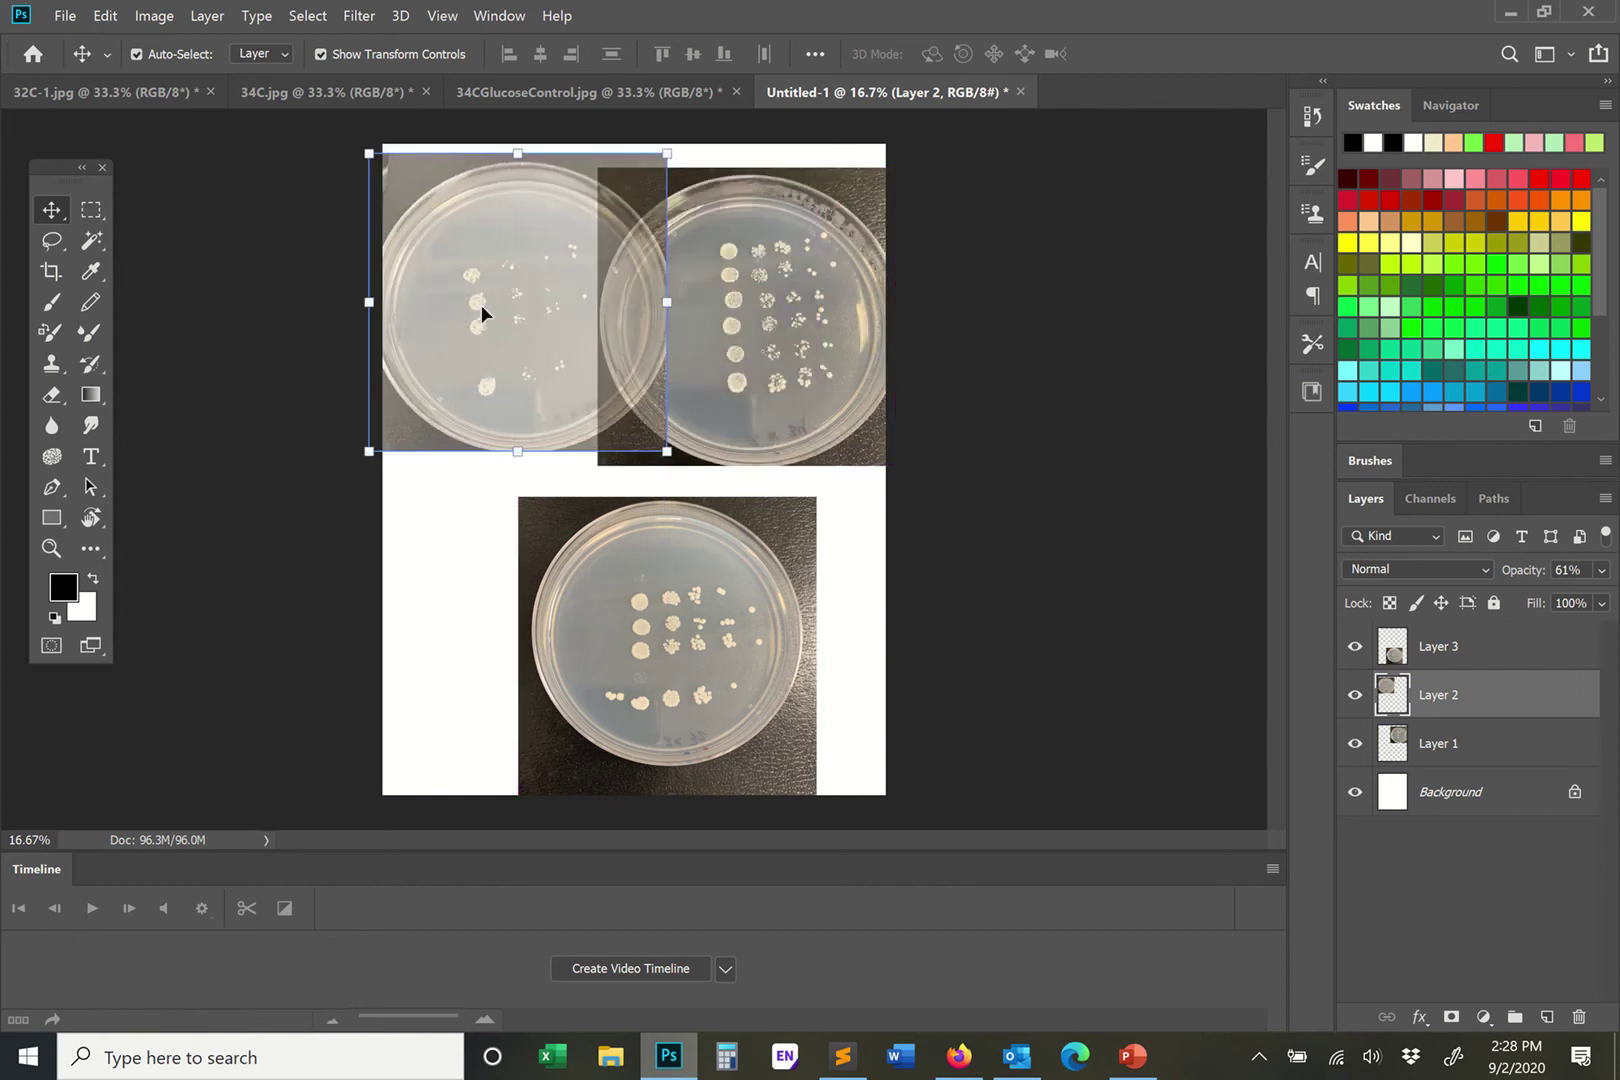
pyautogui.click(1602, 571)
# Step: Set Layer 3's opacity to 55%, overlay it on the 34C plate and enlarge it until the two dishes match in size
pyautogui.moveTo(1558, 603)
pyautogui.mouseDown()
pyautogui.moveTo(1612, 603)
pyautogui.moveTo(1554, 594)
pyautogui.mouseUp()
pyautogui.click(659, 556)
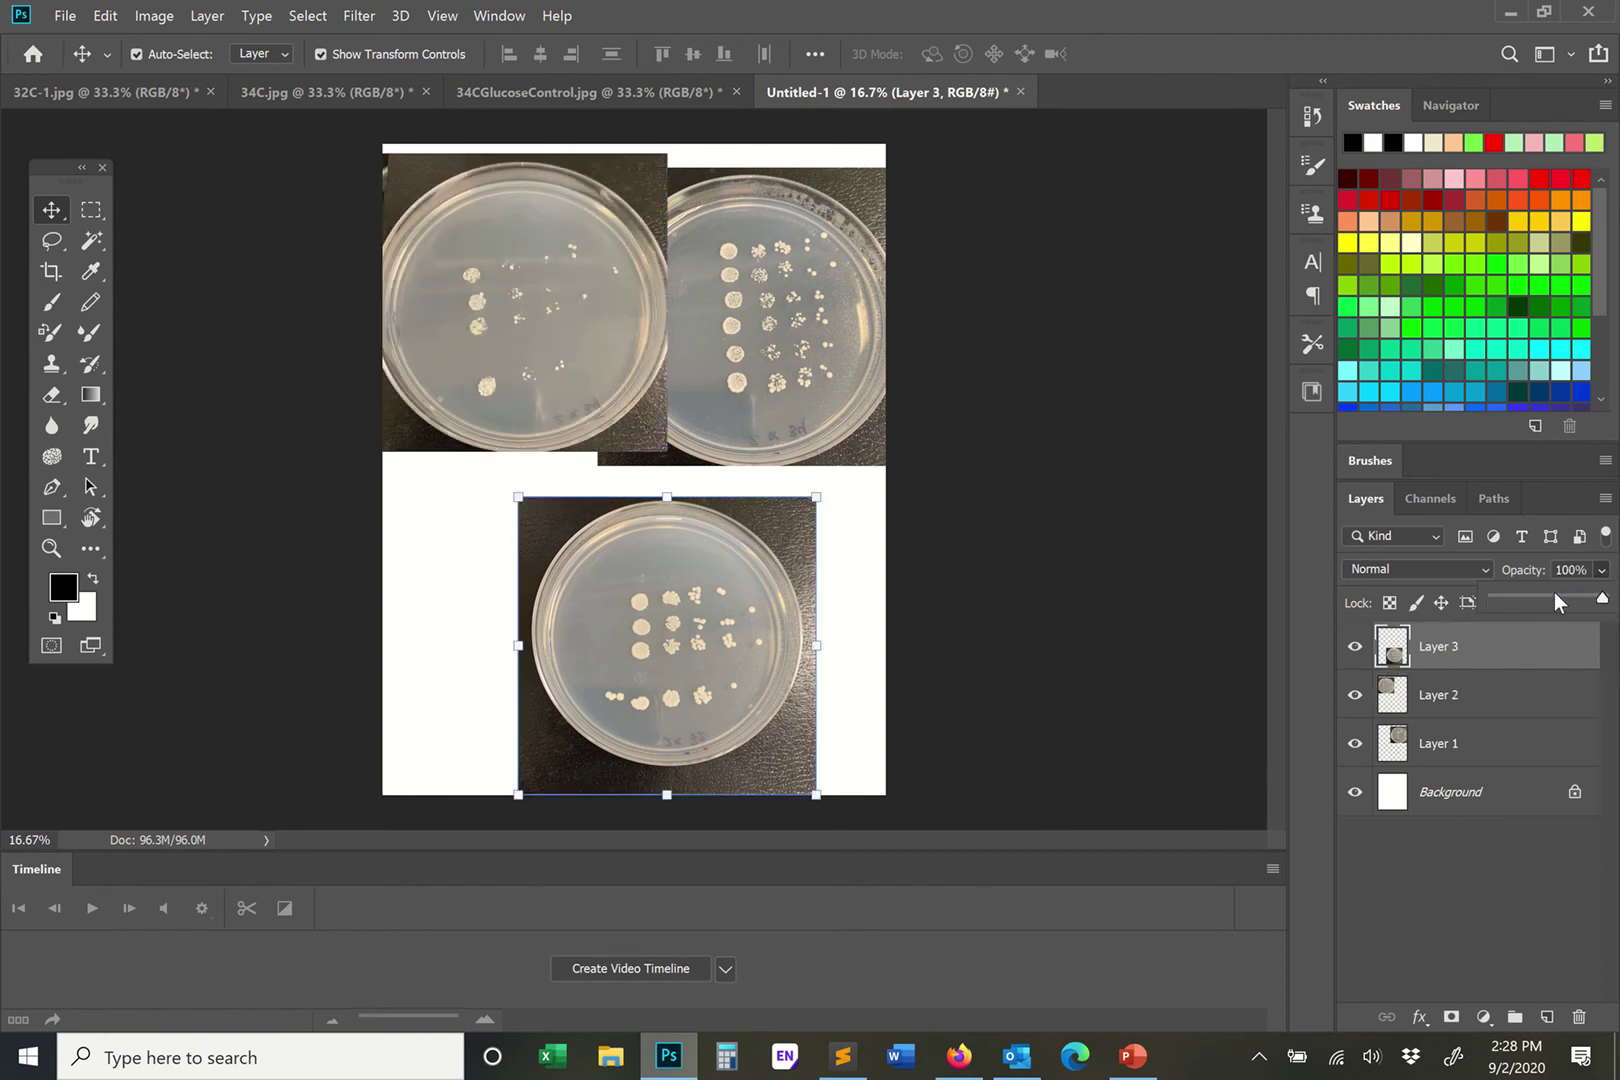
pyautogui.moveTo(697, 636); pyautogui.dragTo(535, 322)
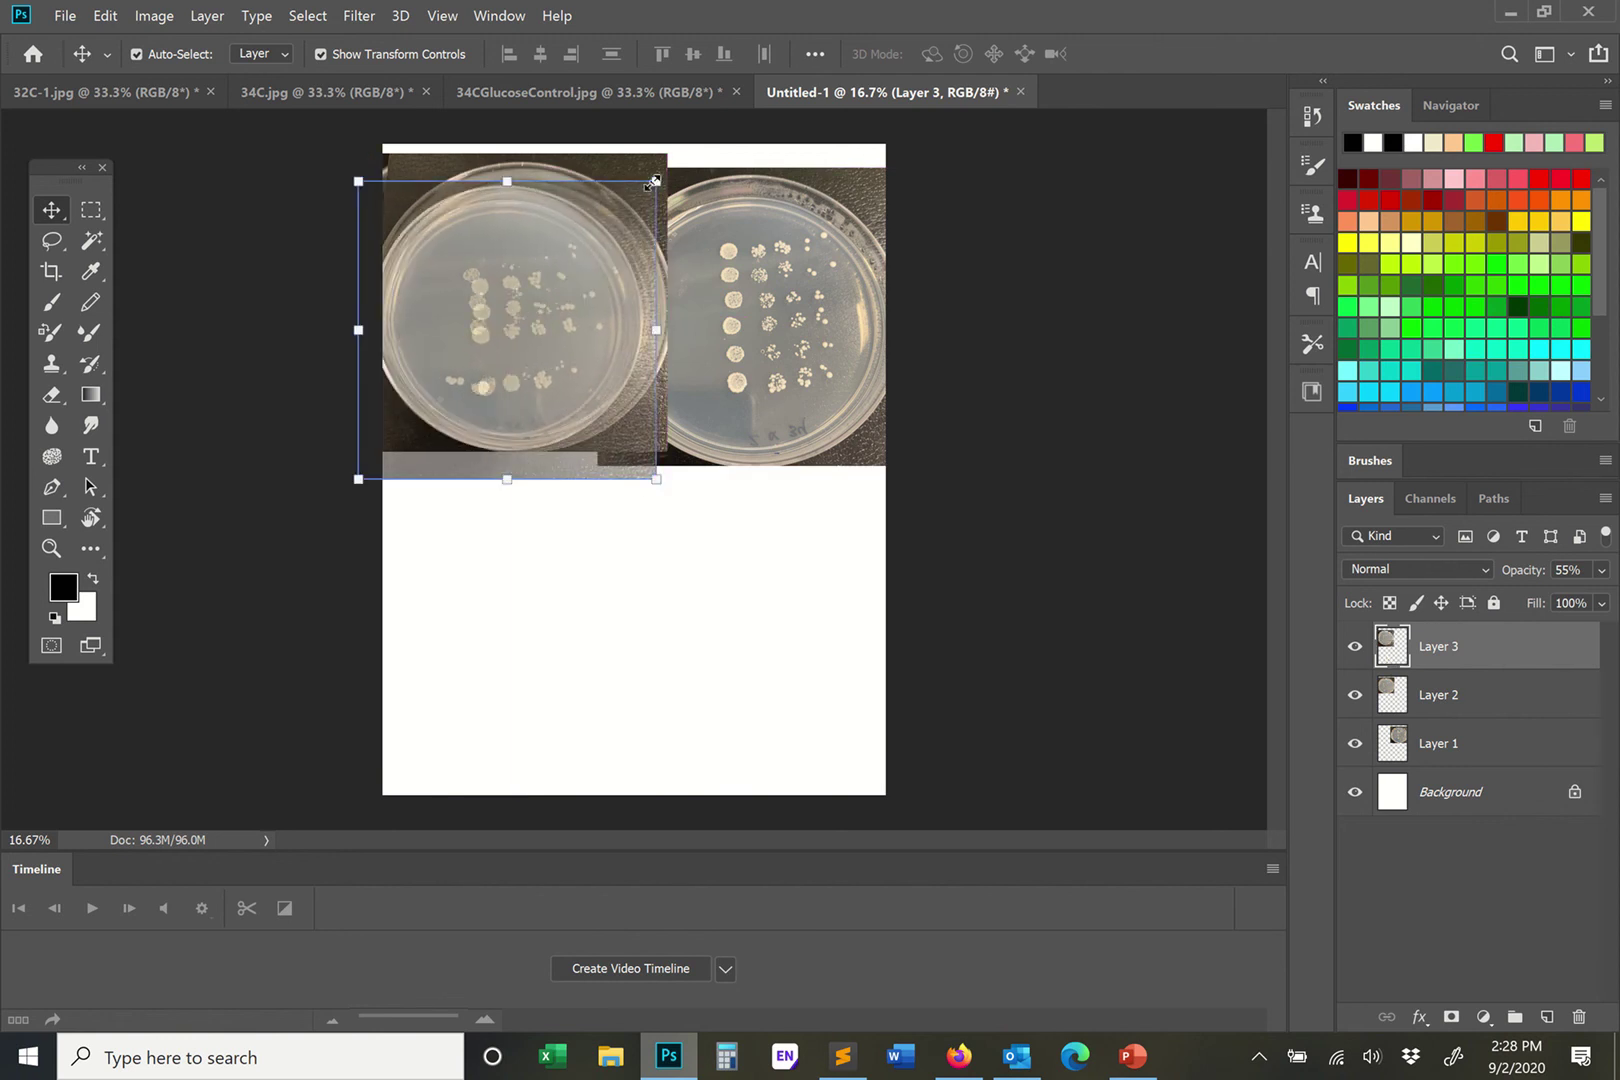
pyautogui.moveTo(662, 179); pyautogui.dragTo(690, 164)
pyautogui.moveTo(508, 243)
pyautogui.mouseDown()
pyautogui.moveTo(533, 243)
pyautogui.moveTo(508, 248)
pyautogui.mouseUp()
pyautogui.press('Return')
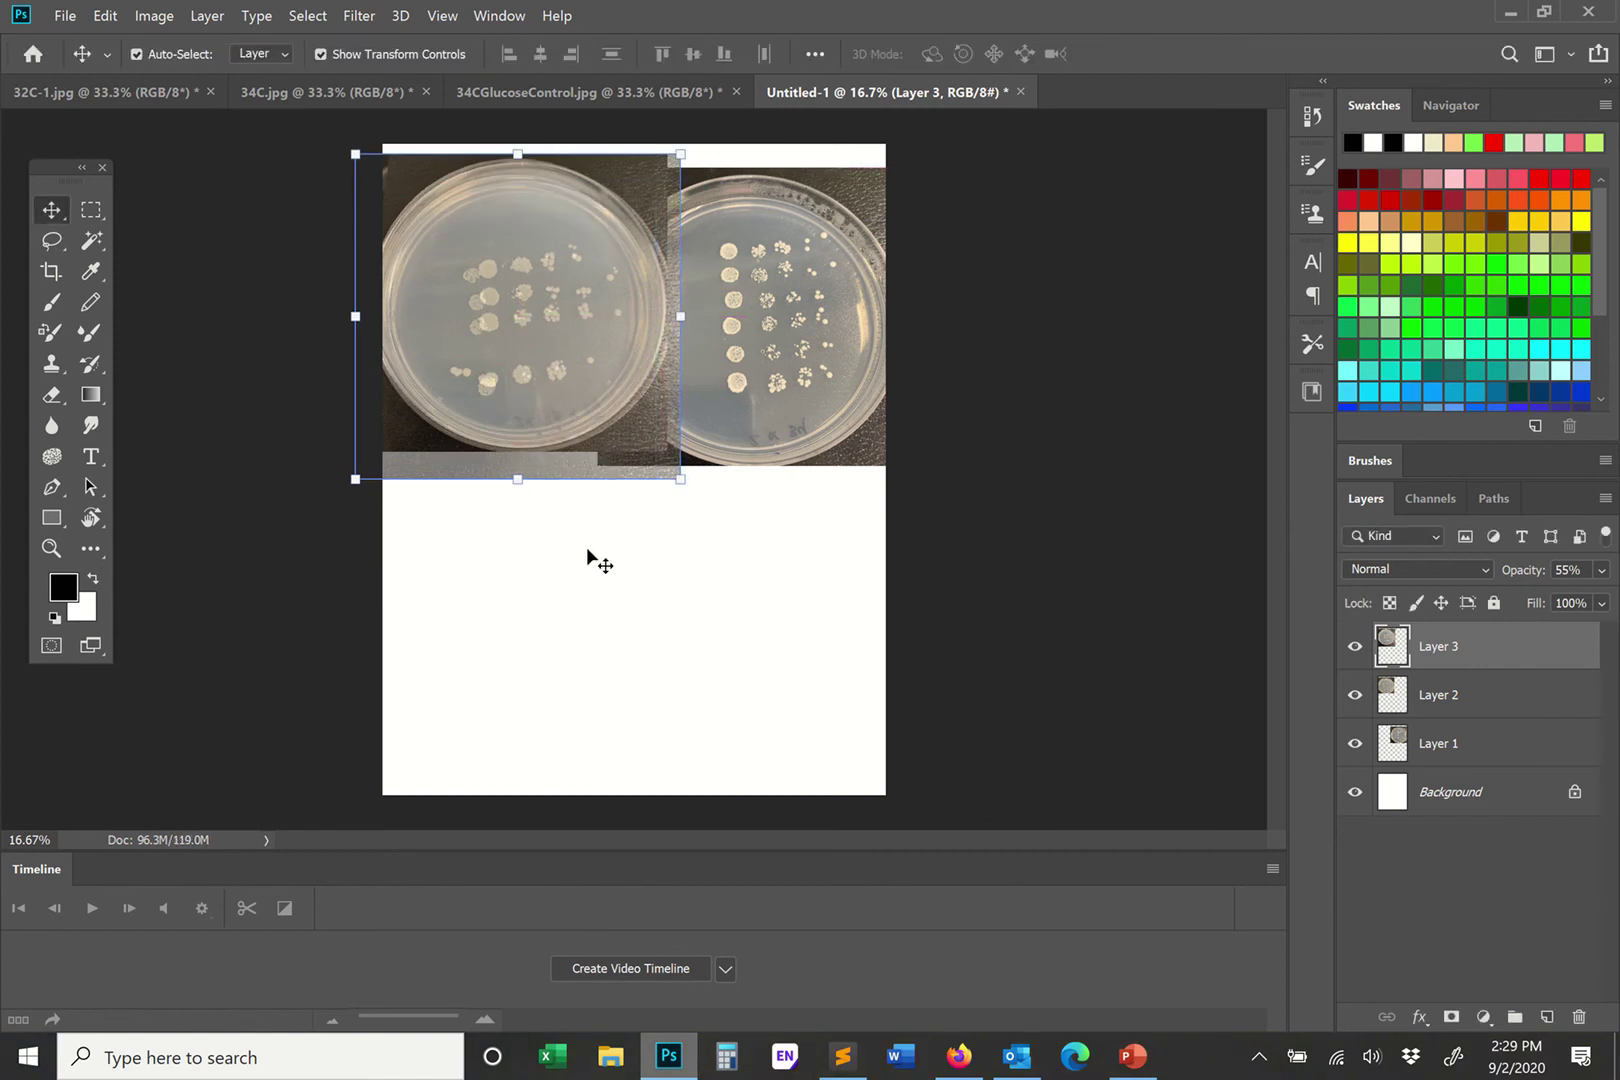
# Step: Move the resized 32C-1 photo back below the two upper plates and restore its opacity to 100%
pyautogui.moveTo(552, 267); pyautogui.dragTo(679, 583)
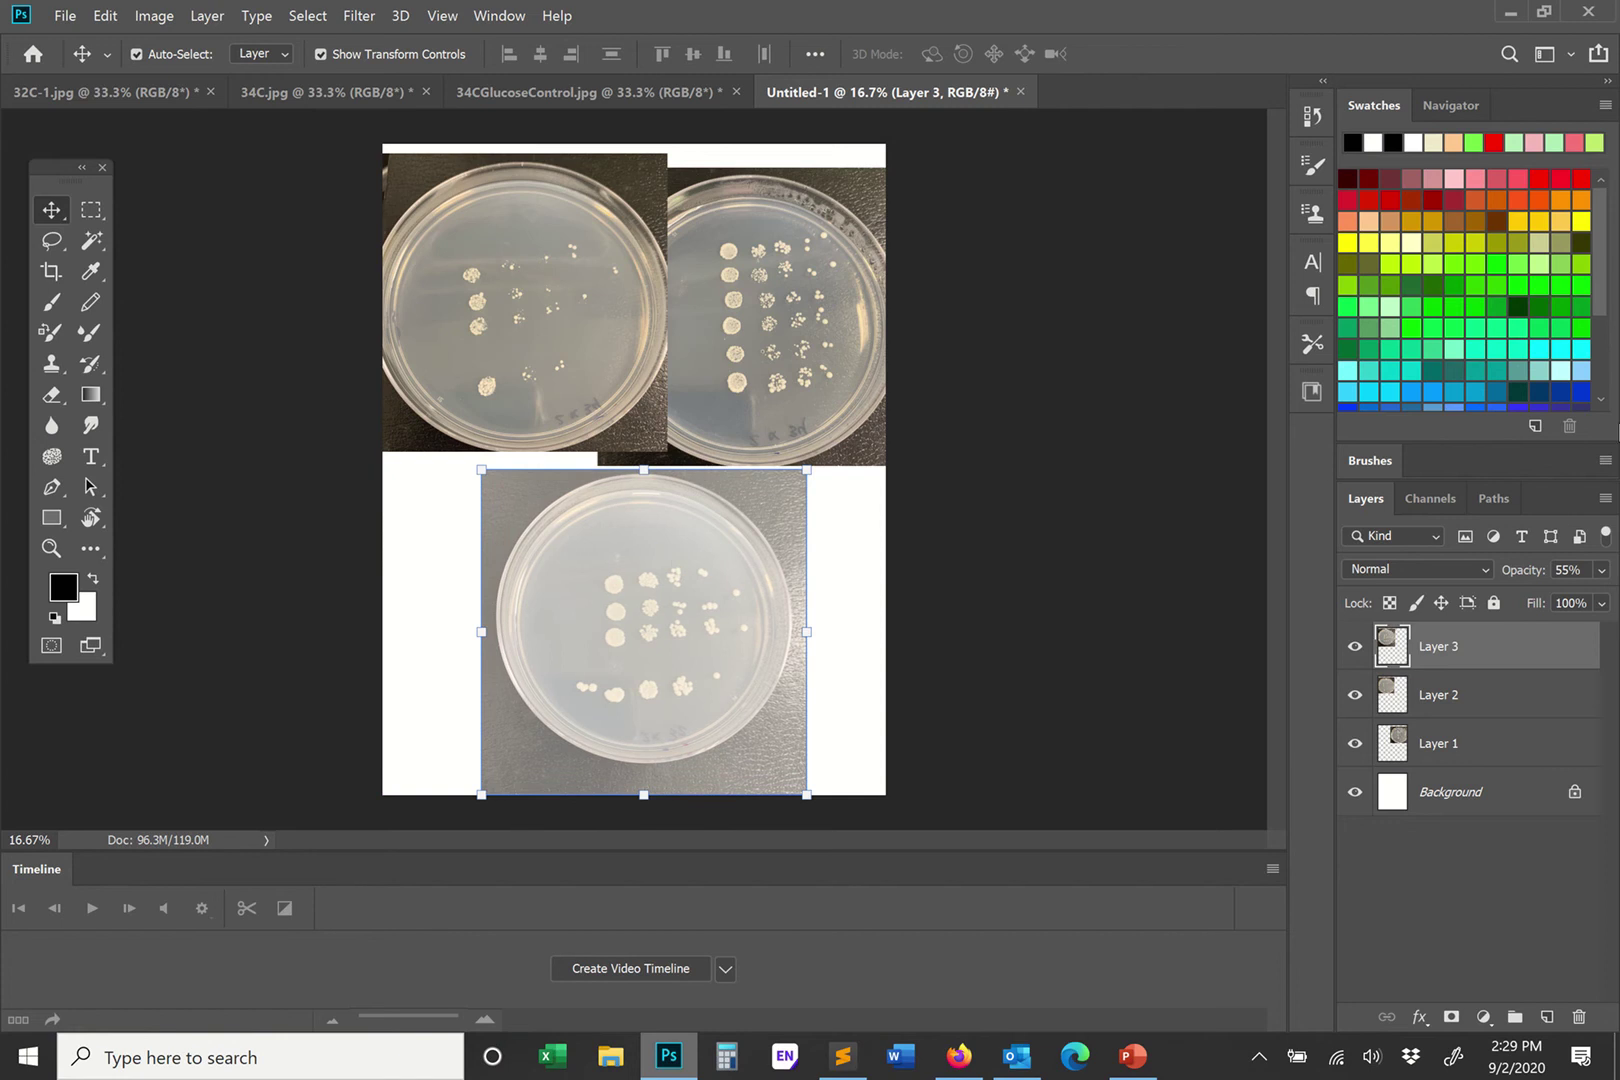
pyautogui.click(1601, 570)
pyautogui.moveTo(1554, 598); pyautogui.dragTo(1602, 598)
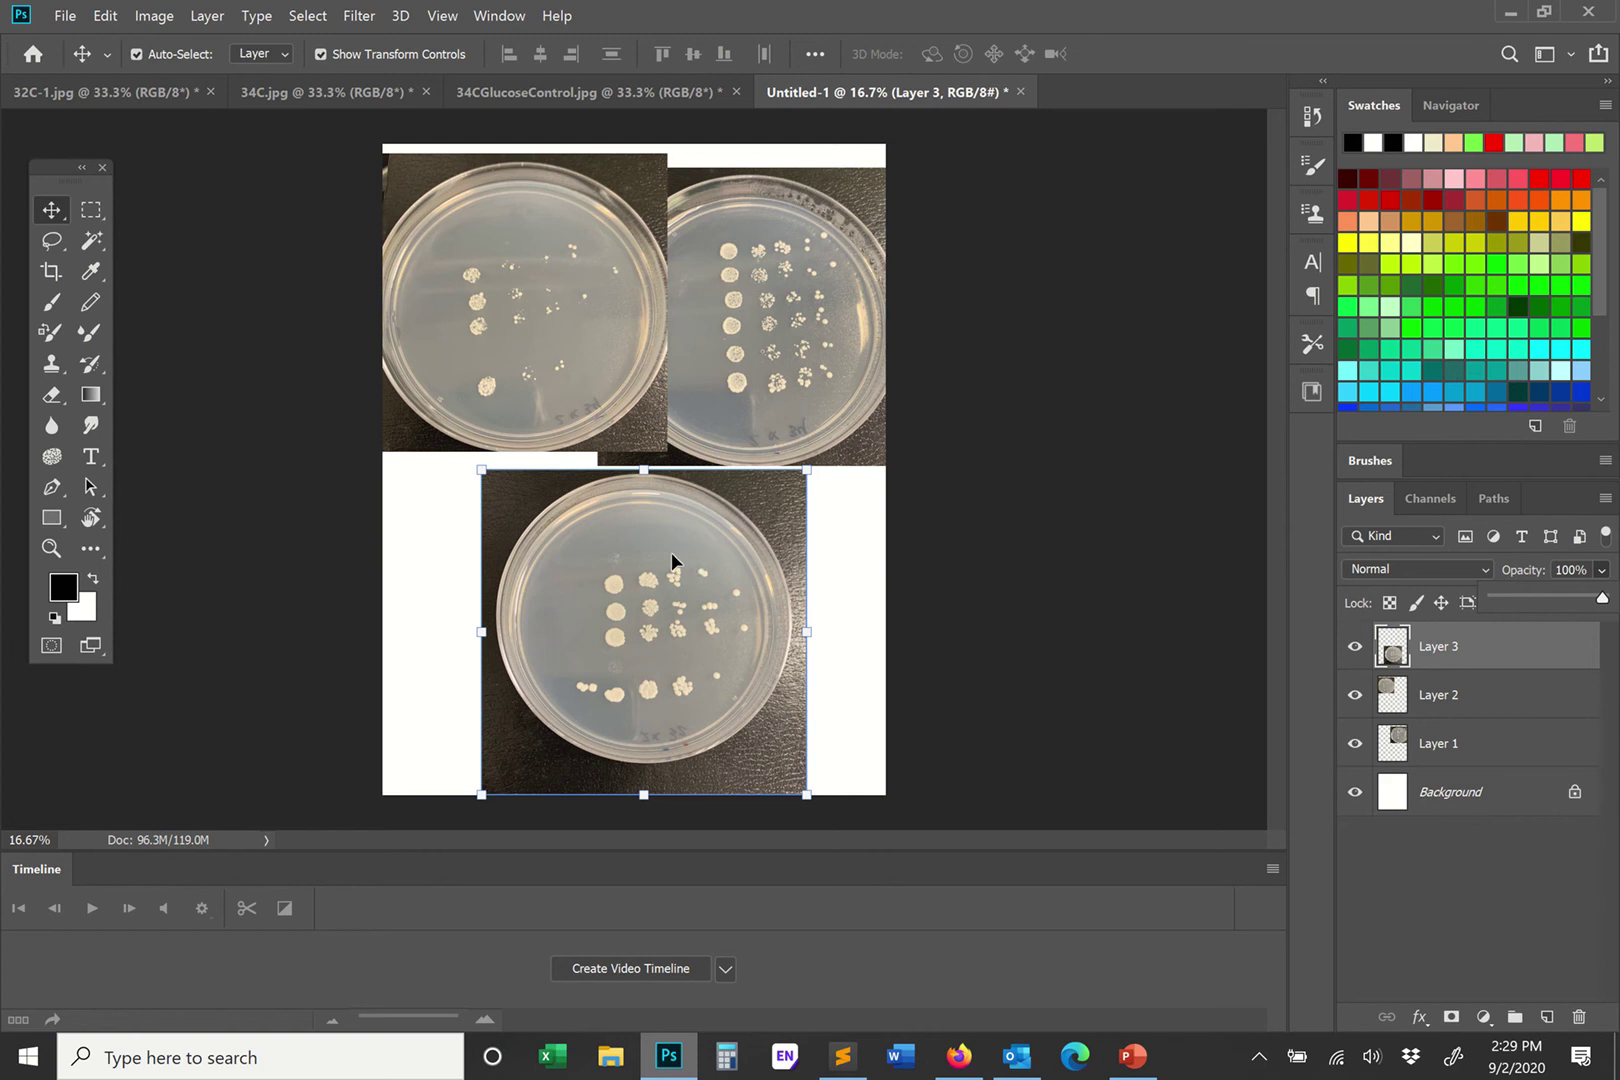
pyautogui.moveTo(657, 556)
pyautogui.mouseDown()
pyautogui.moveTo(570, 556)
pyautogui.moveTo(659, 548)
pyautogui.mouseUp()
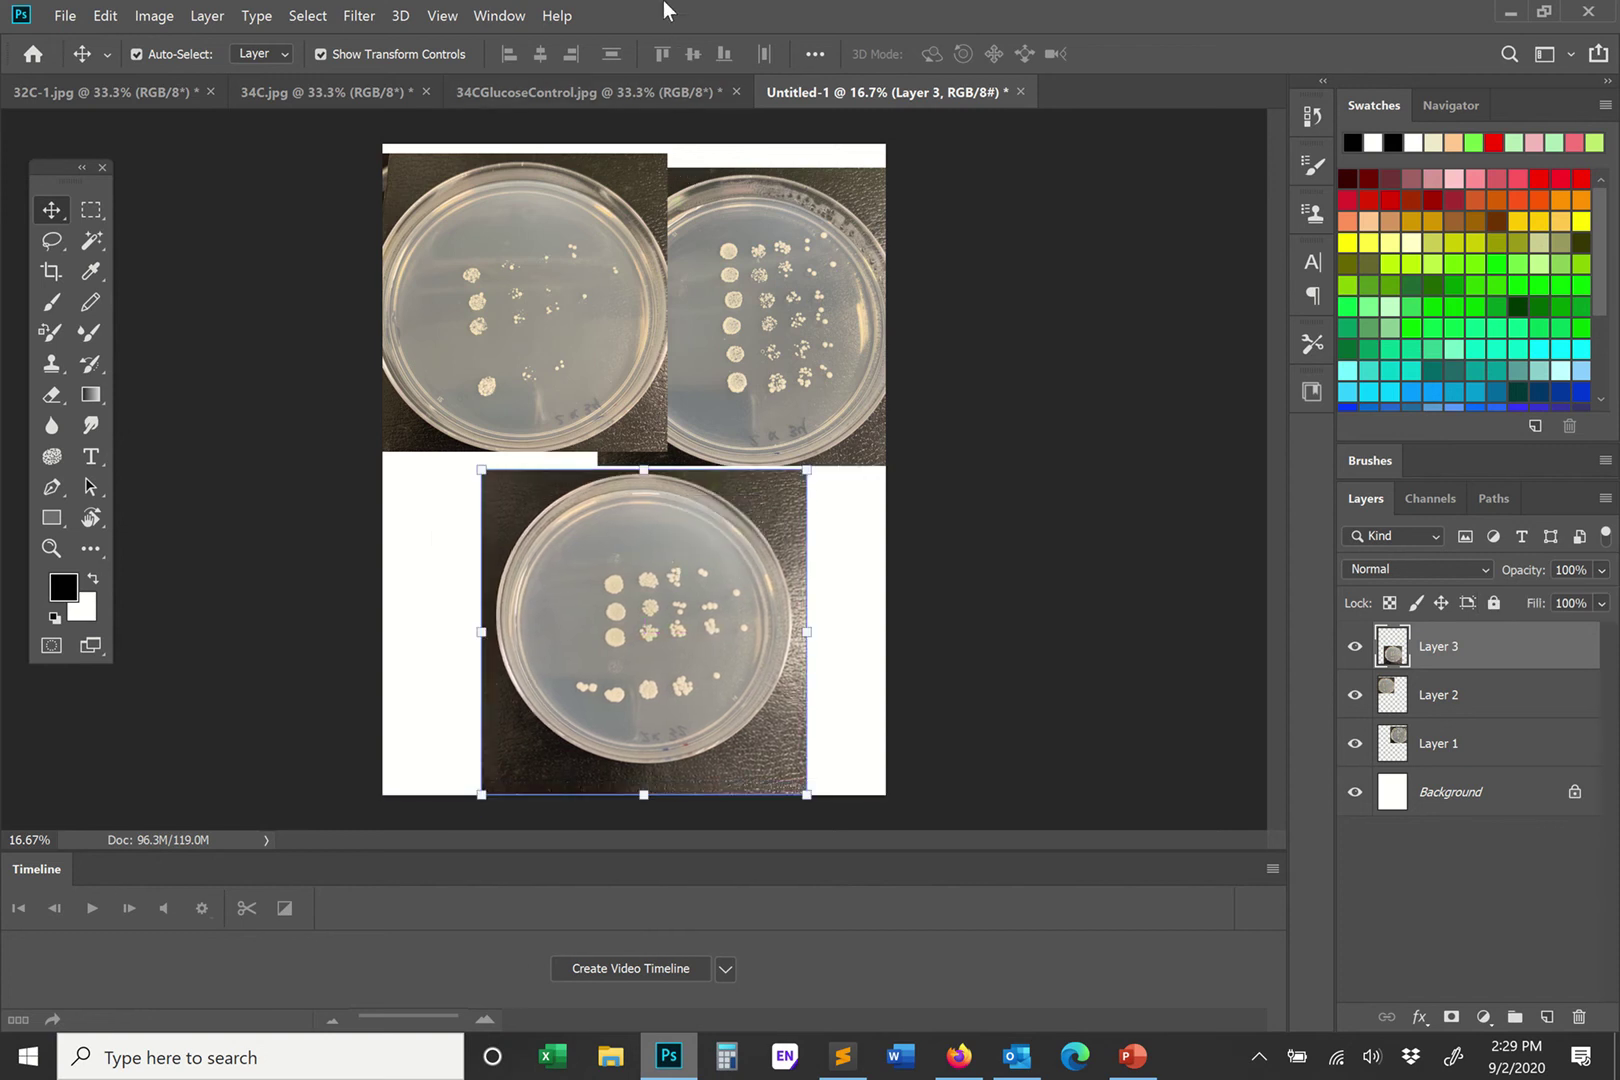
# Step: Scale Layers 1, 2 and 3 together to about 60% and move the group to the upper middle of the page
pyautogui.moveTo(668, 12)
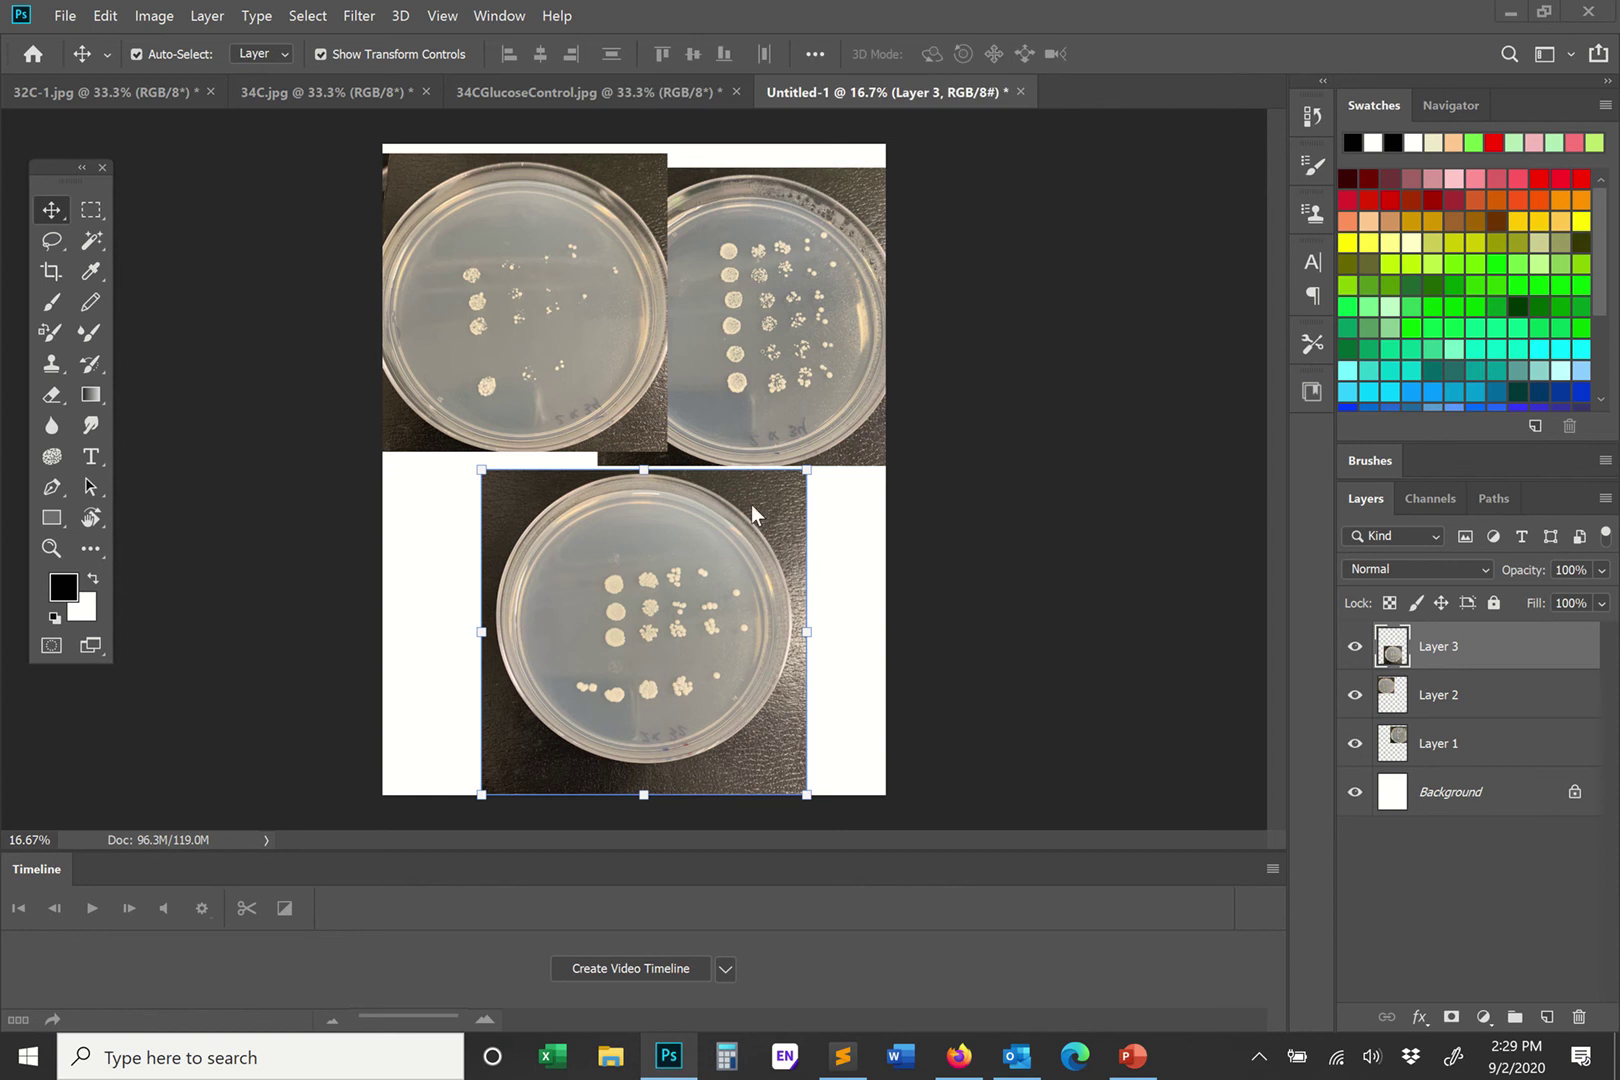
pyautogui.click(1471, 697)
pyautogui.click(1464, 650)
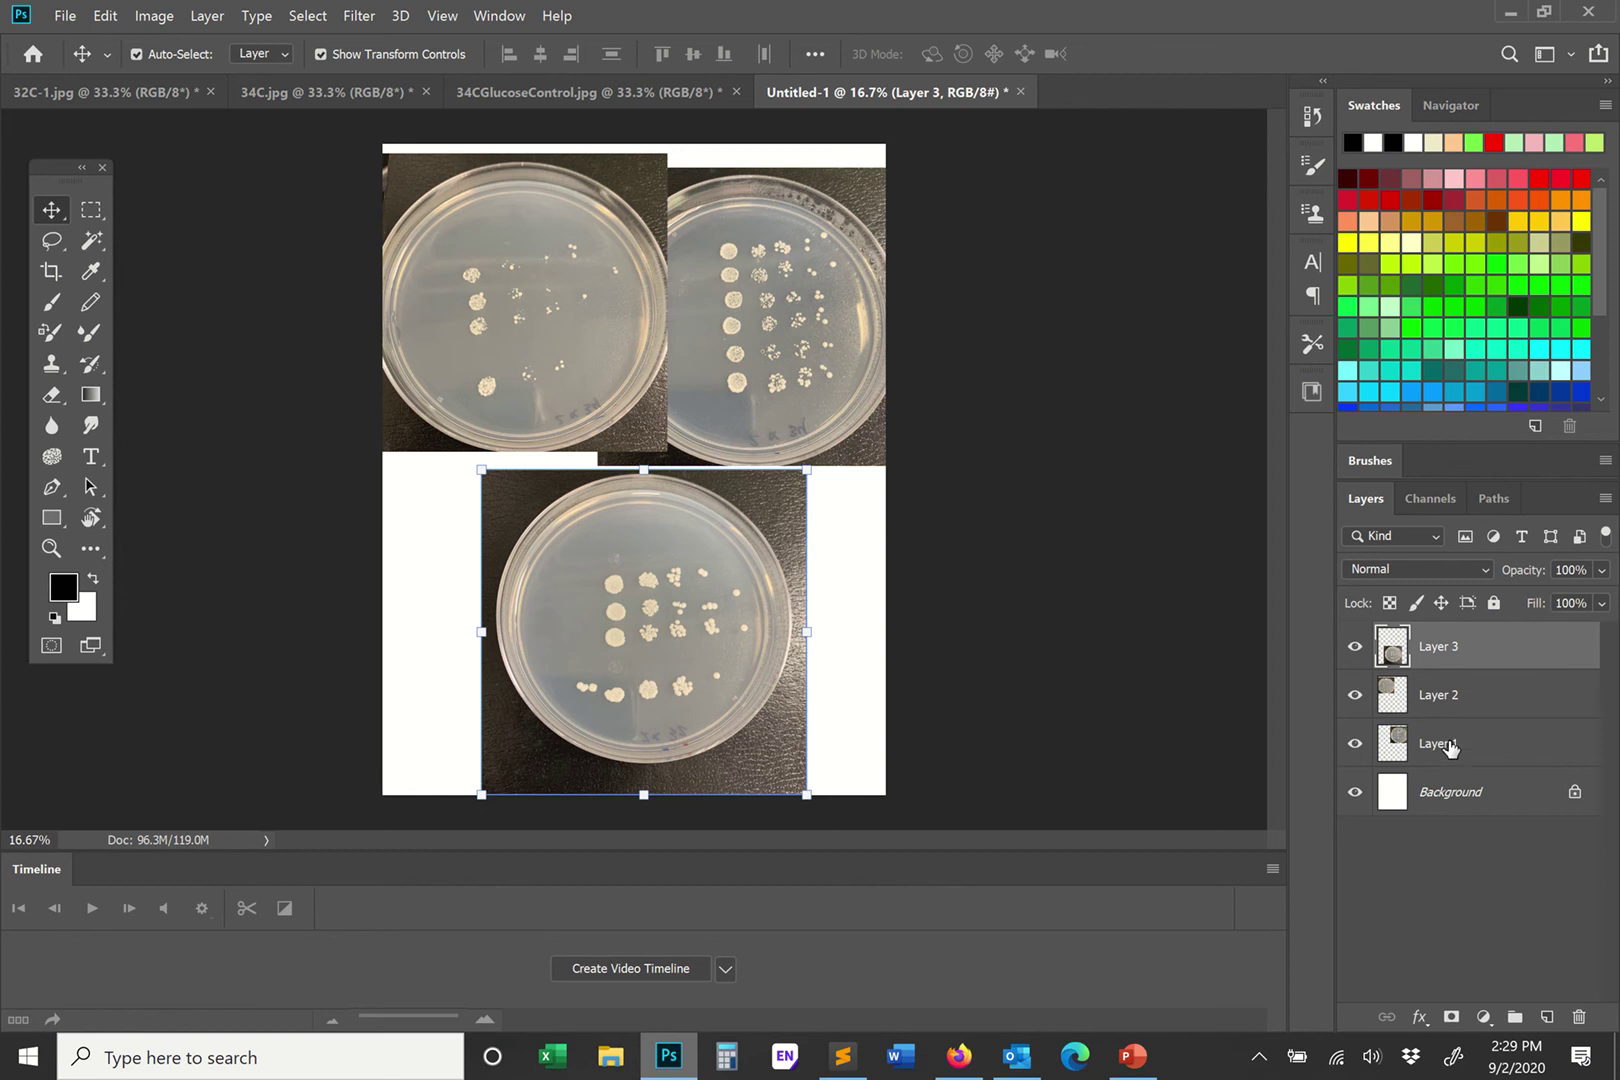
pyautogui.keyDown('shift'); pyautogui.click(1450, 745); pyautogui.keyUp('shift')
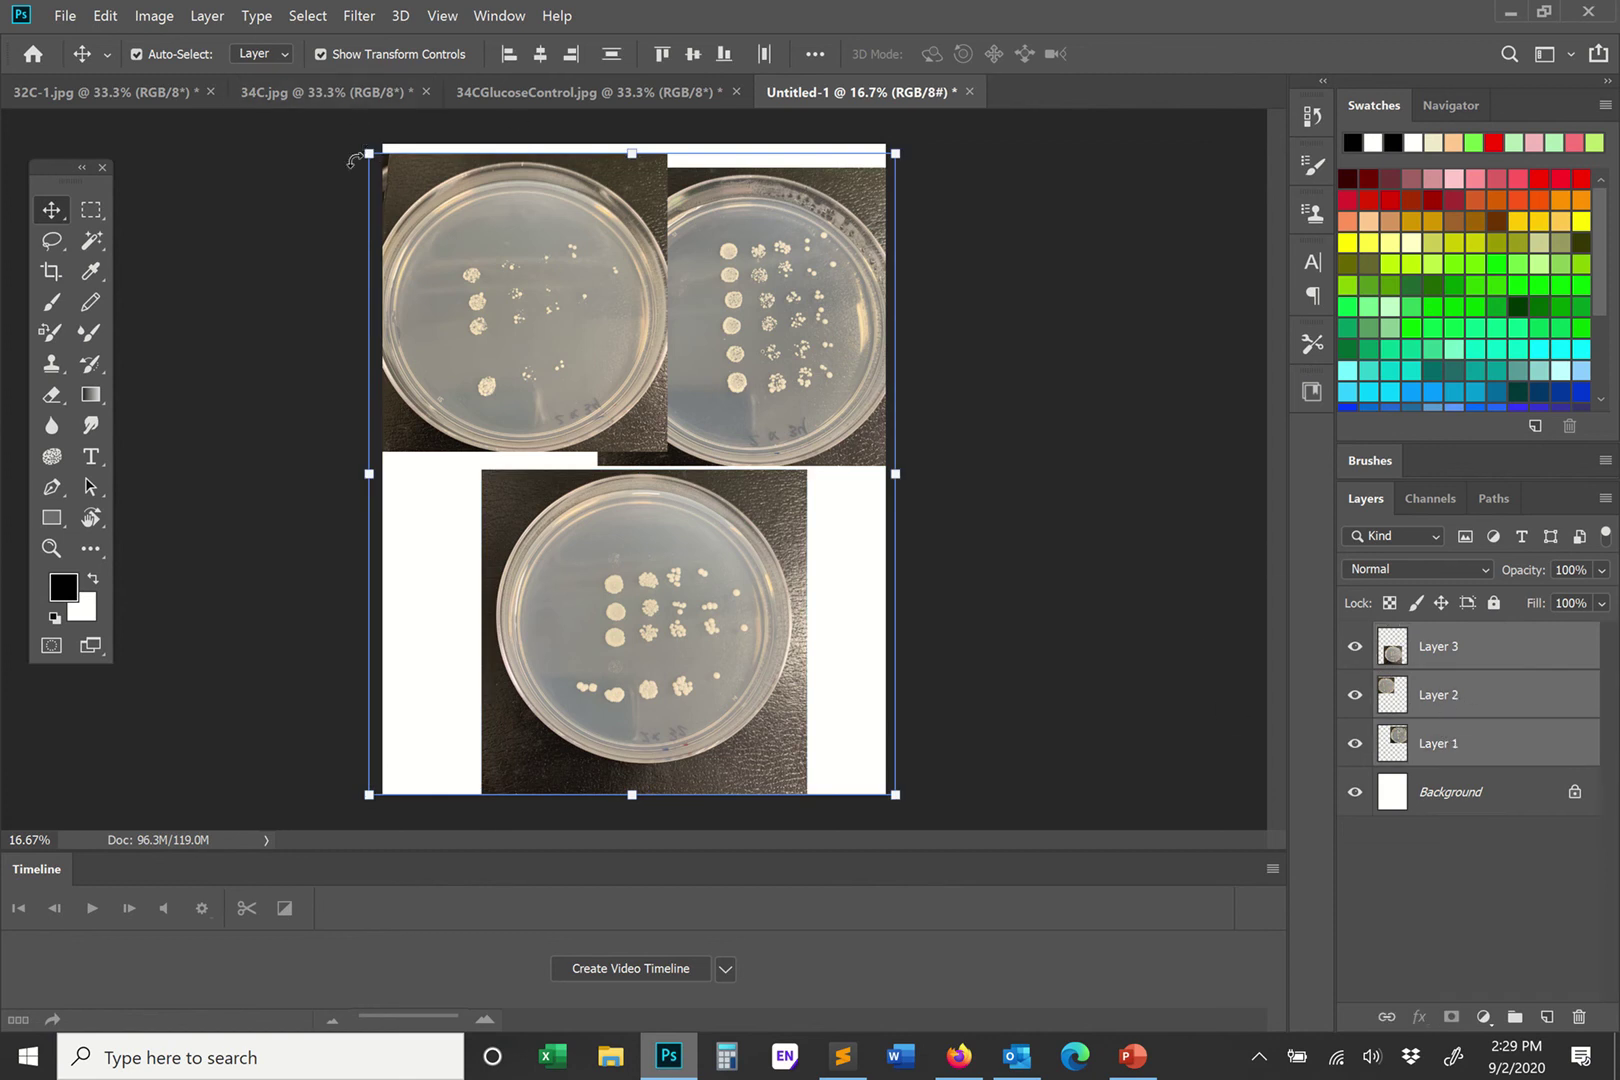
pyautogui.moveTo(367, 152); pyautogui.dragTo(550, 430)
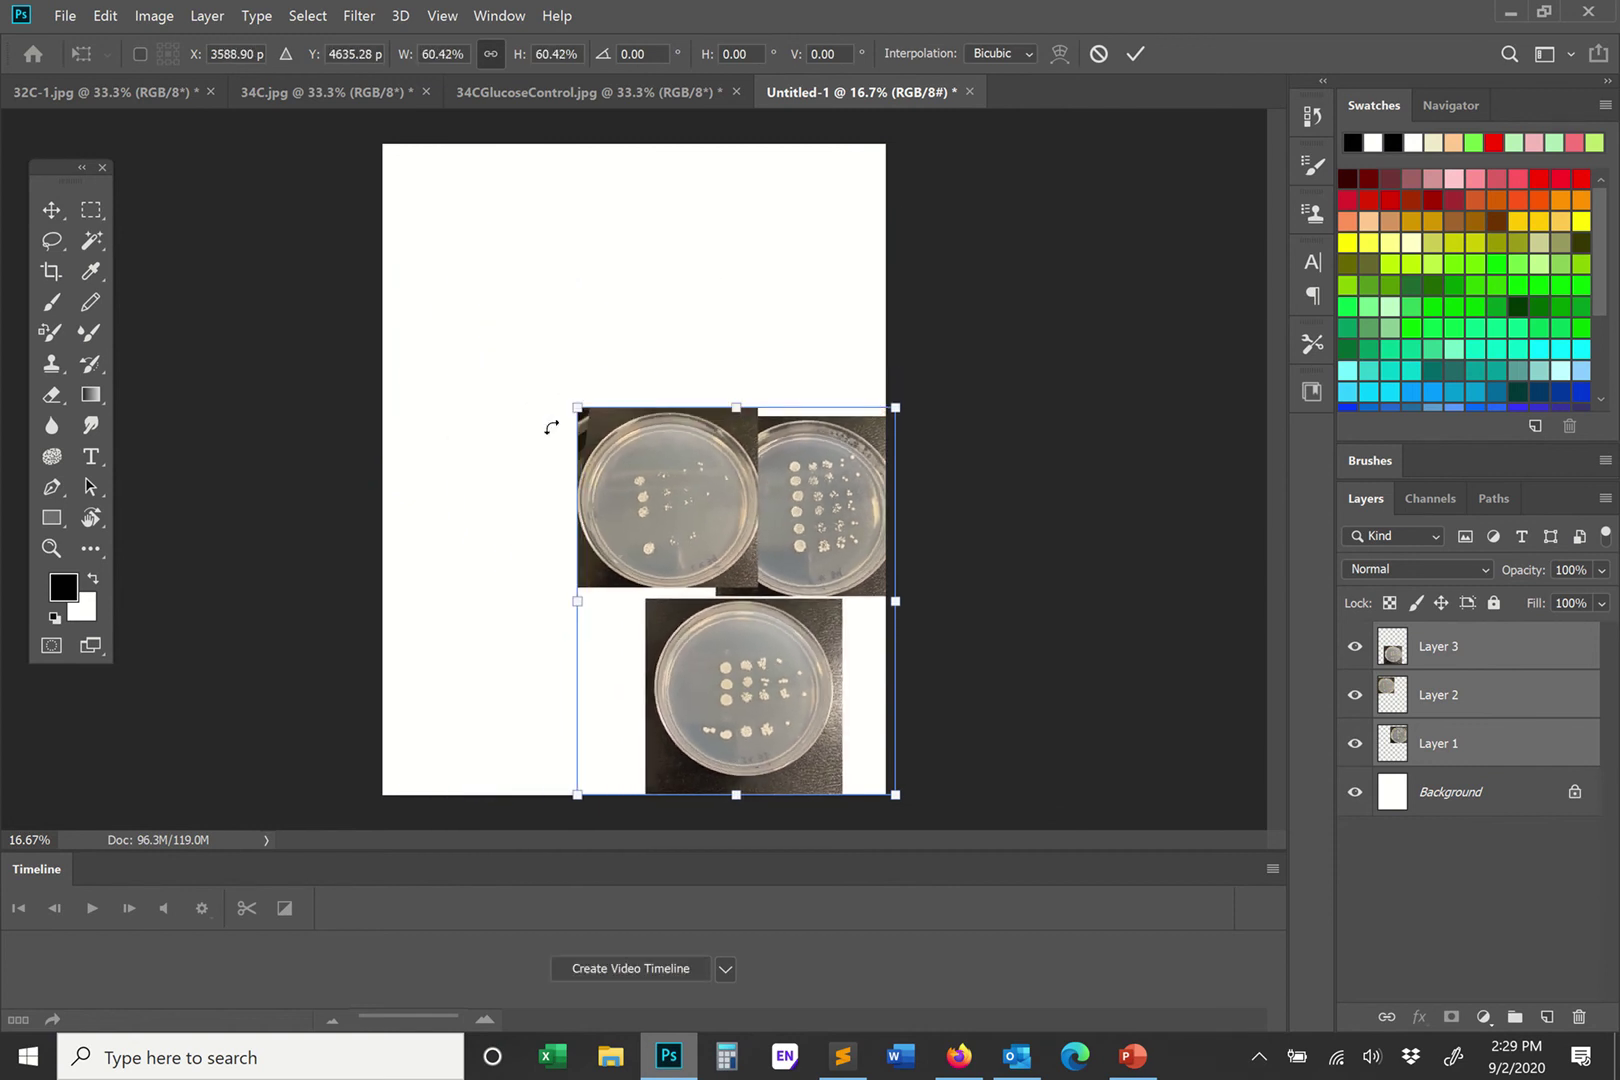
pyautogui.doubleClick(683, 467)
pyautogui.moveTo(686, 477); pyautogui.dragTo(573, 314)
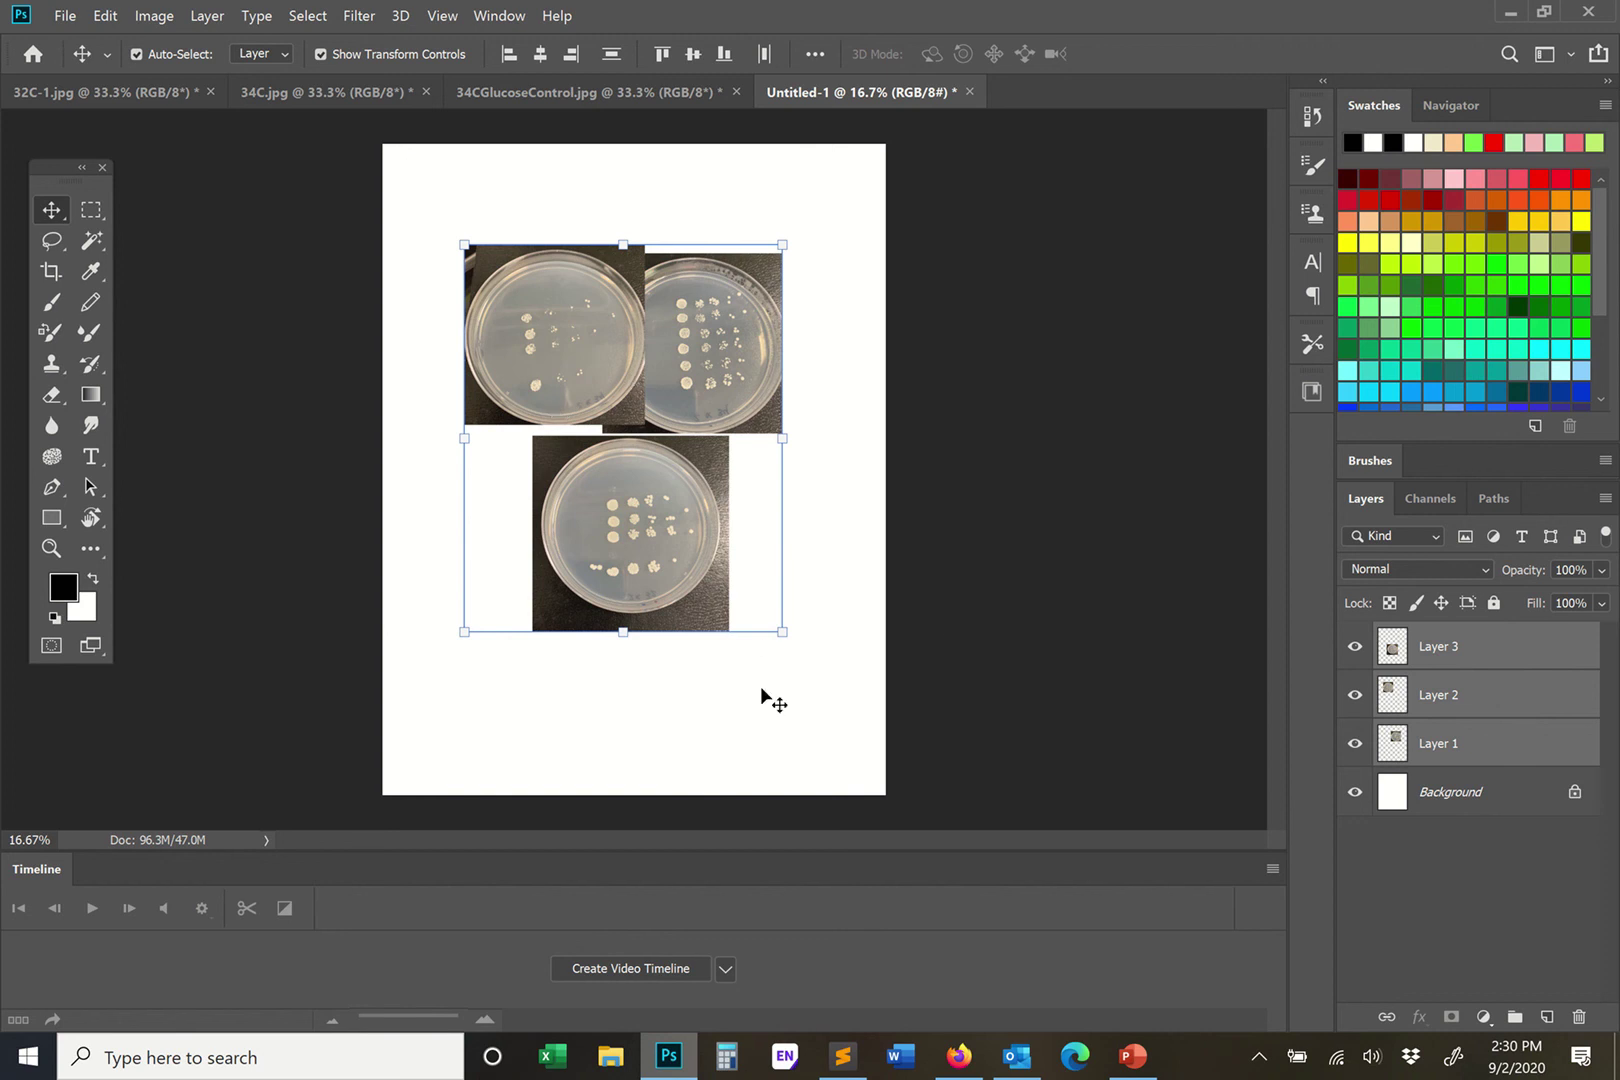
pyautogui.click(1458, 645)
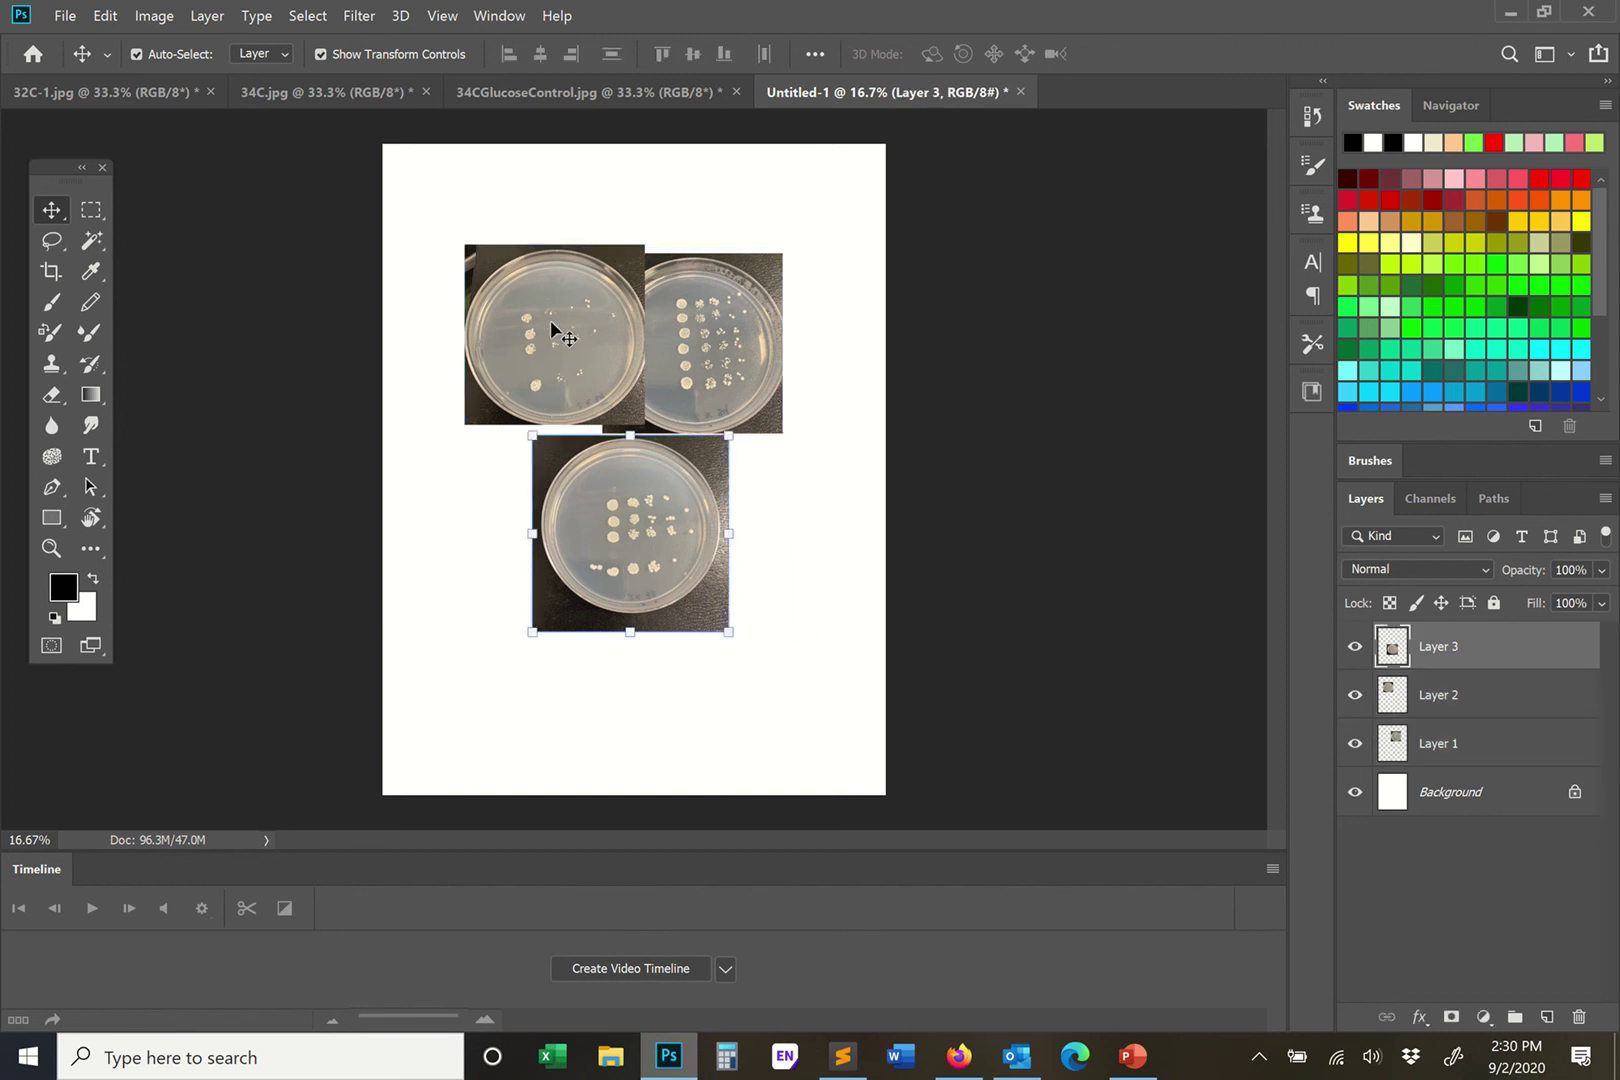
pyautogui.click(556, 376)
pyautogui.click(618, 586)
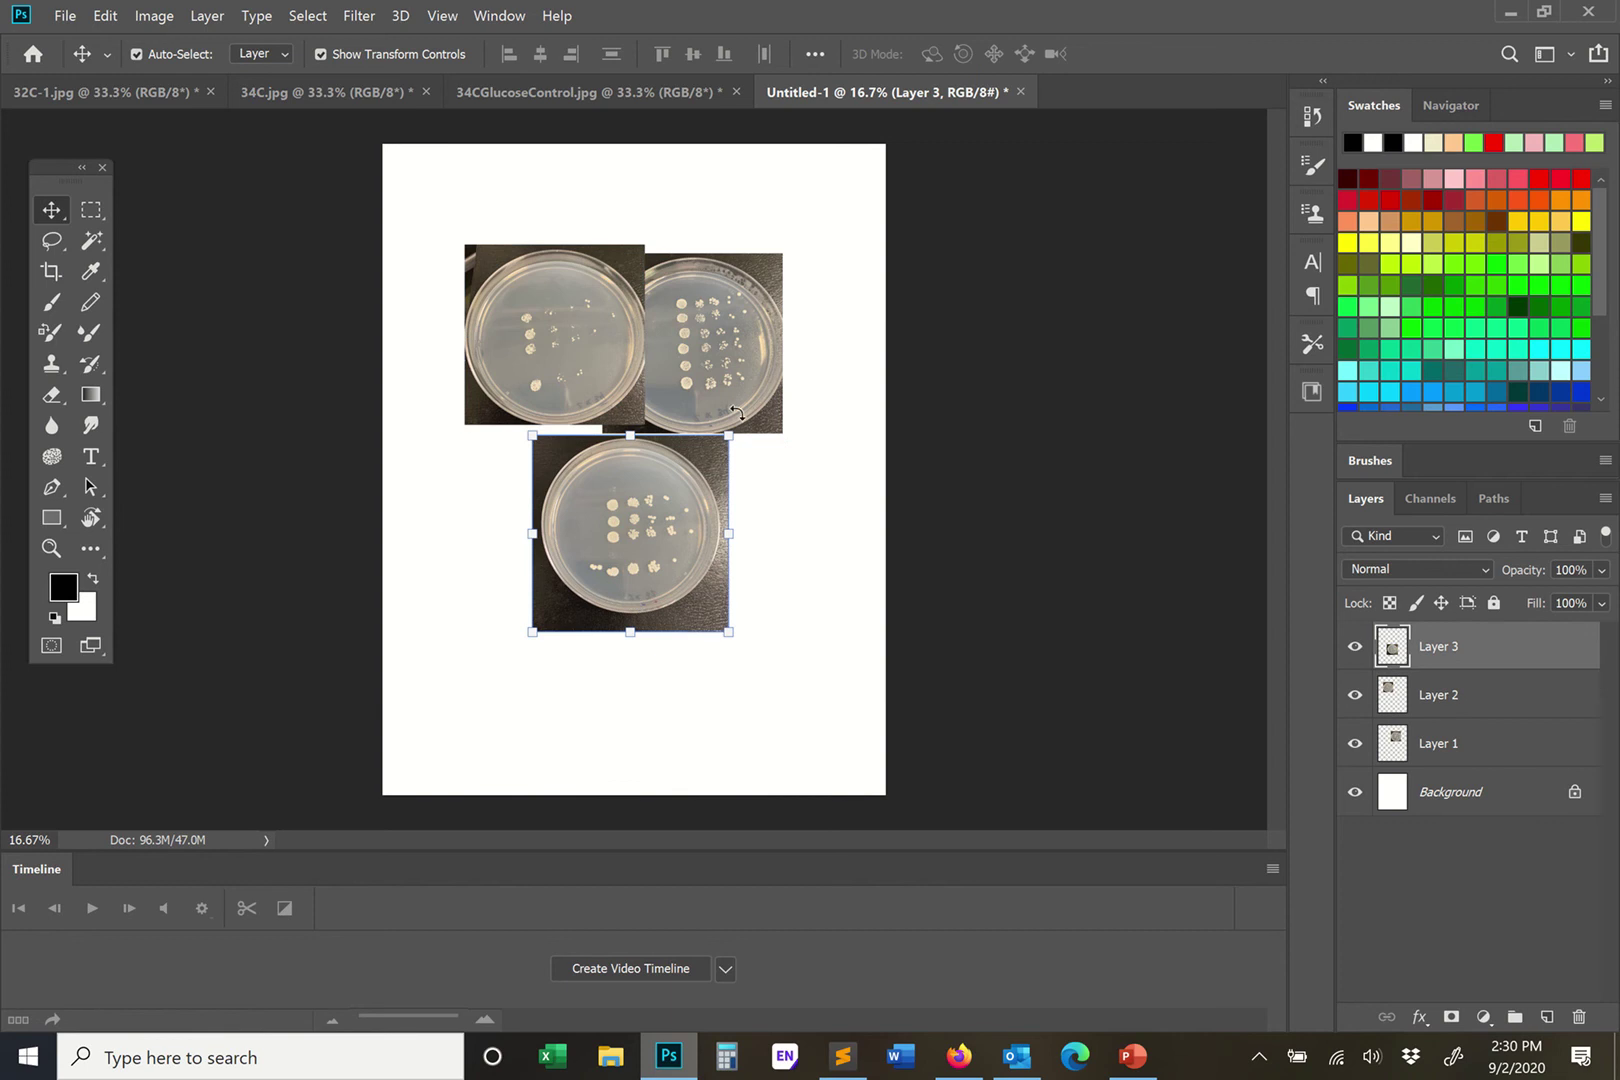
pyautogui.click(707, 540)
pyautogui.click(51, 210)
pyautogui.click(801, 696)
pyautogui.click(665, 620)
pyautogui.press('super+shift+s')
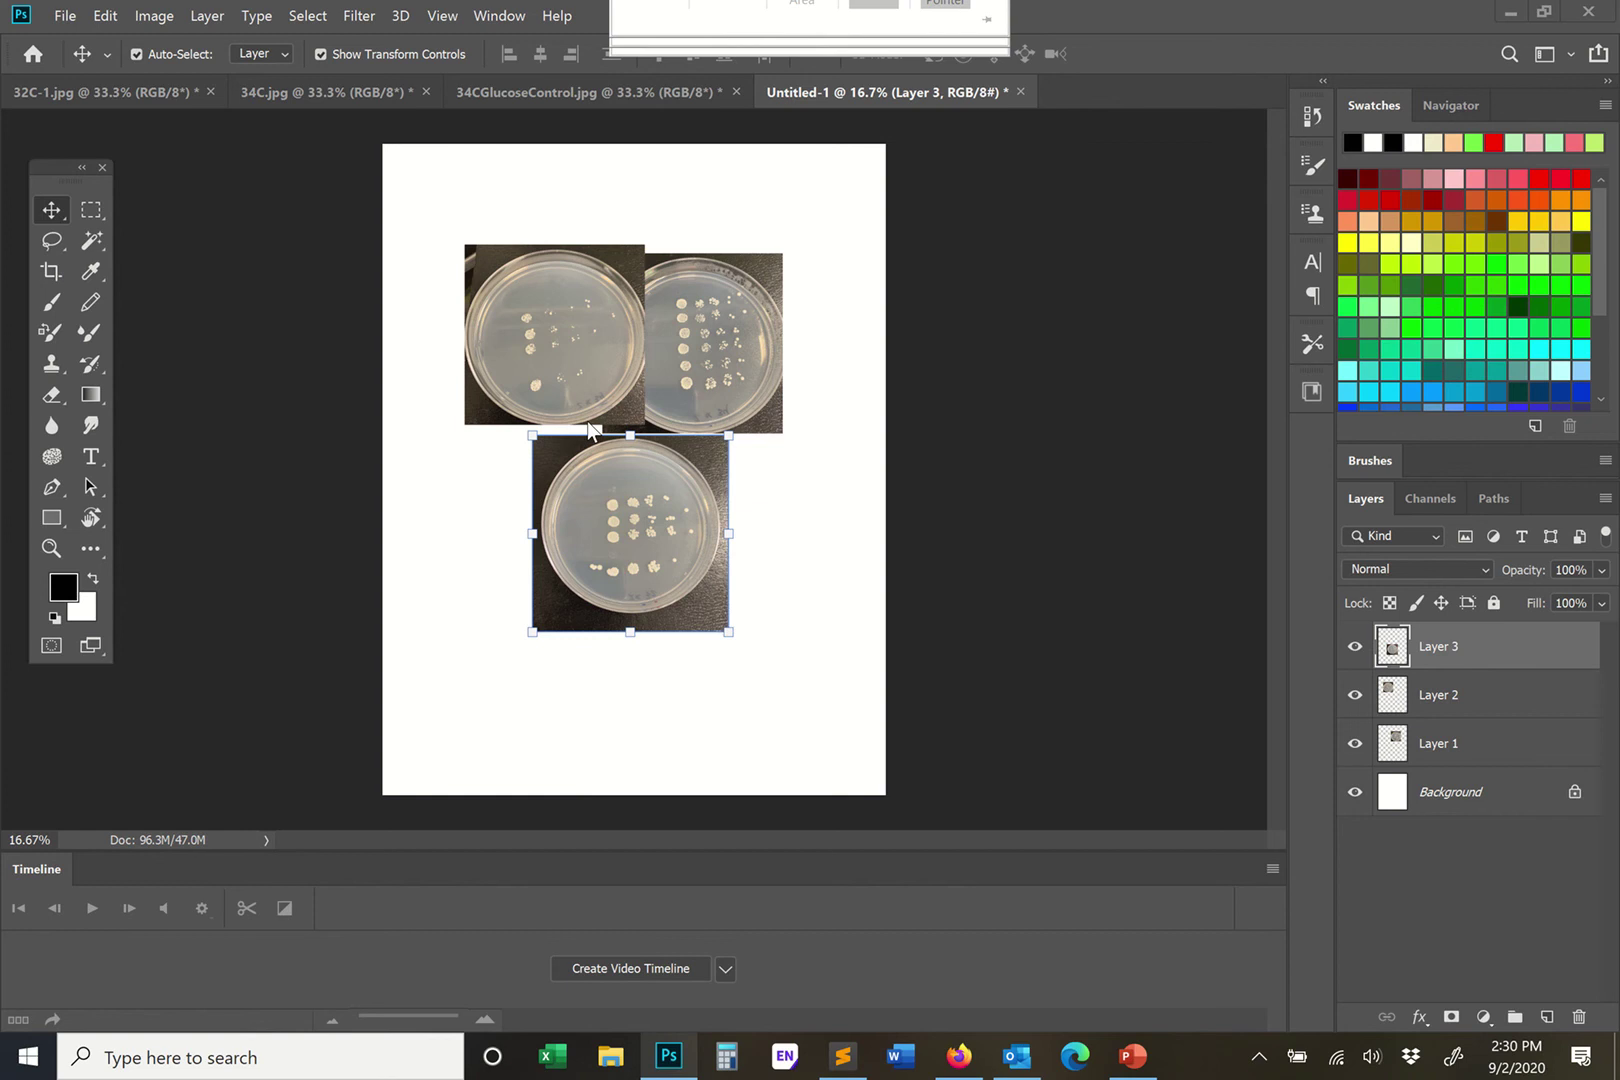
# Step: Flip the whole canvas vertically
pyautogui.click(154, 16)
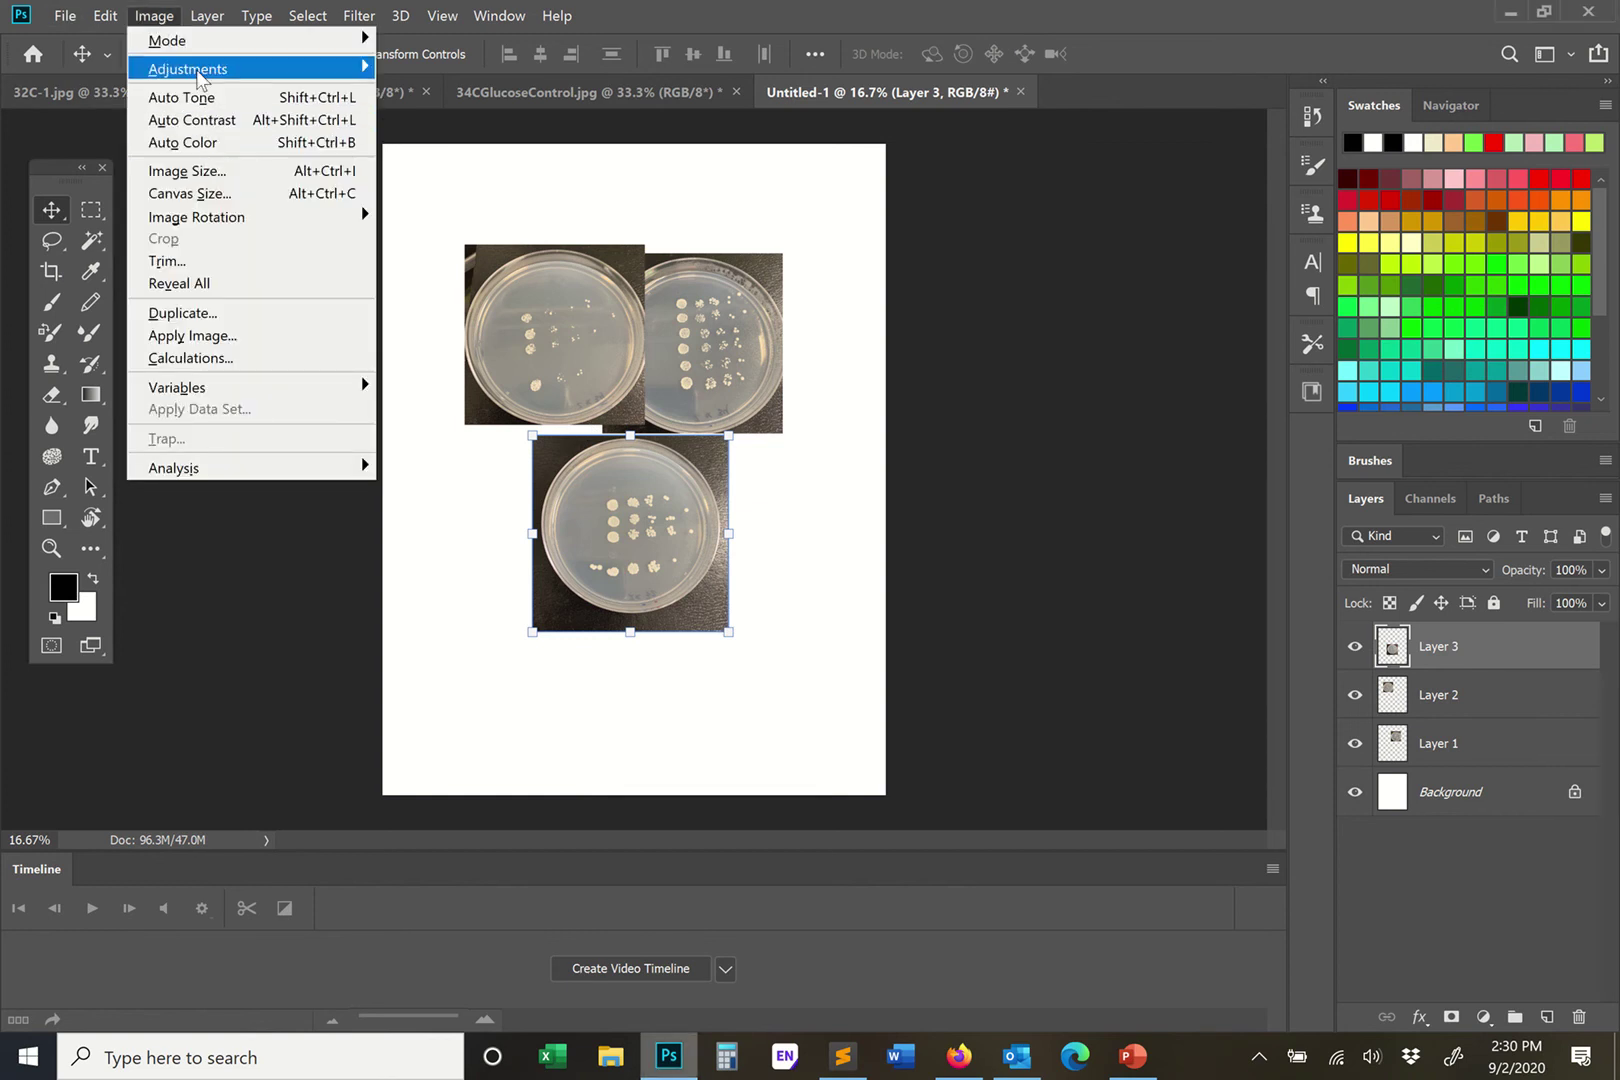
pyautogui.moveTo(200, 77)
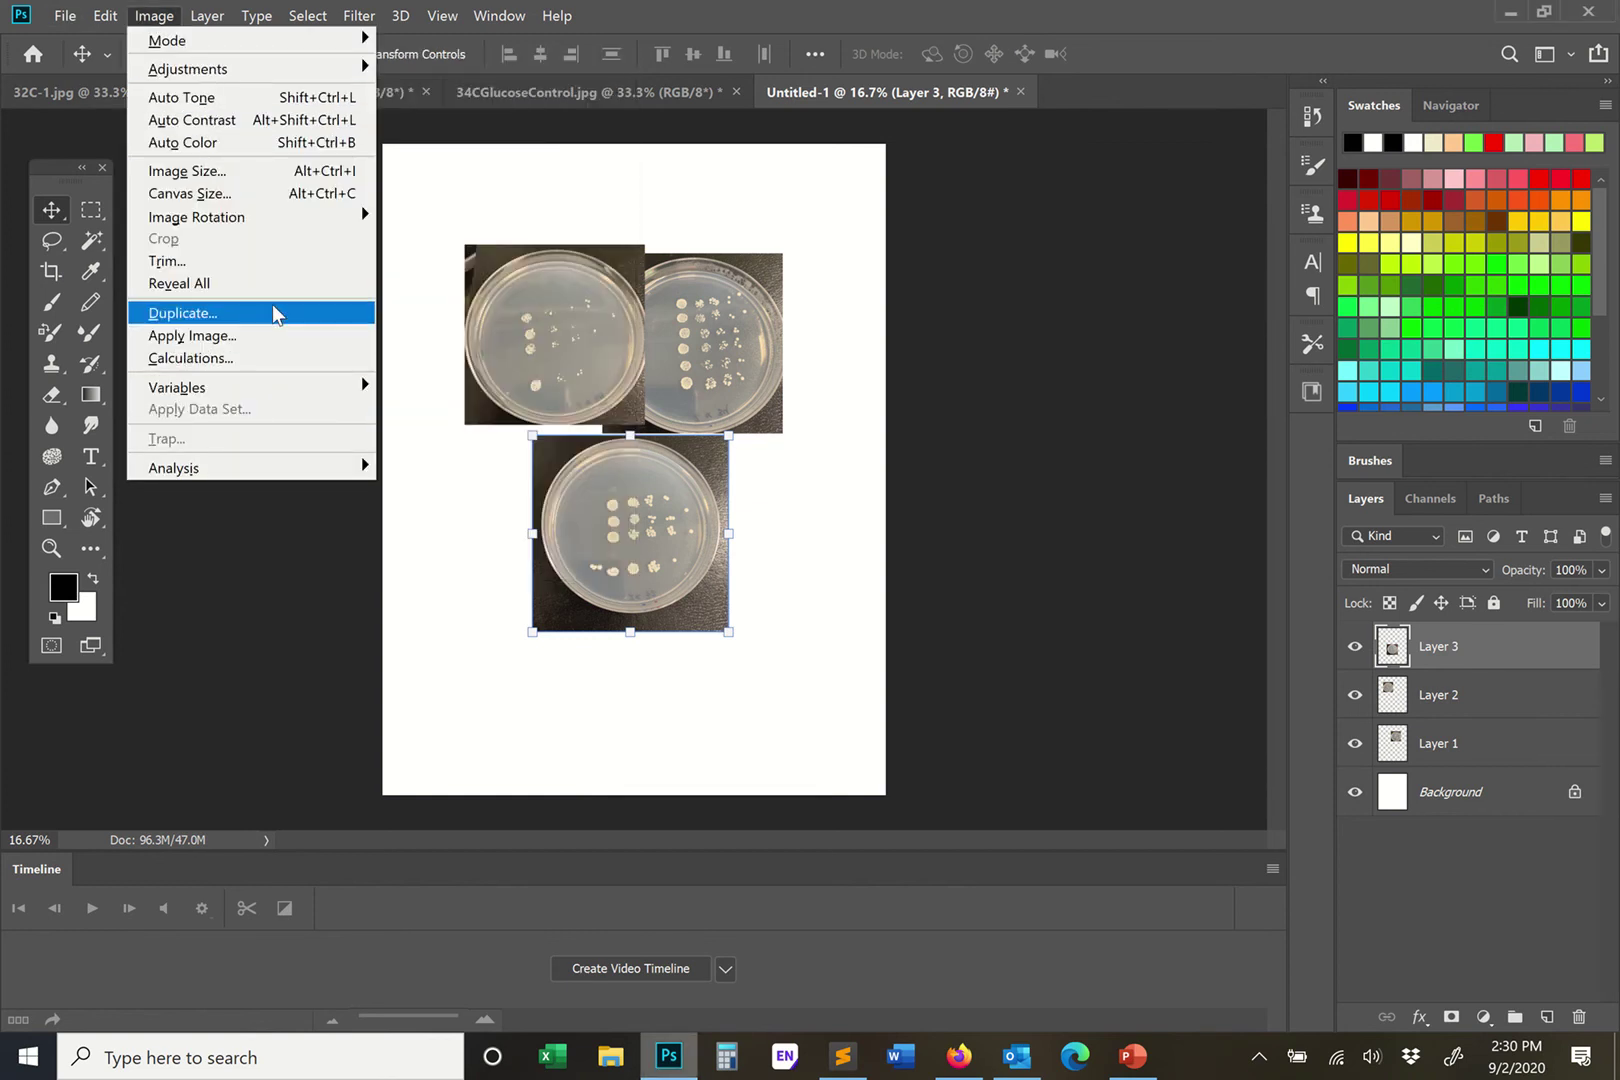
pyautogui.moveTo(273, 222)
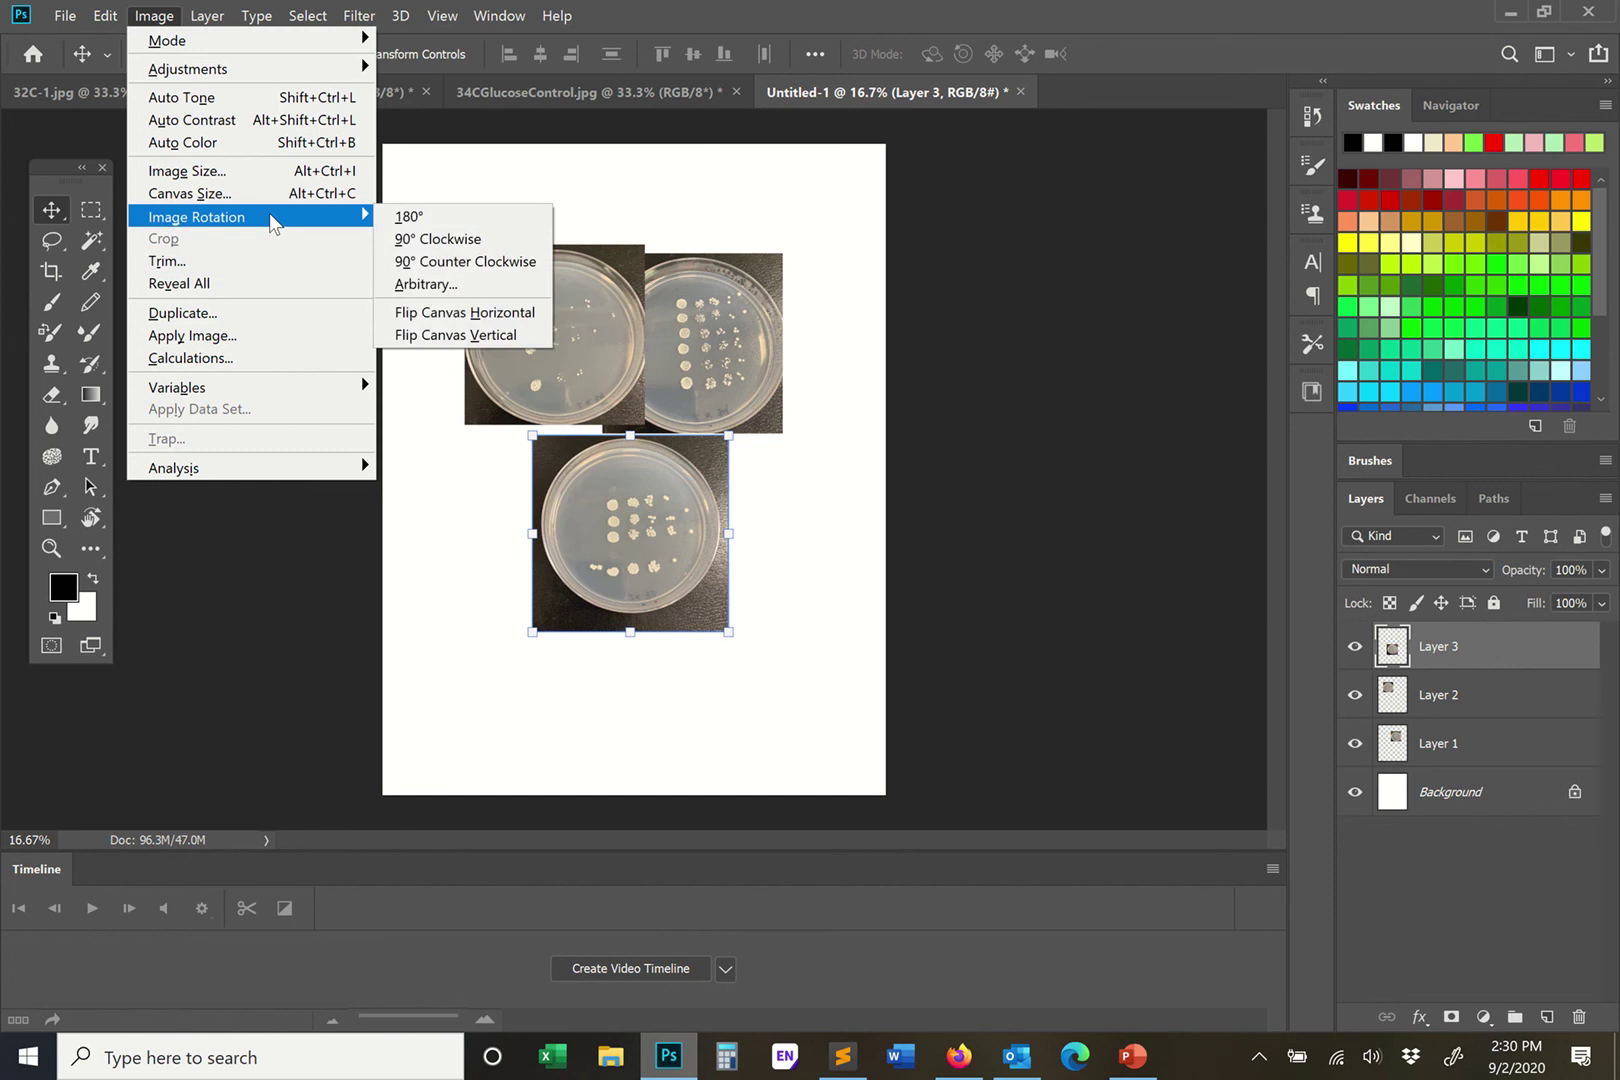
pyautogui.click(476, 336)
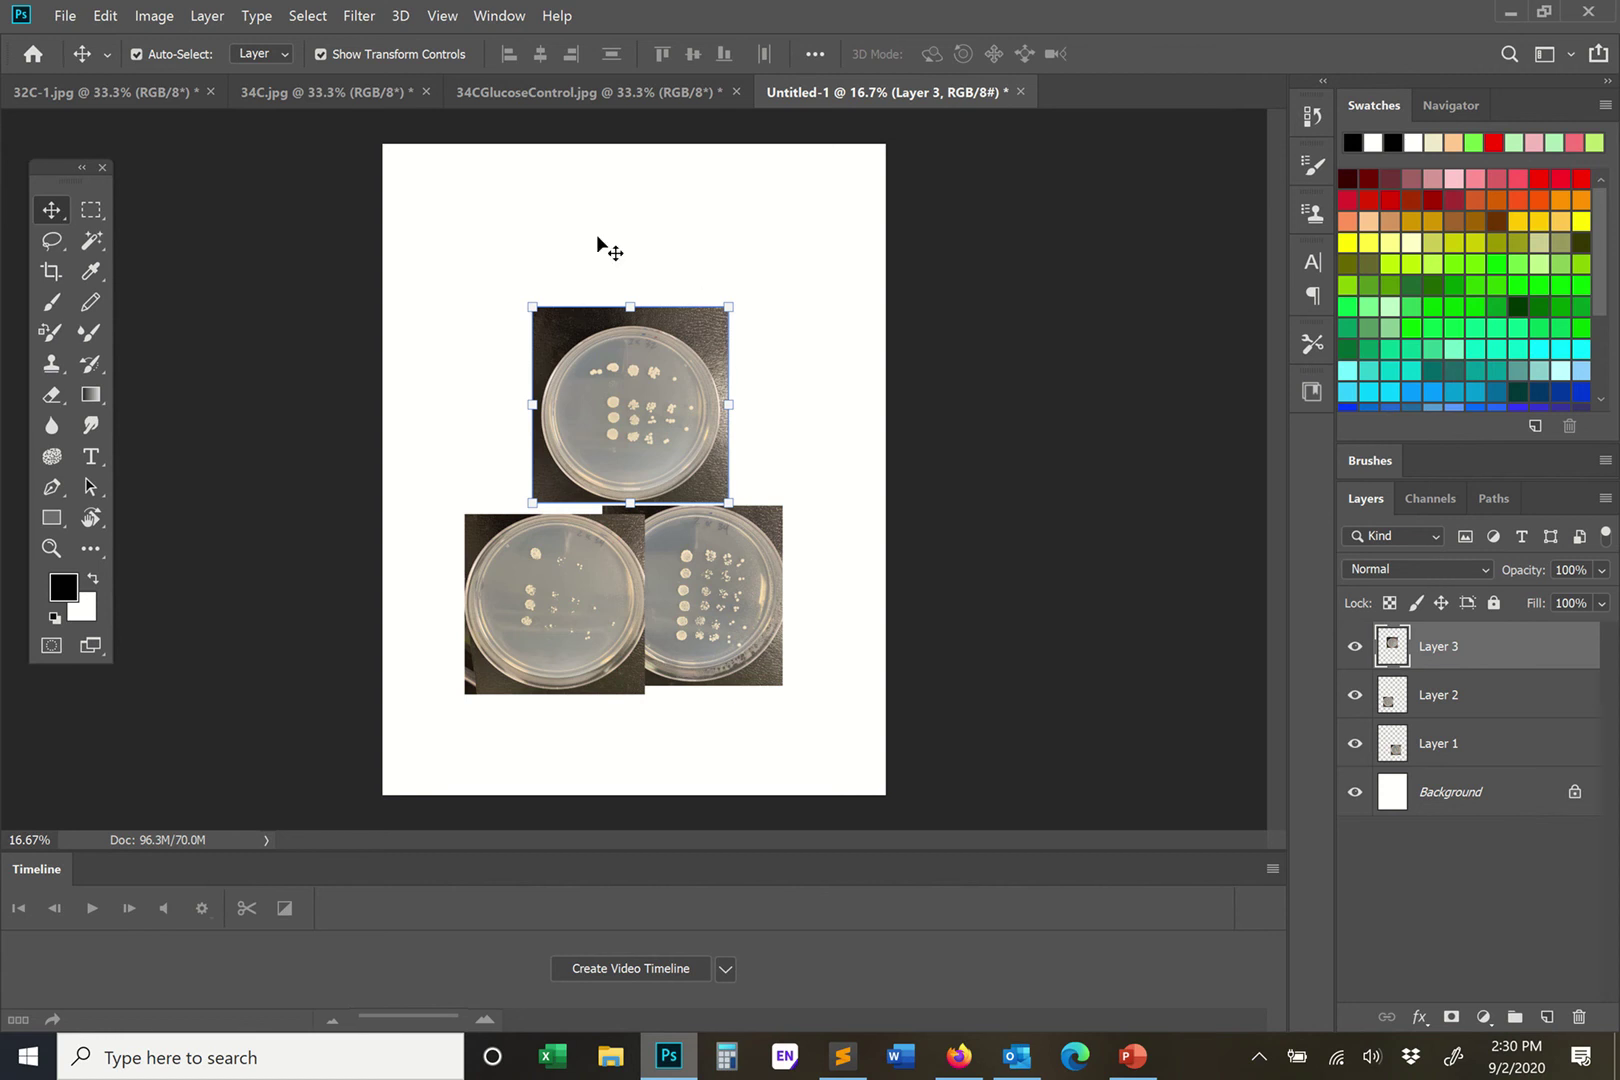
# Step: Move the Layer 3 photo to the page's upper-left area and shift the Layer 1 photo right, clear of the Layer 2 photo
pyautogui.moveTo(624, 378); pyautogui.dragTo(526, 292)
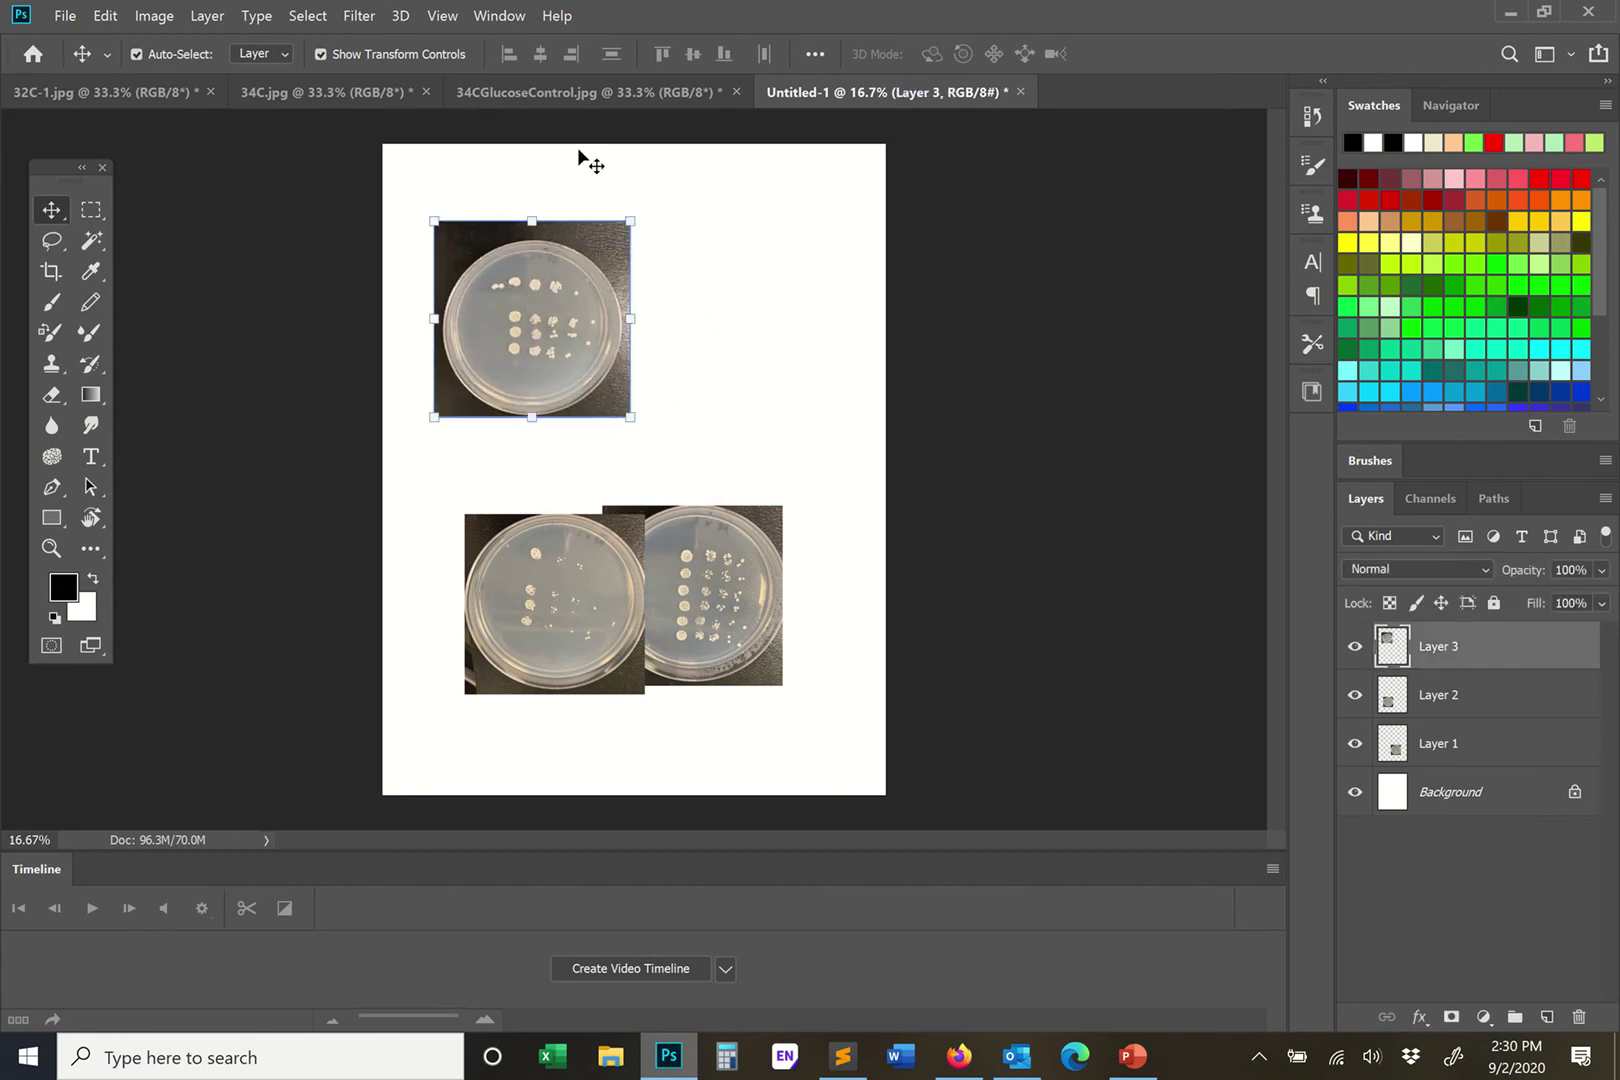
pyautogui.moveTo(593, 8)
pyautogui.click(653, 84)
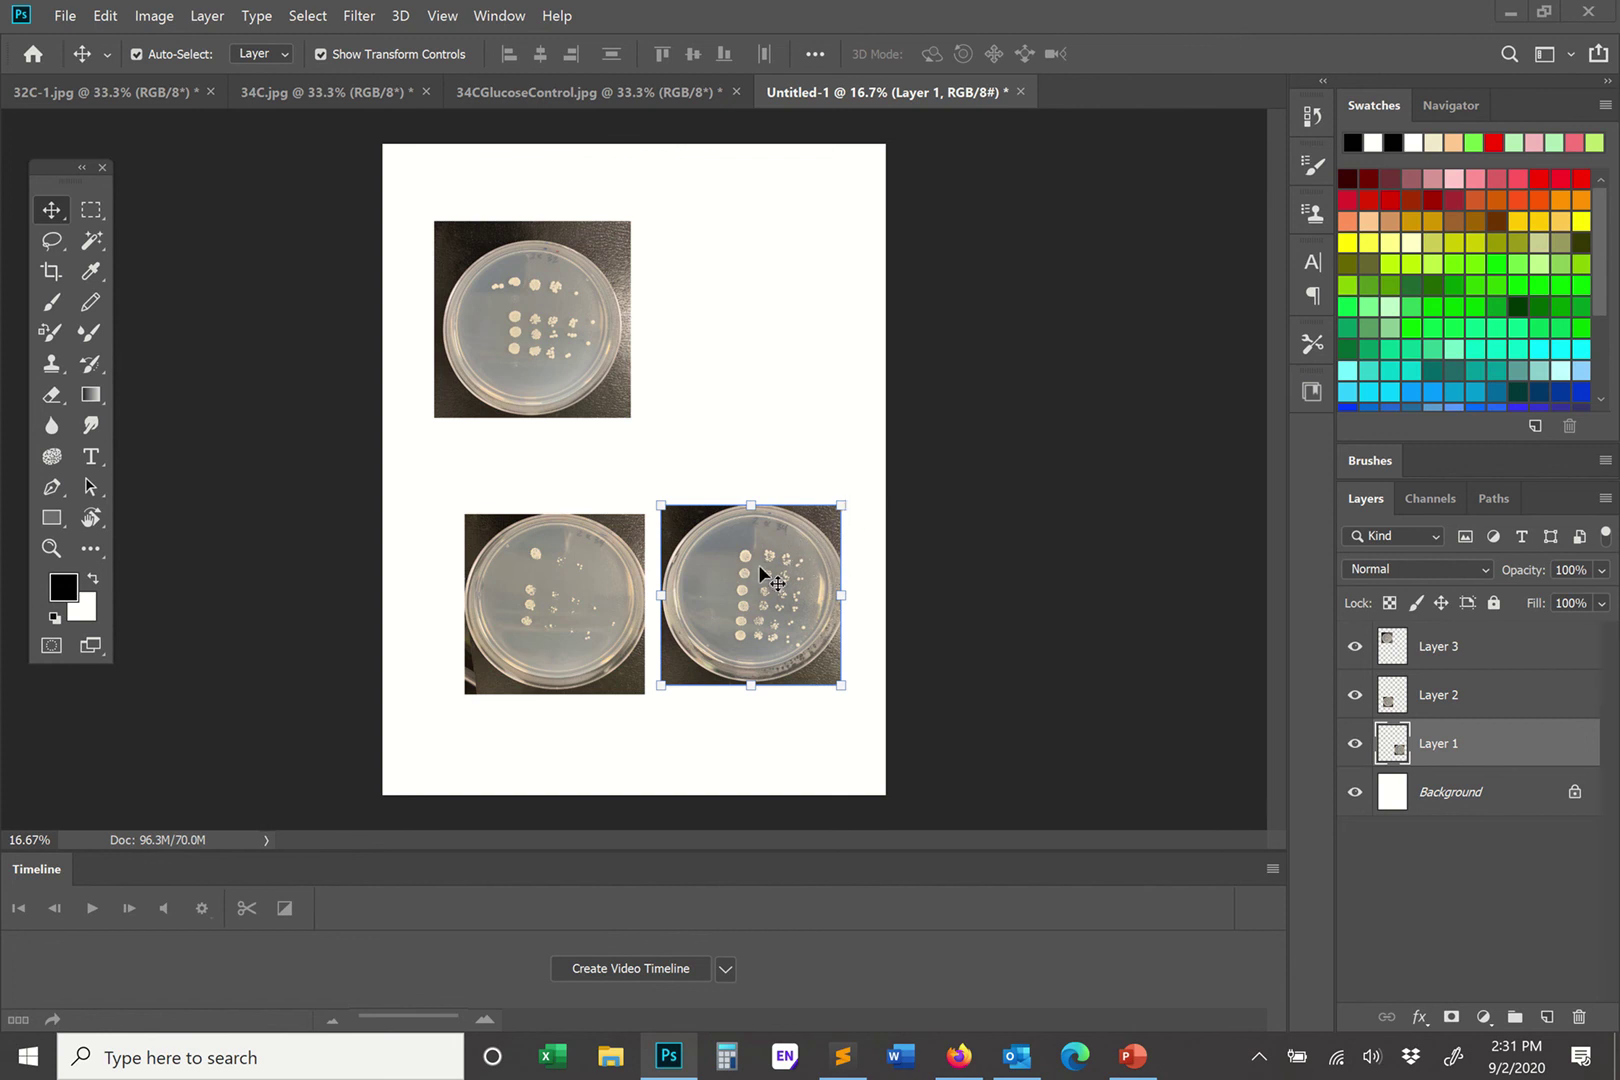
pyautogui.moveTo(631, 45)
pyautogui.moveTo(584, 10)
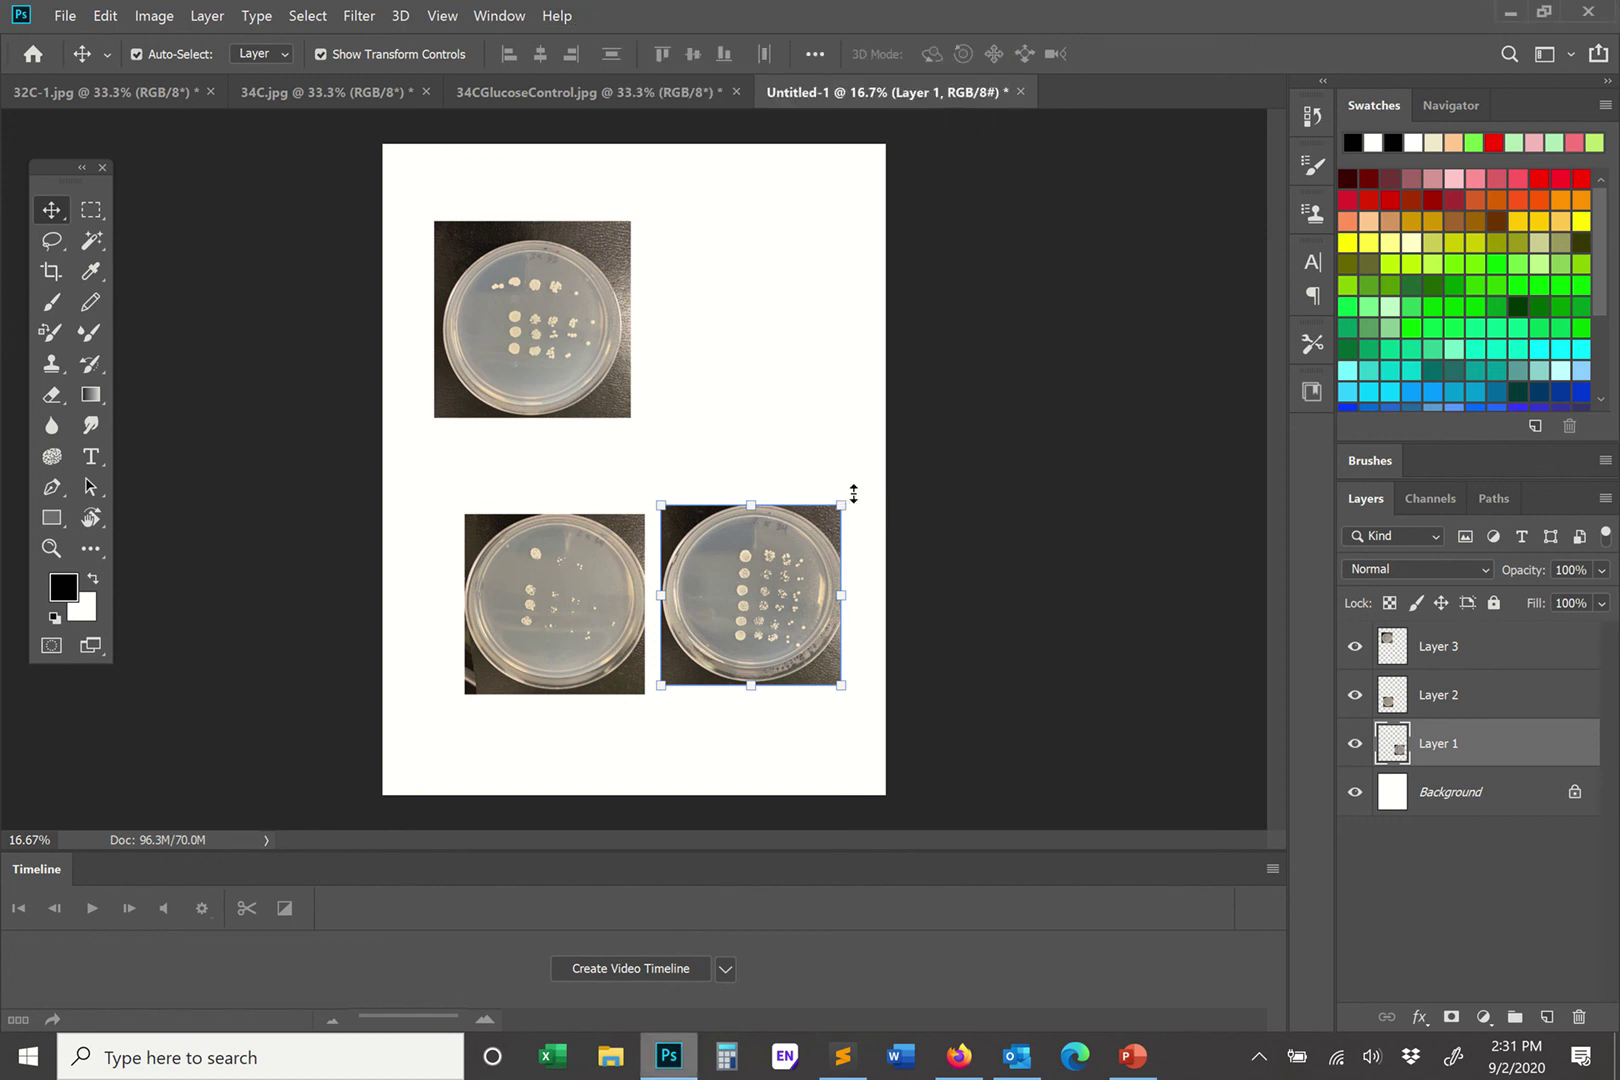
# Step: Straighten the colony grids by rotating the Layer 1 photo by -5.25° and the Layer 2 photo by -14.48°
pyautogui.moveTo(869, 491); pyautogui.dragTo(855, 486)
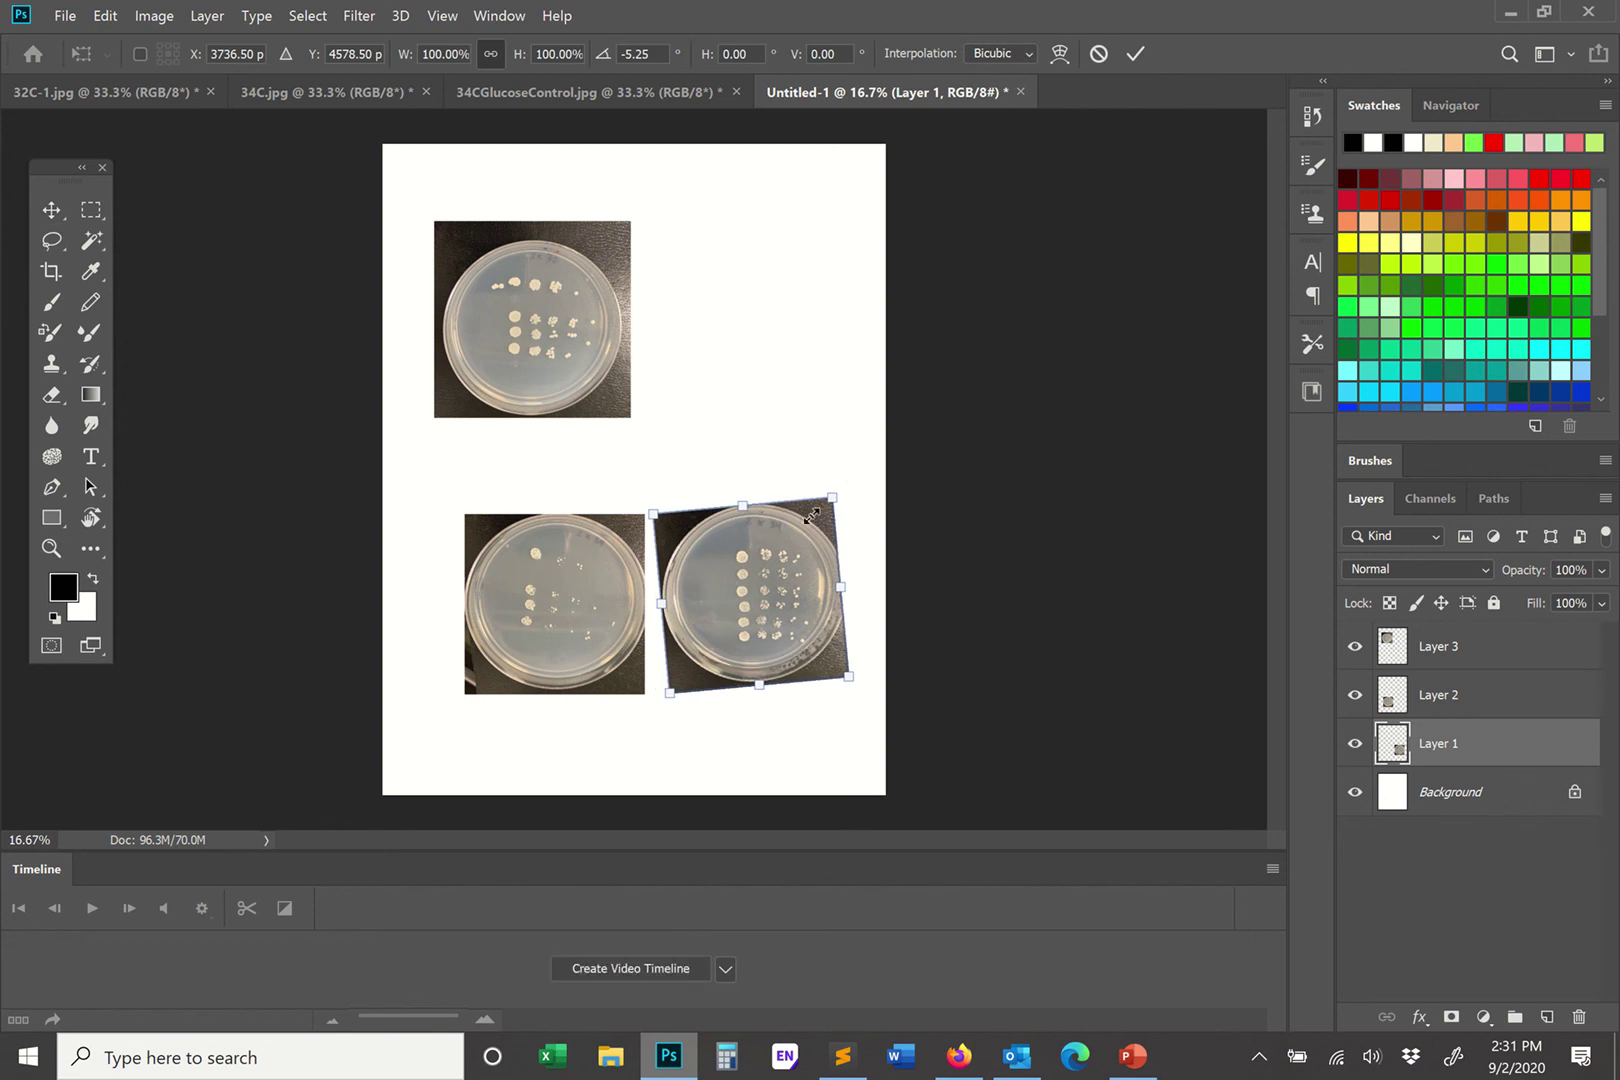
pyautogui.press('Return')
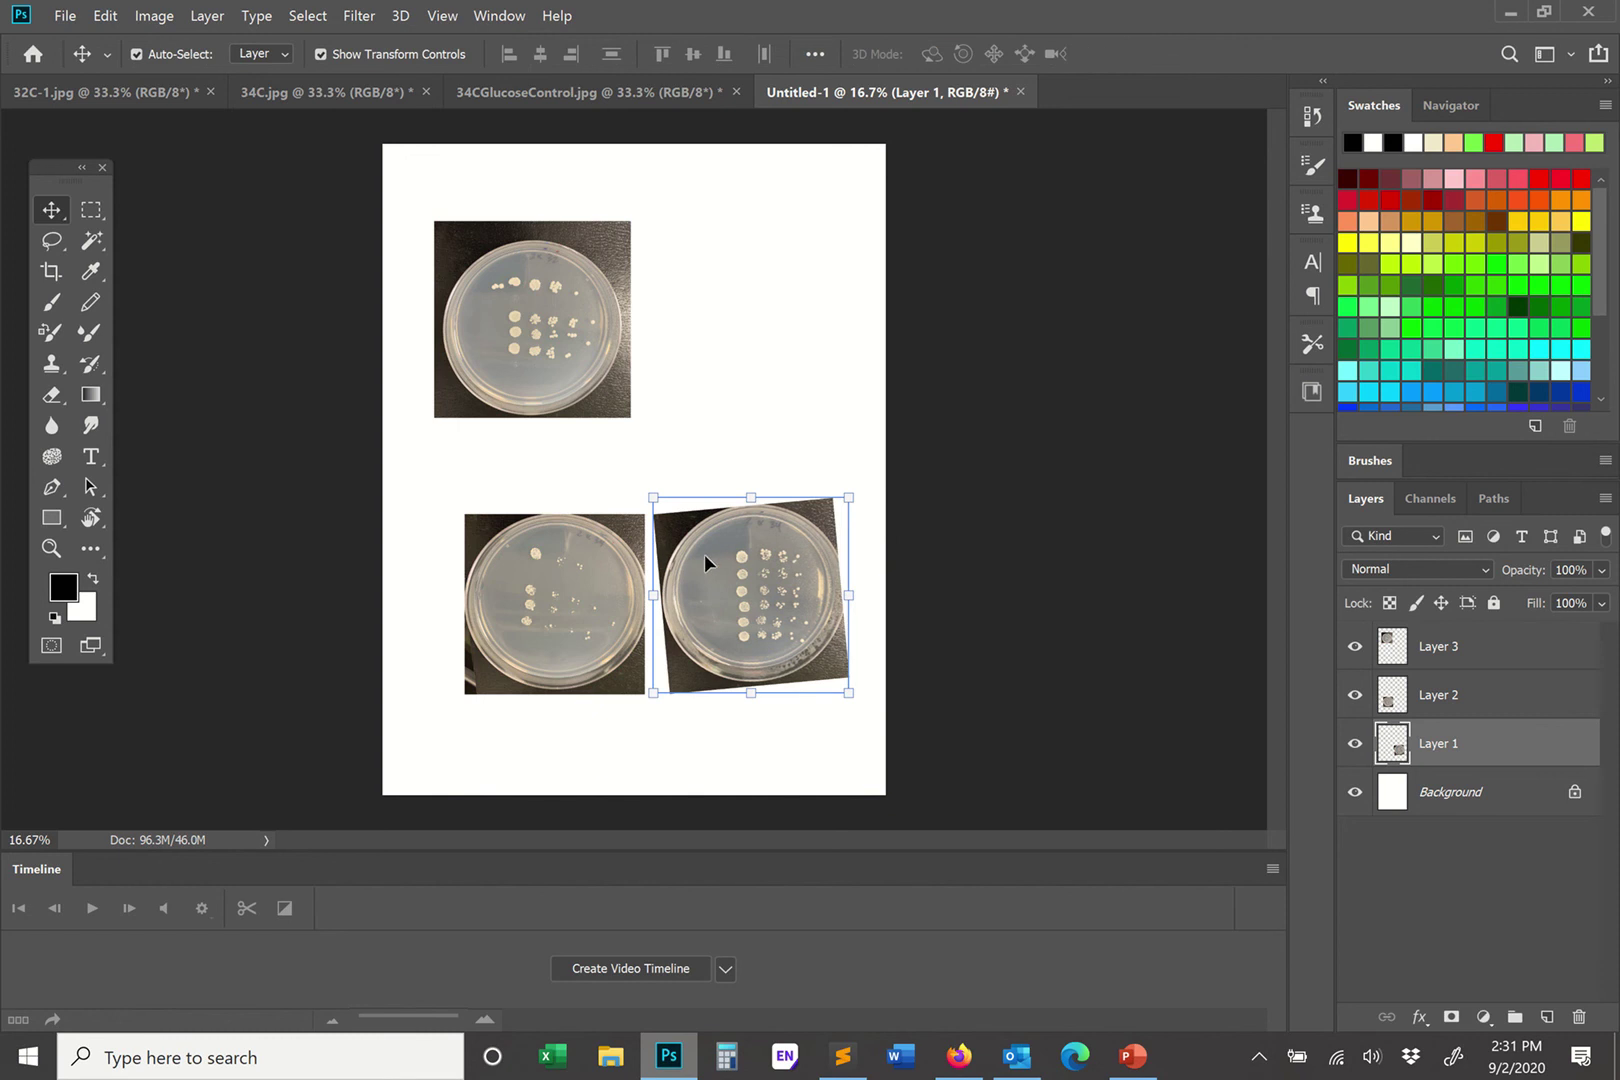
pyautogui.click(530, 593)
pyautogui.moveTo(655, 492); pyautogui.dragTo(619, 480)
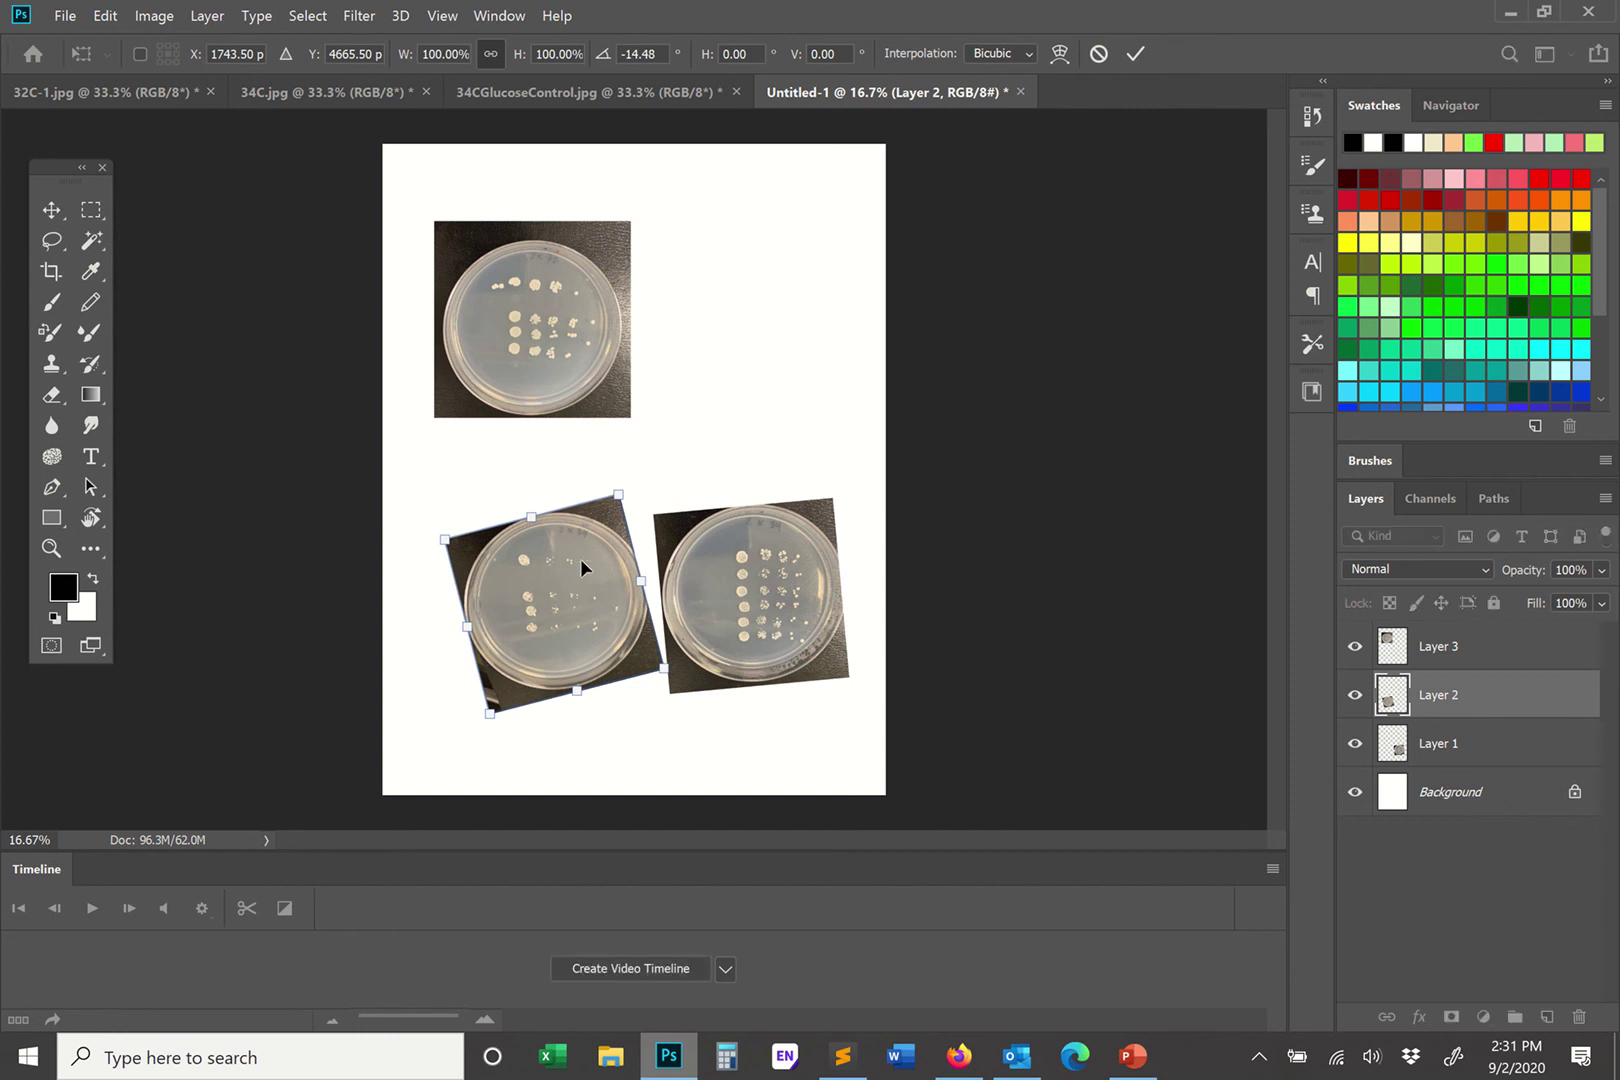
pyautogui.press('Return')
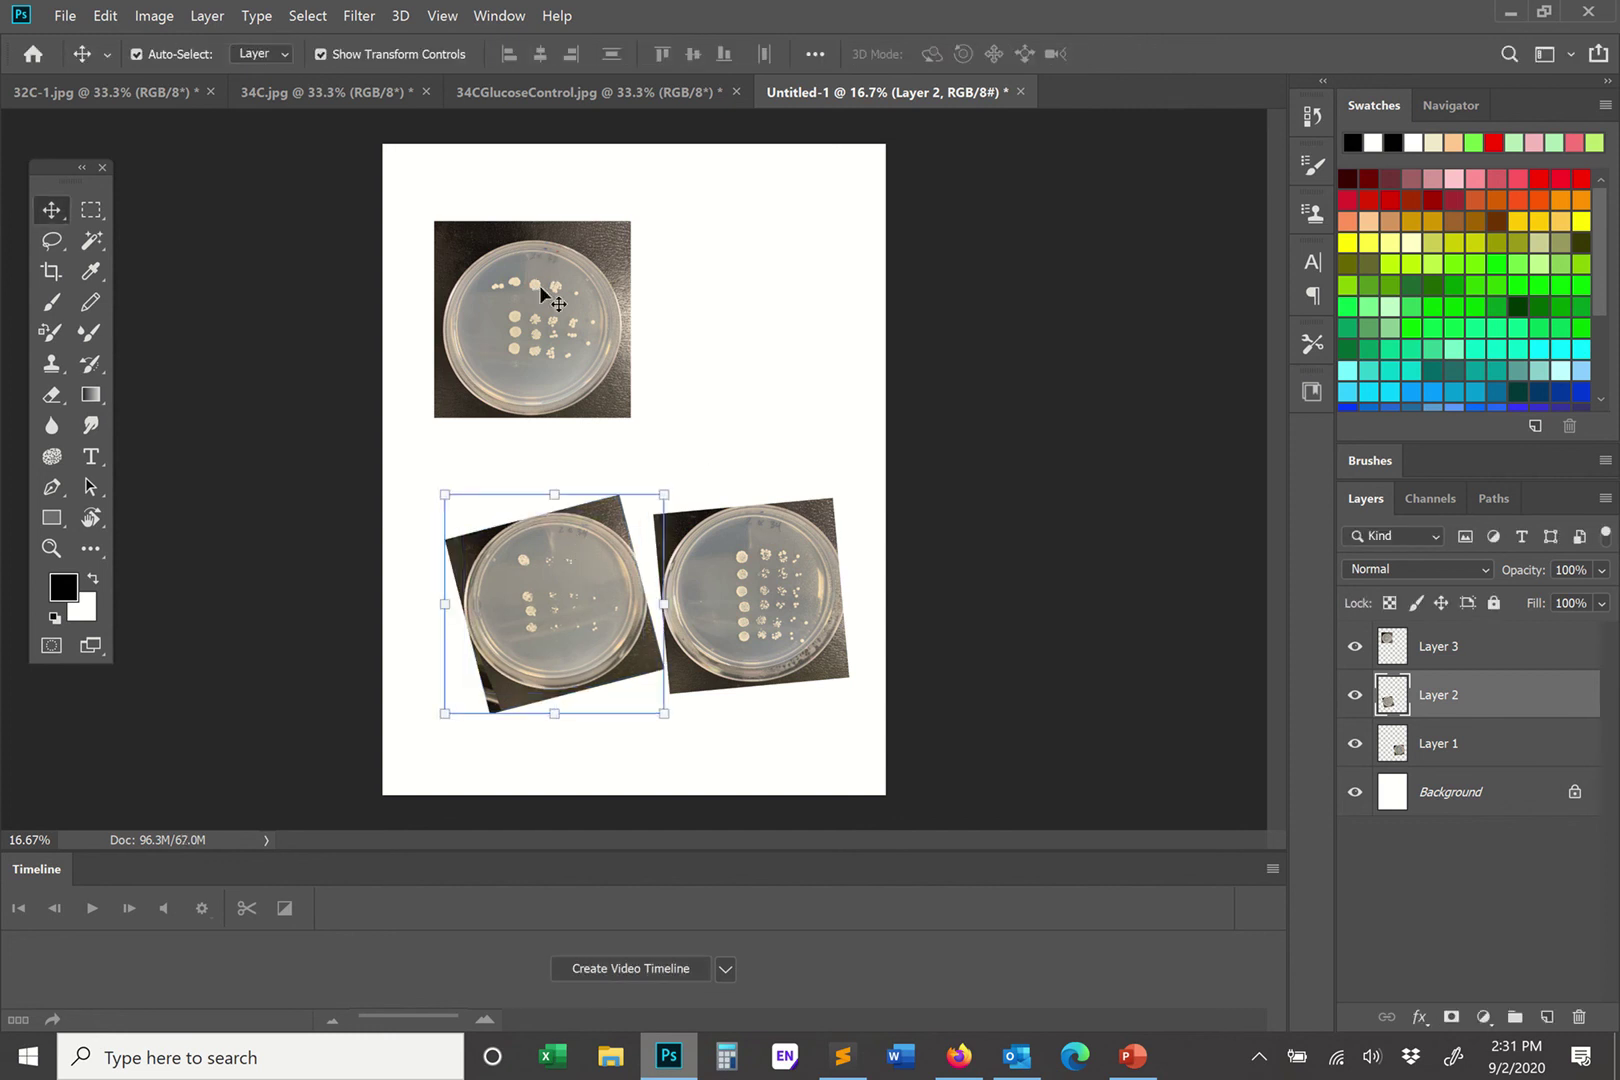
# Step: Rotate the Layer 3 photo slightly counterclockwise to level its colony rows
pyautogui.click(539, 285)
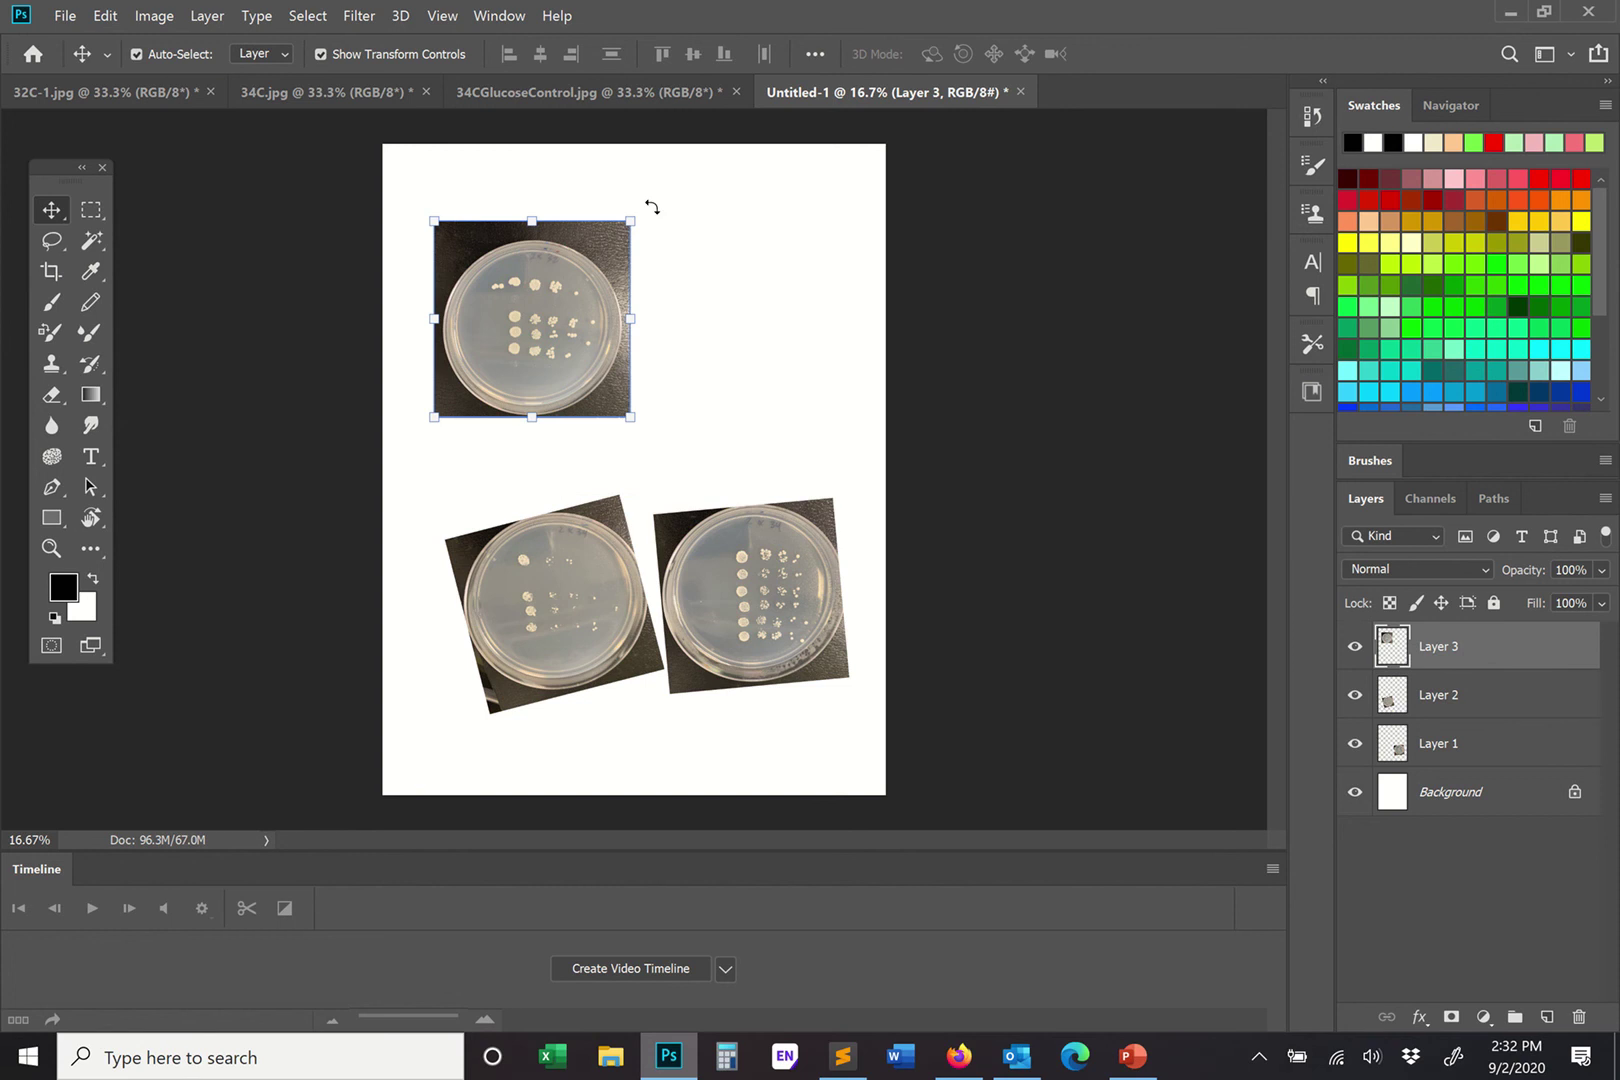
pyautogui.moveTo(652, 207); pyautogui.dragTo(645, 201)
pyautogui.doubleClick(568, 310)
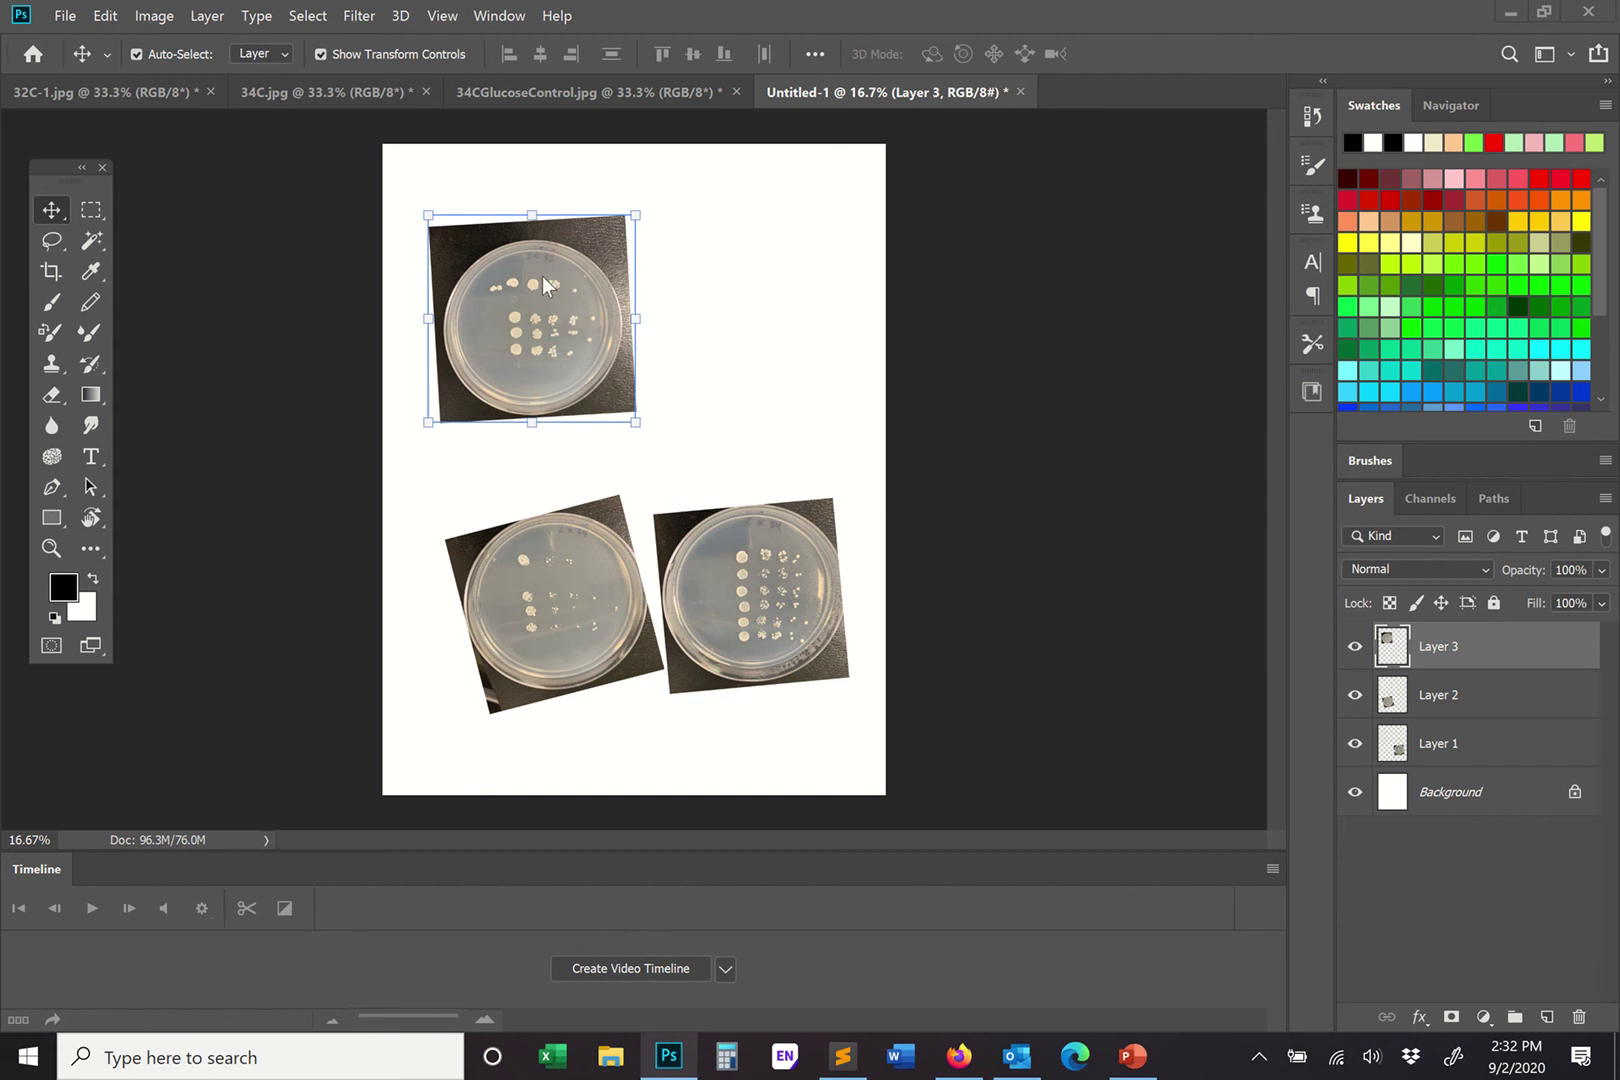
# Step: Move the Layer 2 photo so it overlaps the right part of the Layer 3 photo, and stack Layer 2 above Layer 3
pyautogui.moveTo(619, 45)
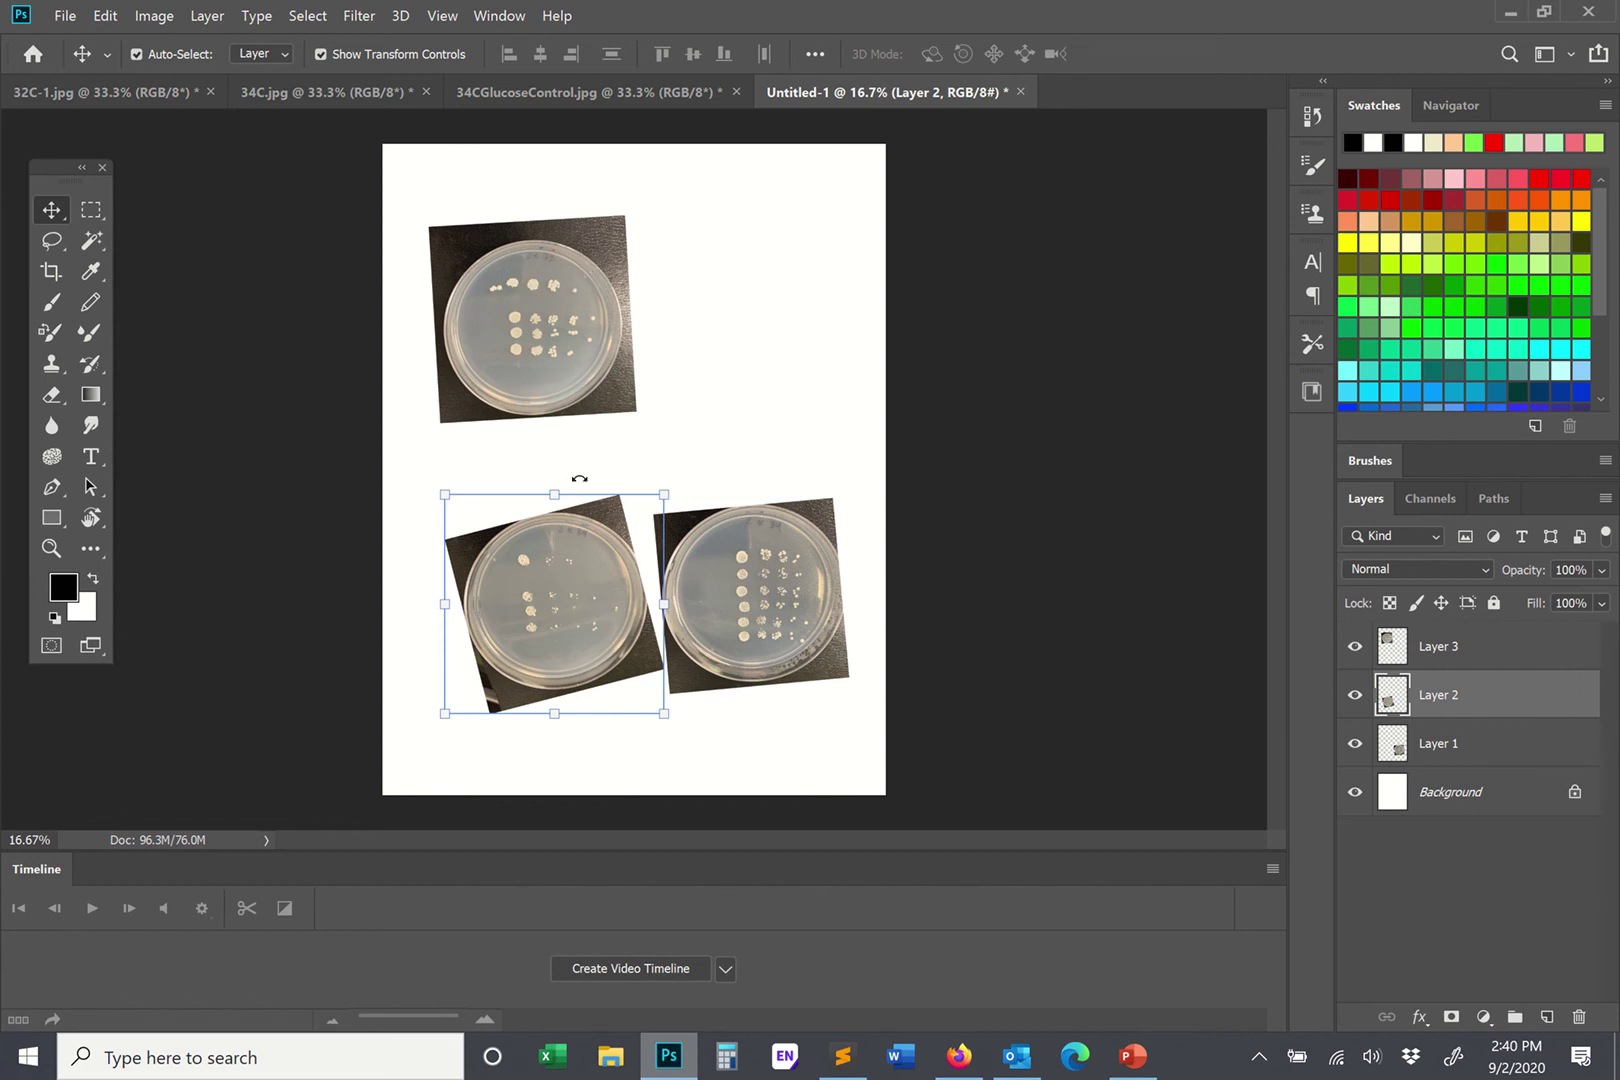
pyautogui.moveTo(564, 602); pyautogui.dragTo(650, 300)
pyautogui.moveTo(1433, 640); pyautogui.dragTo(1433, 634)
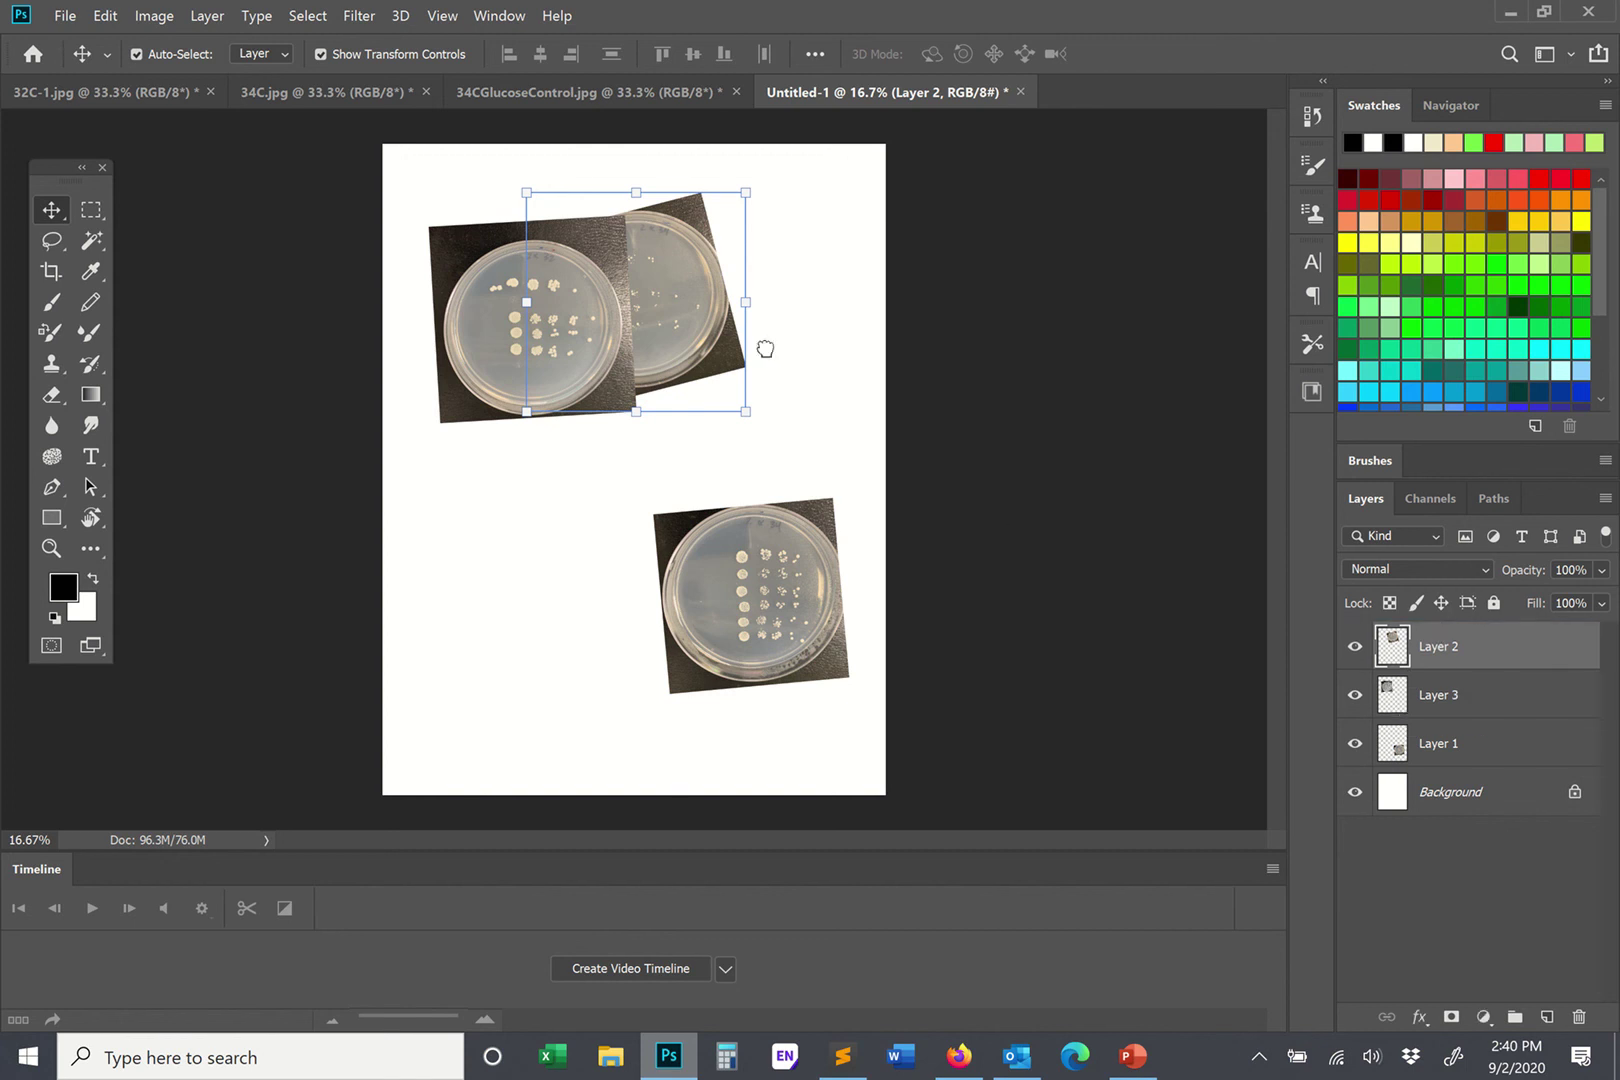
pyautogui.moveTo(666, 297)
pyautogui.mouseDown()
pyautogui.moveTo(664, 325)
pyautogui.moveTo(651, 321)
pyautogui.mouseUp()
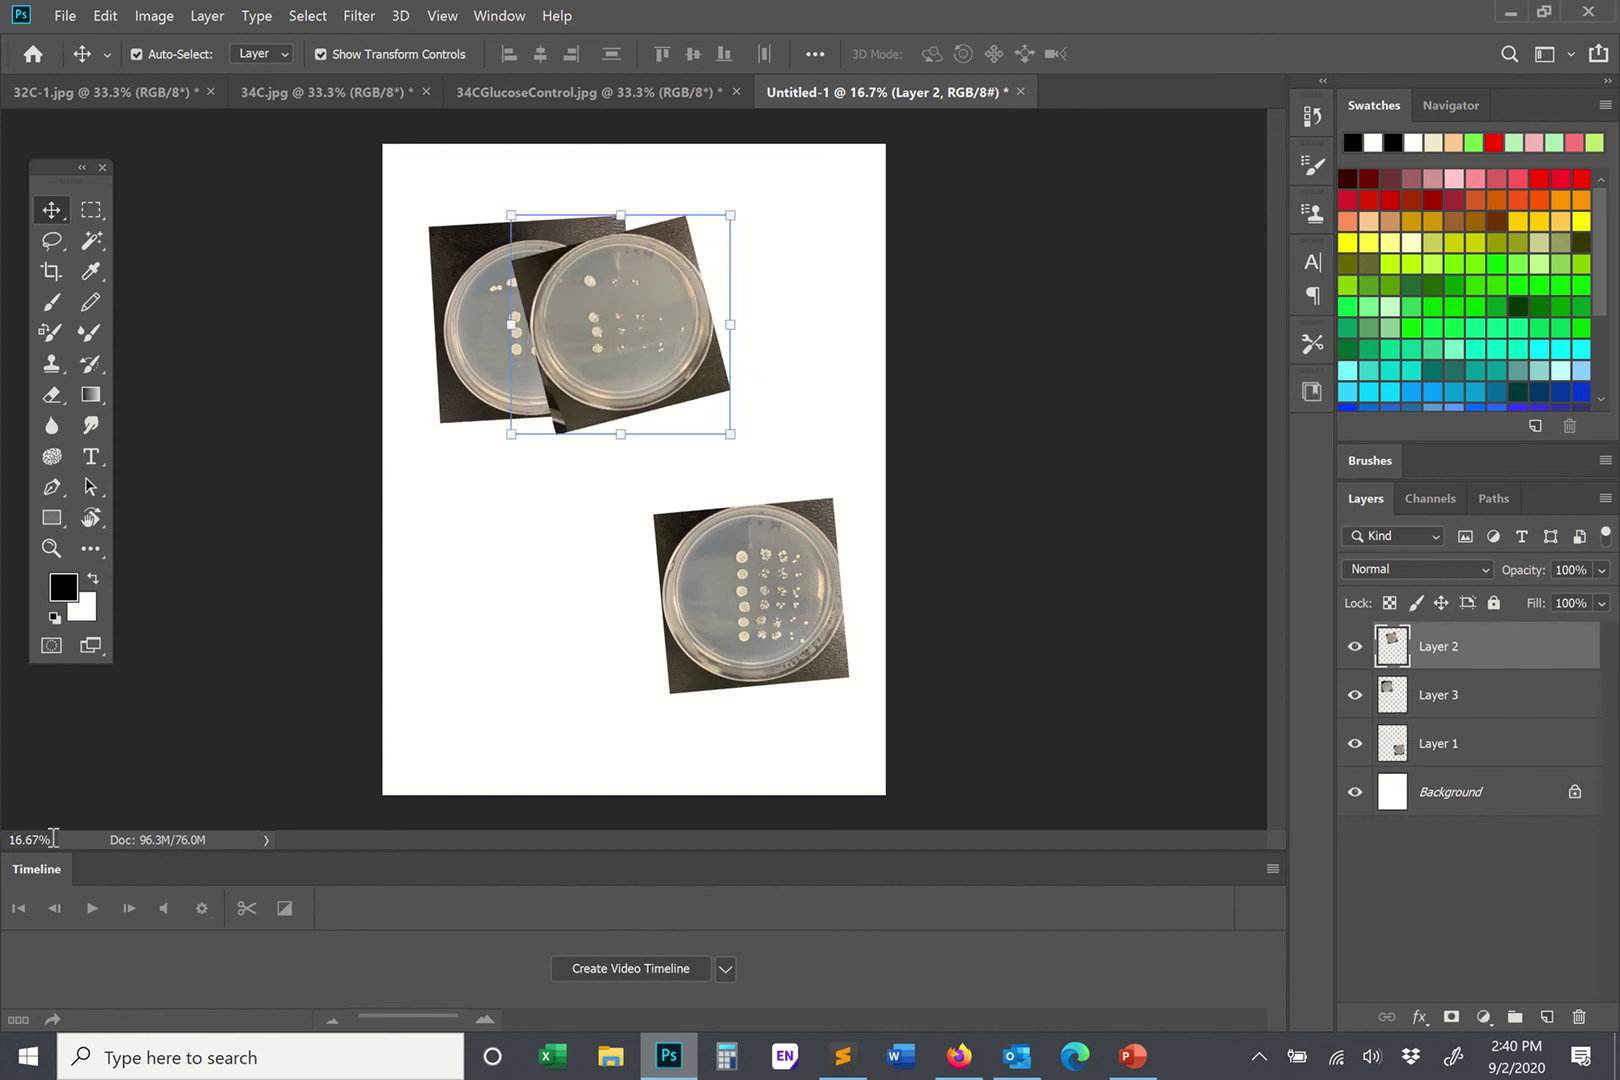
# Step: Rotate the Layer 2 photo by 1.87° and shift it slightly down to line up its colony rows with Layer 3
pyautogui.click(5, 834)
pyautogui.write('25')
pyautogui.press('Return')
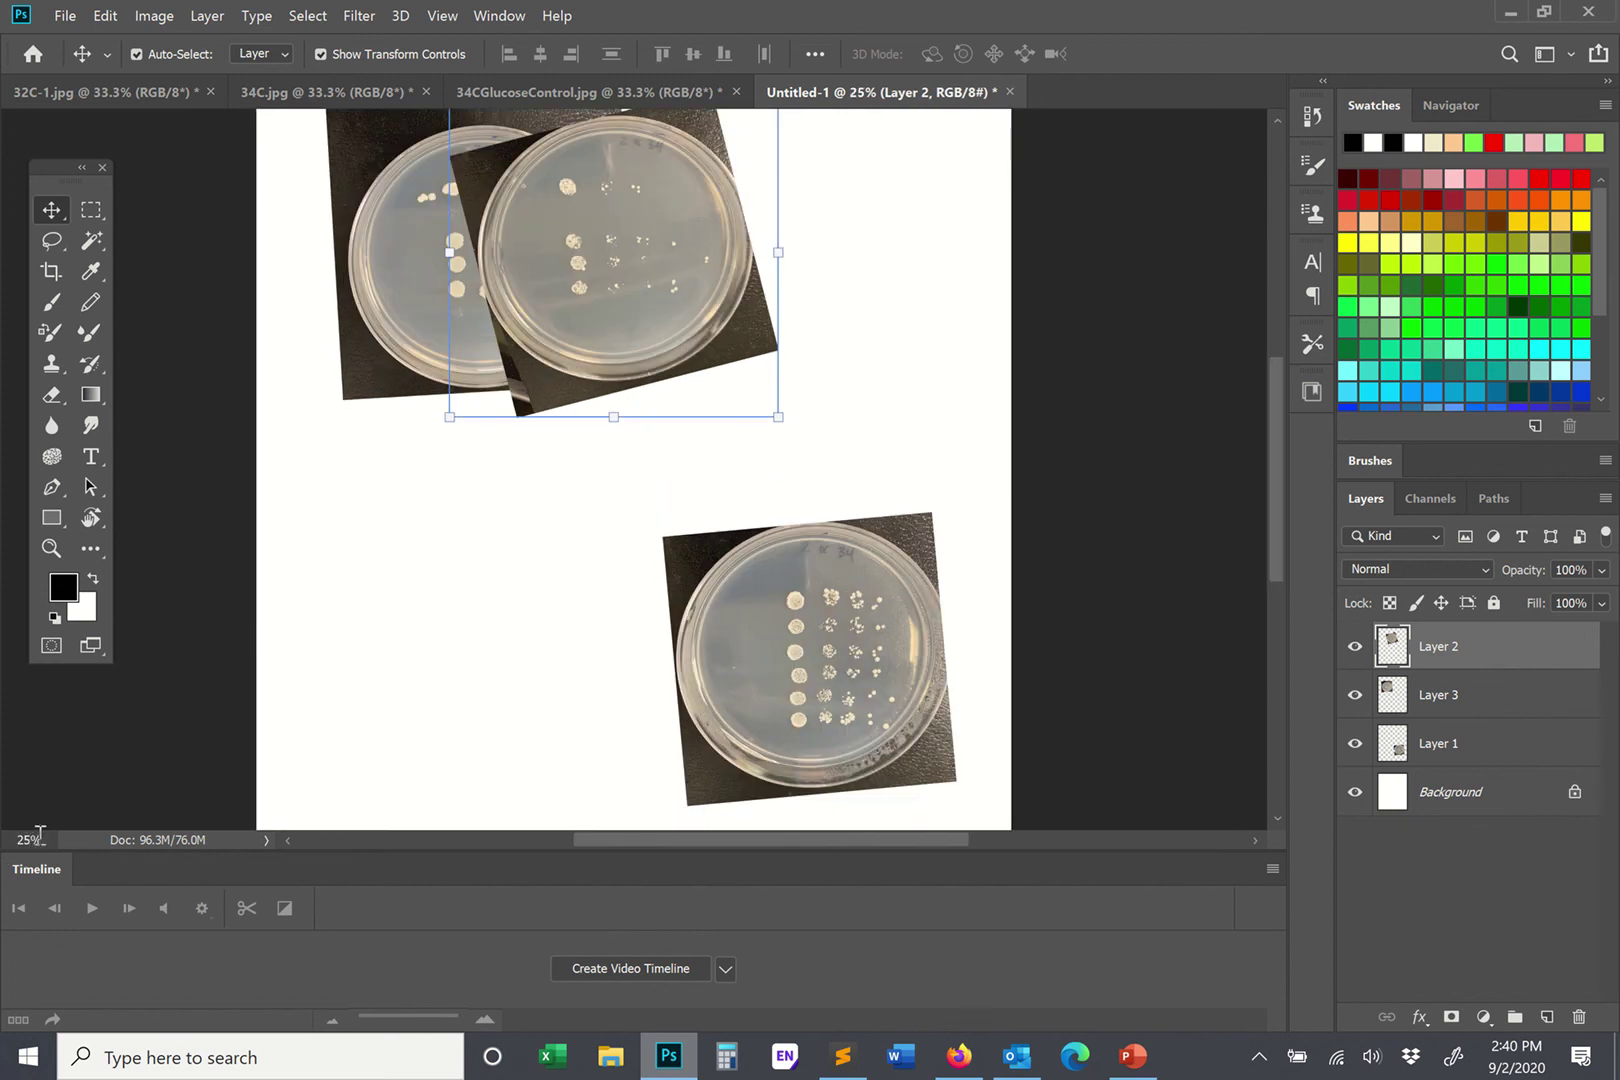
pyautogui.click(4, 843)
pyautogui.write('60')
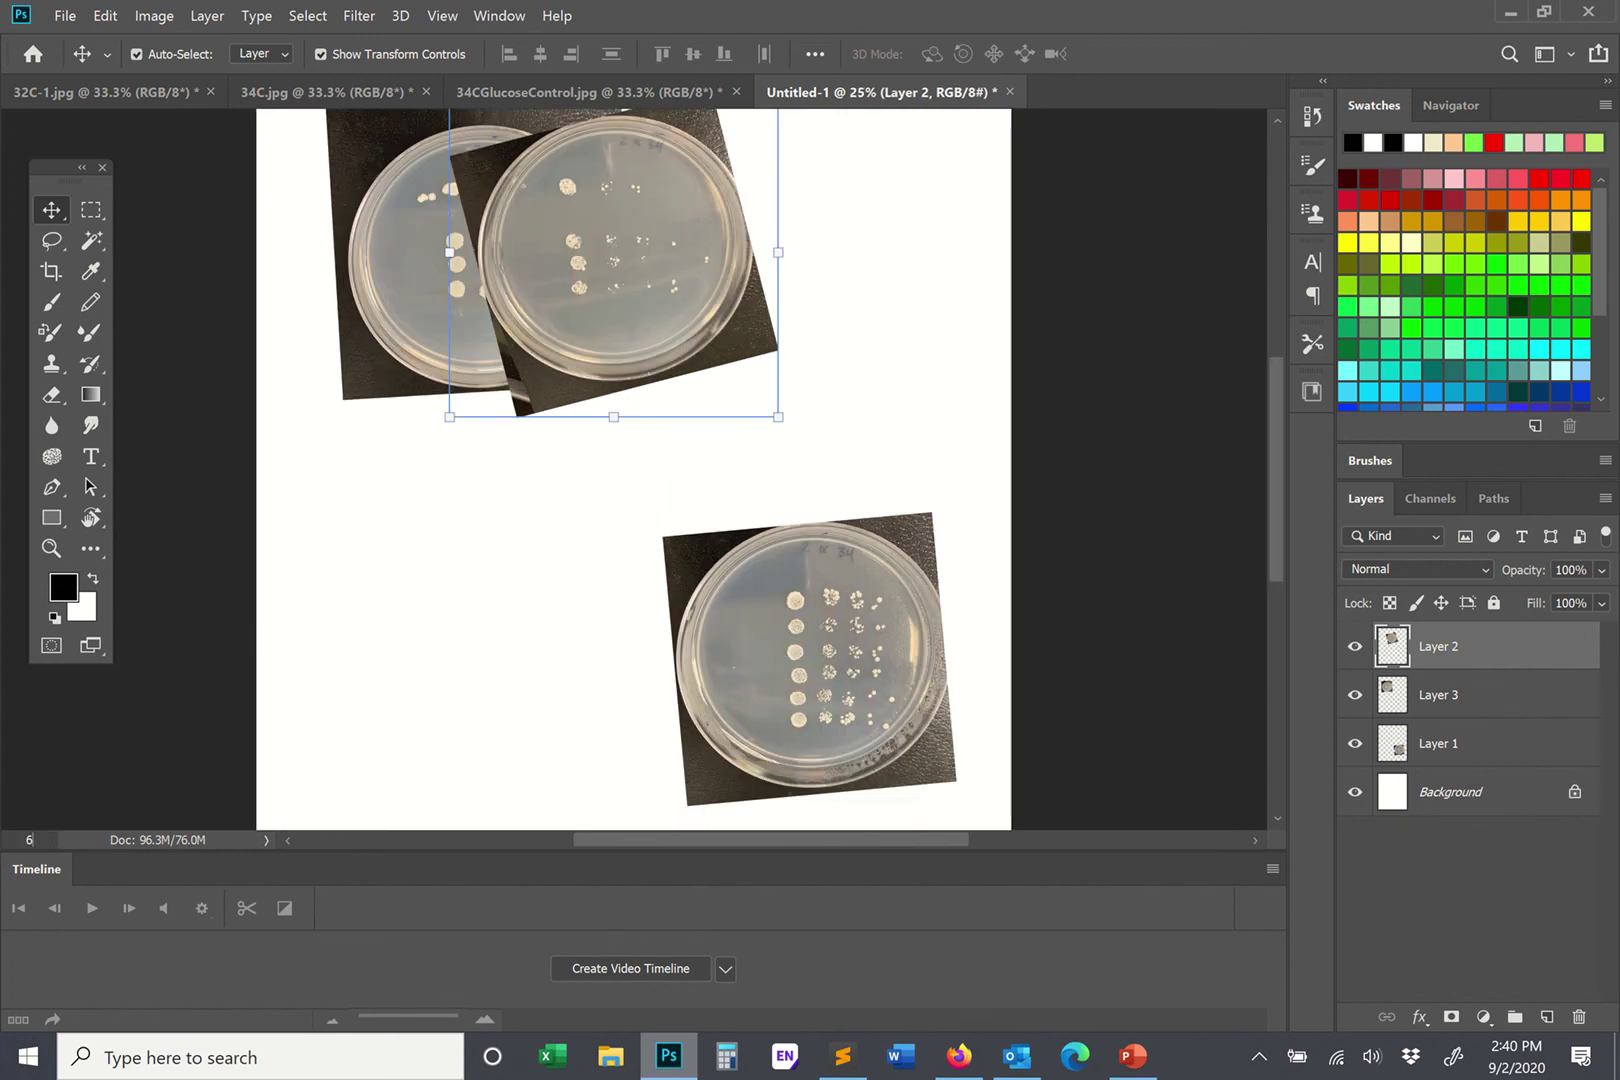
pyautogui.press('Return')
pyautogui.scroll(10, 502, 487)
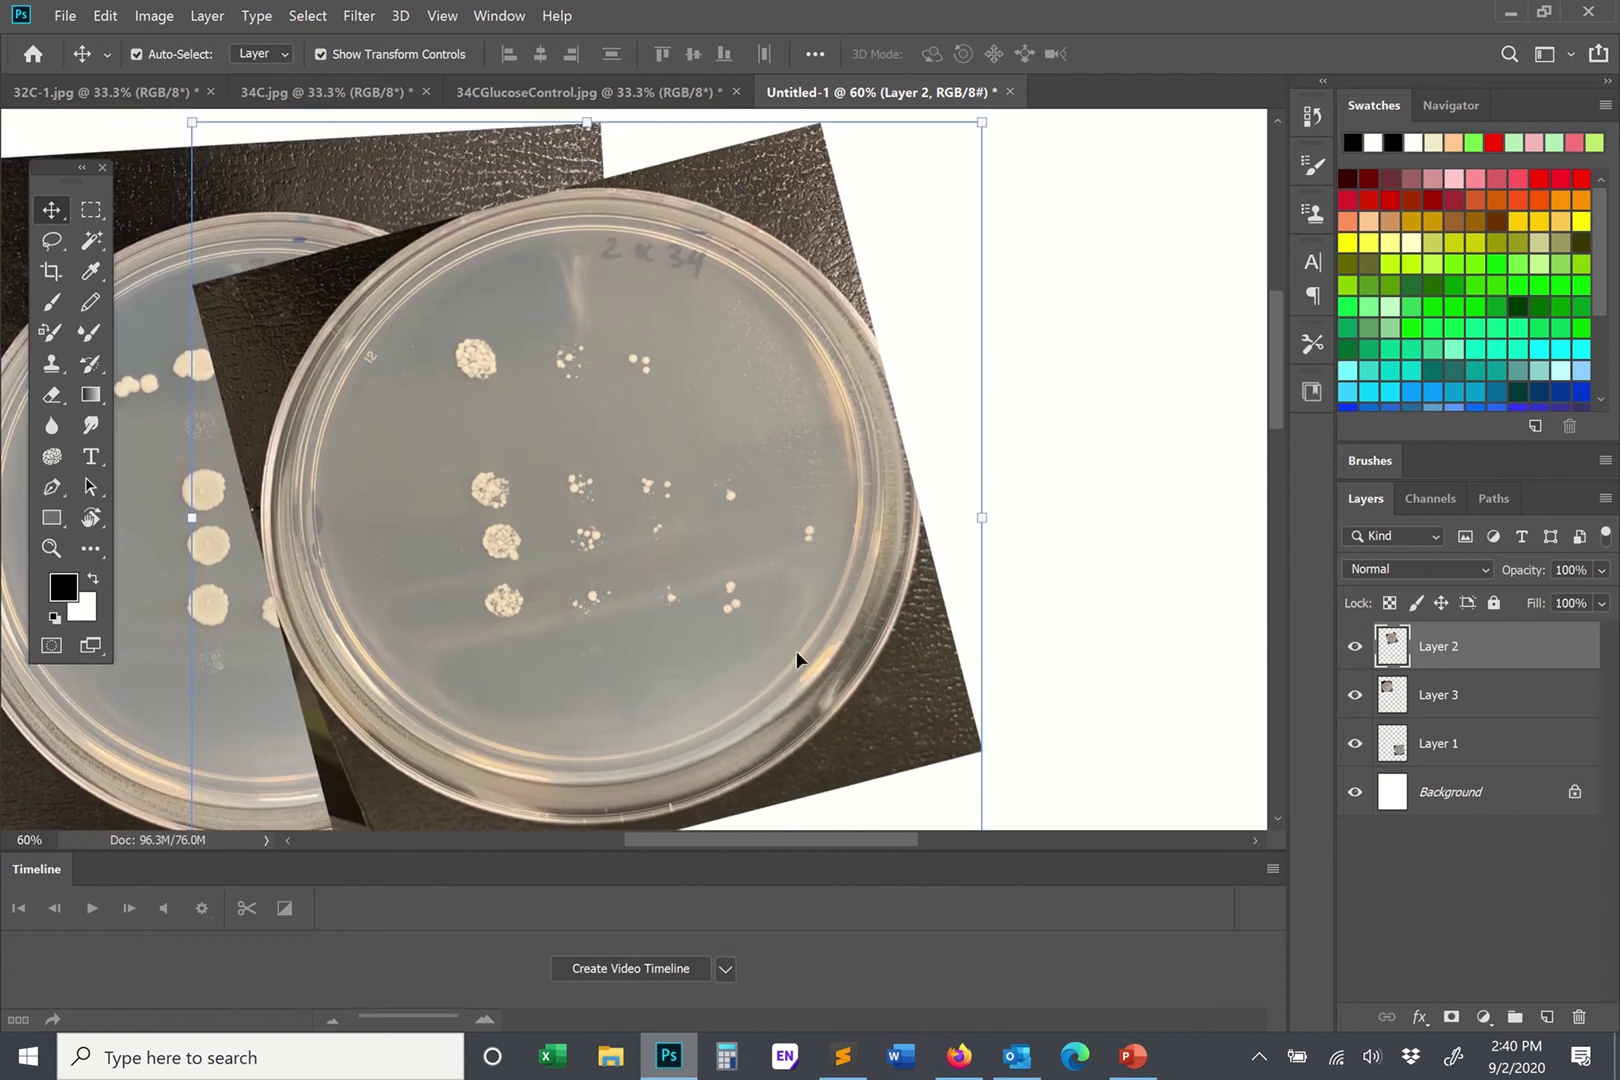
pyautogui.scroll(2, 932, 464)
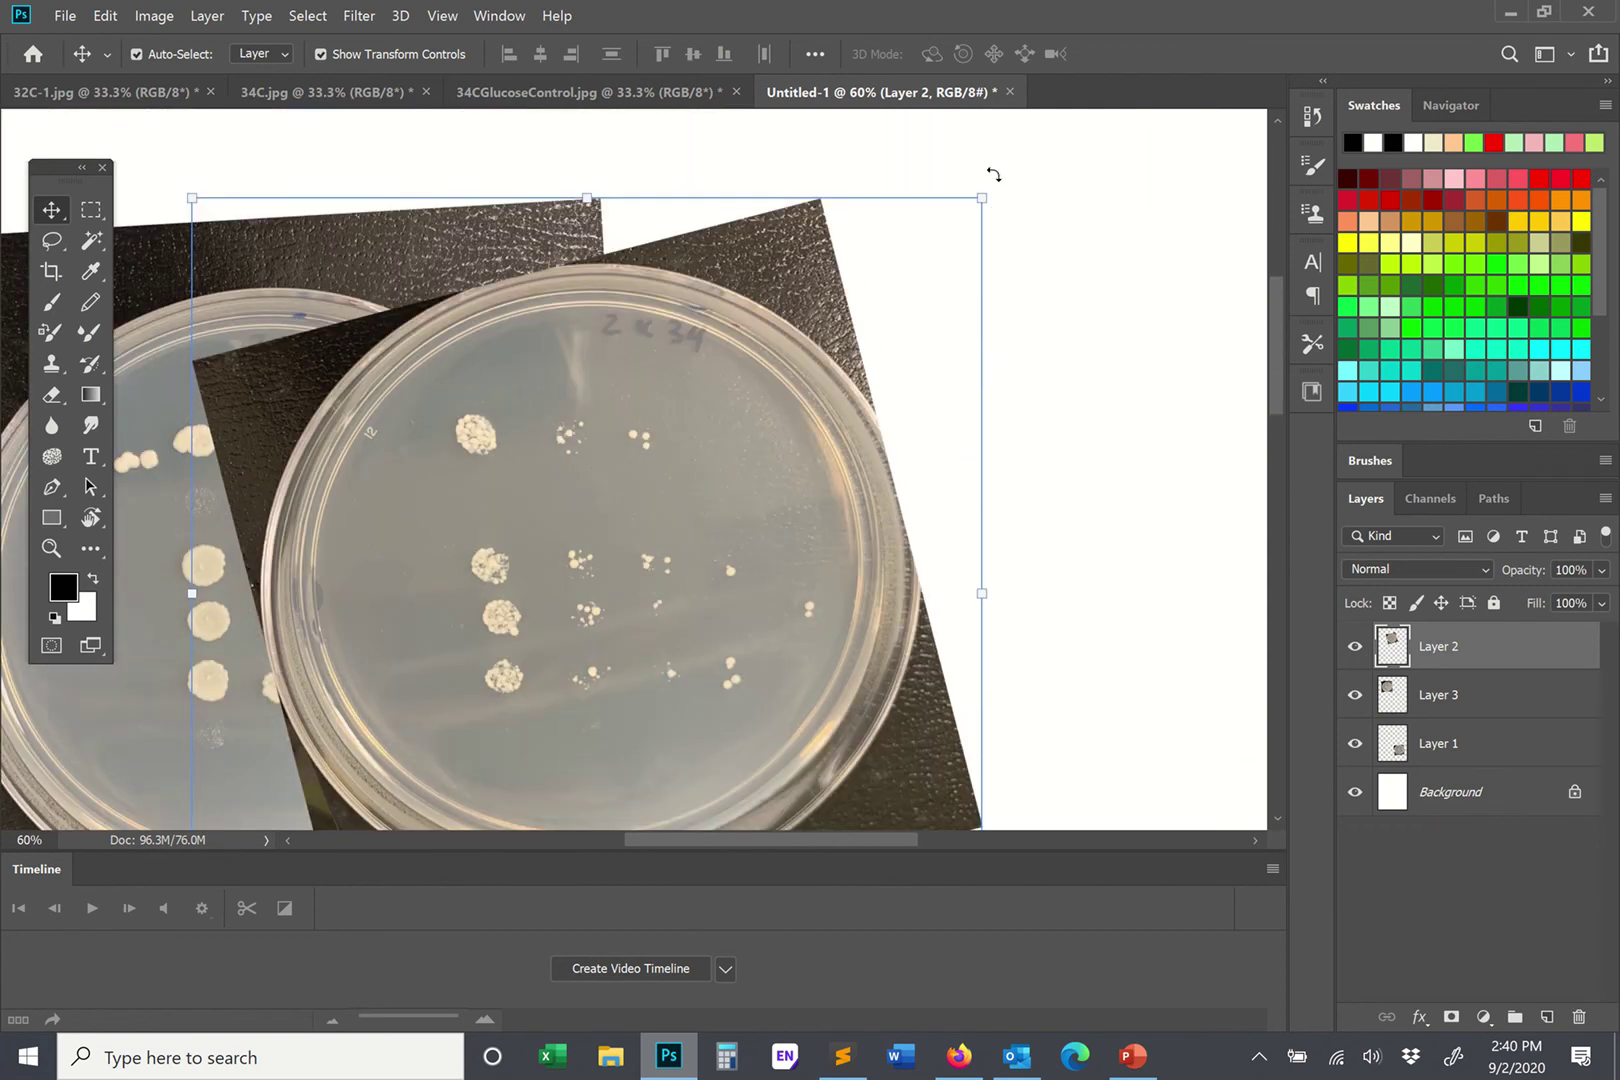
pyautogui.moveTo(999, 188); pyautogui.dragTo(1018, 196)
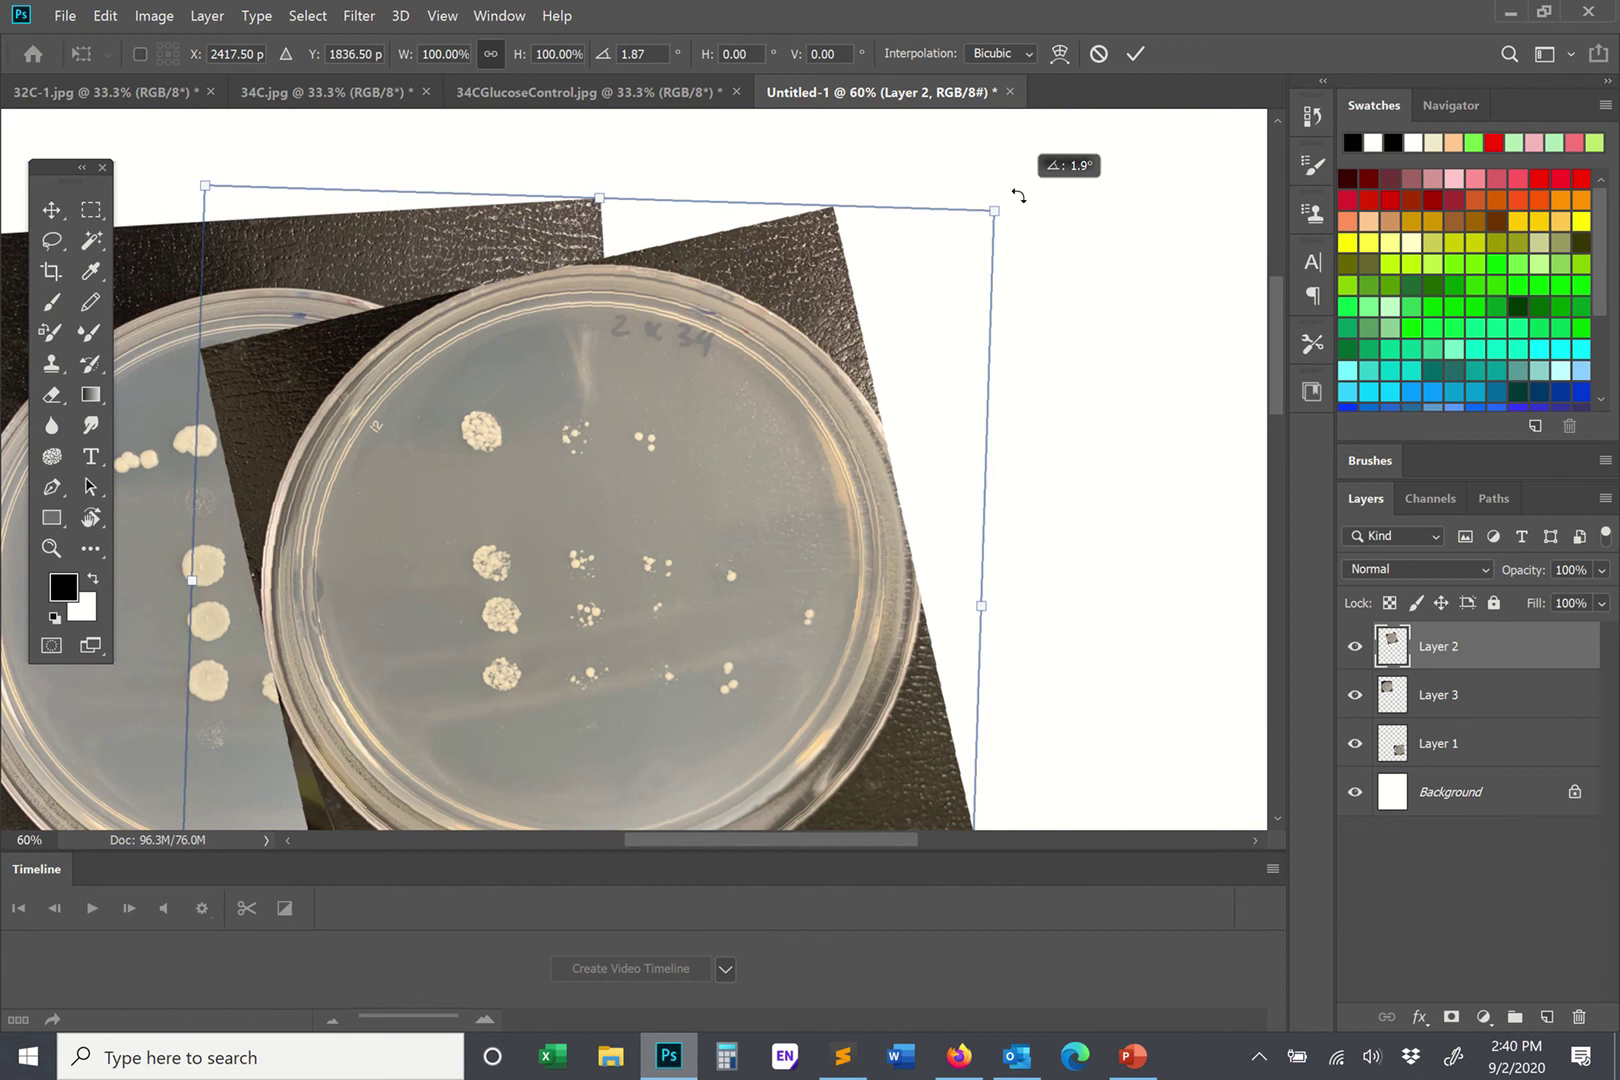
pyautogui.doubleClick(707, 509)
pyautogui.scroll(-2, 728, 439)
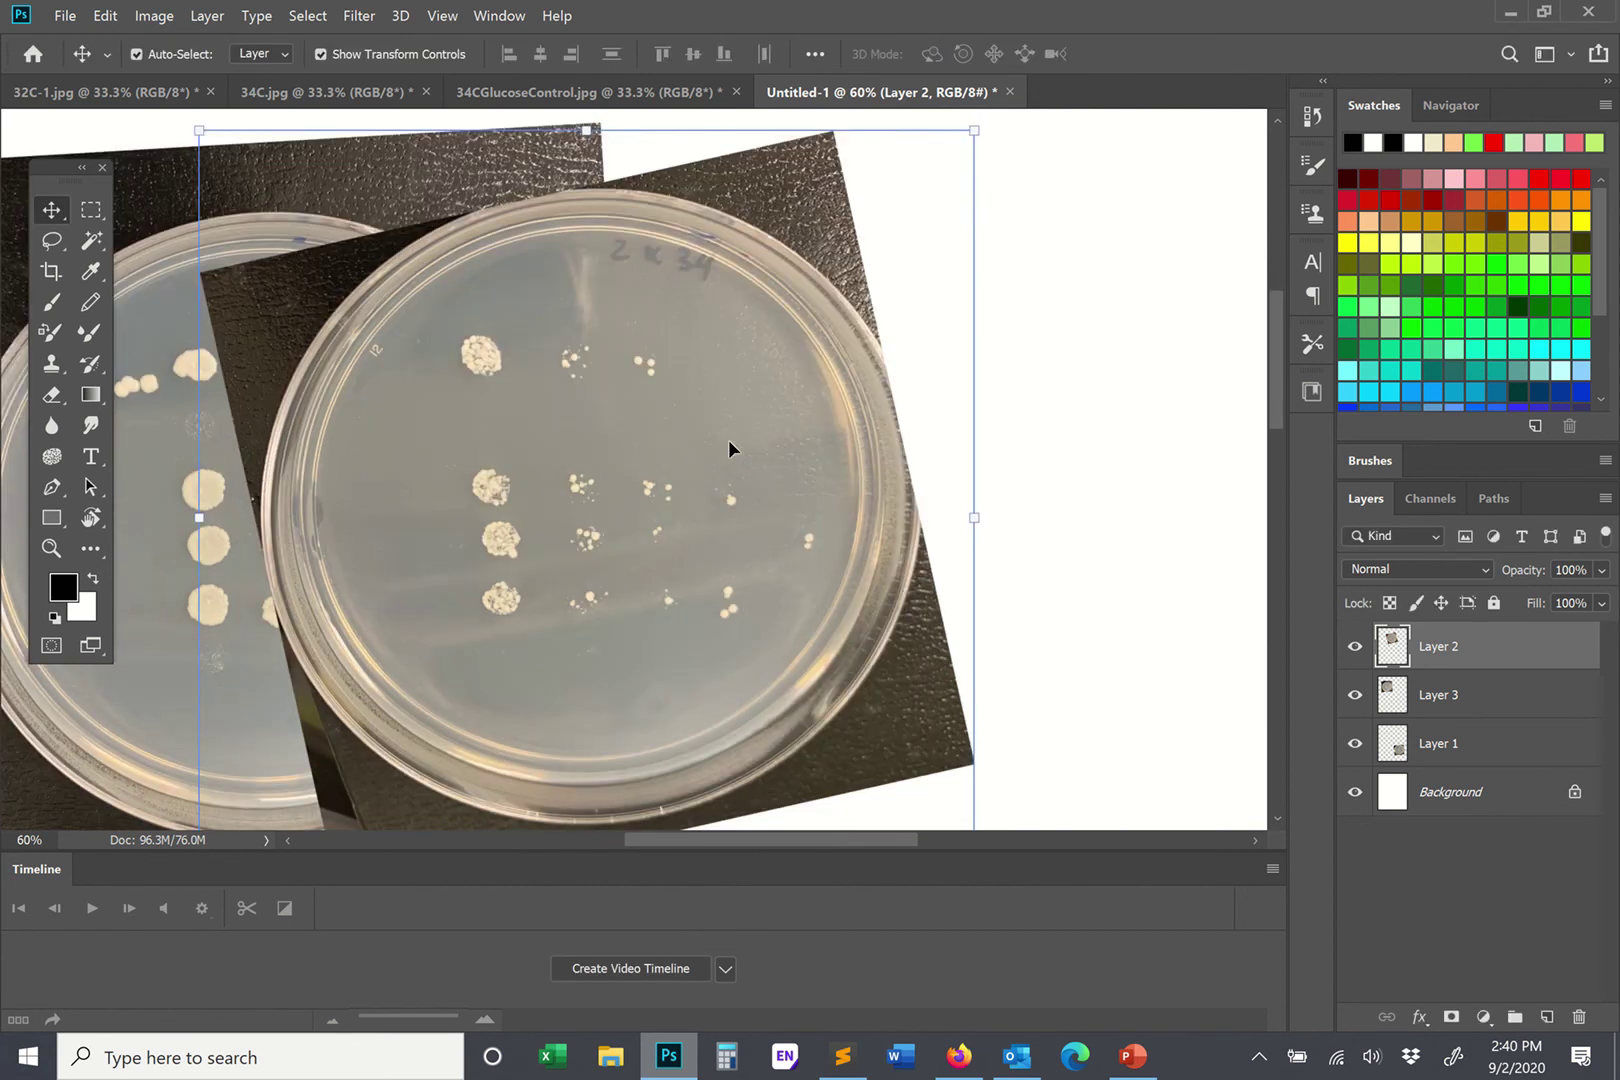
pyautogui.moveTo(643, 385); pyautogui.dragTo(644, 402)
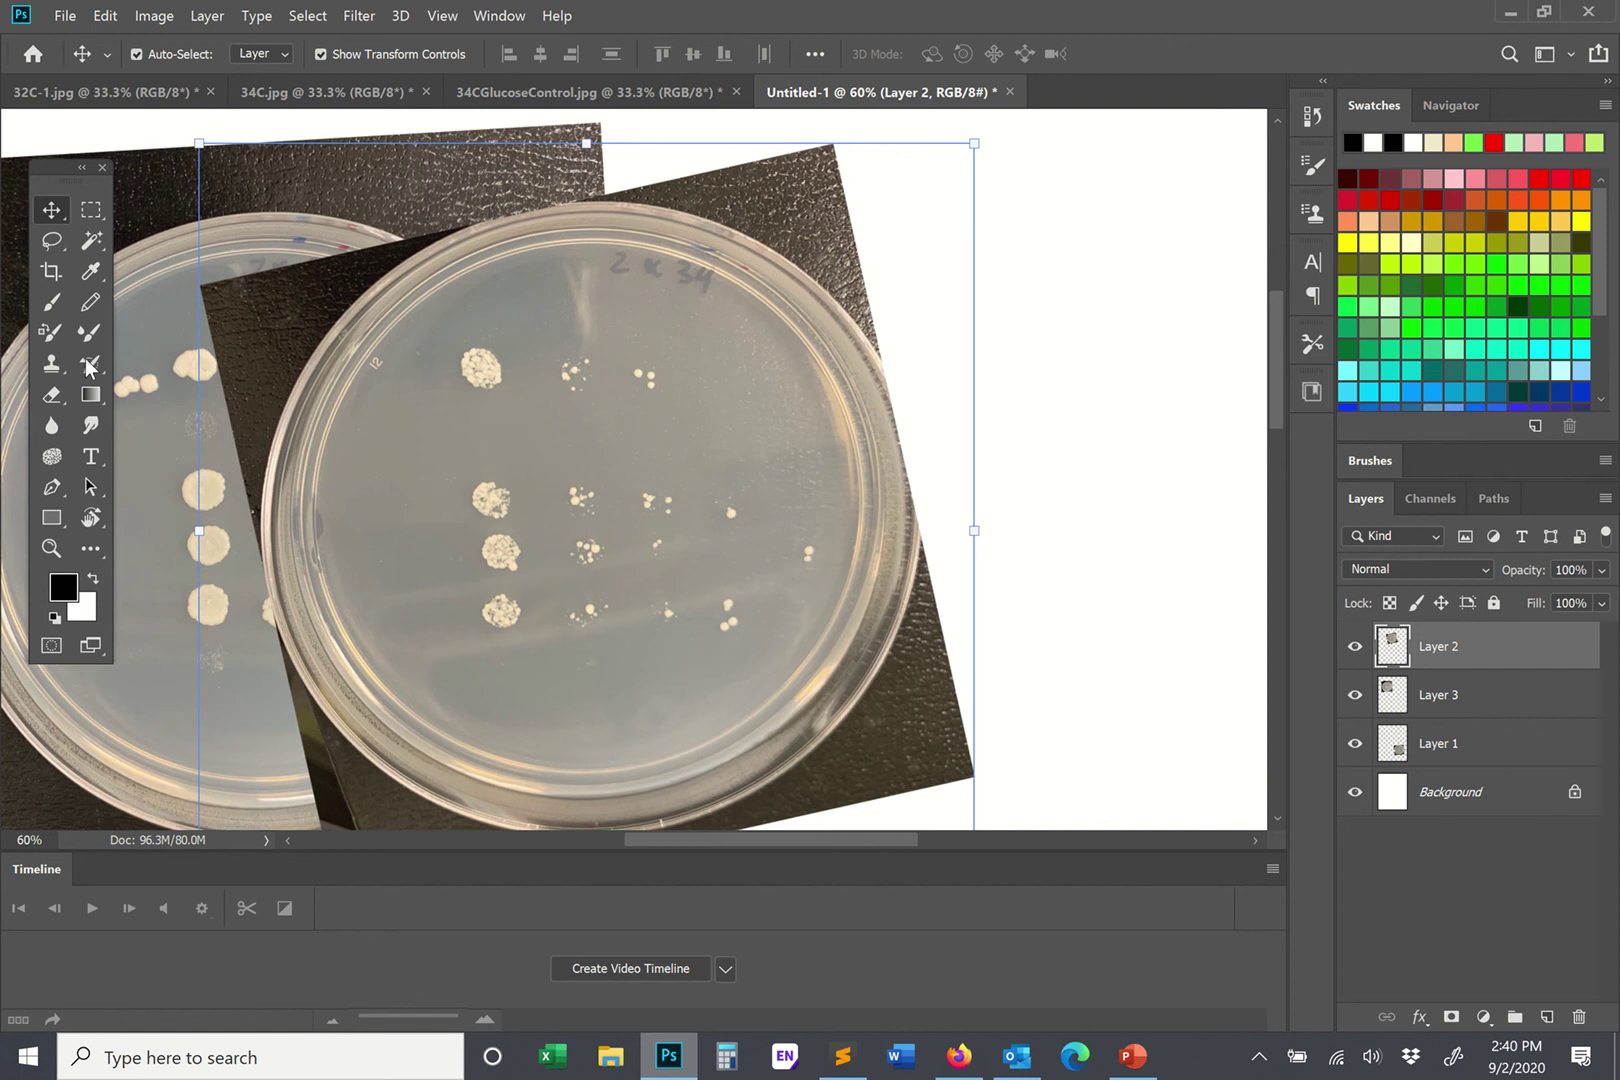
# Step: Move the Layer 1 photo up so it overlaps the right part of the Layer 2 photo, and bring Layer 1 to the top of the stack
pyautogui.scroll(-2, 767, 518)
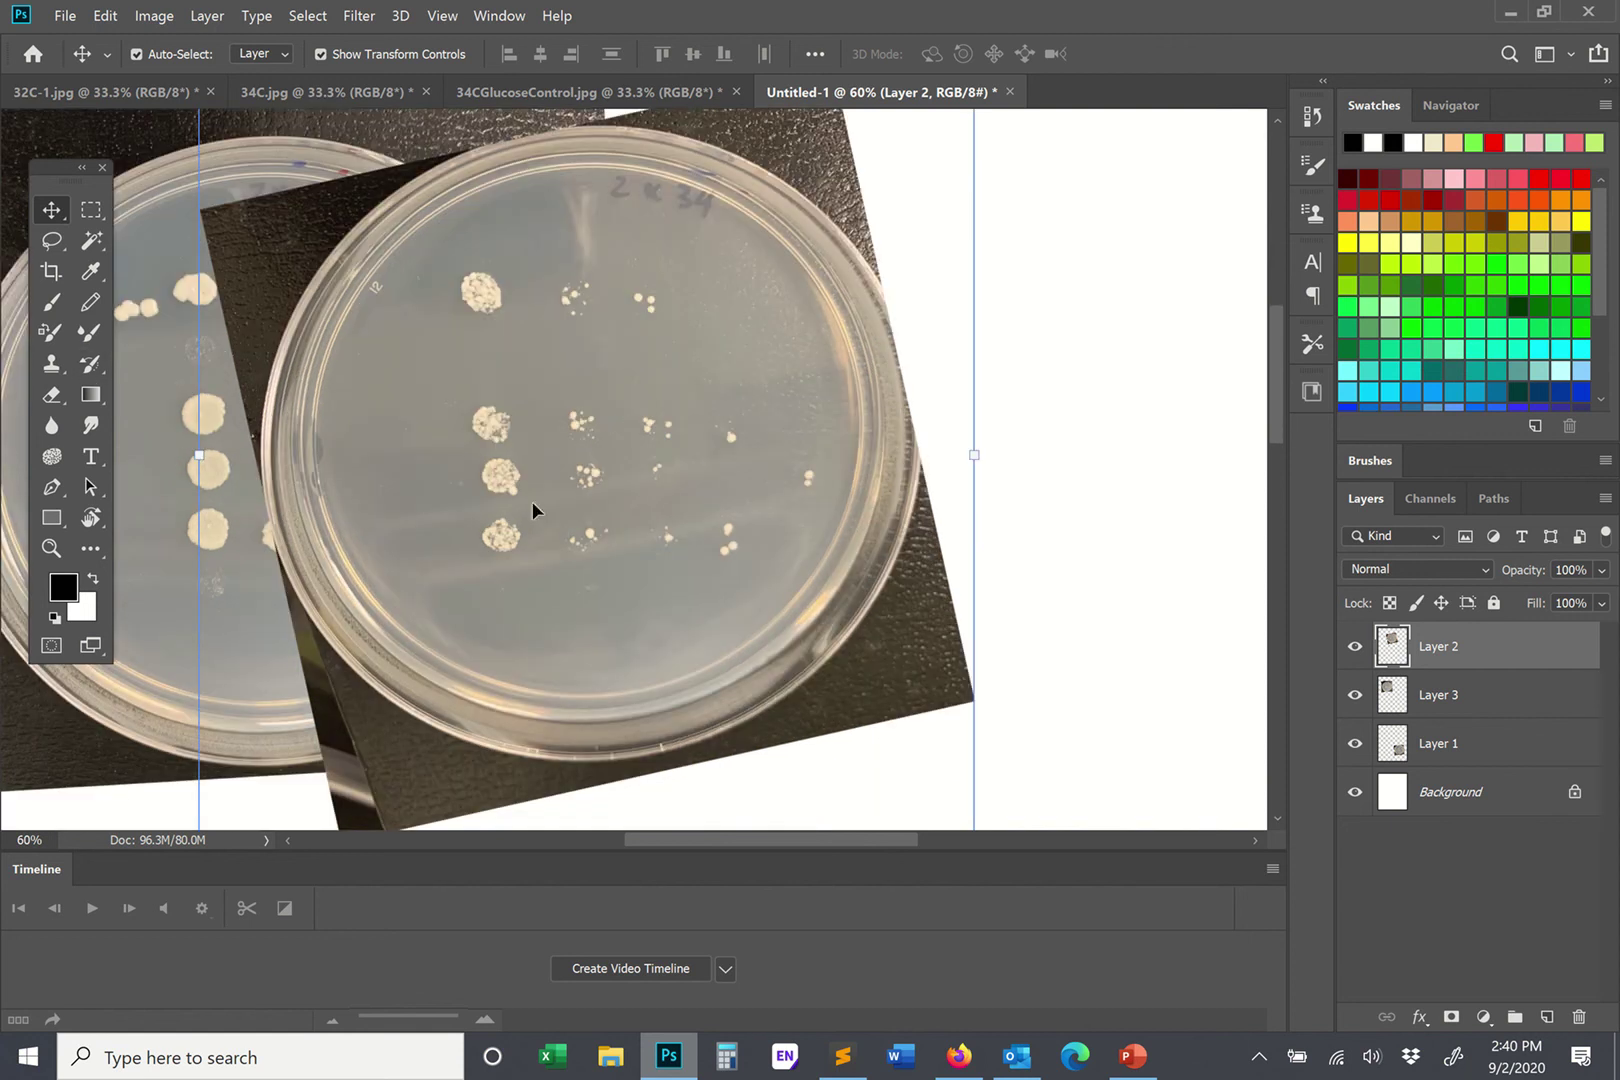
pyautogui.scroll(-3, 940, 503)
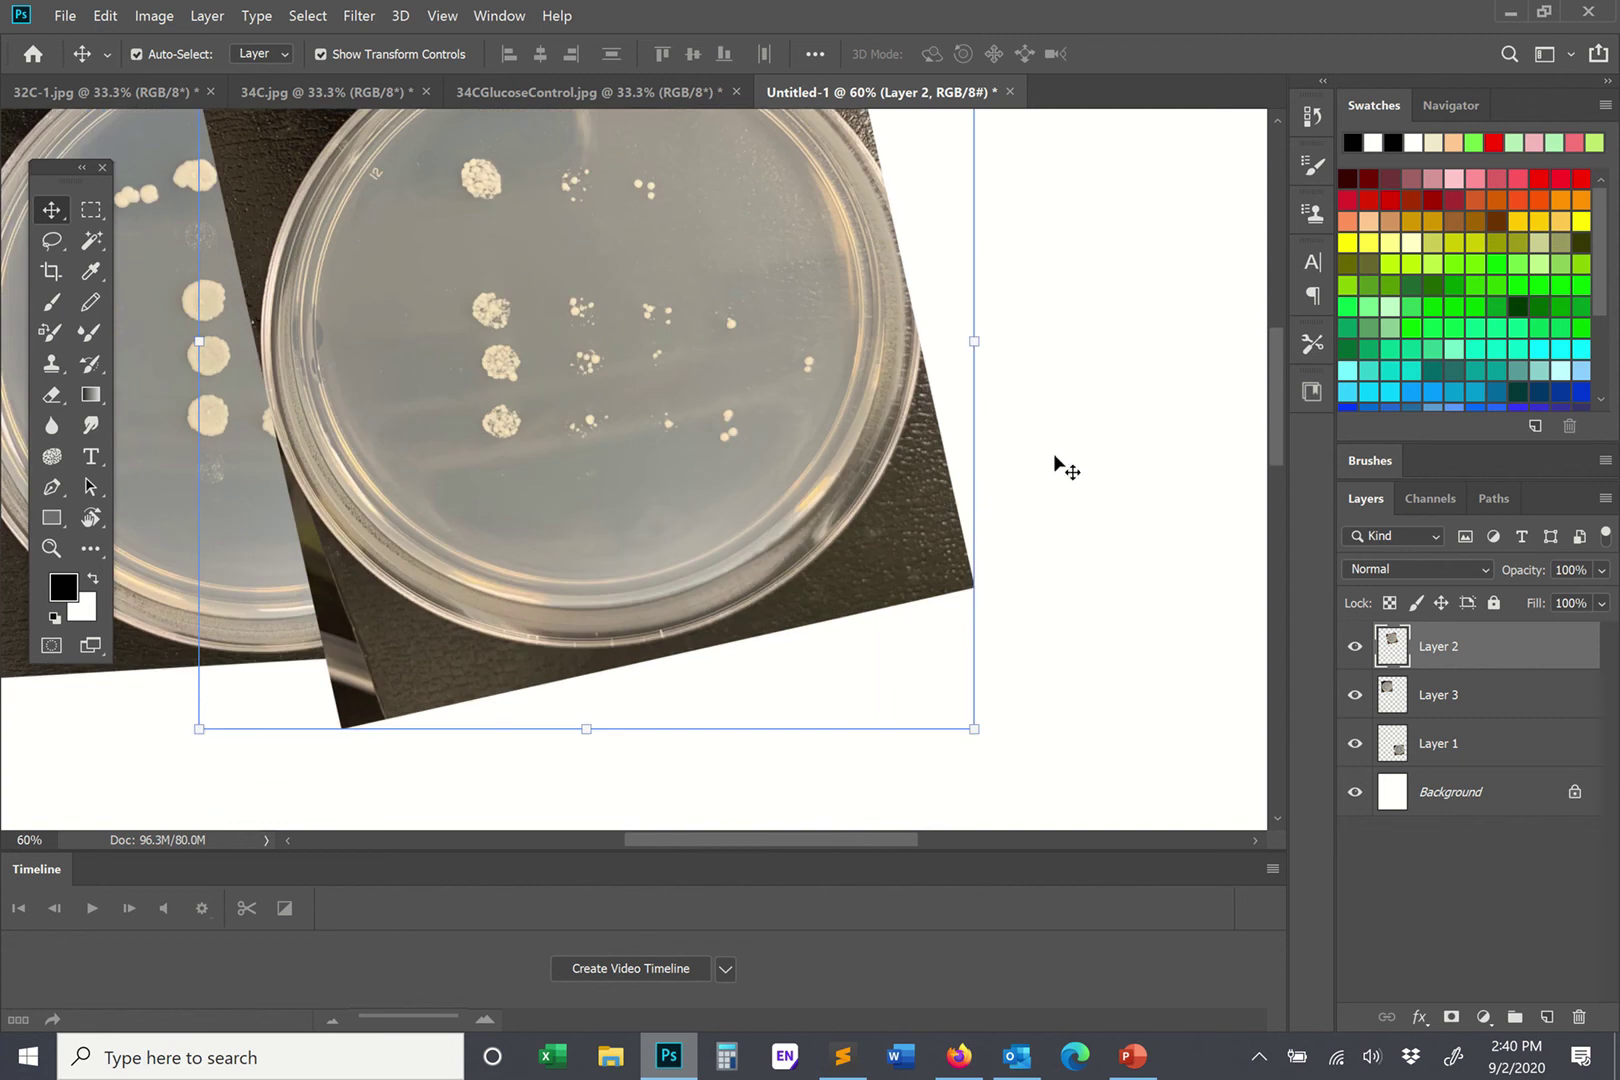
pyautogui.scroll(2, 1060, 463)
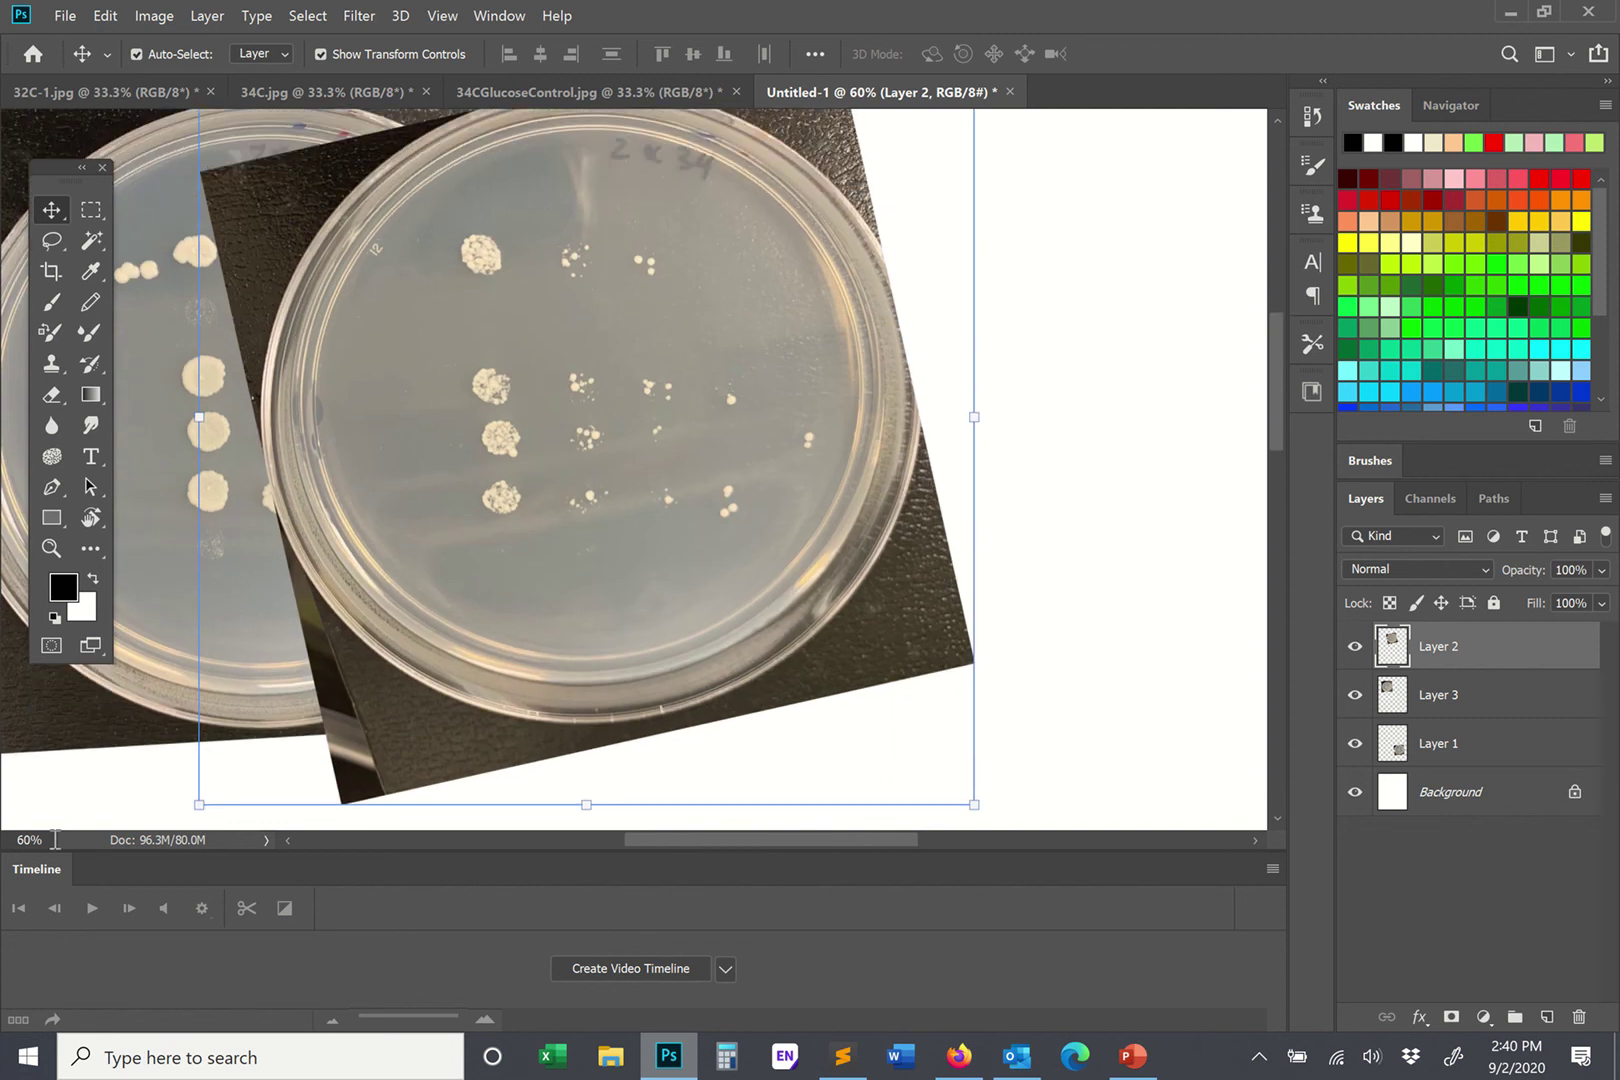
pyautogui.moveTo(55, 838); pyautogui.dragTo(3, 843)
pyautogui.write('25')
pyautogui.press('Return')
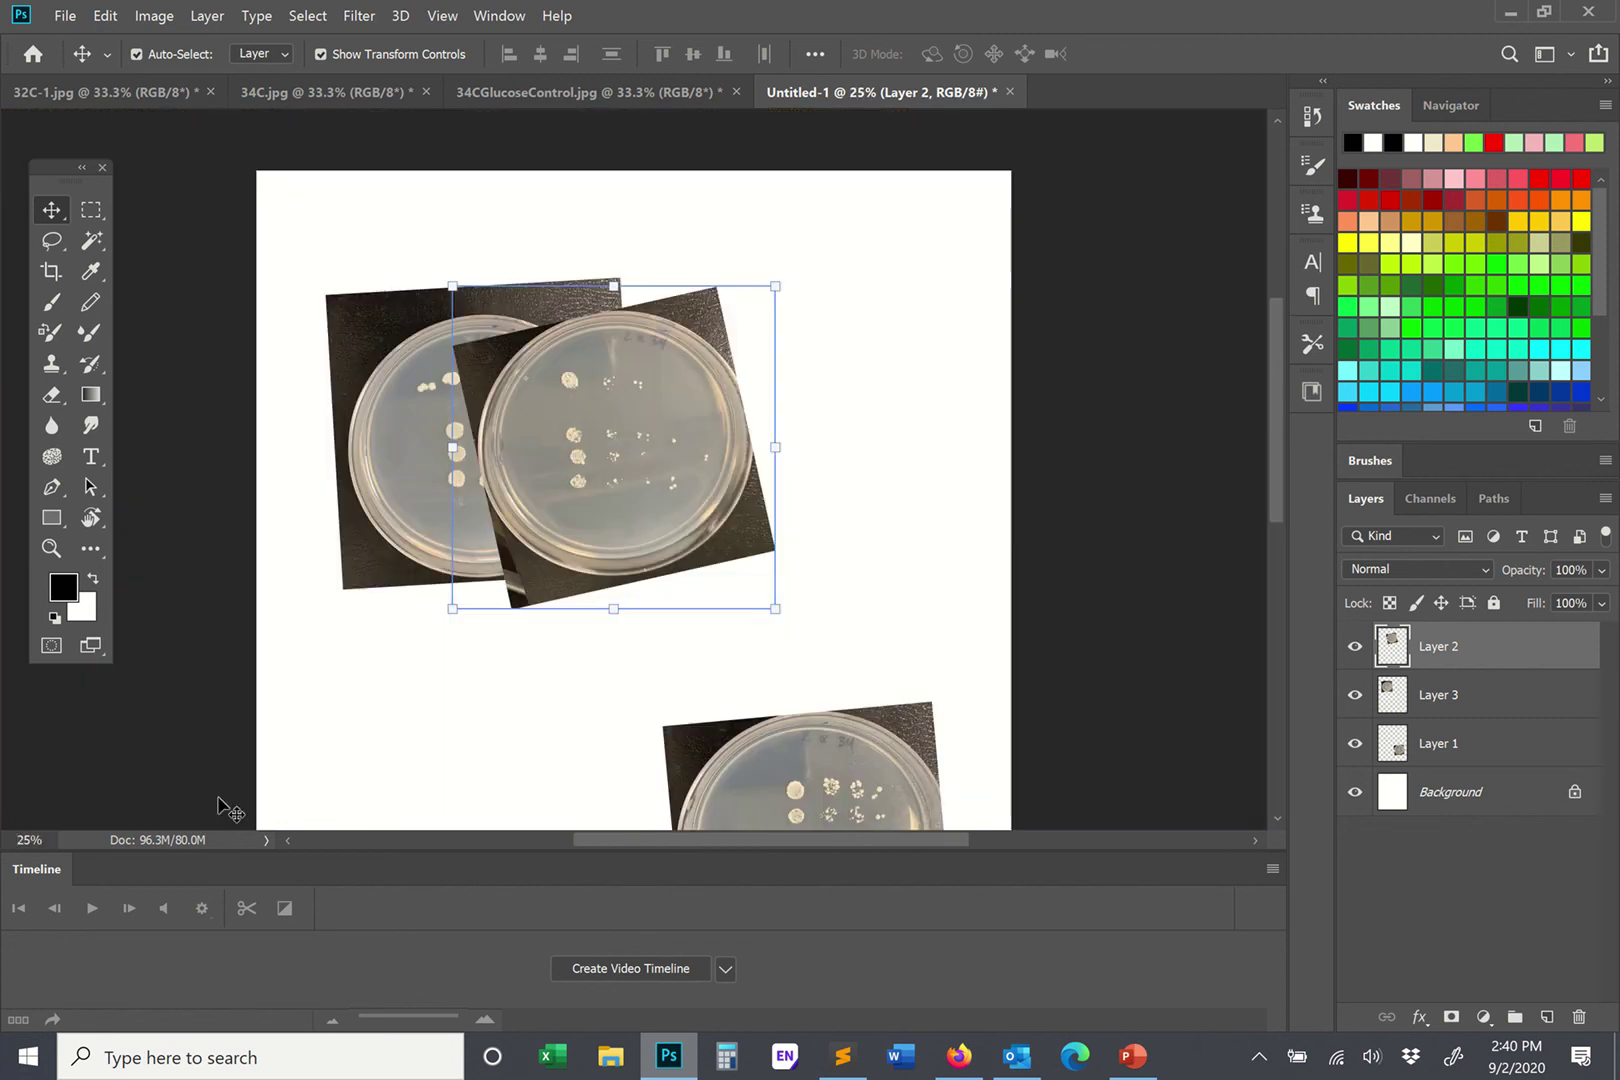
pyautogui.click(913, 714)
pyautogui.moveTo(913, 714); pyautogui.dragTo(865, 346)
pyautogui.moveTo(1512, 750); pyautogui.dragTo(1490, 624)
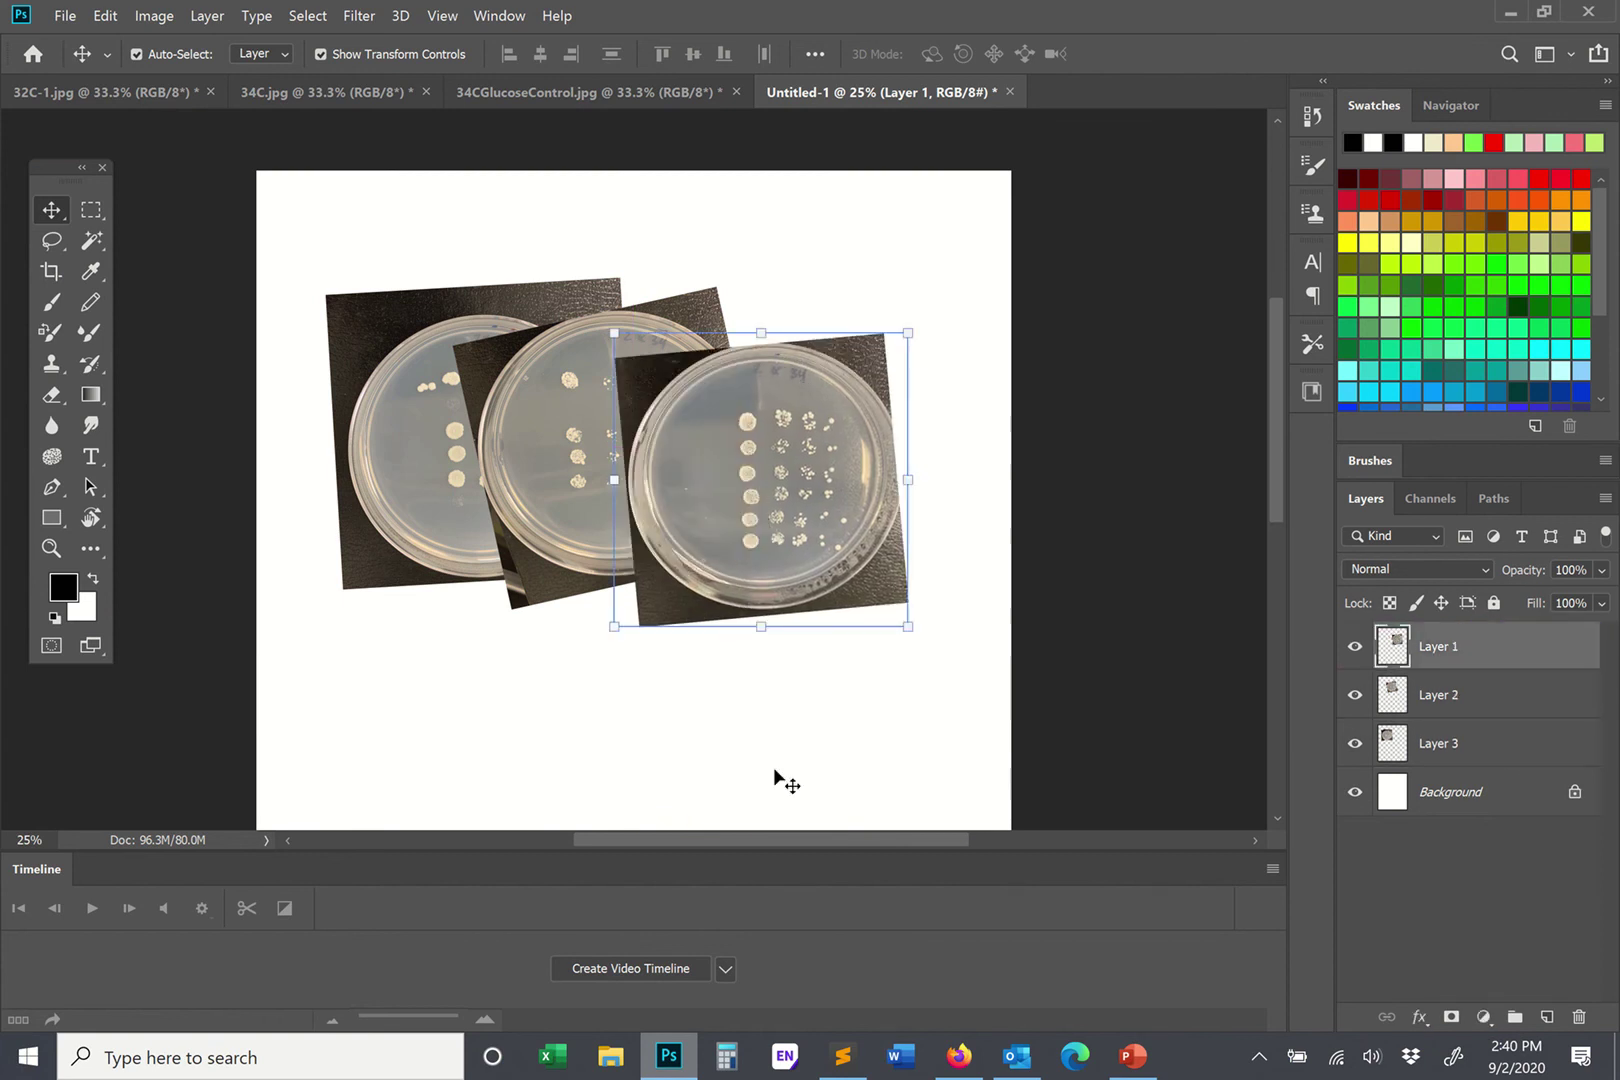
# Step: Shift the Layer 1 photo further left over Layer 2 and fine-tune its height to line up its top colony row with the other plates
pyautogui.moveTo(35, 848); pyautogui.dragTo(3, 830)
pyautogui.write('70')
pyautogui.press('Return')
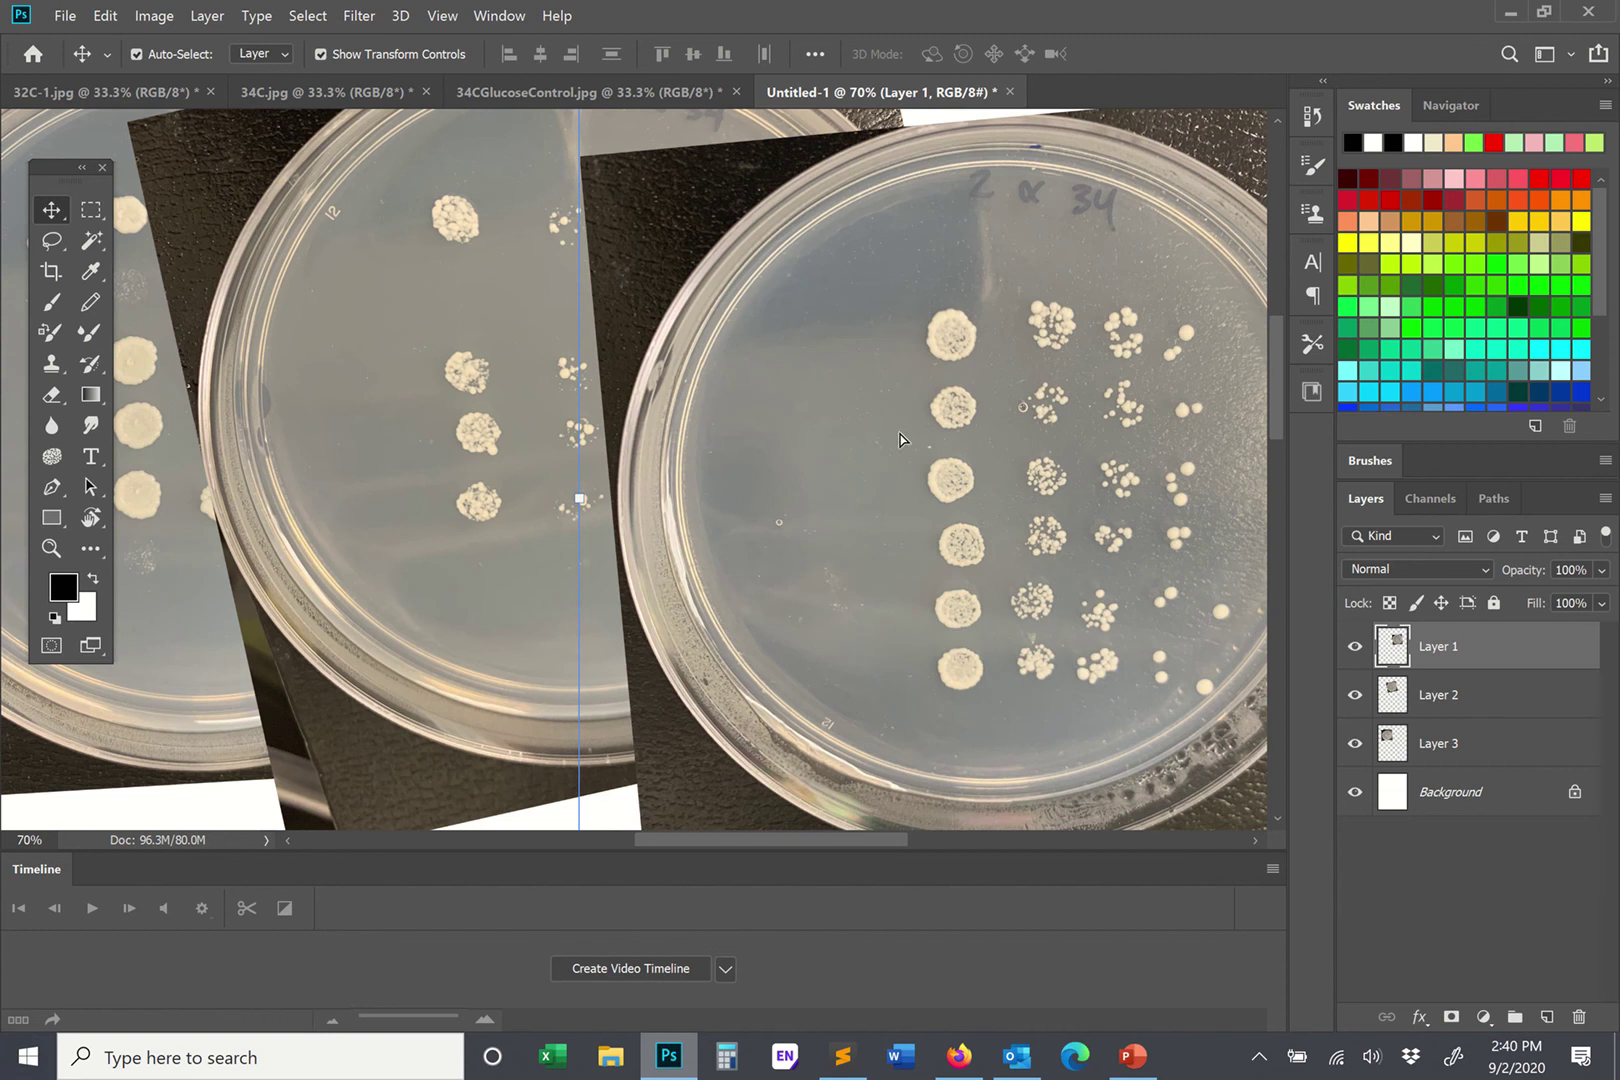
pyautogui.moveTo(900, 434); pyautogui.dragTo(797, 278)
pyautogui.scroll(3, 1226, 437)
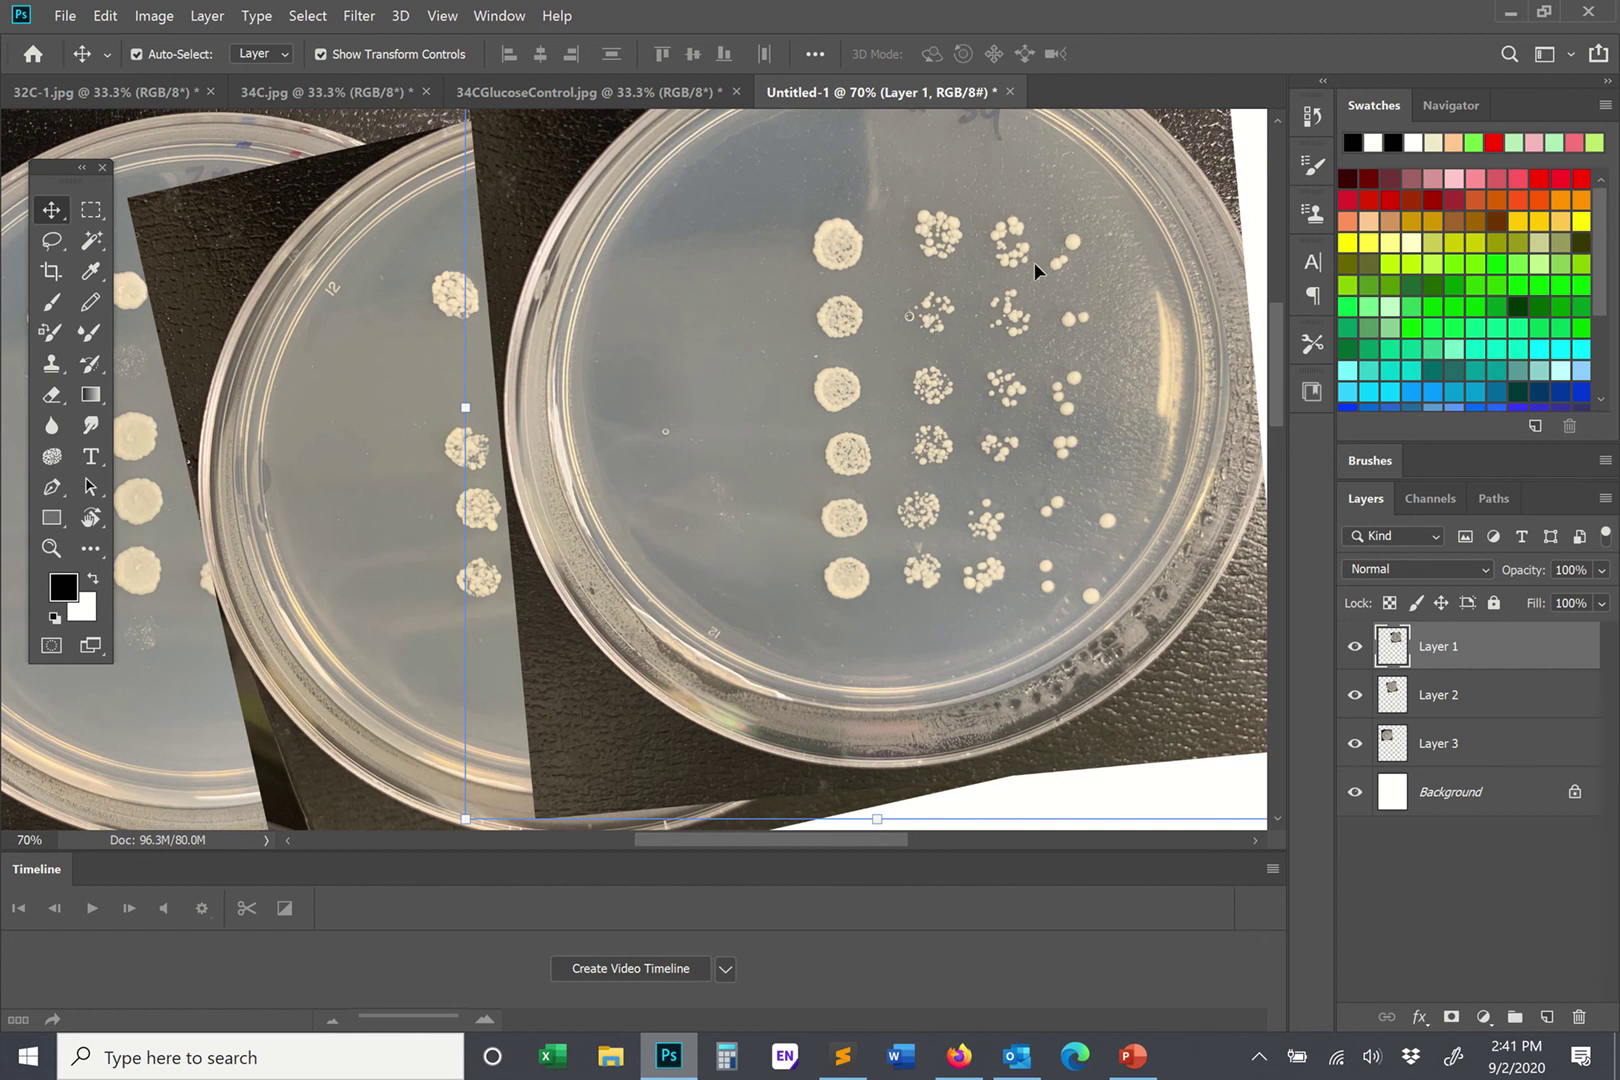
pyautogui.moveTo(863, 399); pyautogui.dragTo(866, 461)
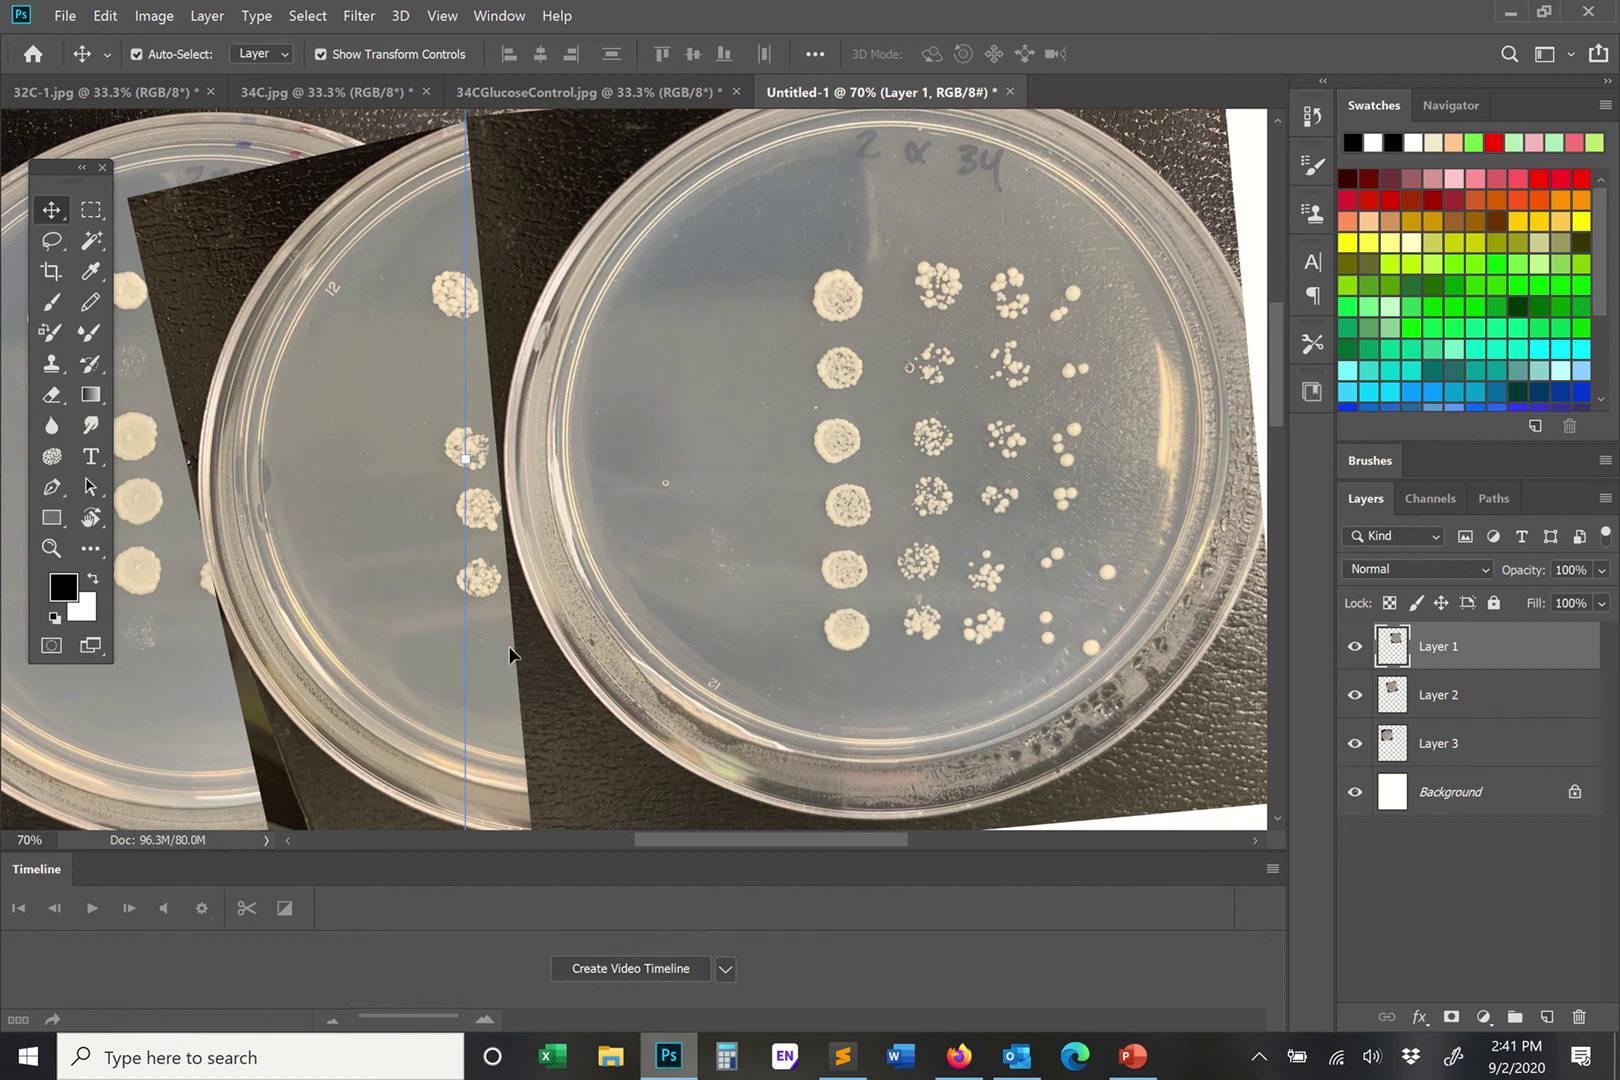
# Step: Make a rectangular marquee selection about 7.157 x 1.795 in across the colony rows of all three plates, starting from the page's left edge
pyautogui.click(91, 209)
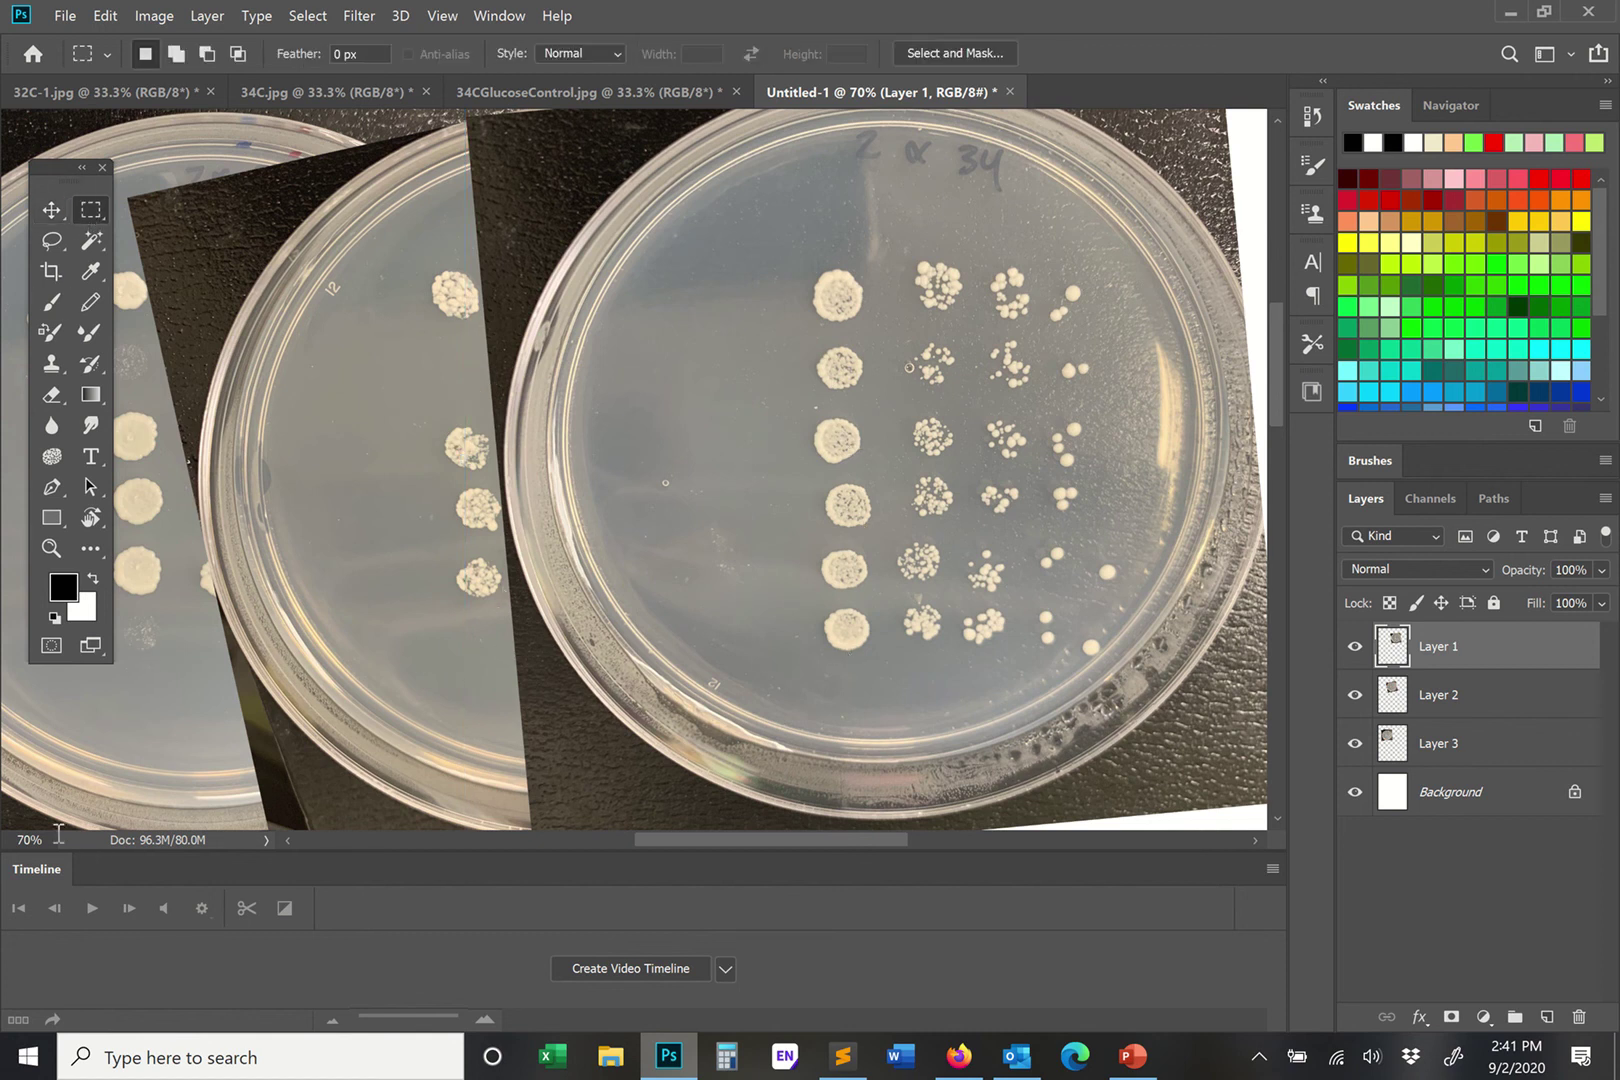
pyautogui.click(28, 840)
pyautogui.write('25')
pyautogui.press('Return')
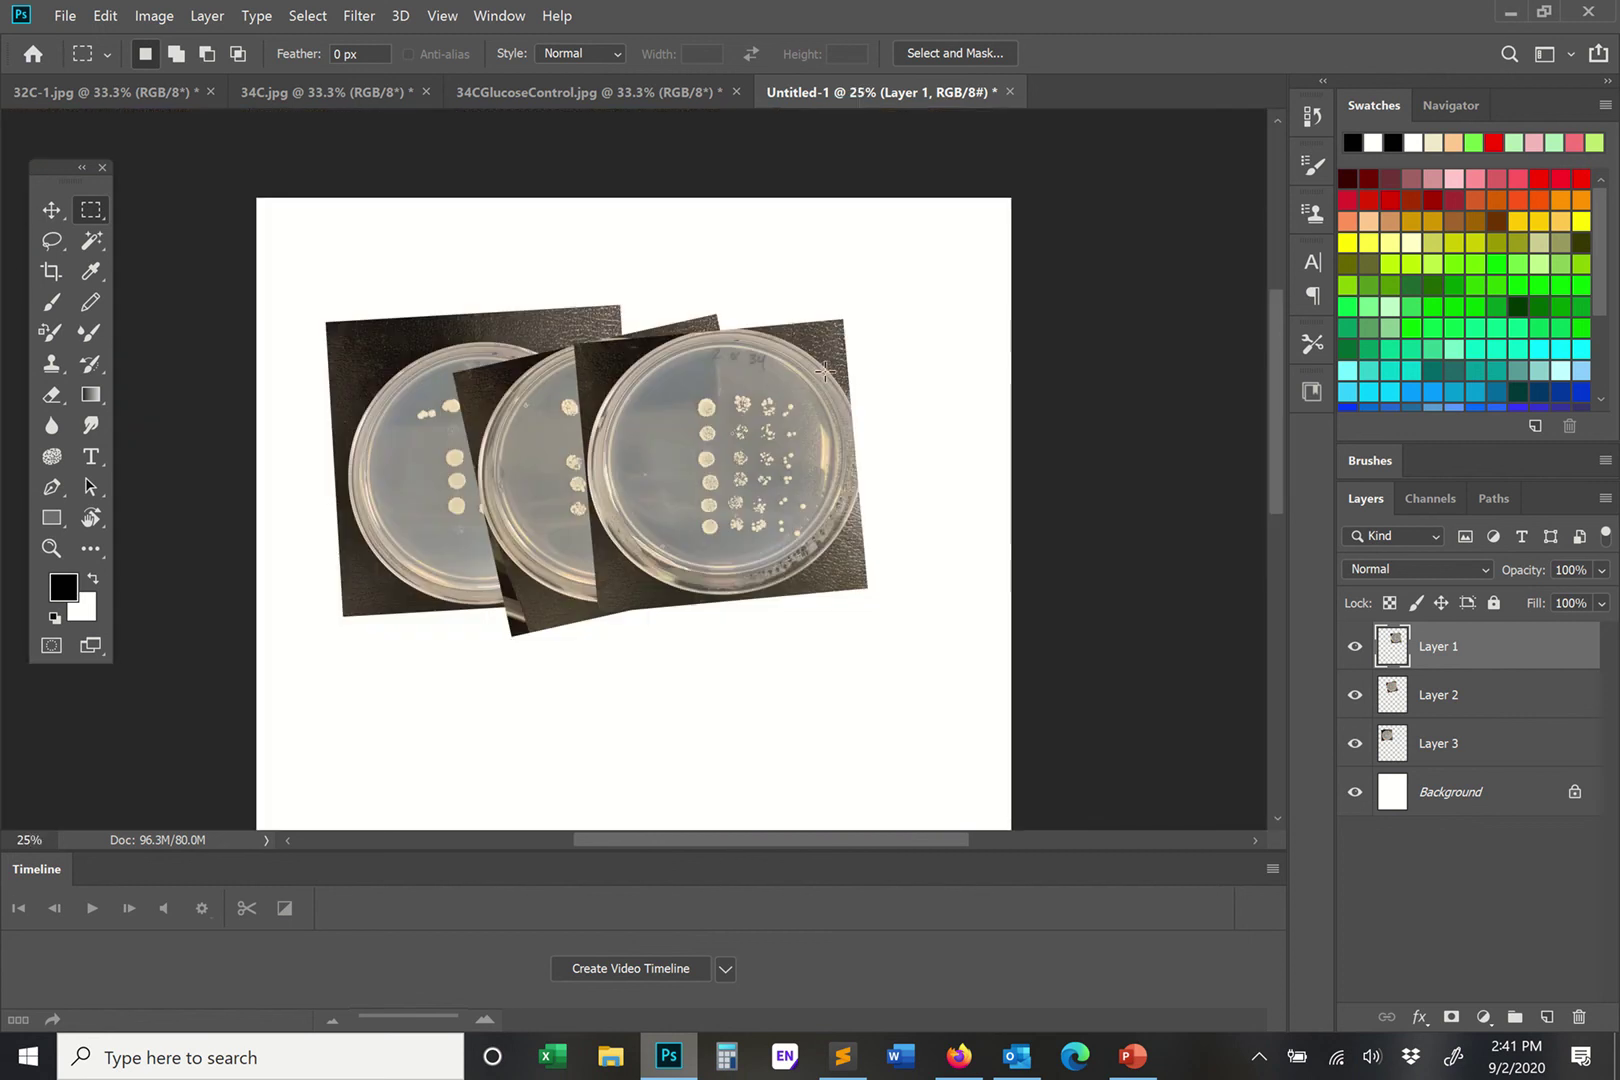
pyautogui.moveTo(892, 389); pyautogui.dragTo(248, 547)
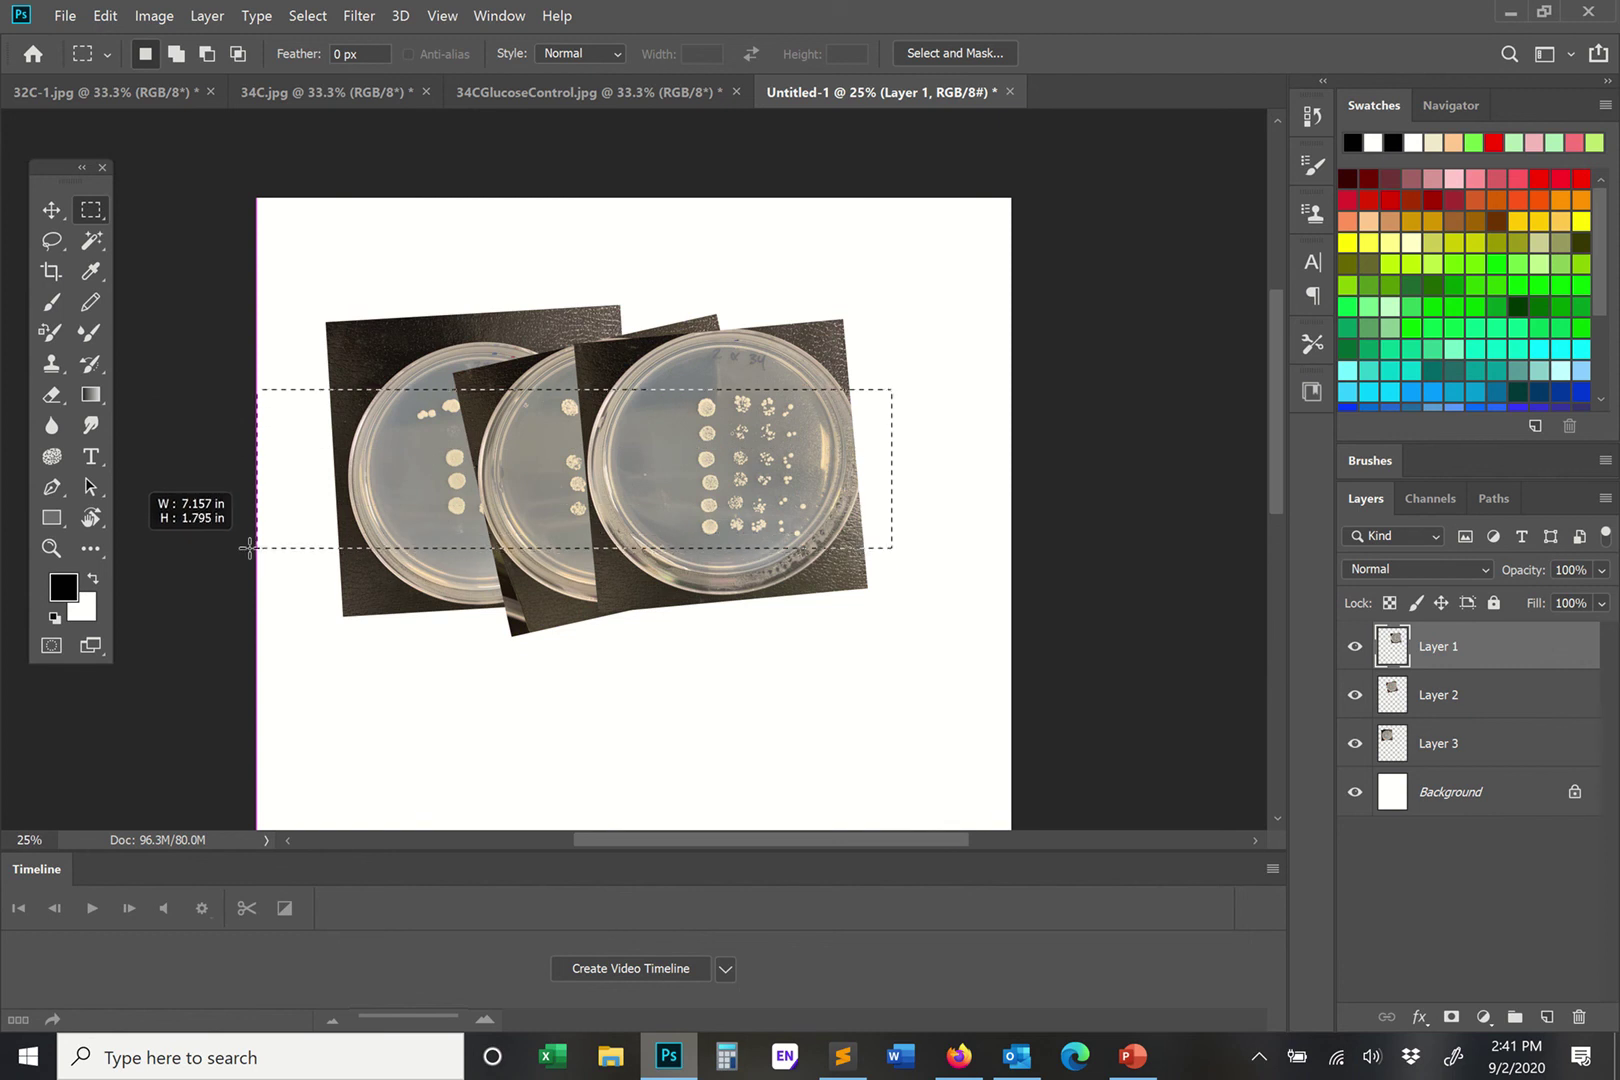
pyautogui.moveTo(248, 547); pyautogui.dragTo(248, 547)
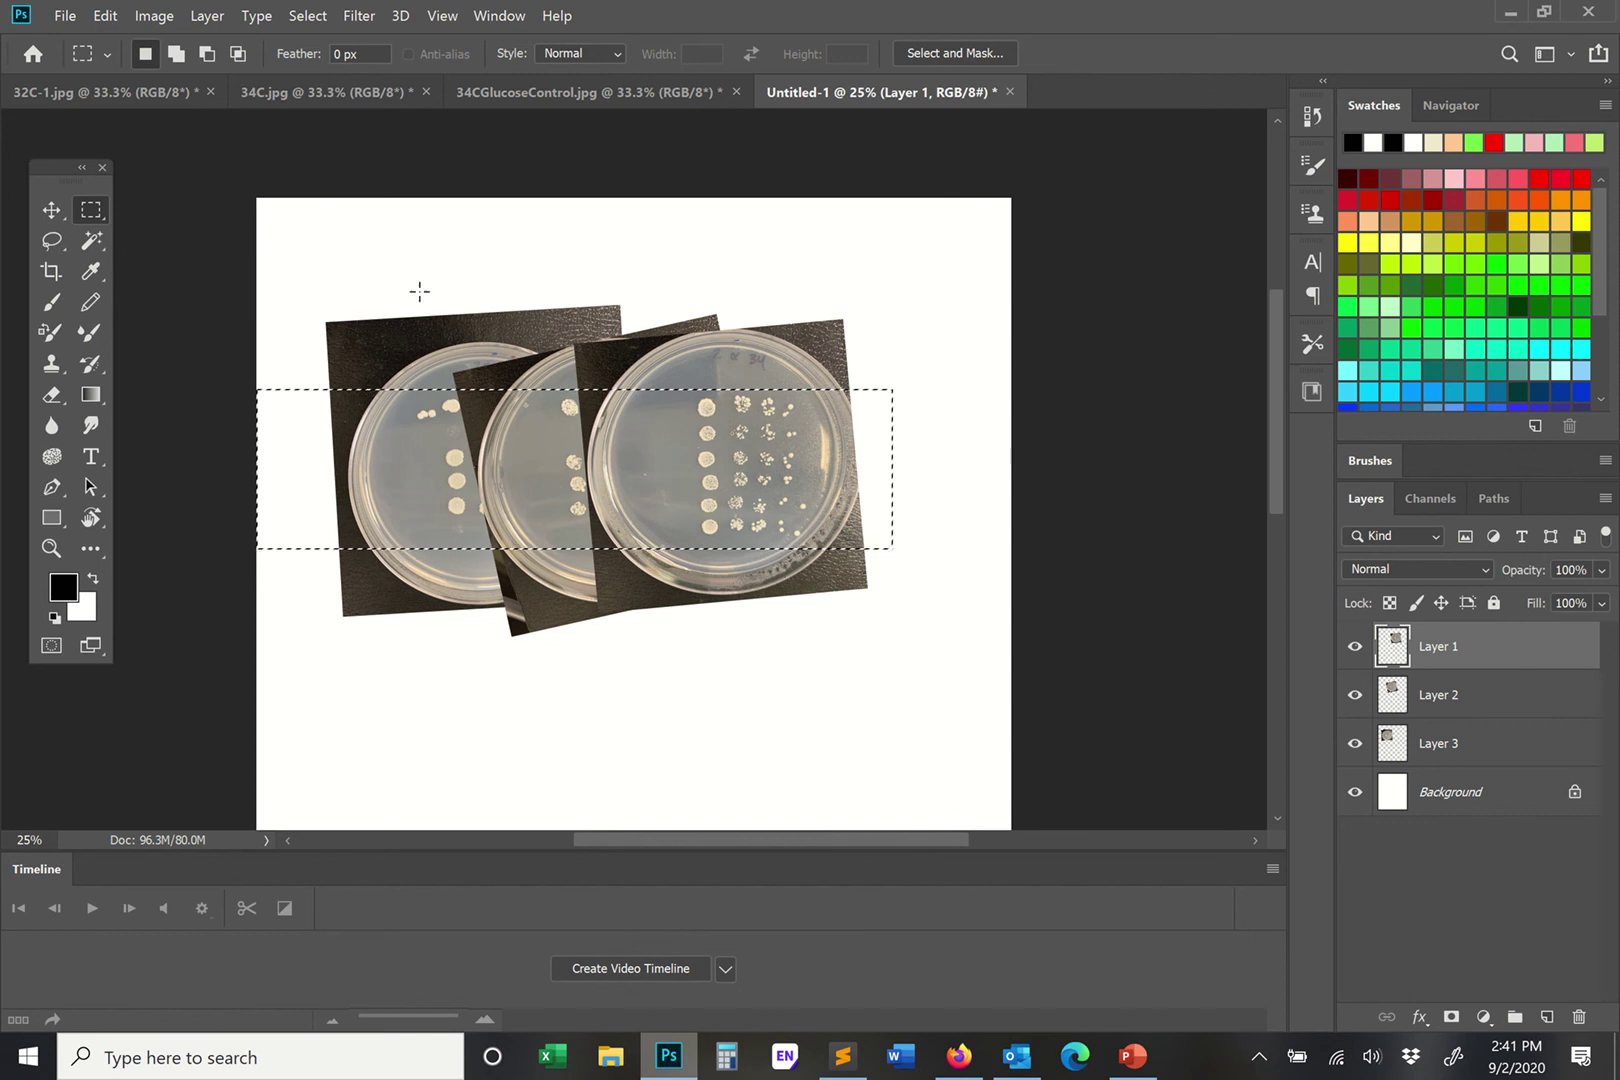
# Step: Invert the selection and erase everything on Layer 1 outside the horizontal strip with a 369 px eraser
pyautogui.click(306, 16)
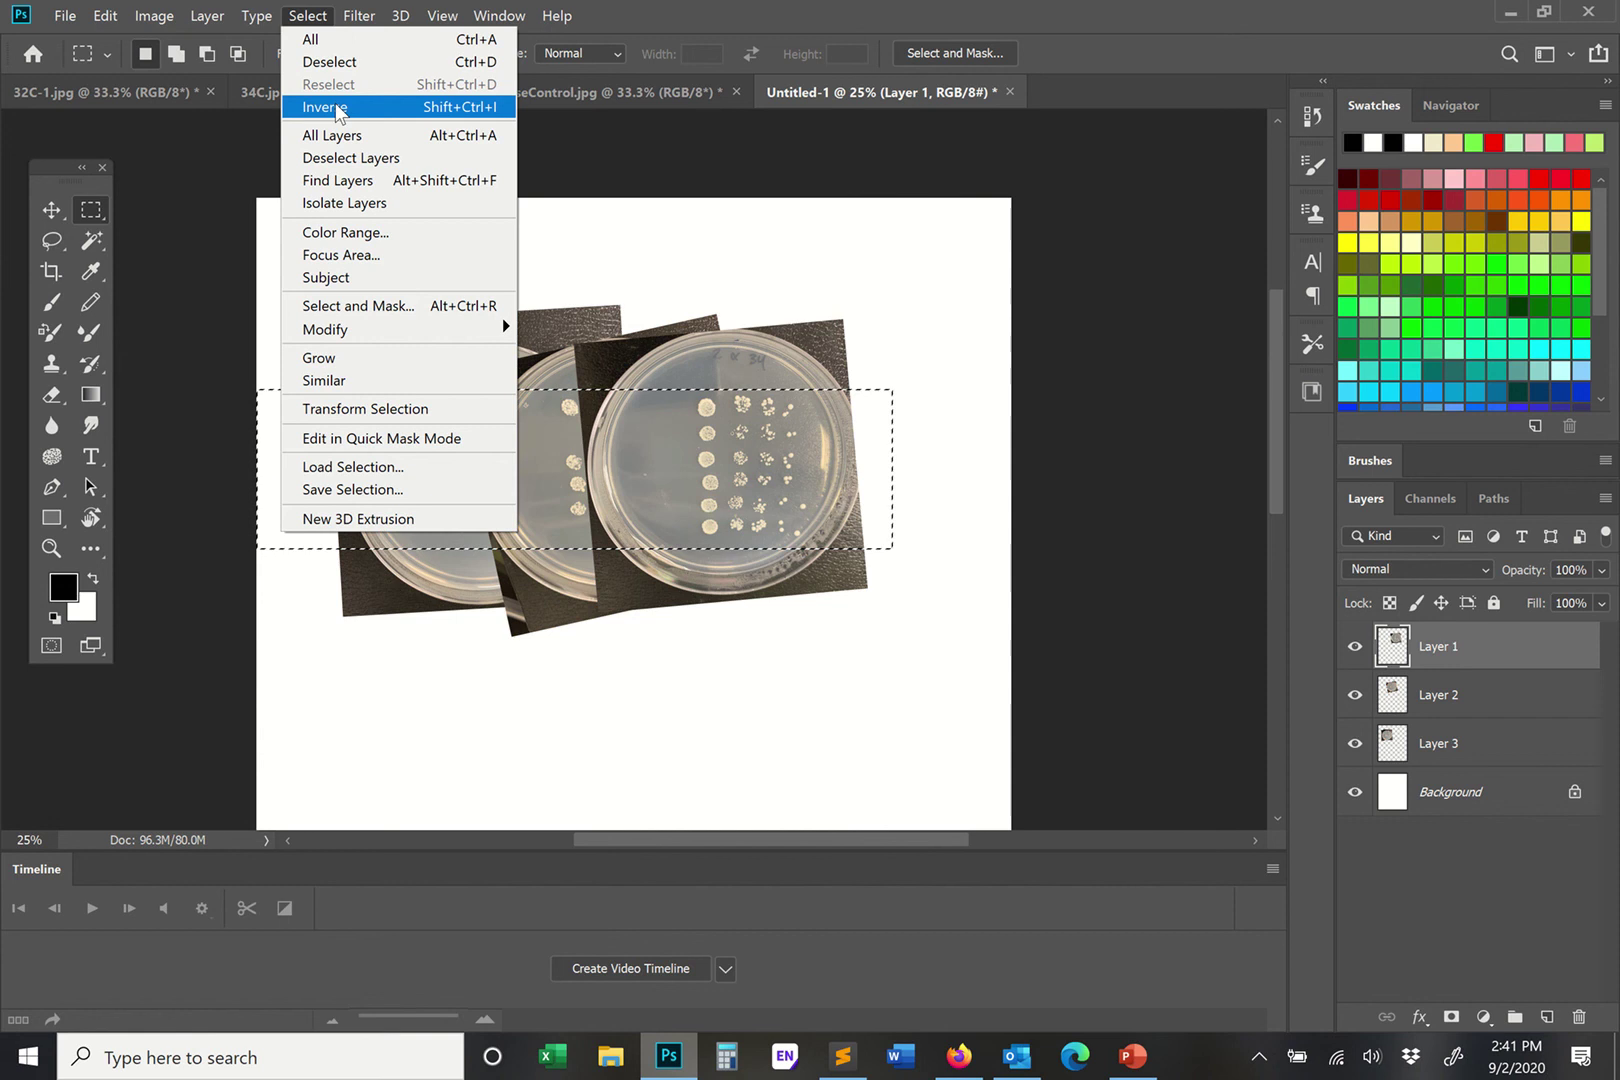
pyautogui.click(336, 107)
pyautogui.press('e')
pyautogui.rightClick(490, 377)
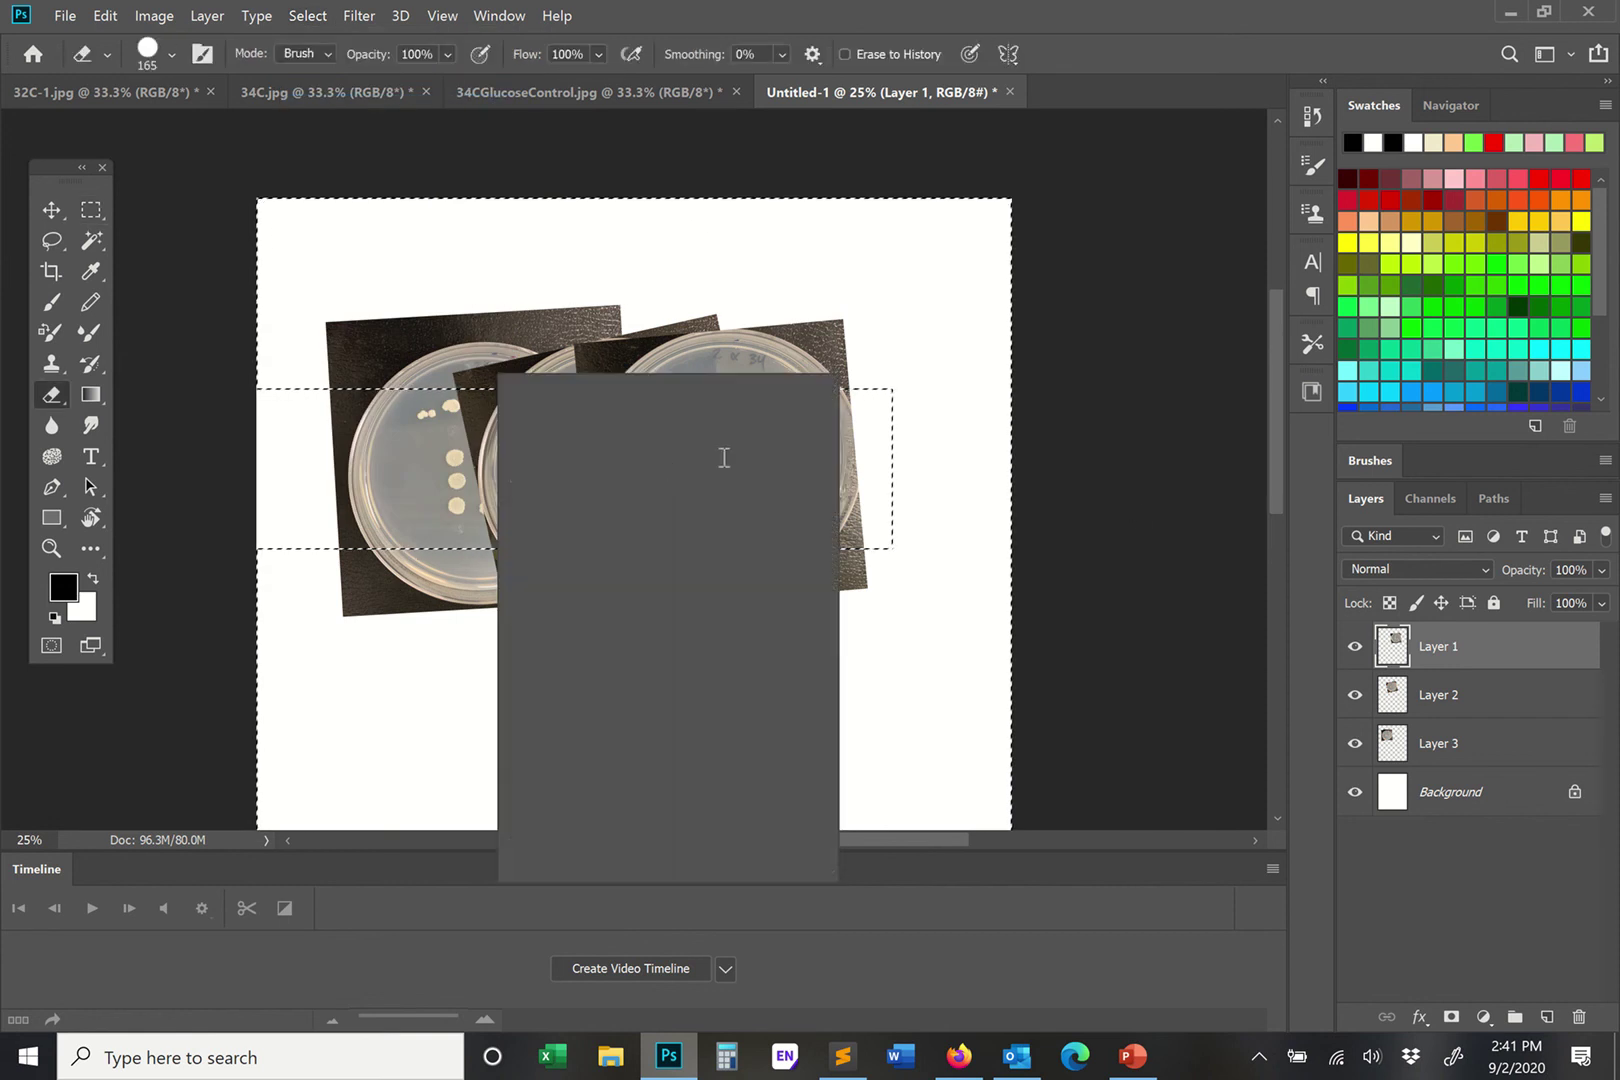
pyautogui.press('Return')
pyautogui.moveTo(877, 345)
pyautogui.mouseDown()
pyautogui.moveTo(563, 398)
pyautogui.moveTo(616, 543)
pyautogui.moveTo(585, 551)
pyautogui.moveTo(855, 543)
pyautogui.moveTo(949, 558)
pyautogui.moveTo(705, 593)
pyautogui.moveTo(495, 593)
pyautogui.moveTo(800, 600)
pyautogui.mouseUp()
# Step: Erase the parts of the Layer 2 and Layer 3 photos outside the horizontal strip, and clear the selection
pyautogui.click(1511, 697)
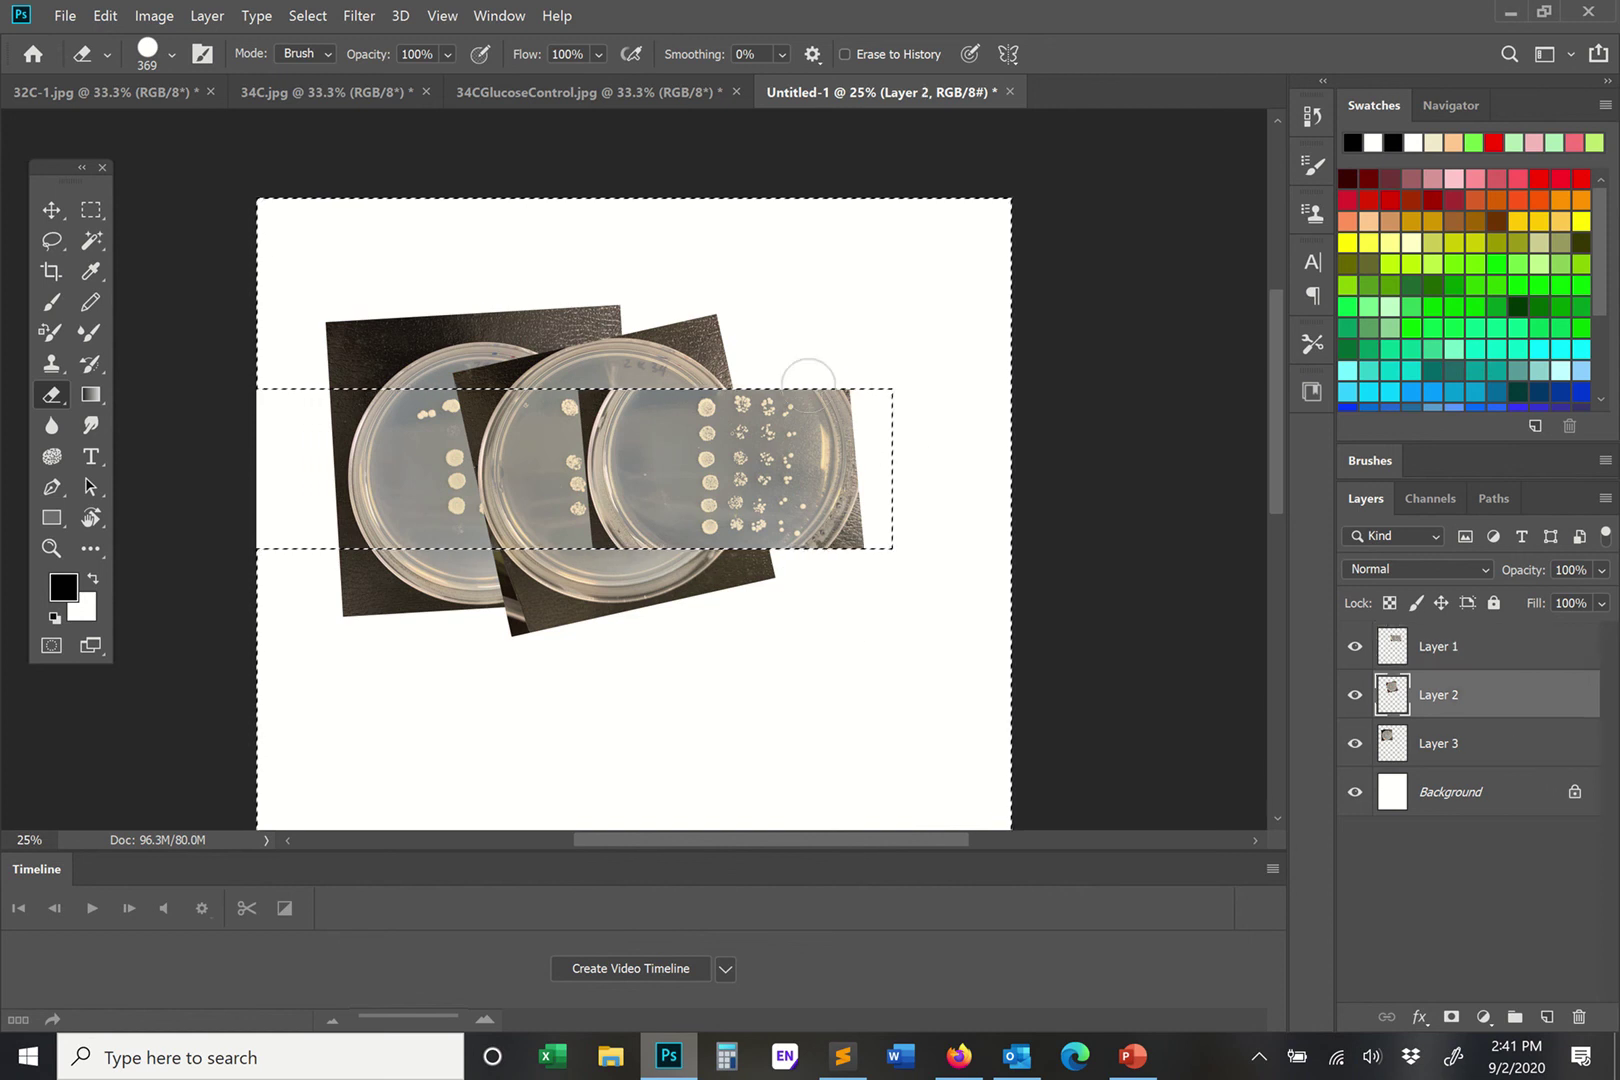
pyautogui.moveTo(740, 375)
pyautogui.mouseDown()
pyautogui.moveTo(420, 372)
pyautogui.moveTo(680, 345)
pyautogui.moveTo(757, 364)
pyautogui.moveTo(832, 556)
pyautogui.moveTo(700, 570)
pyautogui.moveTo(447, 557)
pyautogui.moveTo(723, 585)
pyautogui.moveTo(712, 615)
pyautogui.moveTo(545, 625)
pyautogui.mouseUp()
pyautogui.click(1410, 740)
pyautogui.moveTo(483, 382)
pyautogui.mouseDown()
pyautogui.moveTo(175, 375)
pyautogui.moveTo(640, 375)
pyautogui.moveTo(490, 338)
pyautogui.moveTo(255, 325)
pyautogui.moveTo(253, 561)
pyautogui.moveTo(649, 583)
pyautogui.moveTo(289, 606)
pyautogui.moveTo(551, 592)
pyautogui.mouseUp()
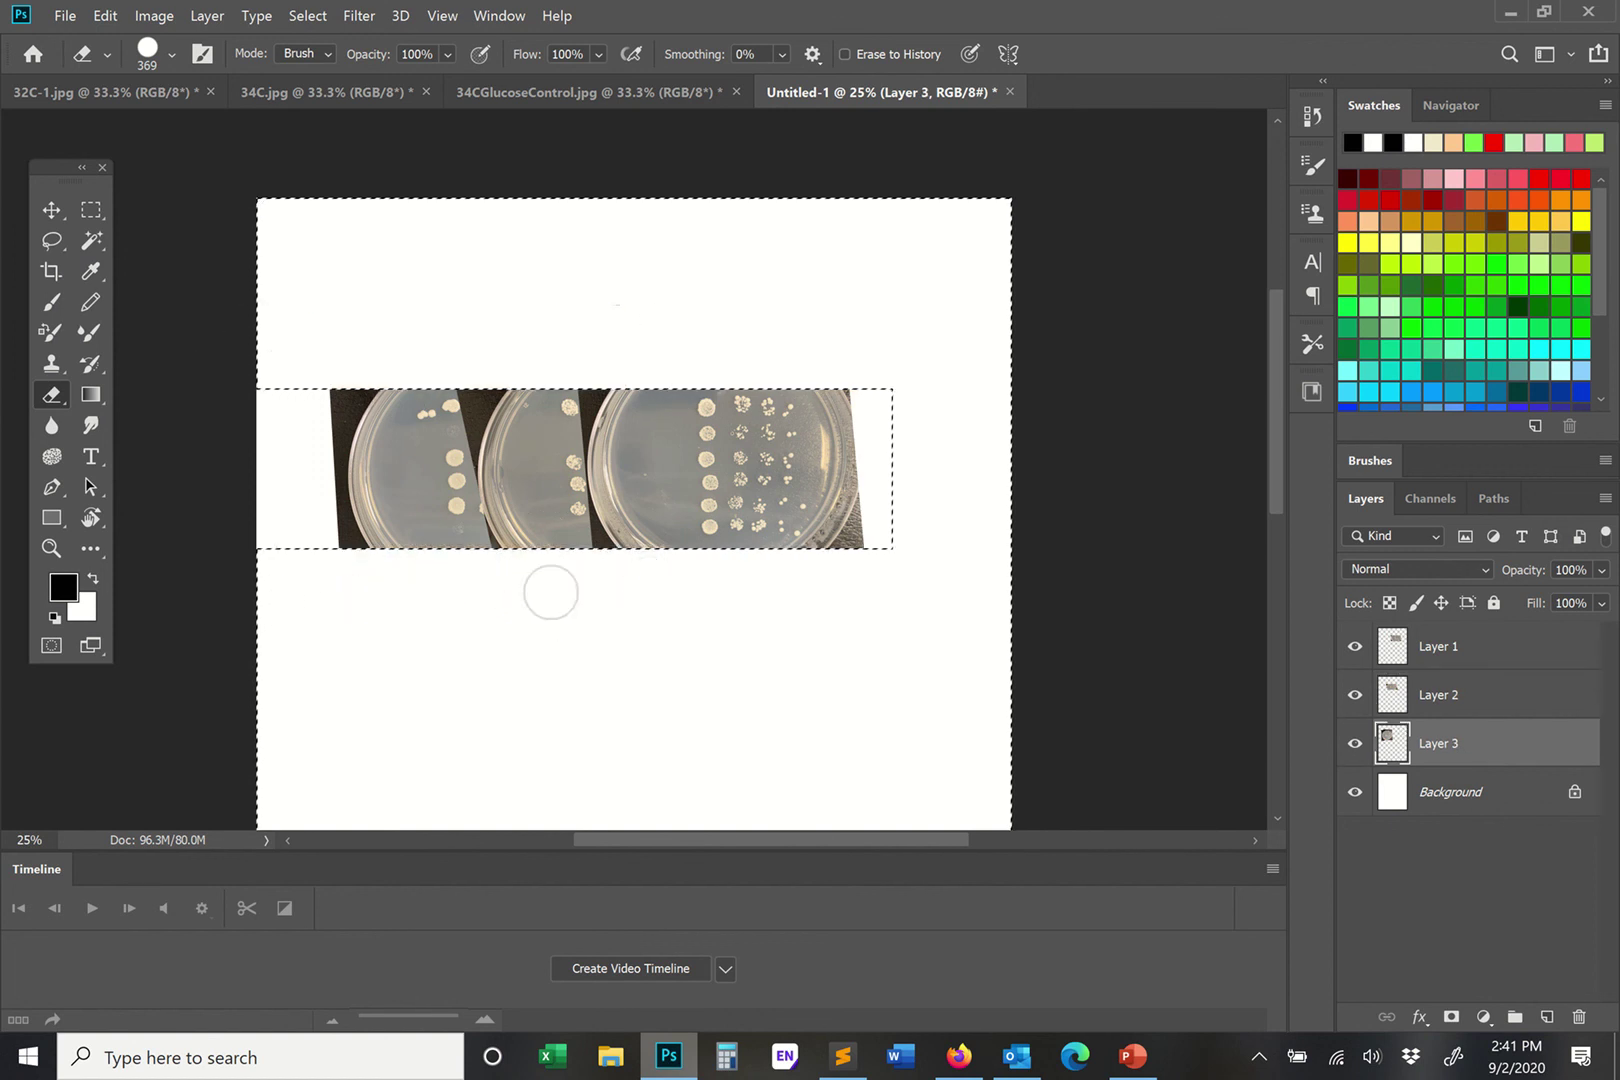
pyautogui.click(307, 15)
pyautogui.click(331, 60)
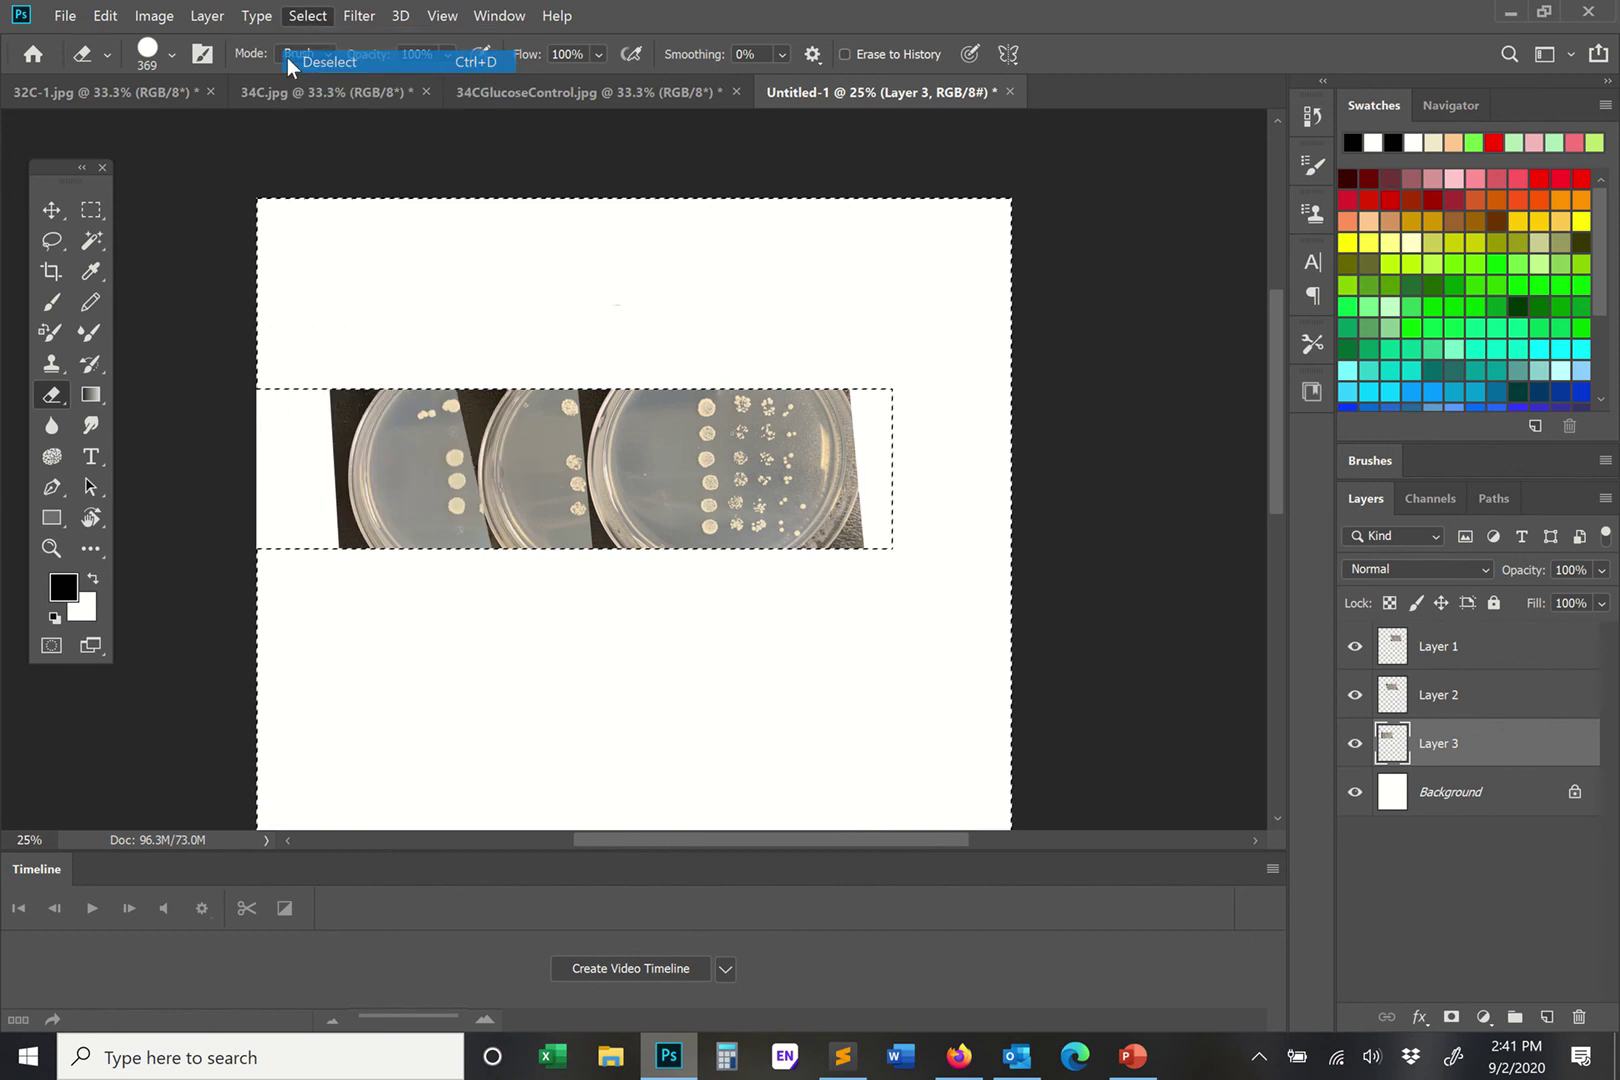
# Step: Move the Layer 2 and Layer 1 strips over the Layer 3 strip, staggered downward with their first colony columns lined up
pyautogui.click(51, 210)
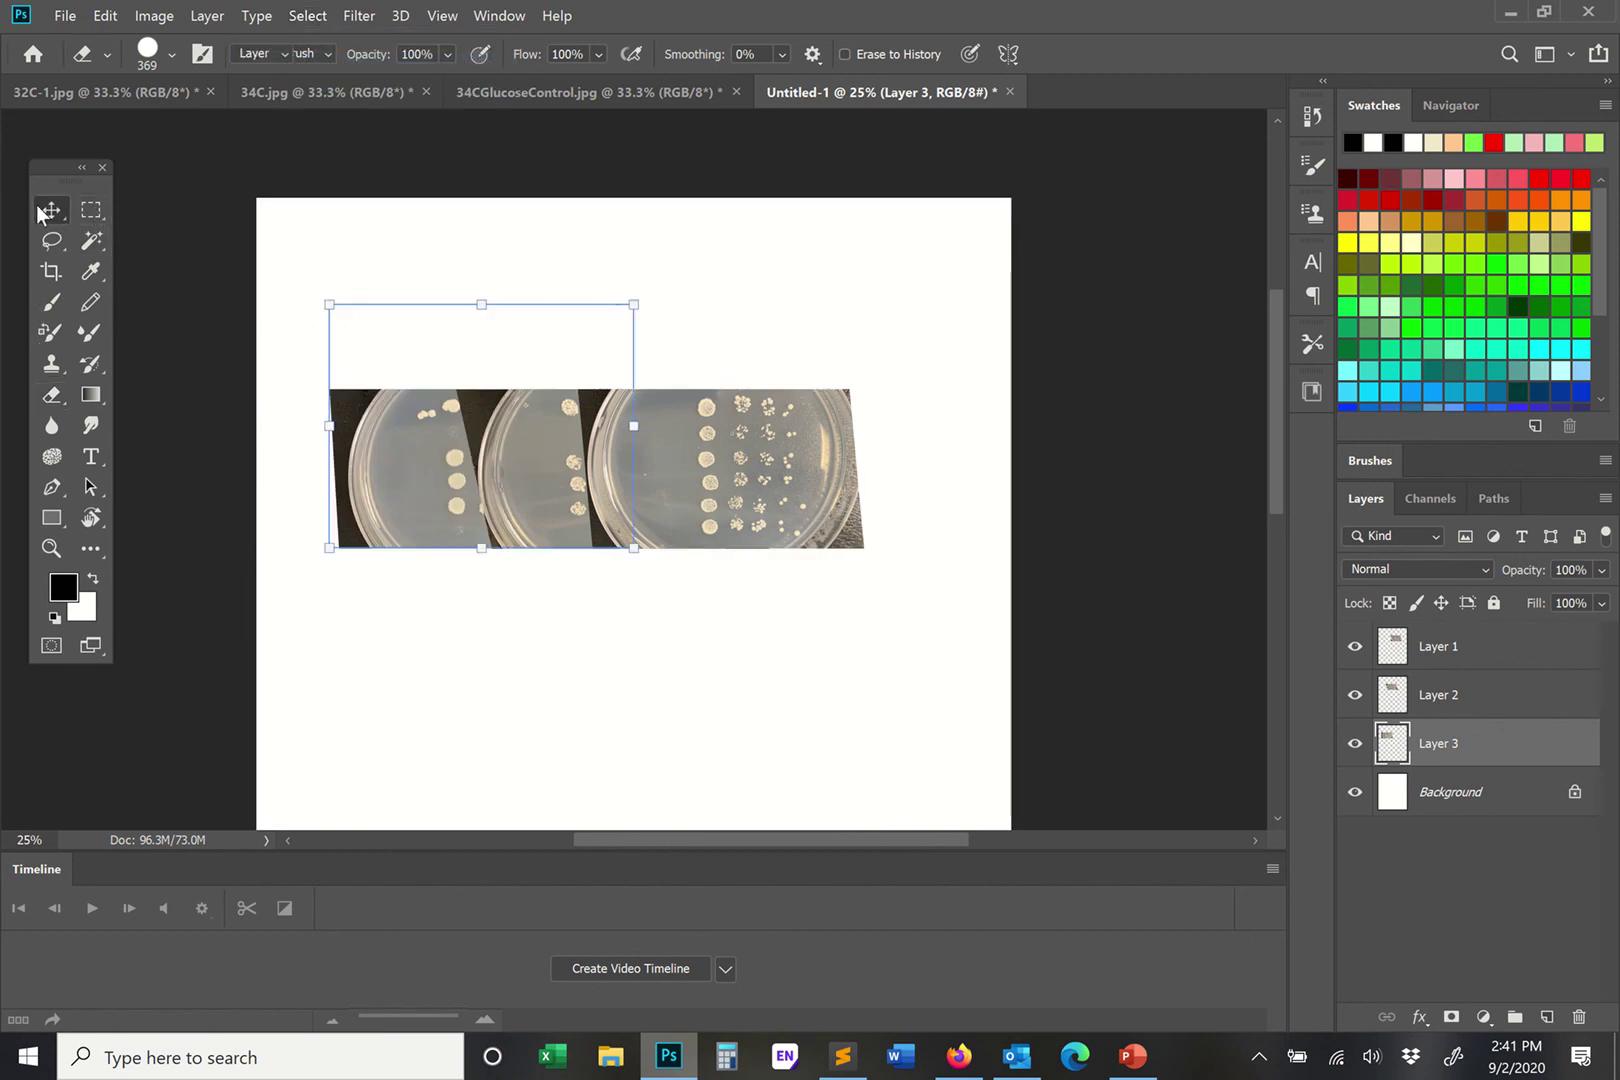
pyautogui.click(907, 295)
pyautogui.moveTo(540, 470); pyautogui.dragTo(442, 476)
pyautogui.click(706, 487)
pyautogui.moveTo(706, 487); pyautogui.dragTo(479, 519)
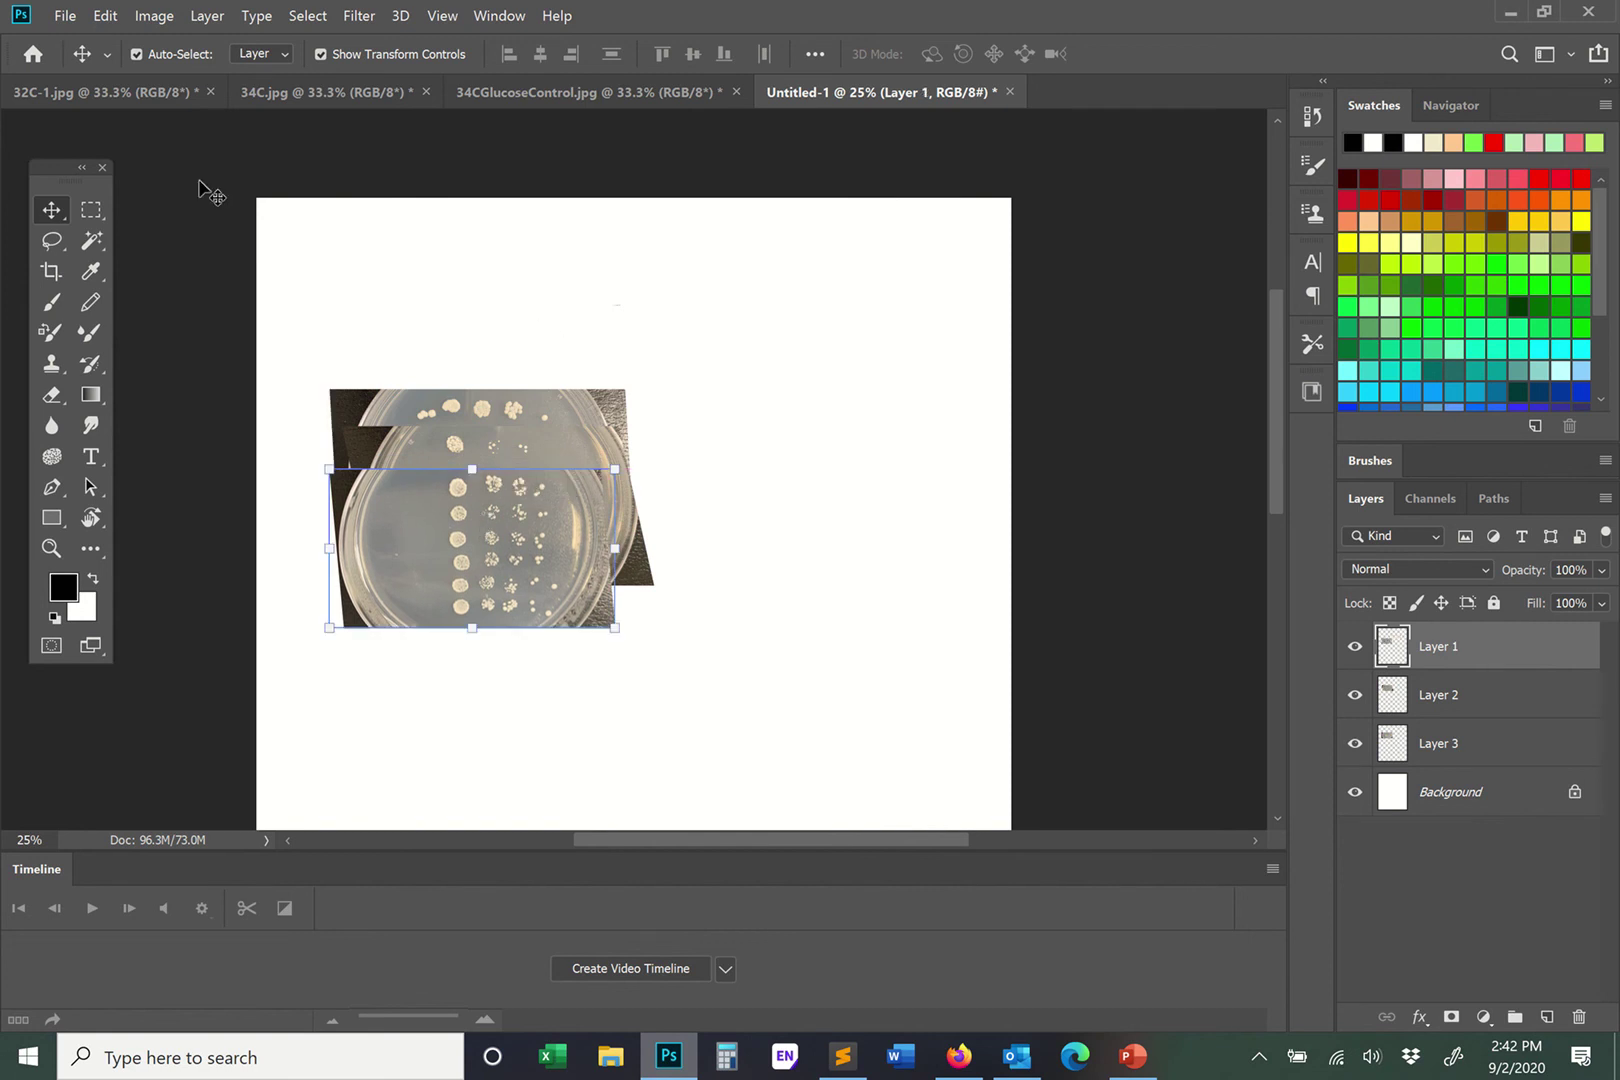
pyautogui.click(84, 210)
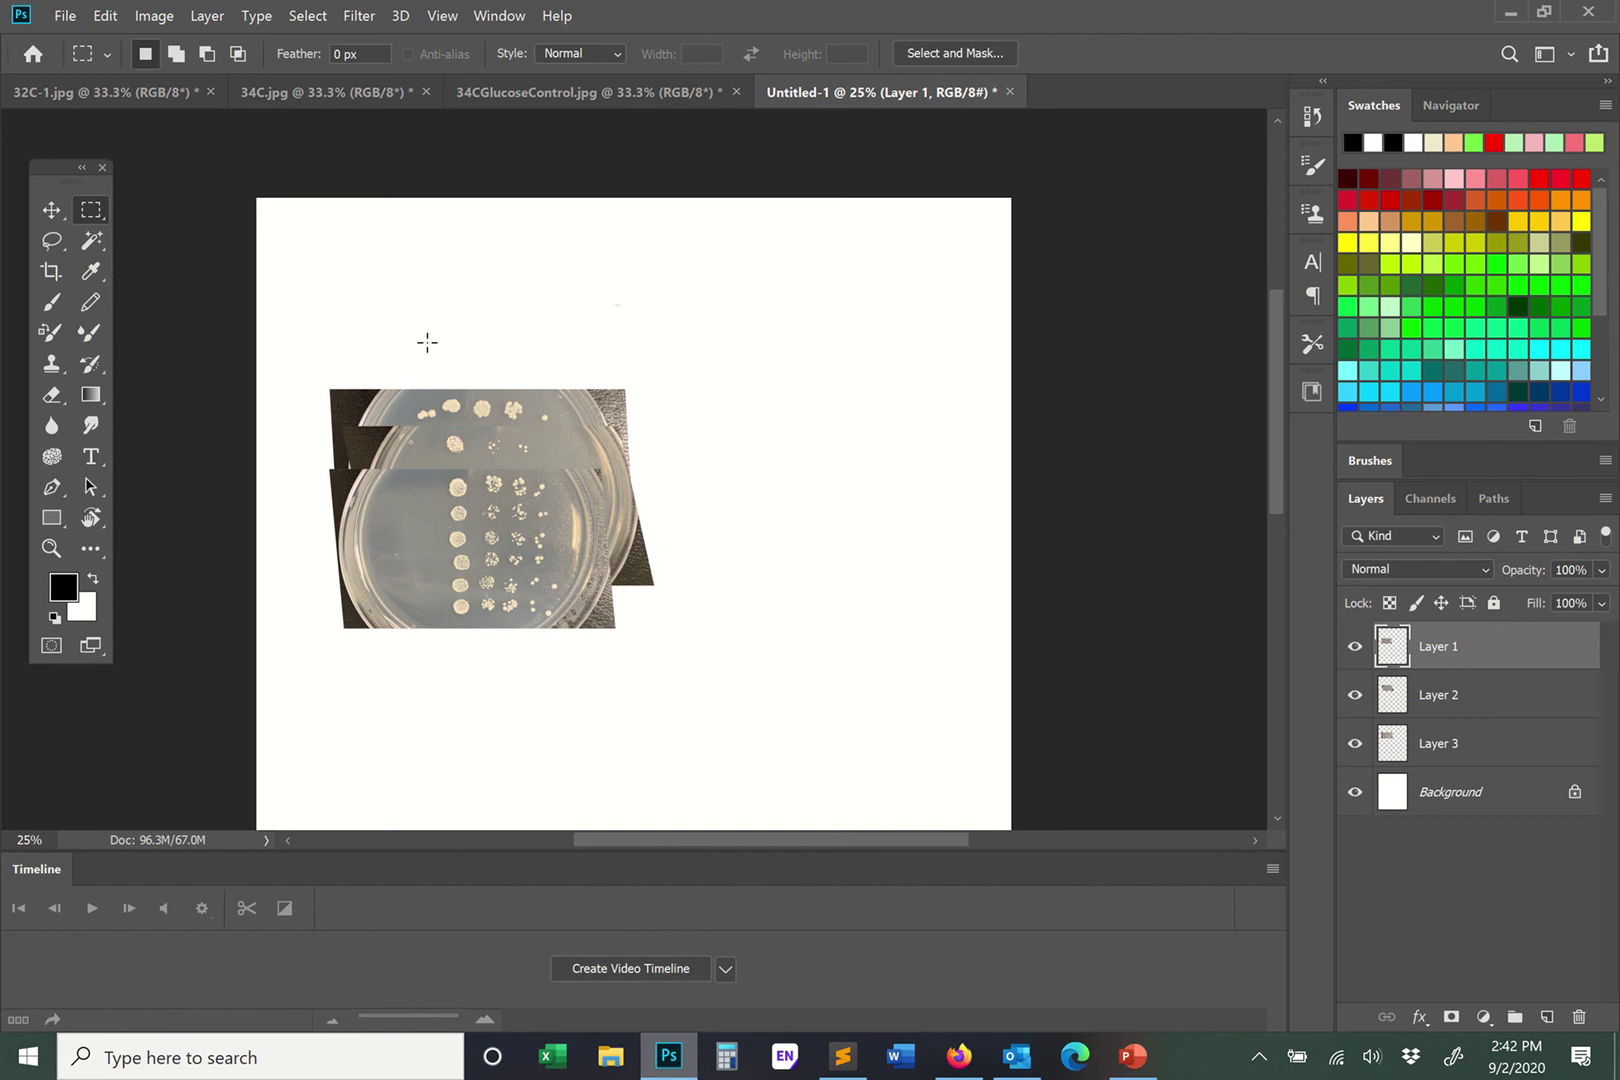
pyautogui.moveTo(427, 338); pyautogui.dragTo(587, 740)
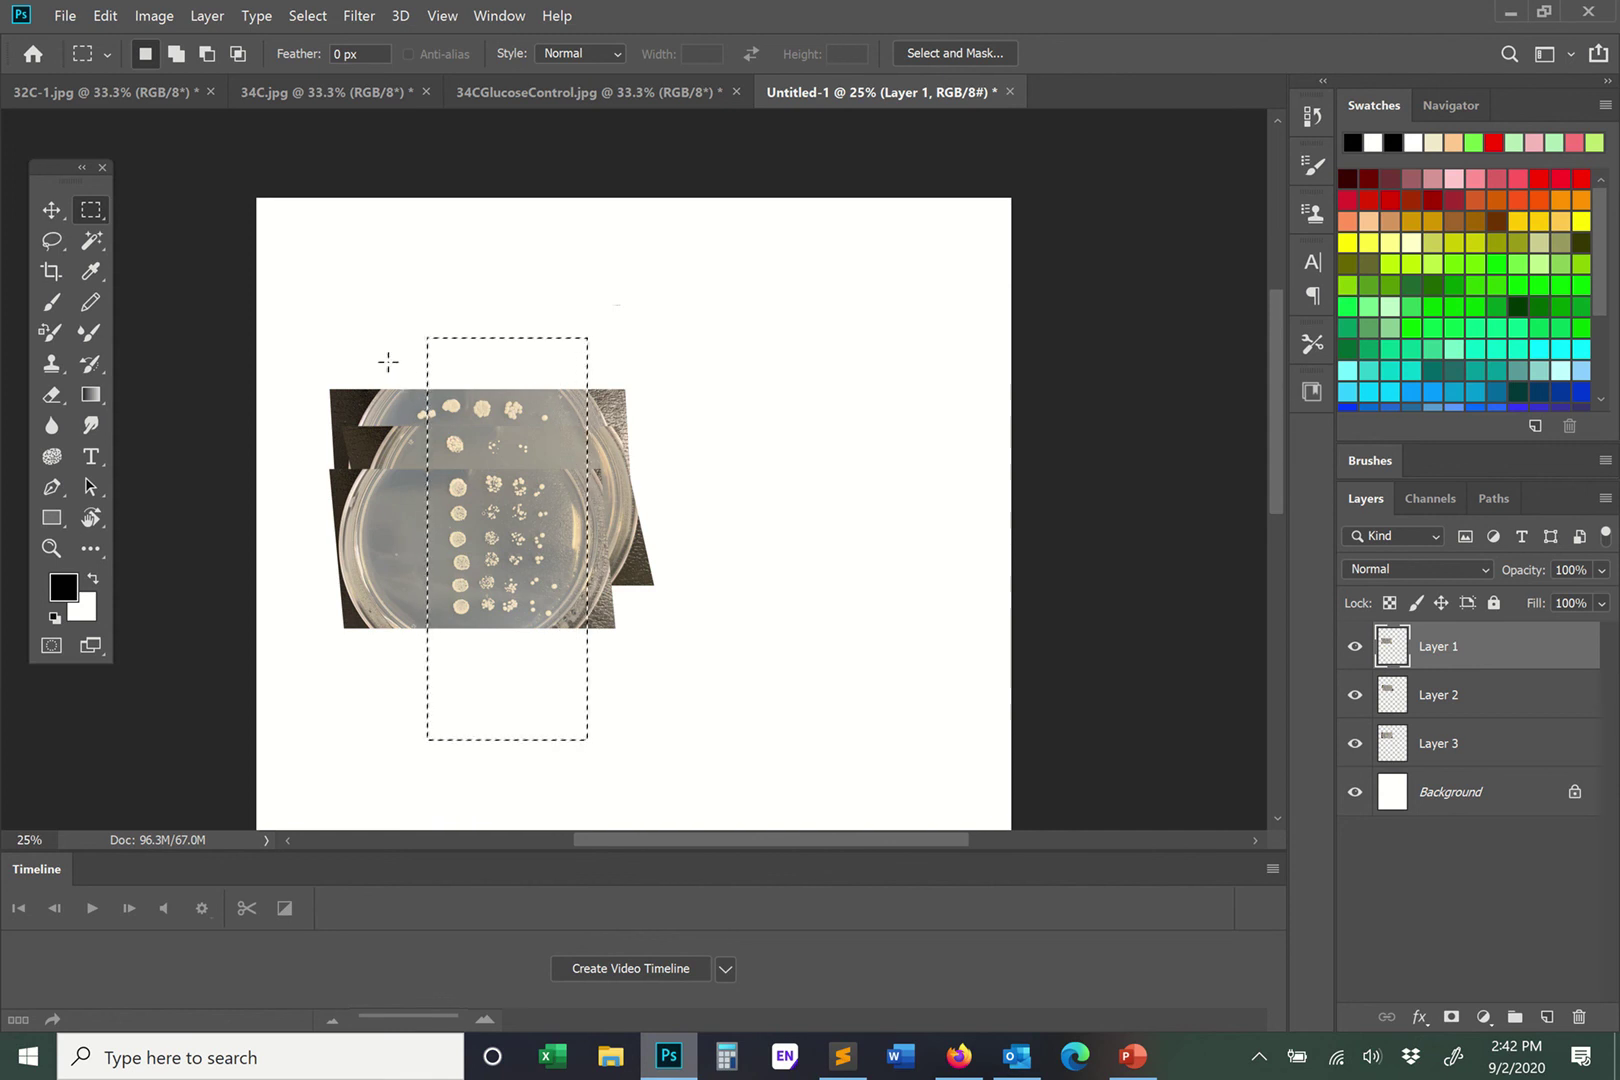
pyautogui.click(390, 360)
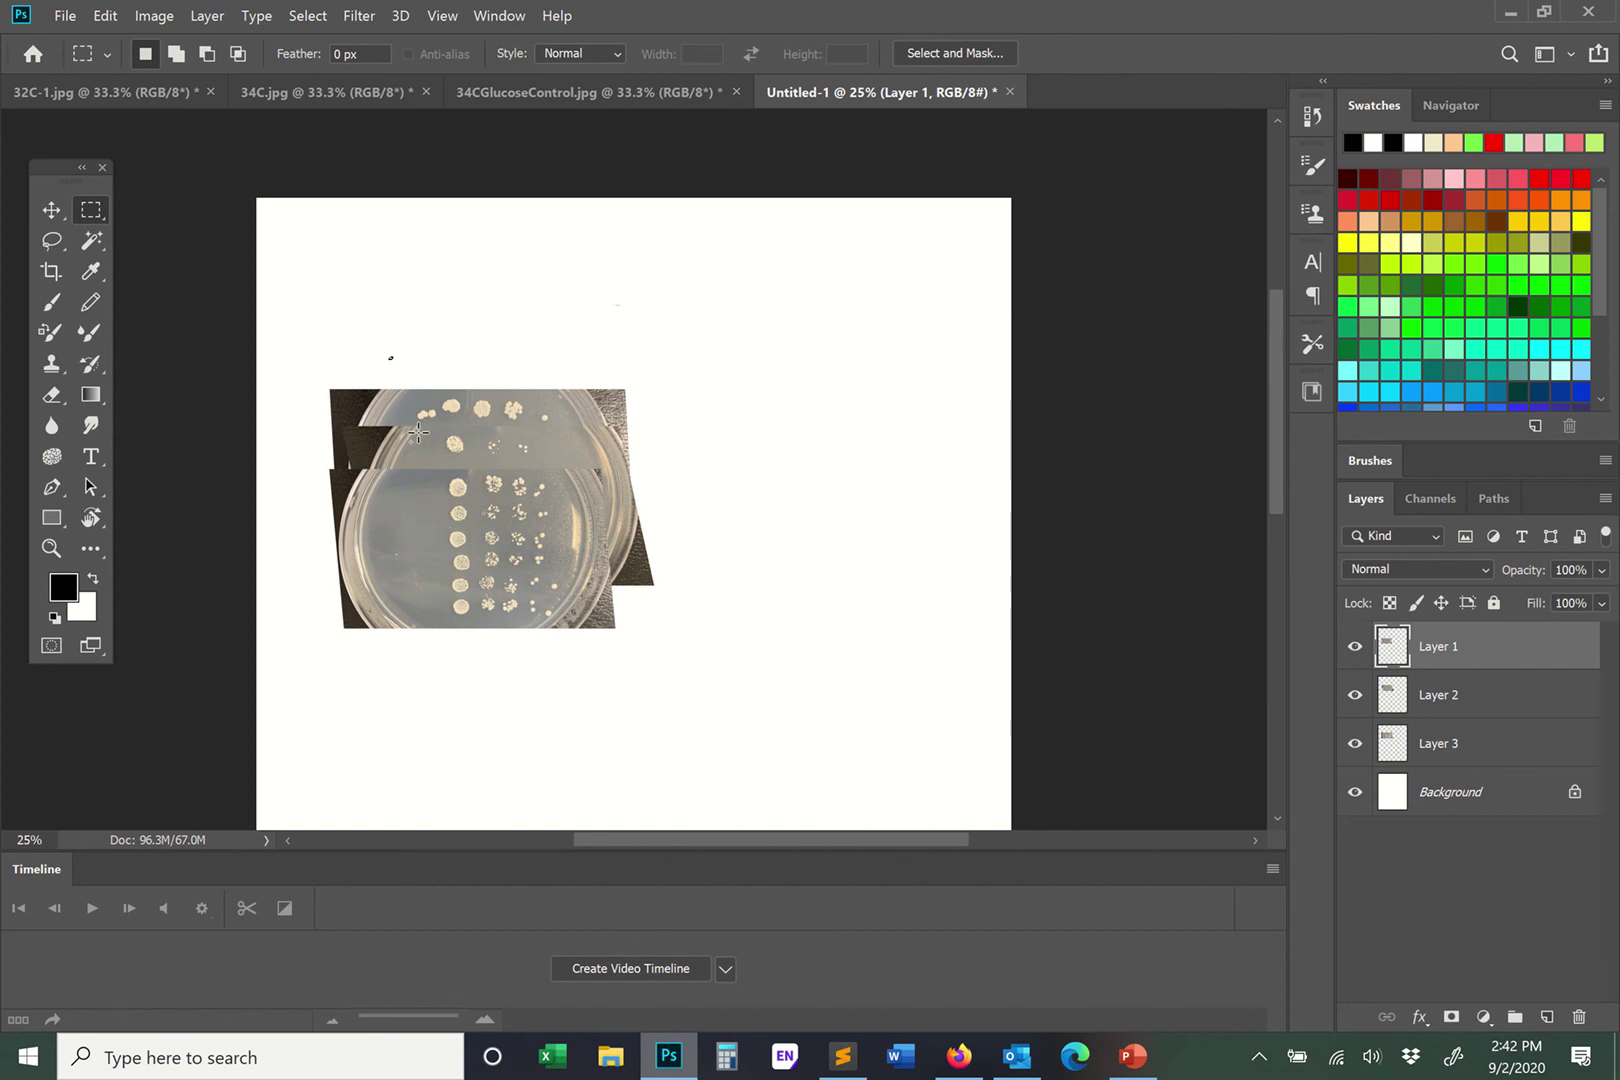
pyautogui.moveTo(414, 360); pyautogui.dragTo(590, 719)
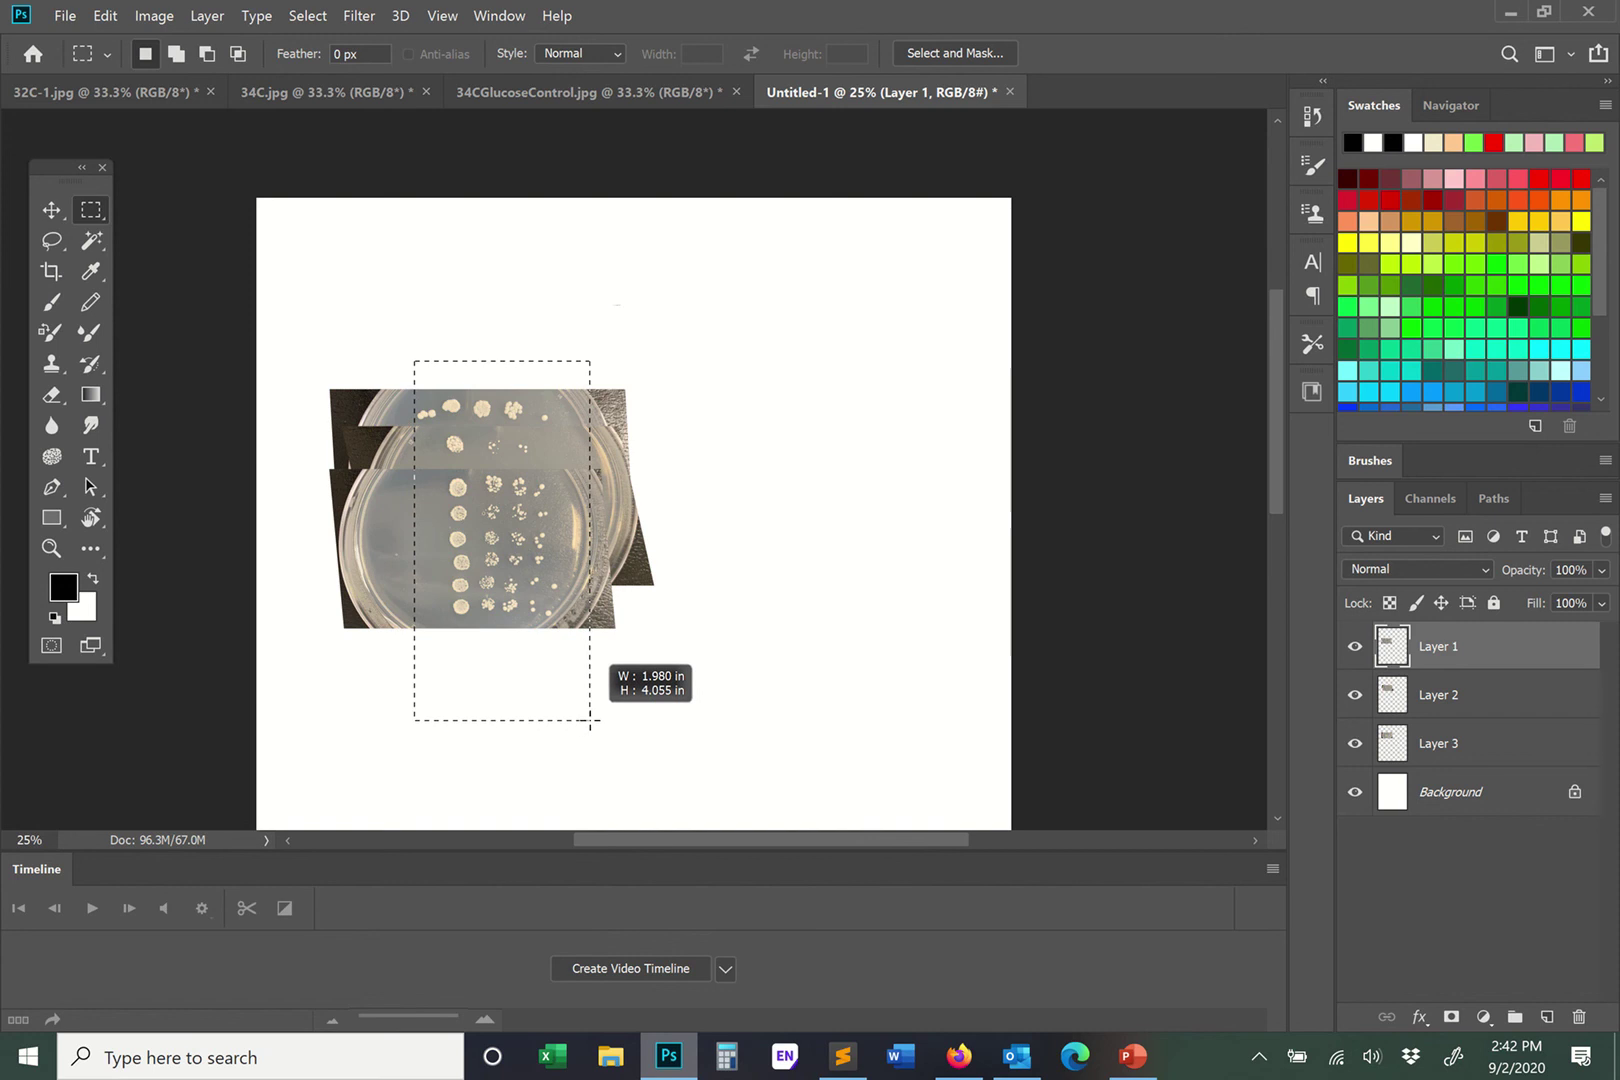
pyautogui.moveTo(590, 719); pyautogui.dragTo(590, 719)
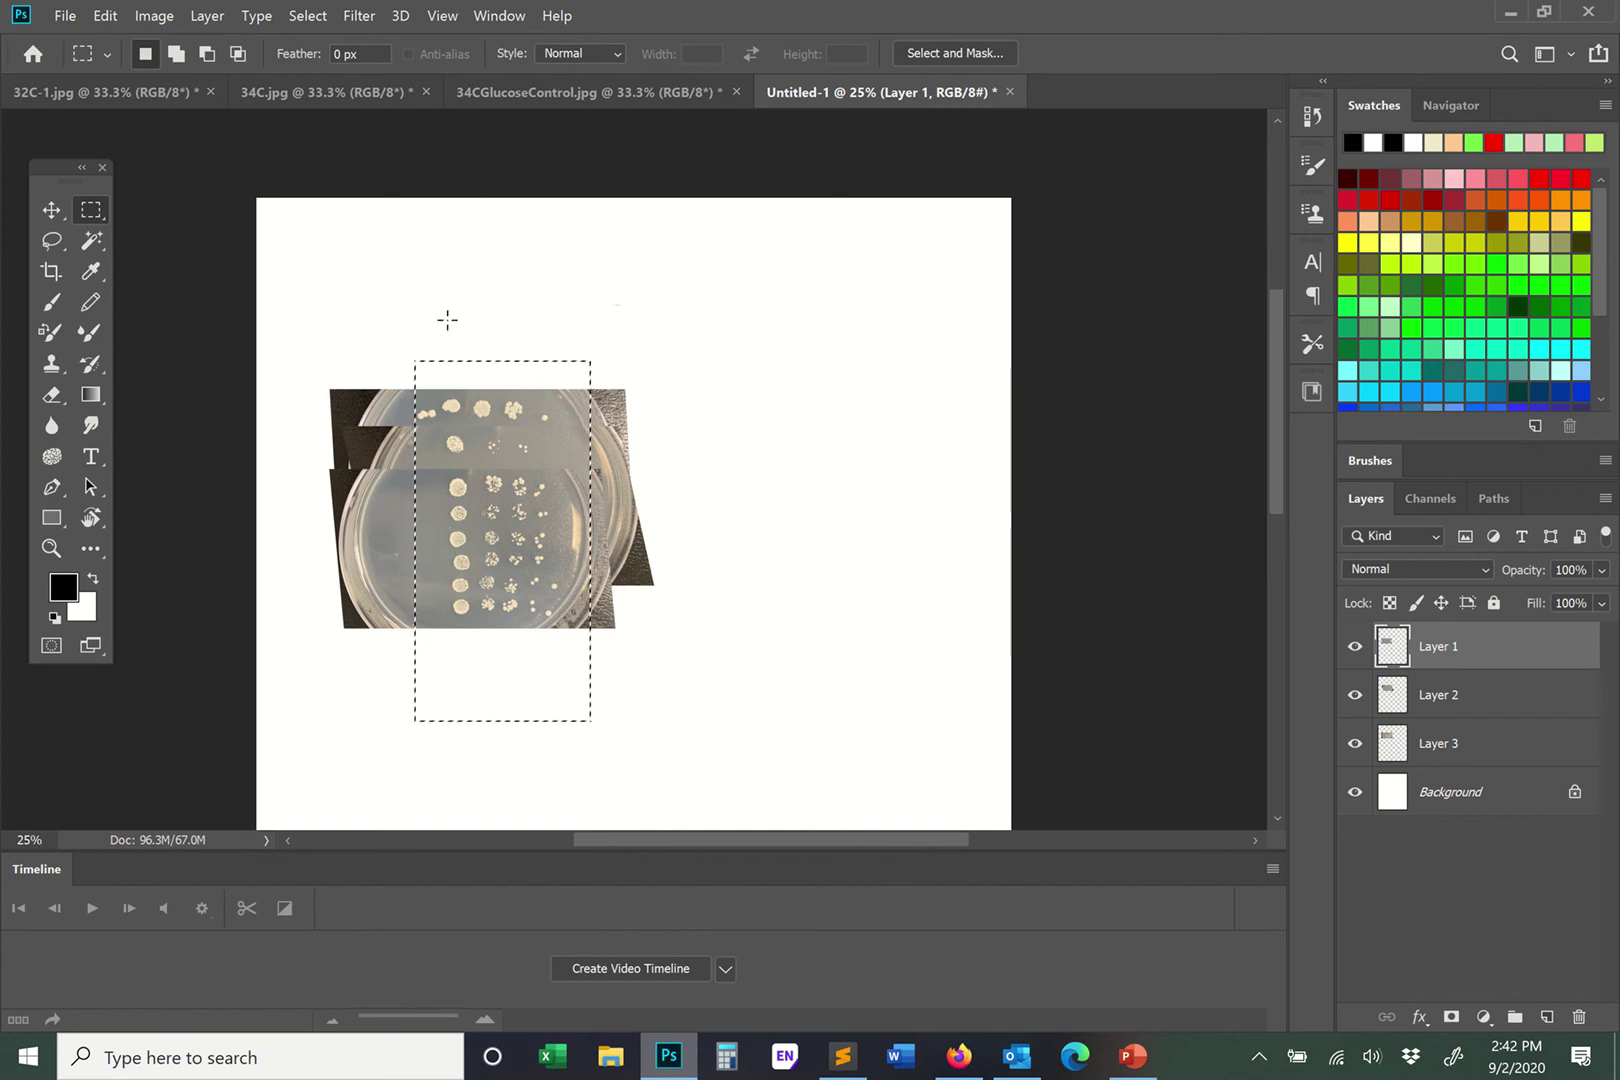
pyautogui.click(415, 357)
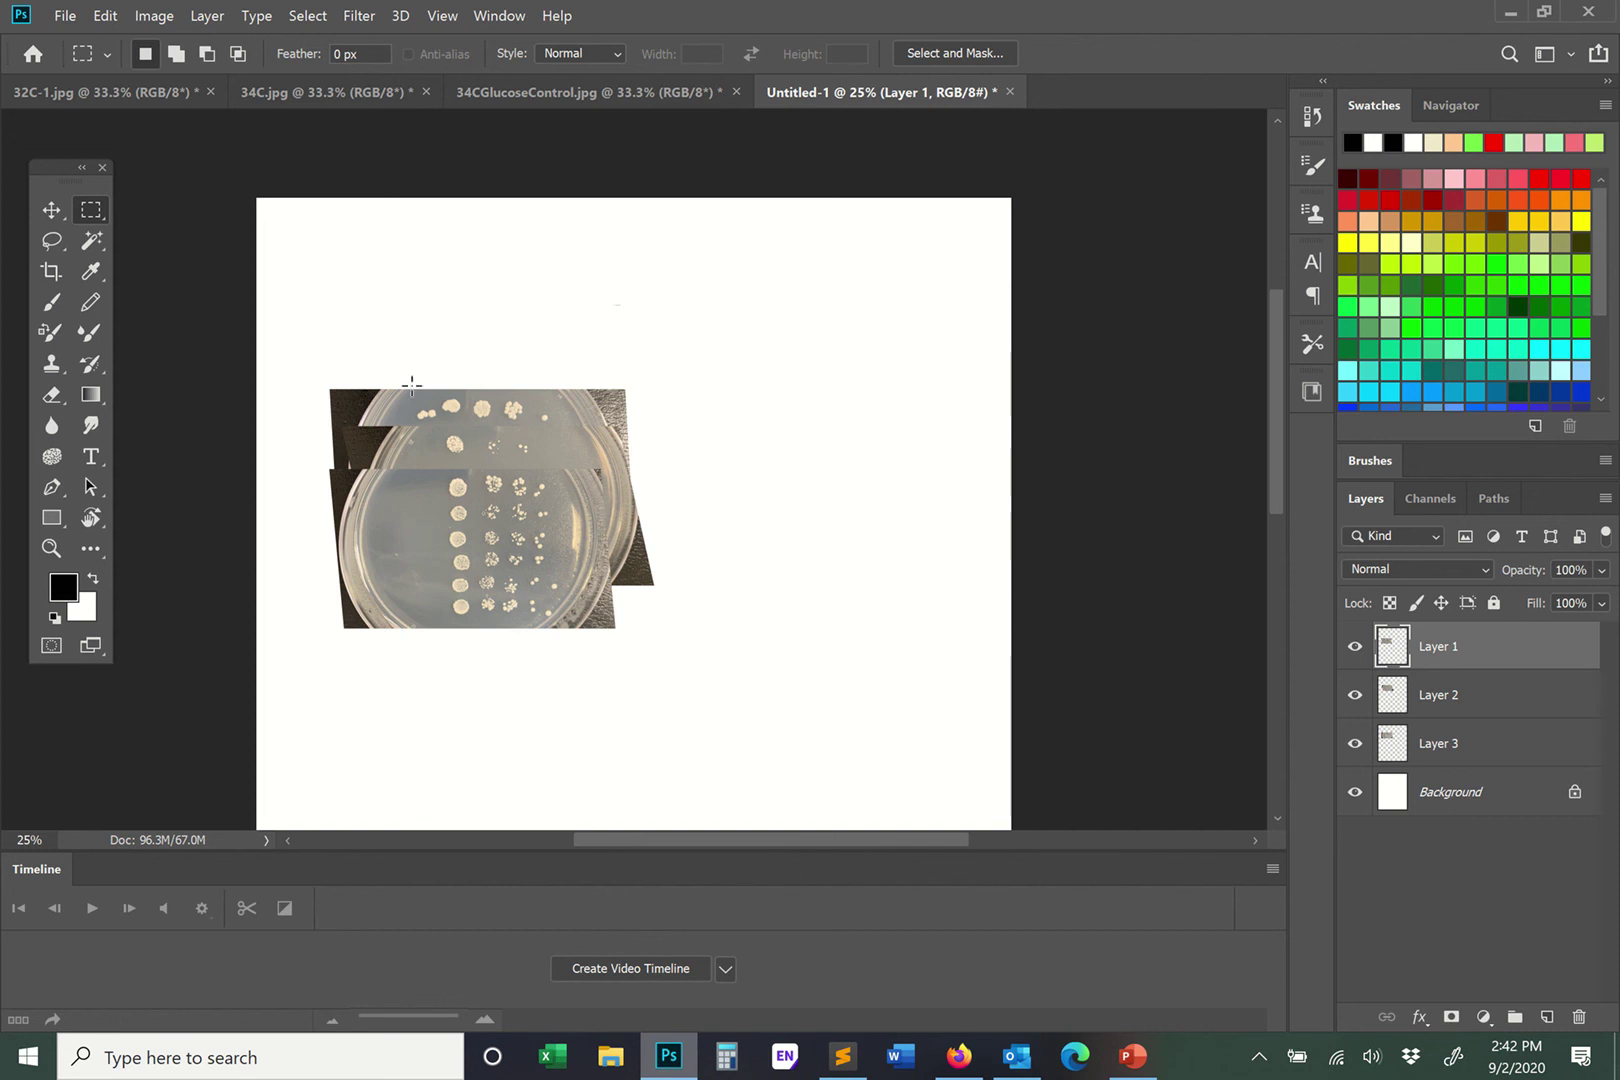
# Step: Make a tall rectangular marquee selection around the colony columns of all three stacked strips and invert it
pyautogui.moveTo(411, 369); pyautogui.dragTo(593, 663)
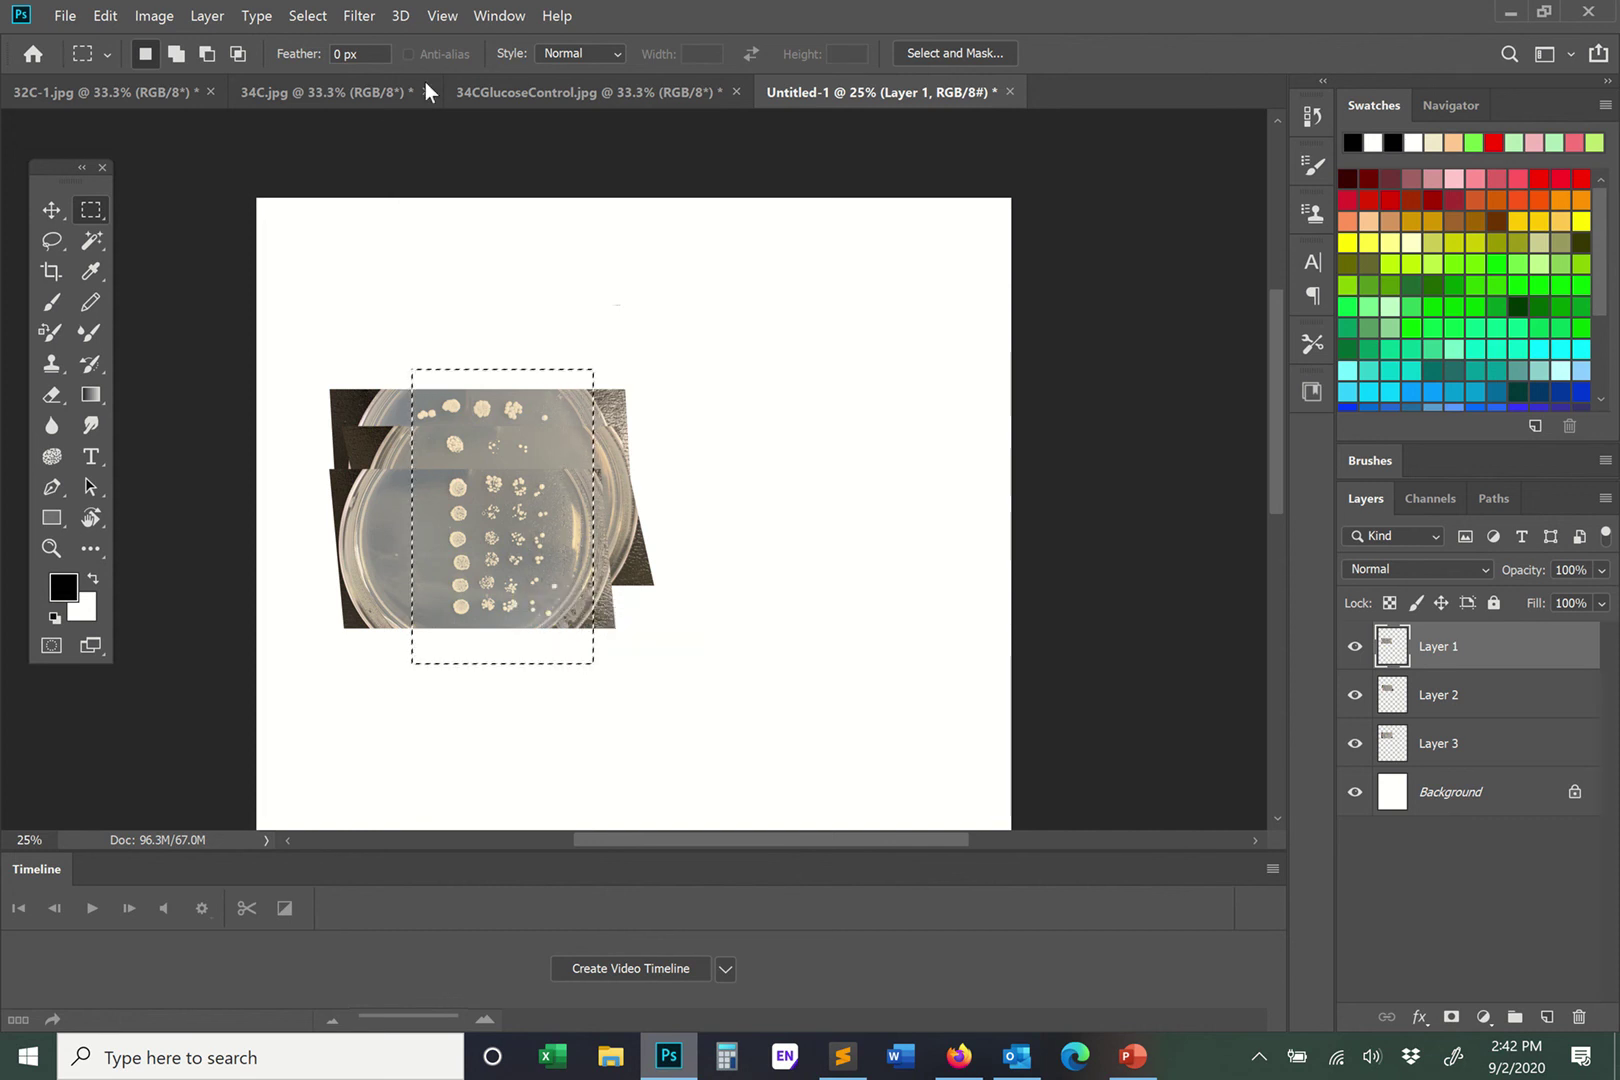
pyautogui.click(320, 13)
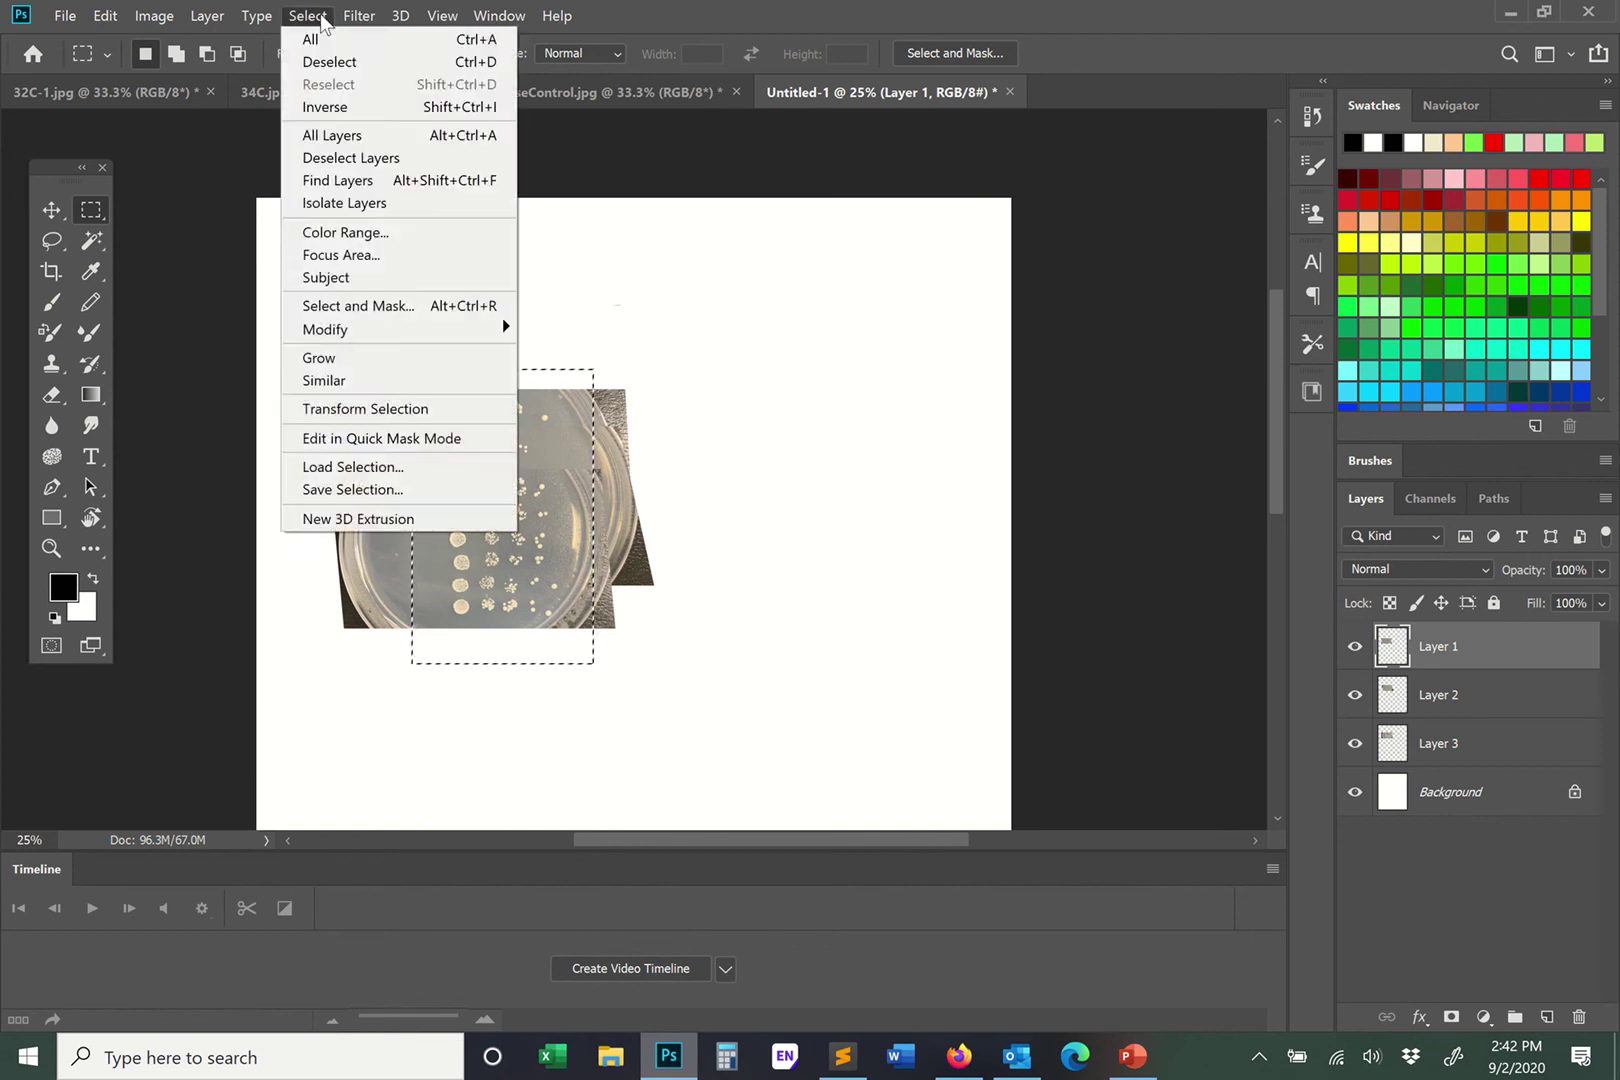
pyautogui.click(320, 13)
pyautogui.click(320, 13)
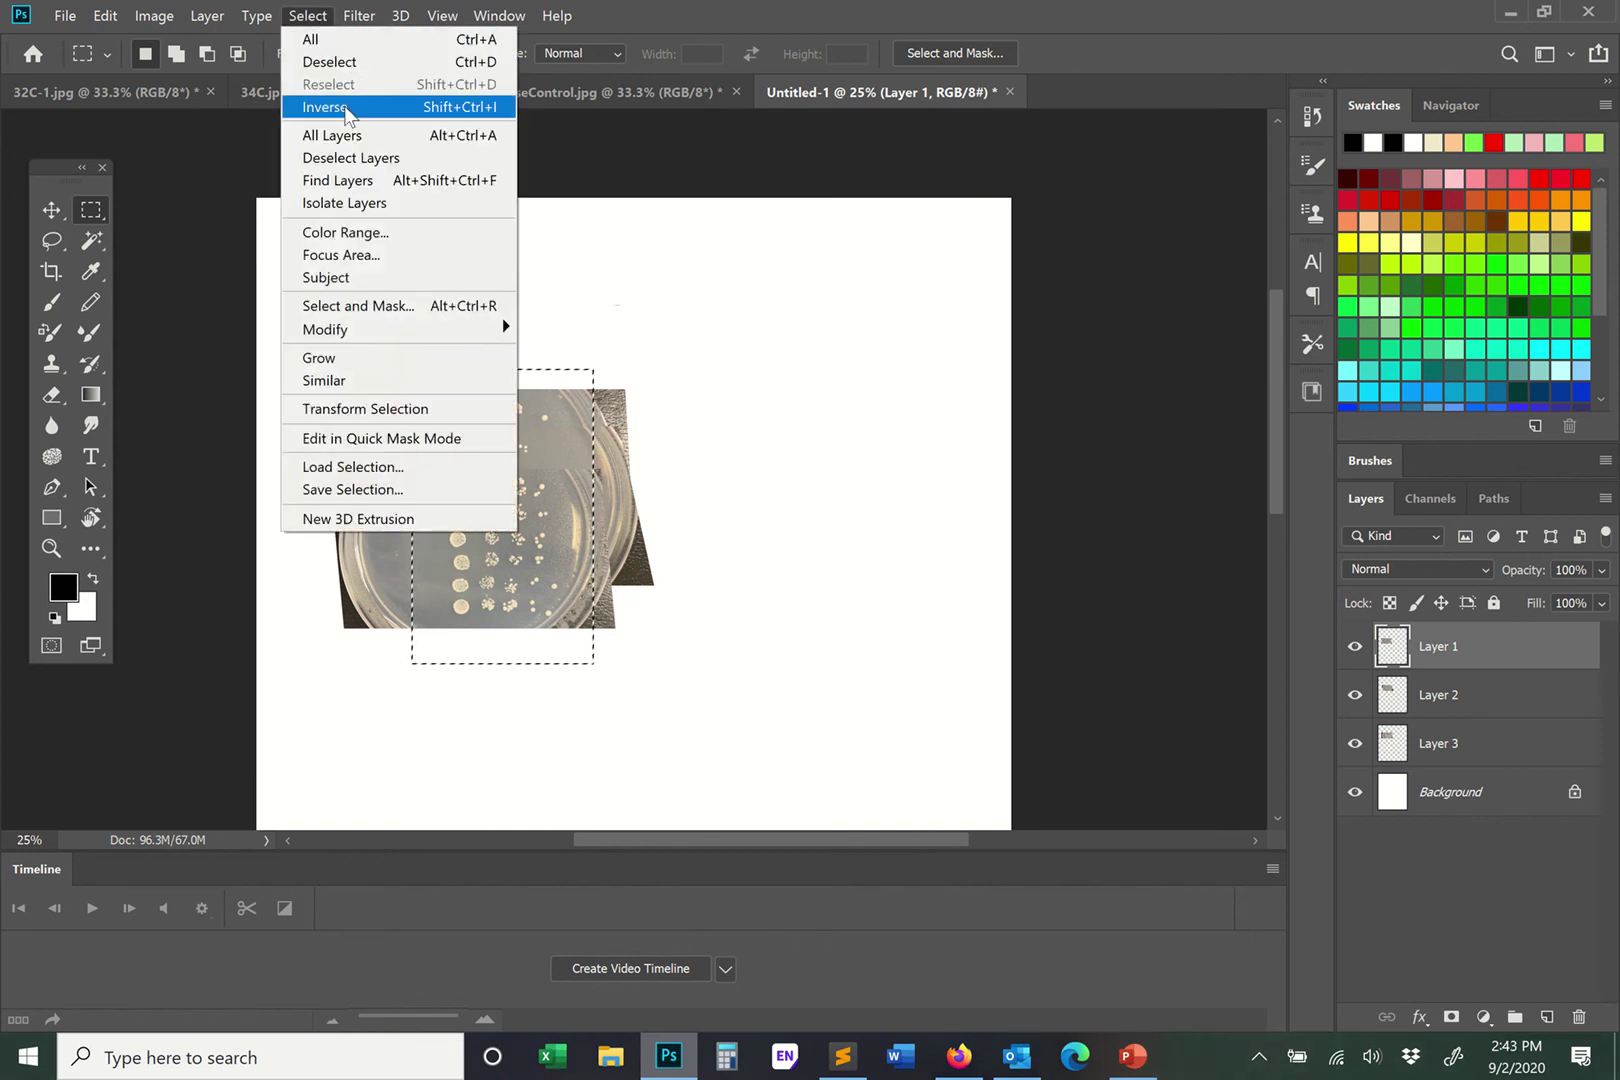
pyautogui.click(345, 105)
# Step: Erase the parts of Layer 1, Layer 2 and Layer 3 outside the tall rectangle around the colonies
pyautogui.press('e')
pyautogui.moveTo(608, 411)
pyautogui.mouseDown()
pyautogui.moveTo(610, 711)
pyautogui.moveTo(428, 707)
pyautogui.moveTo(410, 618)
pyautogui.moveTo(366, 609)
pyautogui.moveTo(370, 634)
pyautogui.moveTo(338, 527)
pyautogui.mouseUp()
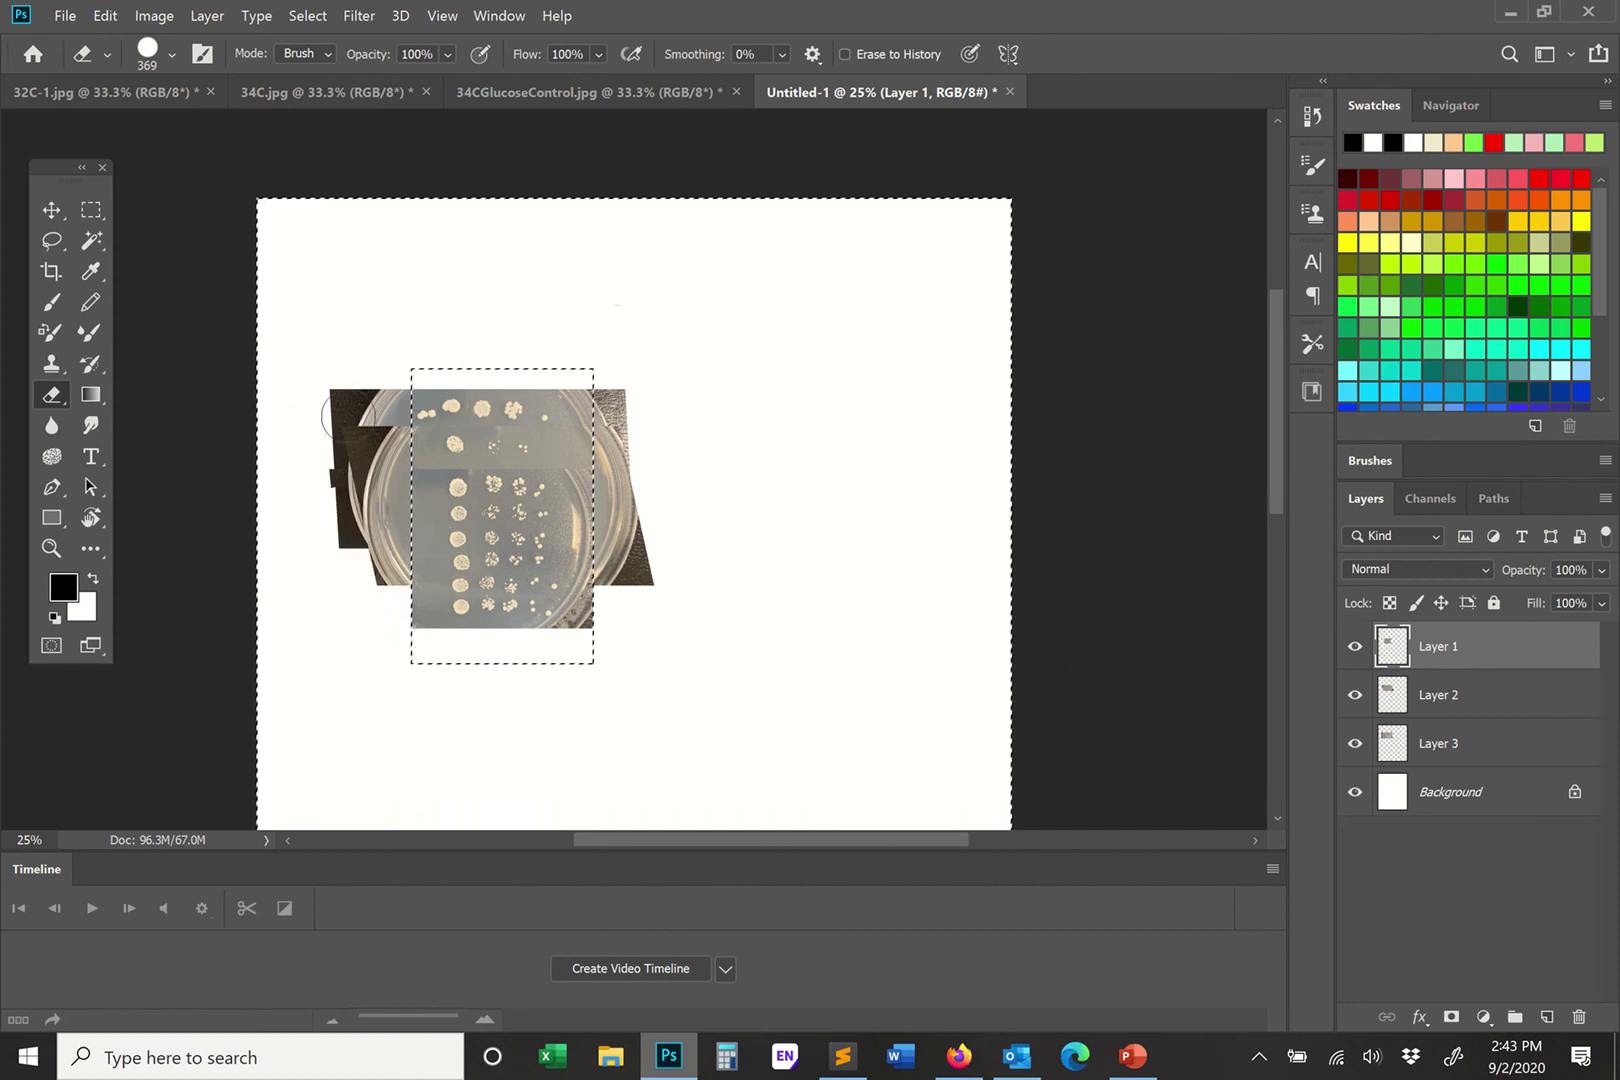
pyautogui.click(1481, 694)
pyautogui.moveTo(654, 491)
pyautogui.mouseDown()
pyautogui.moveTo(612, 590)
pyautogui.moveTo(615, 392)
pyautogui.moveTo(646, 633)
pyautogui.moveTo(647, 566)
pyautogui.mouseUp()
pyautogui.moveTo(373, 588)
pyautogui.mouseDown()
pyautogui.moveTo(400, 506)
pyautogui.moveTo(406, 586)
pyautogui.moveTo(390, 443)
pyautogui.mouseUp()
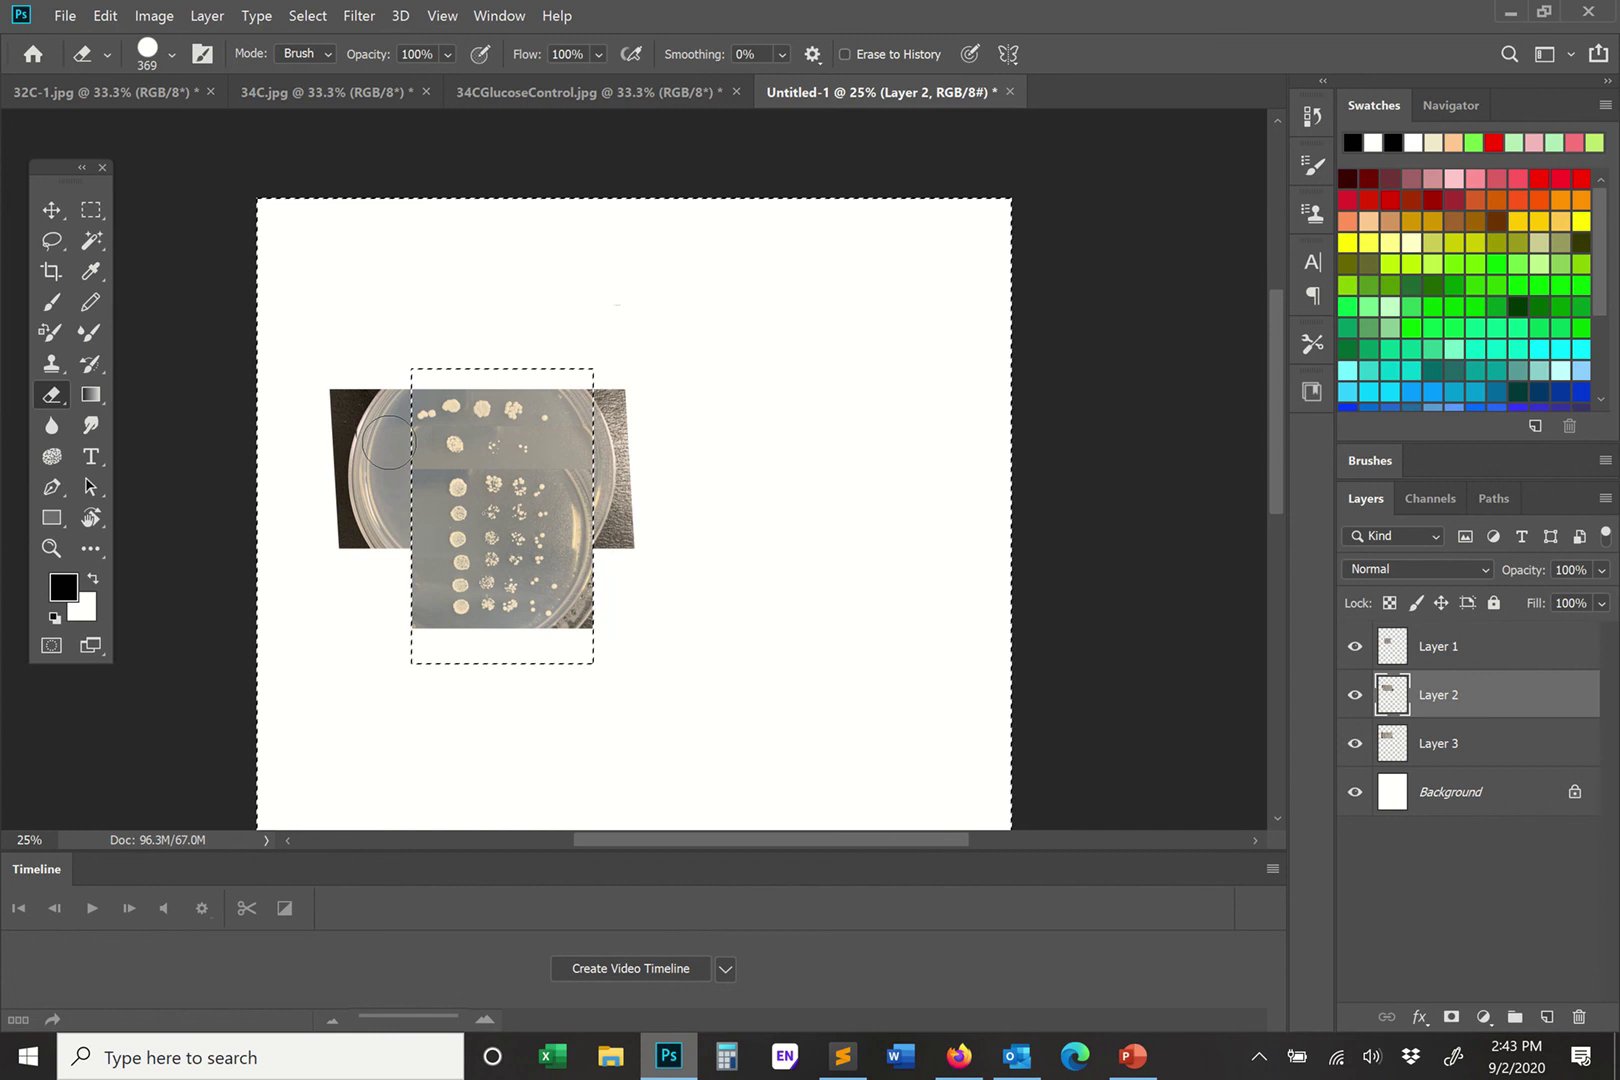
pyautogui.click(1481, 729)
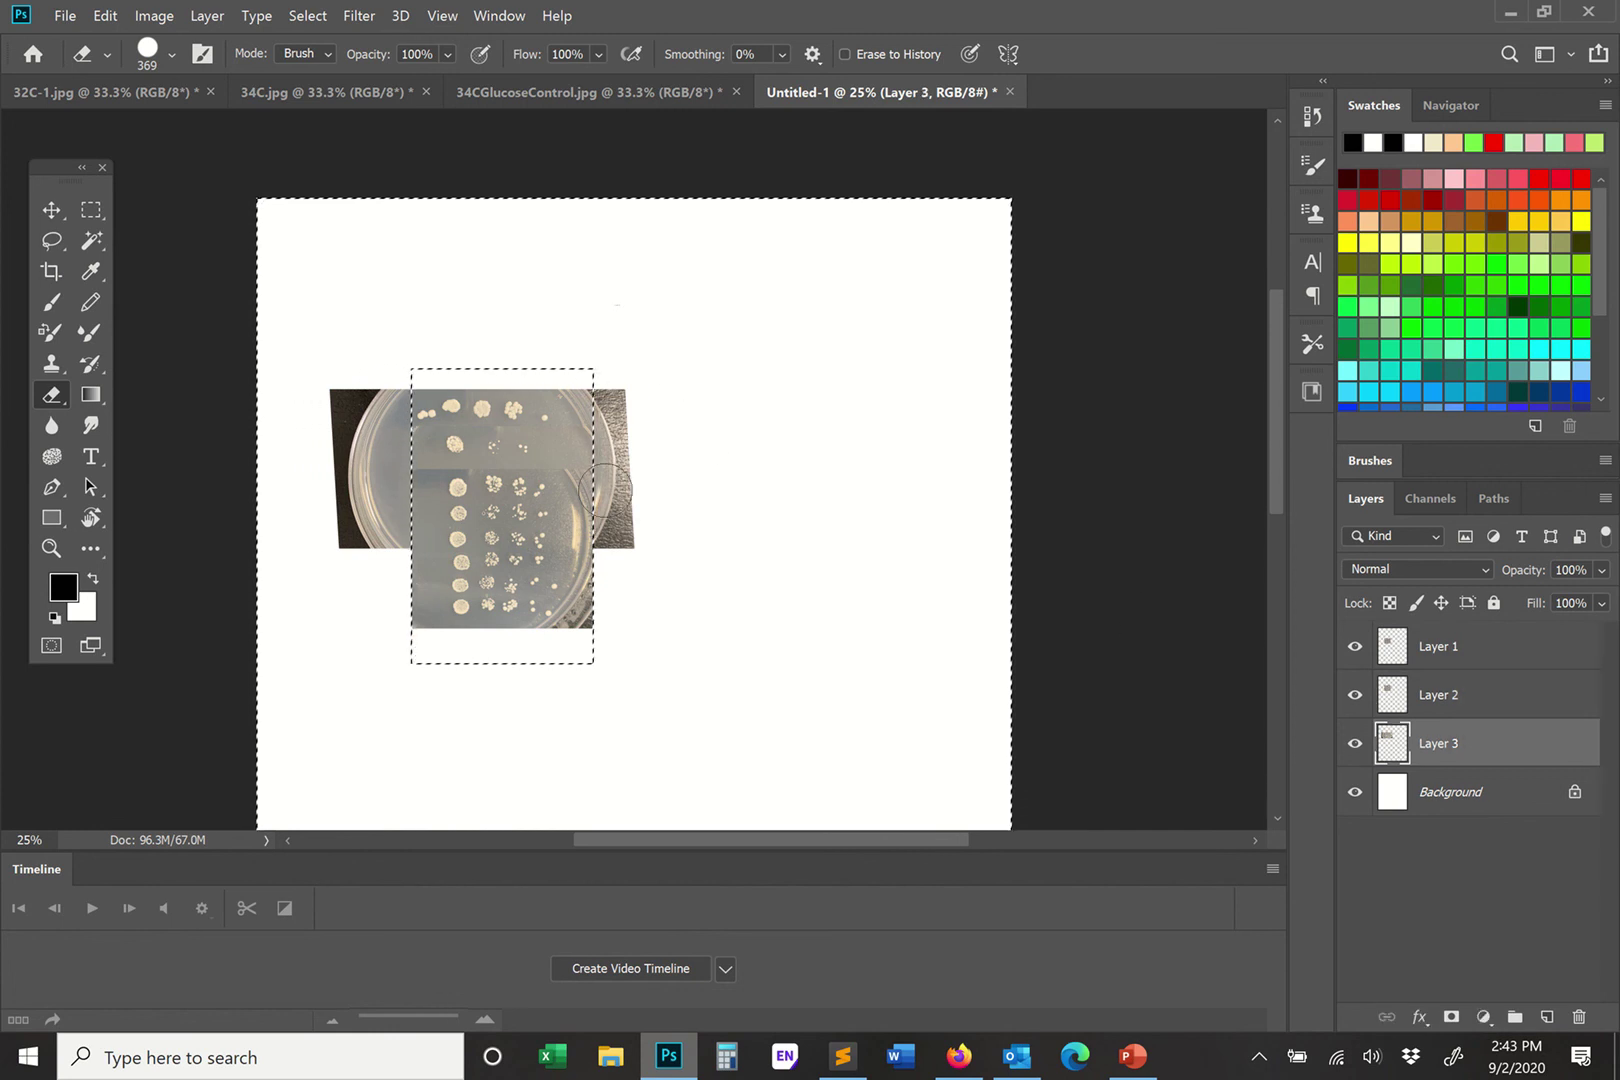
pyautogui.moveTo(606, 476); pyautogui.dragTo(597, 423)
pyautogui.click(387, 414)
pyautogui.moveTo(402, 557)
pyautogui.mouseDown()
pyautogui.moveTo(358, 557)
pyautogui.moveTo(336, 362)
pyautogui.moveTo(318, 394)
pyautogui.mouseUp()
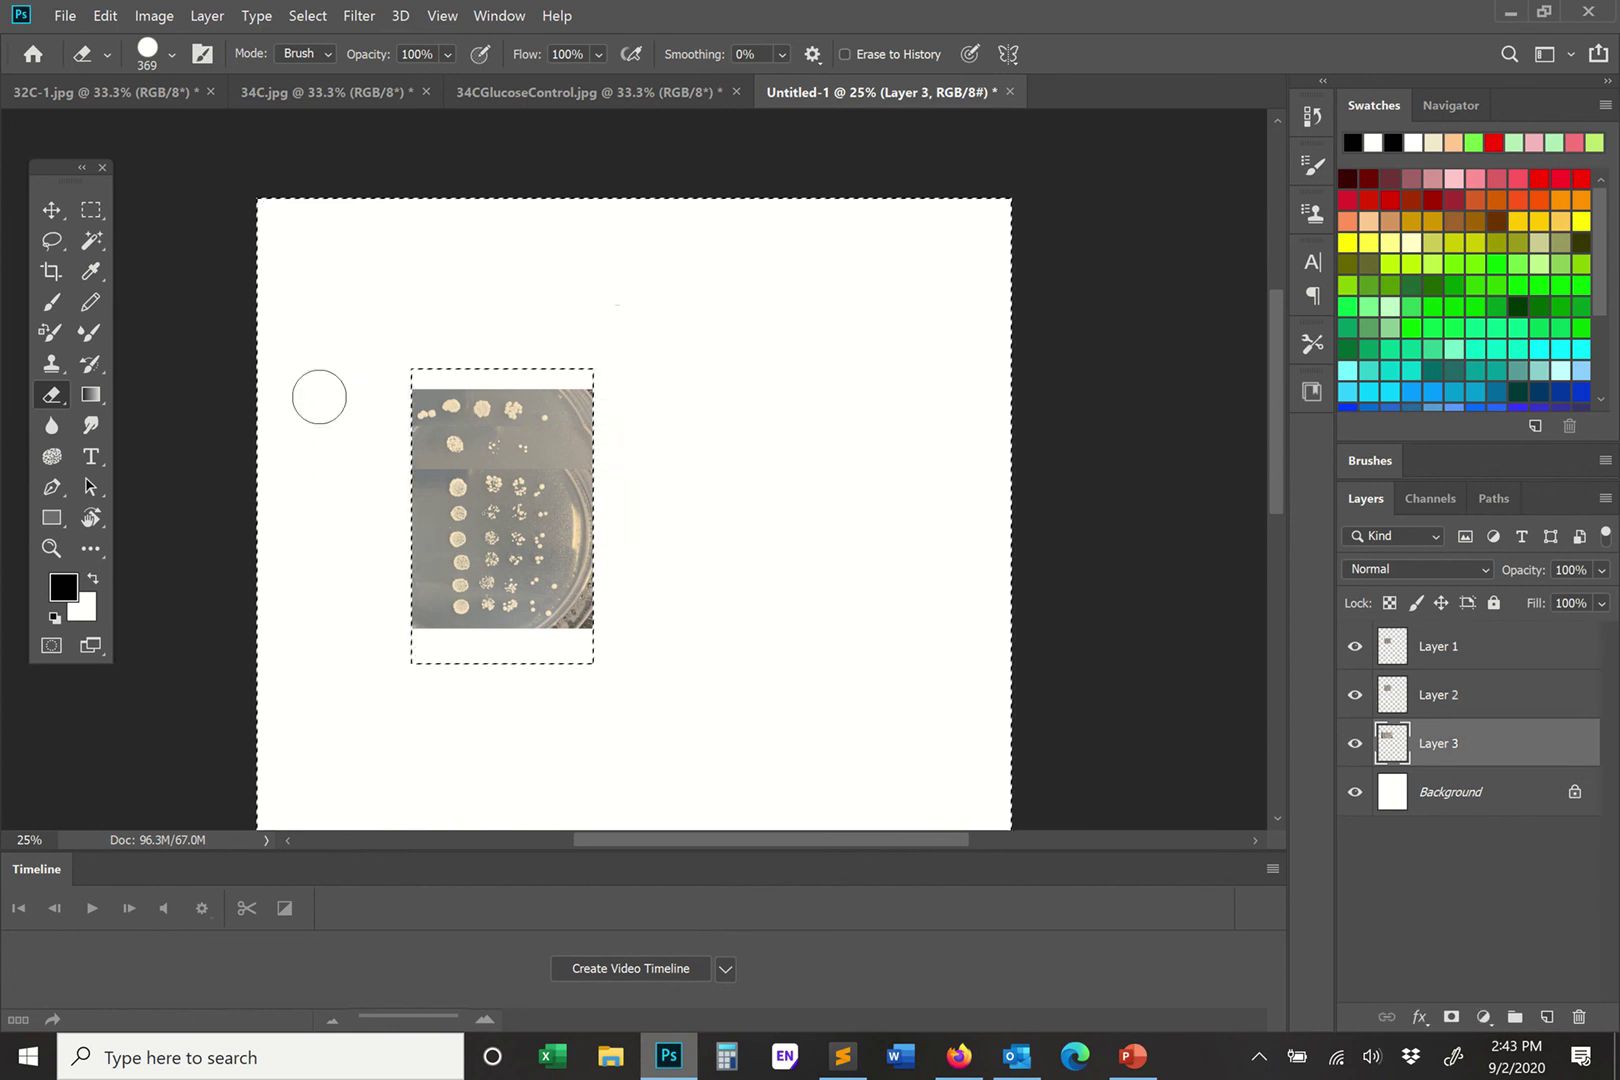
# Step: Clear the selection and place the Layer 2 and Layer 1 crops in an evenly spaced, level row to the right of the Layer 3 crop
pyautogui.click(53, 213)
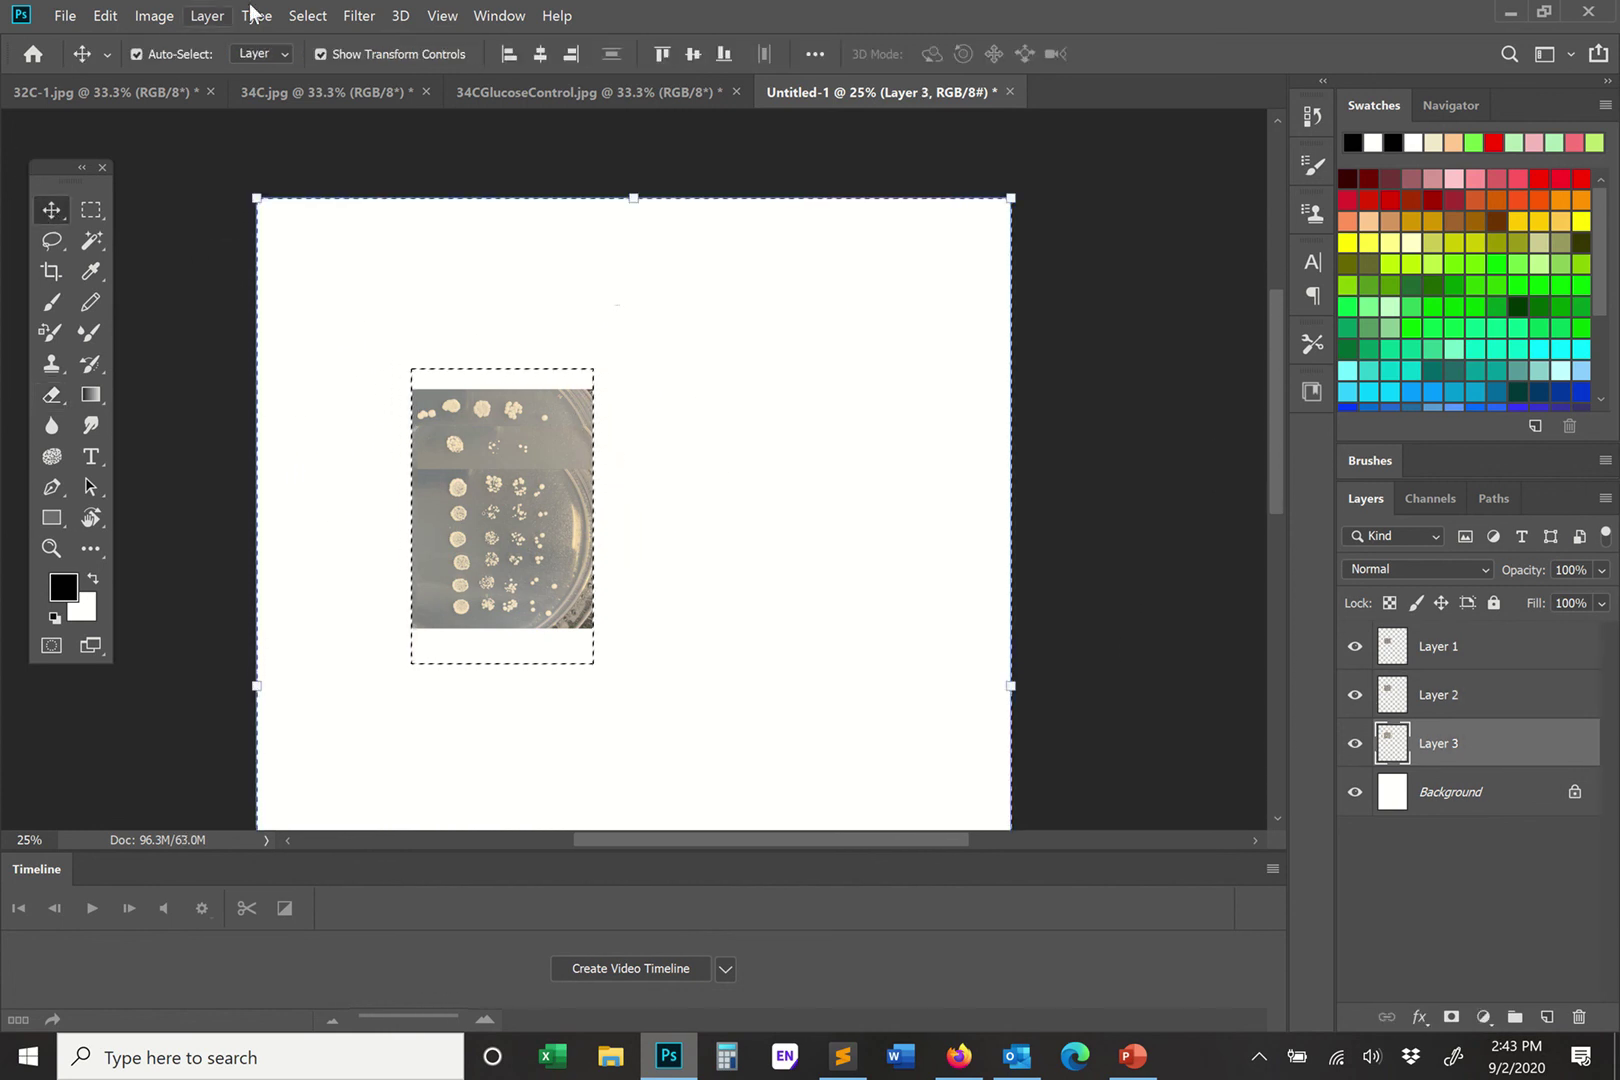
pyautogui.click(358, 15)
pyautogui.click(358, 15)
pyautogui.click(308, 15)
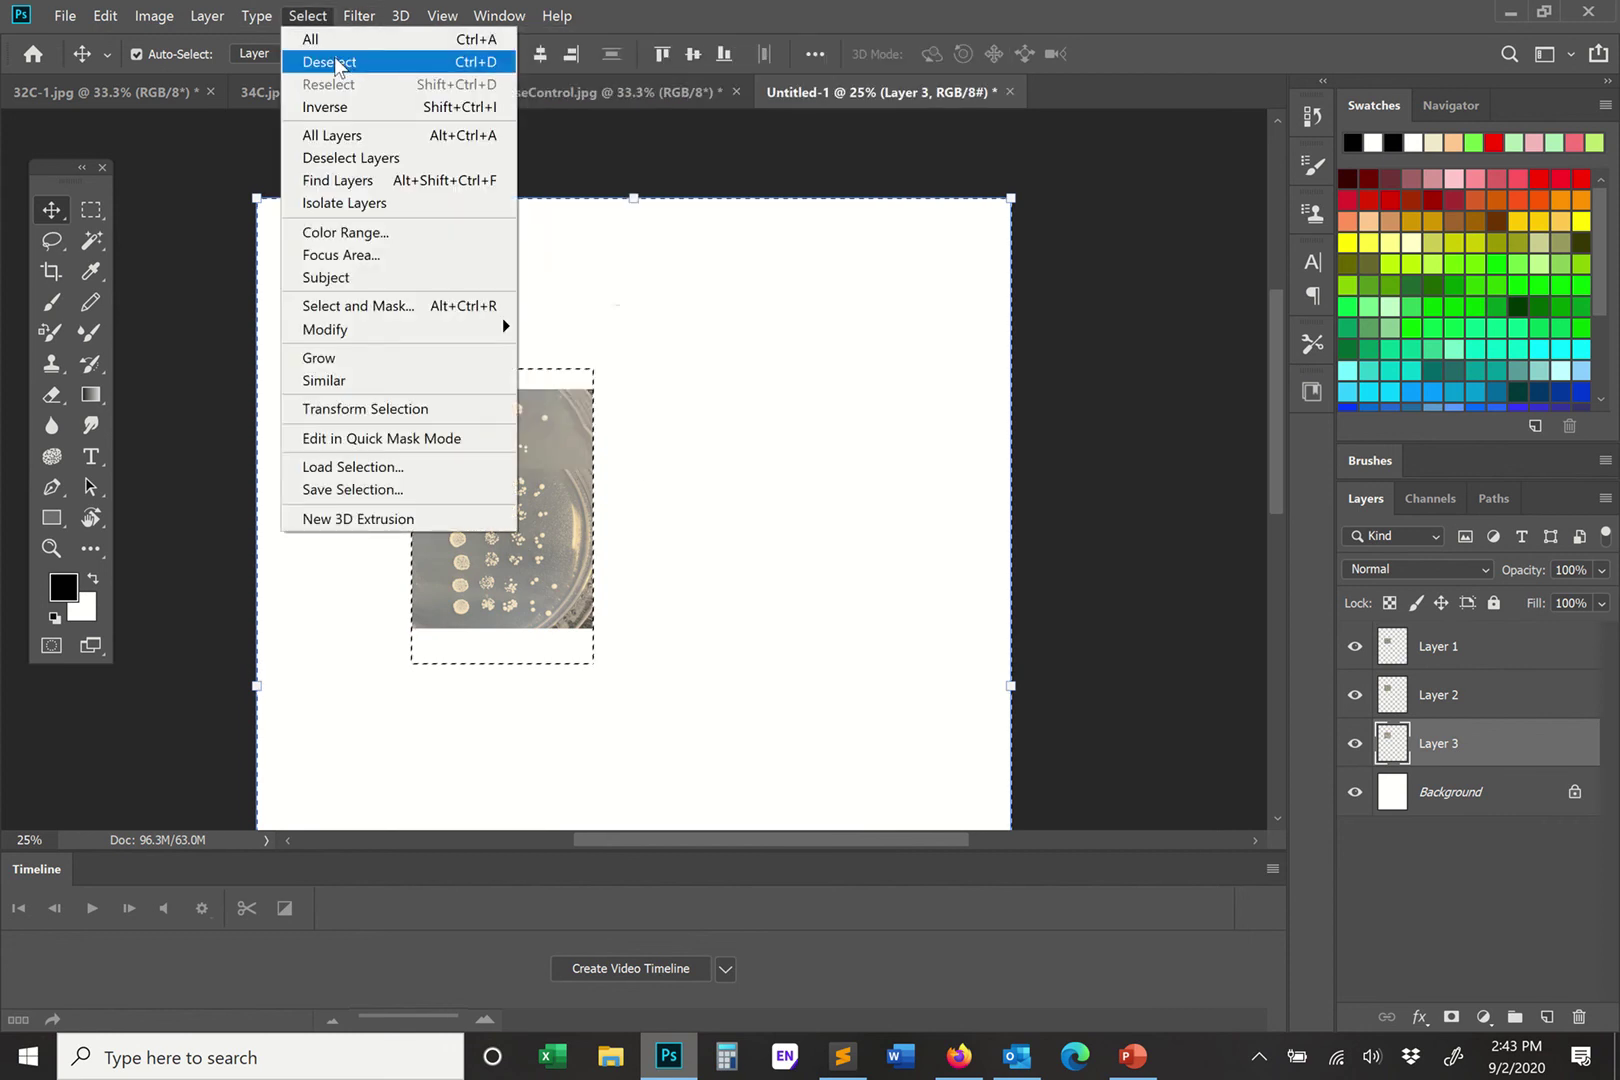
pyautogui.click(340, 61)
pyautogui.moveTo(533, 428); pyautogui.dragTo(703, 410)
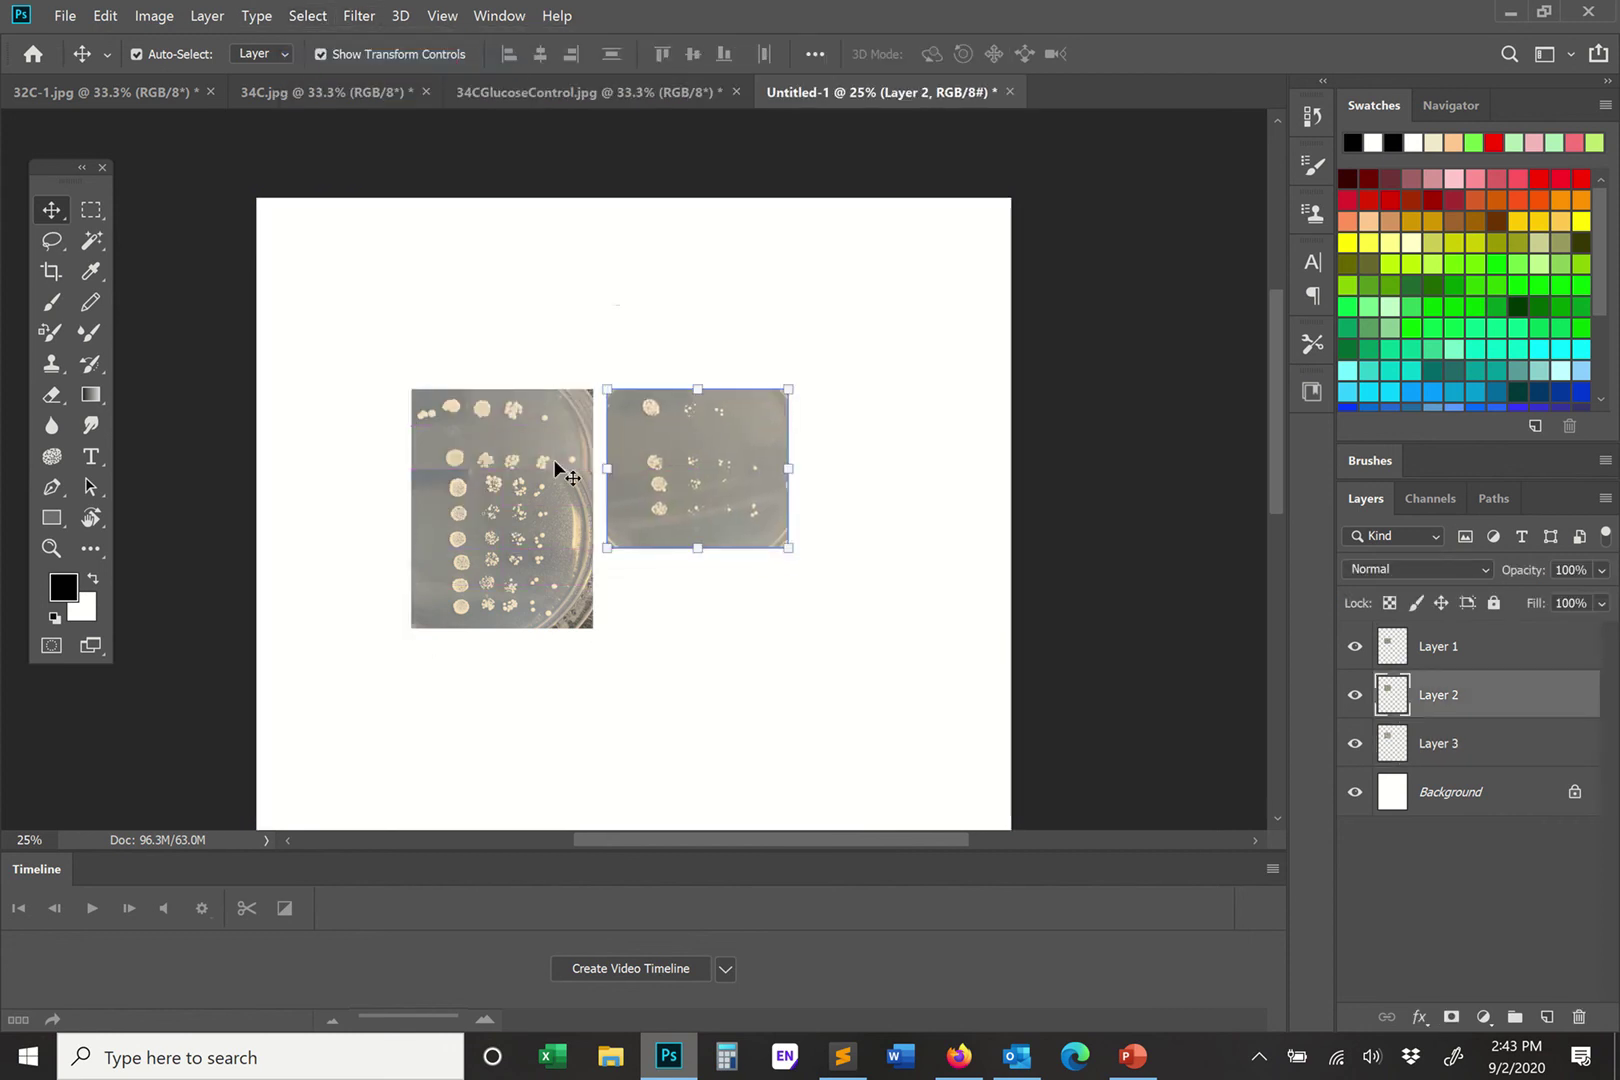
pyautogui.moveTo(517, 516); pyautogui.dragTo(902, 440)
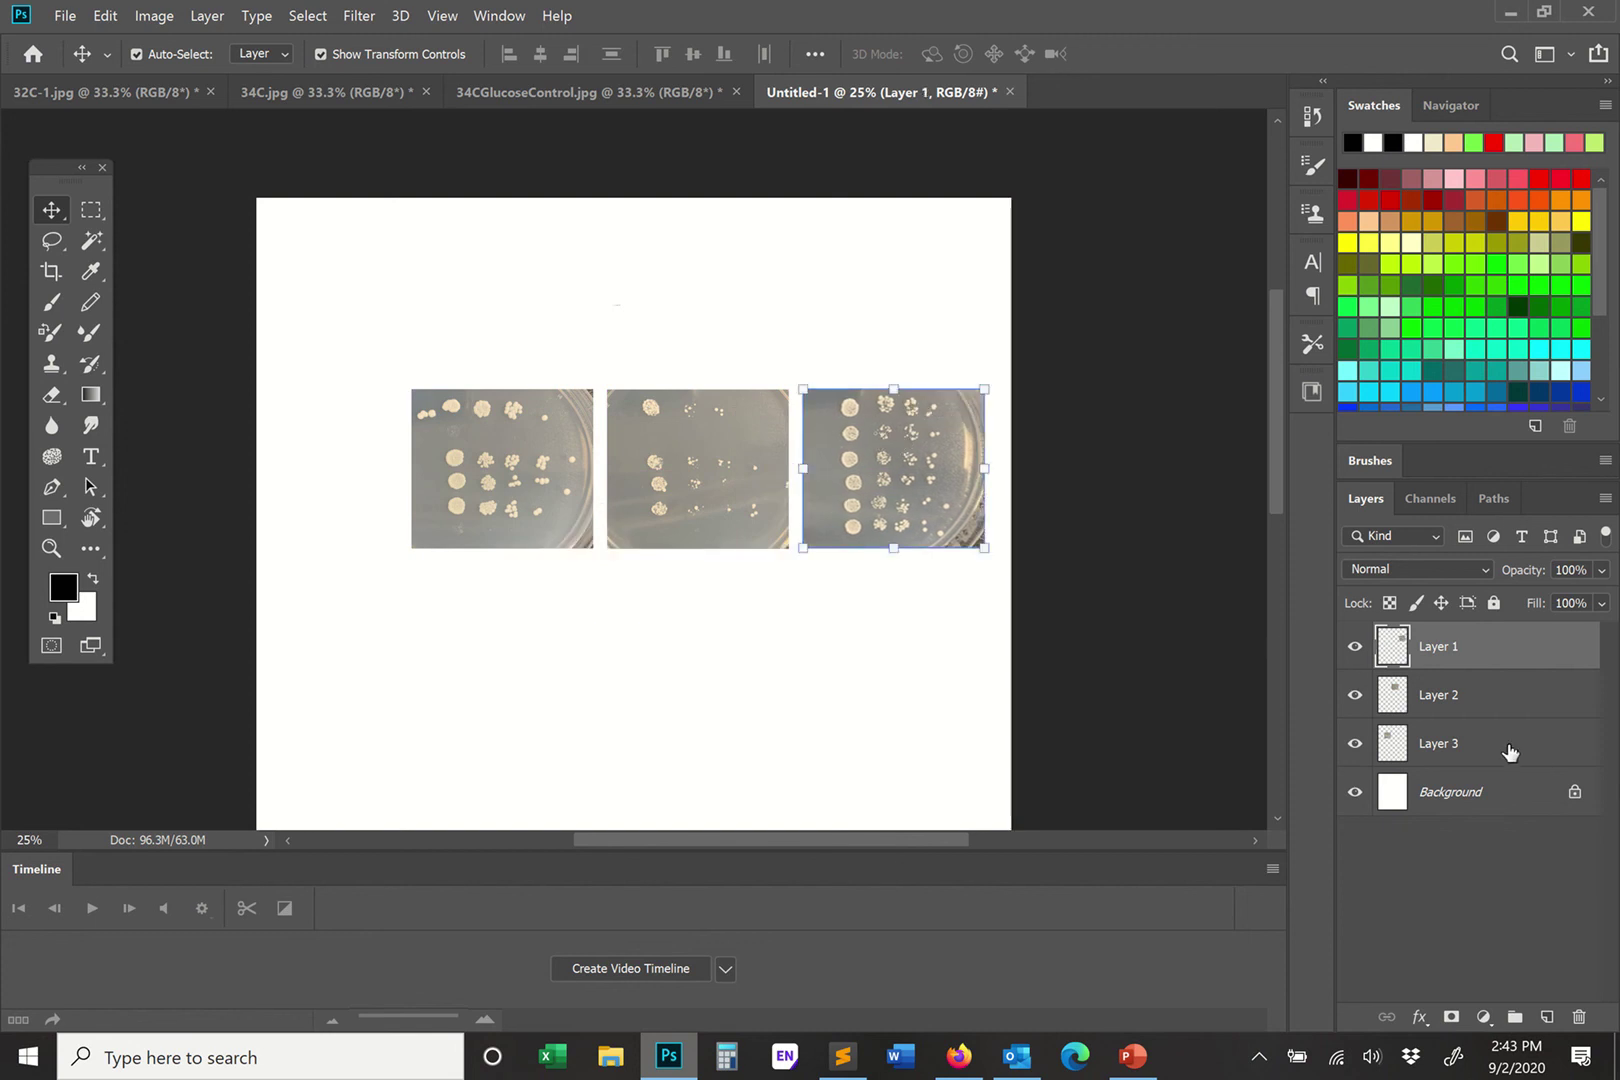
# Step: Move all three plate crops together leftward to roughly centre the row on the page, and reselect Layers 1 to 3
pyautogui.keyDown('shift'); pyautogui.click(1497, 748); pyautogui.keyUp('shift')
pyautogui.moveTo(940, 472); pyautogui.dragTo(846, 476)
pyautogui.click(720, 658)
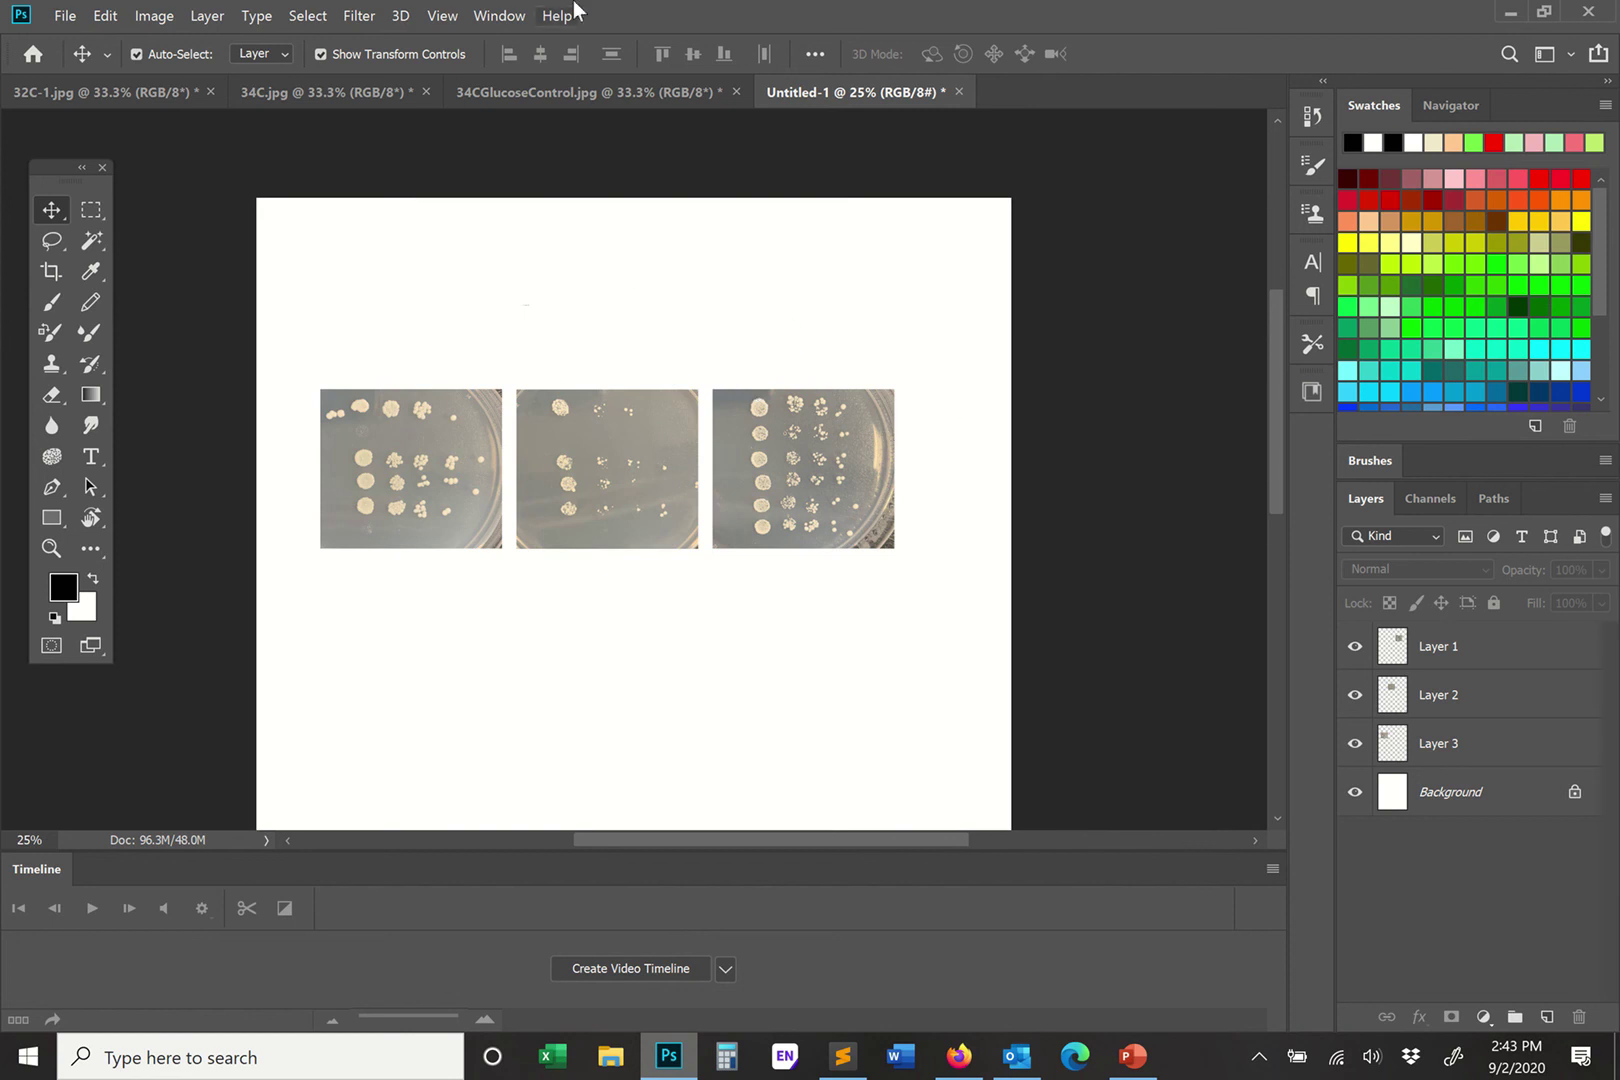
pyautogui.moveTo(575, 3)
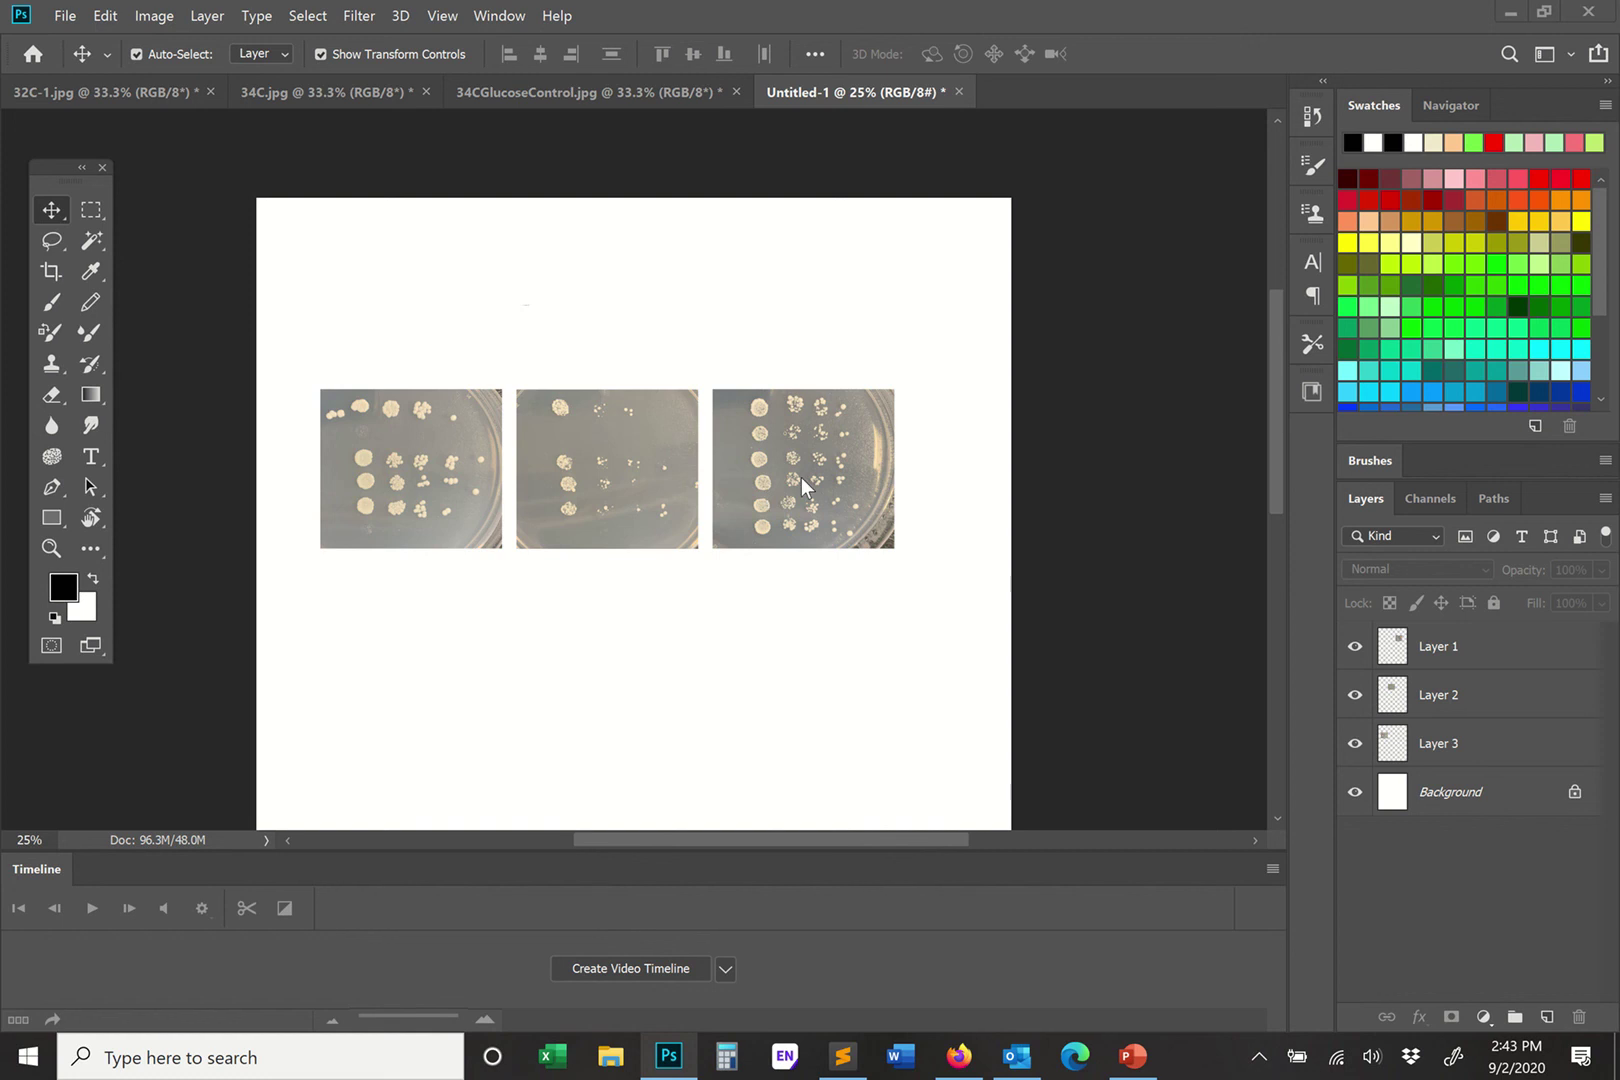
pyautogui.click(1439, 645)
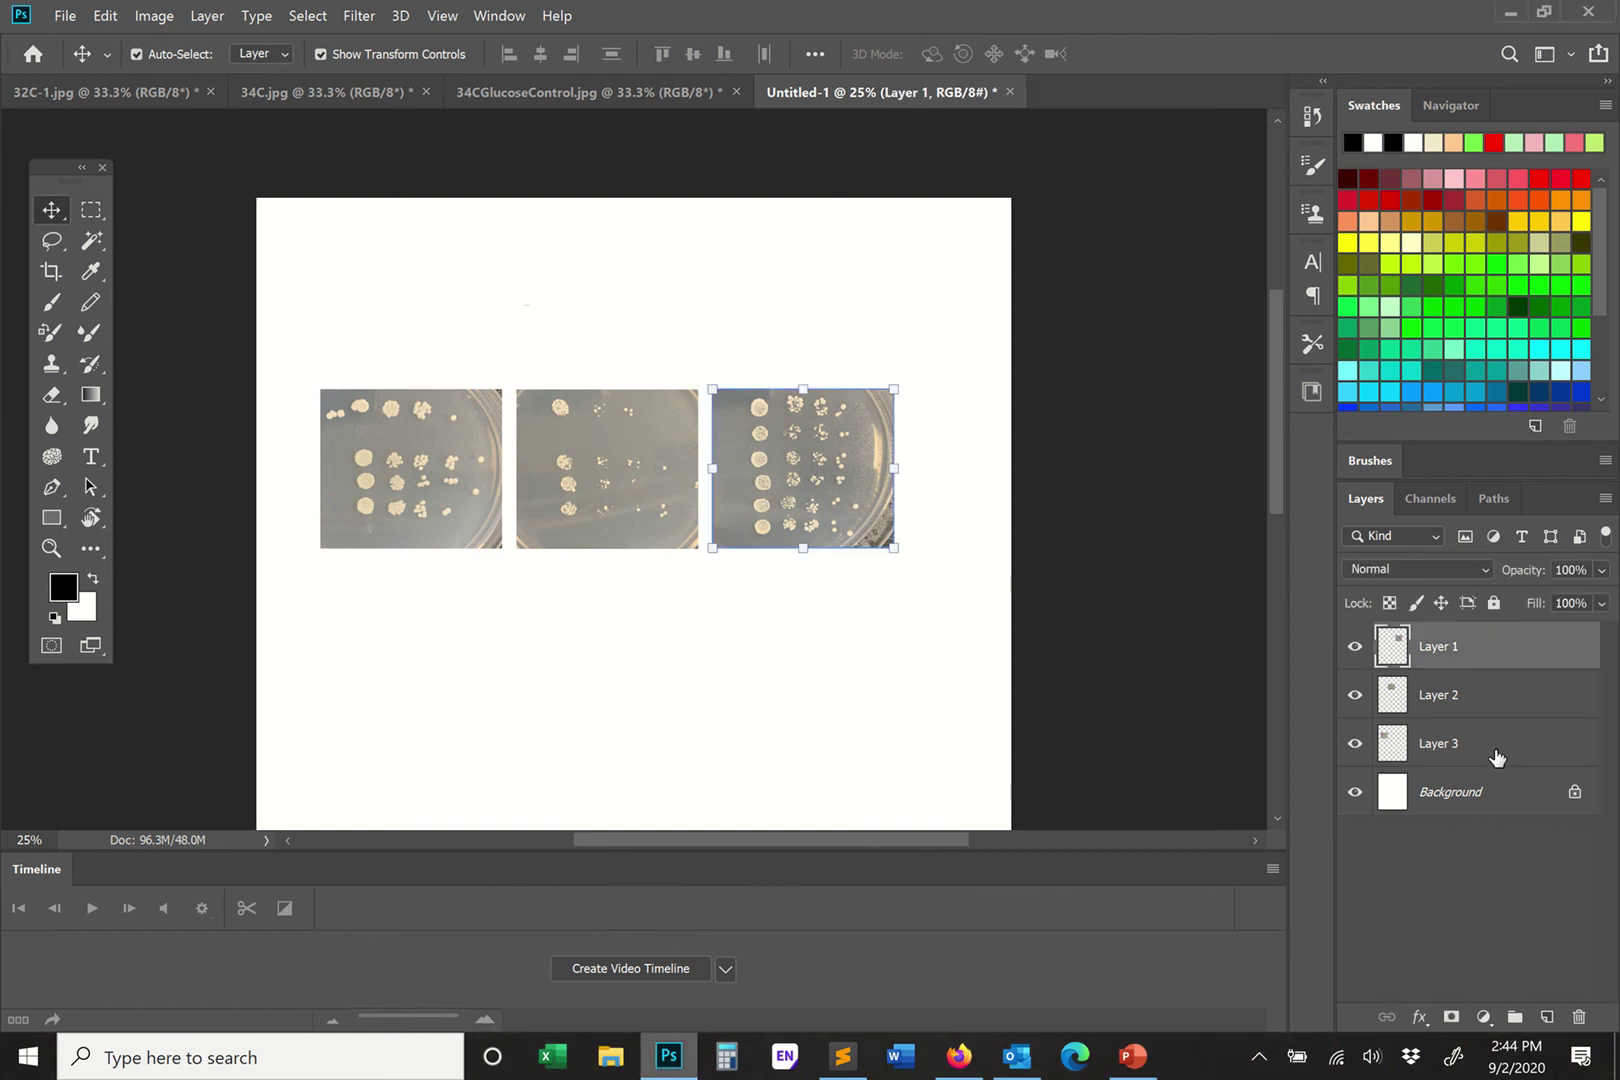
pyautogui.keyDown('shift'); pyautogui.click(1466, 742); pyautogui.keyUp('shift')
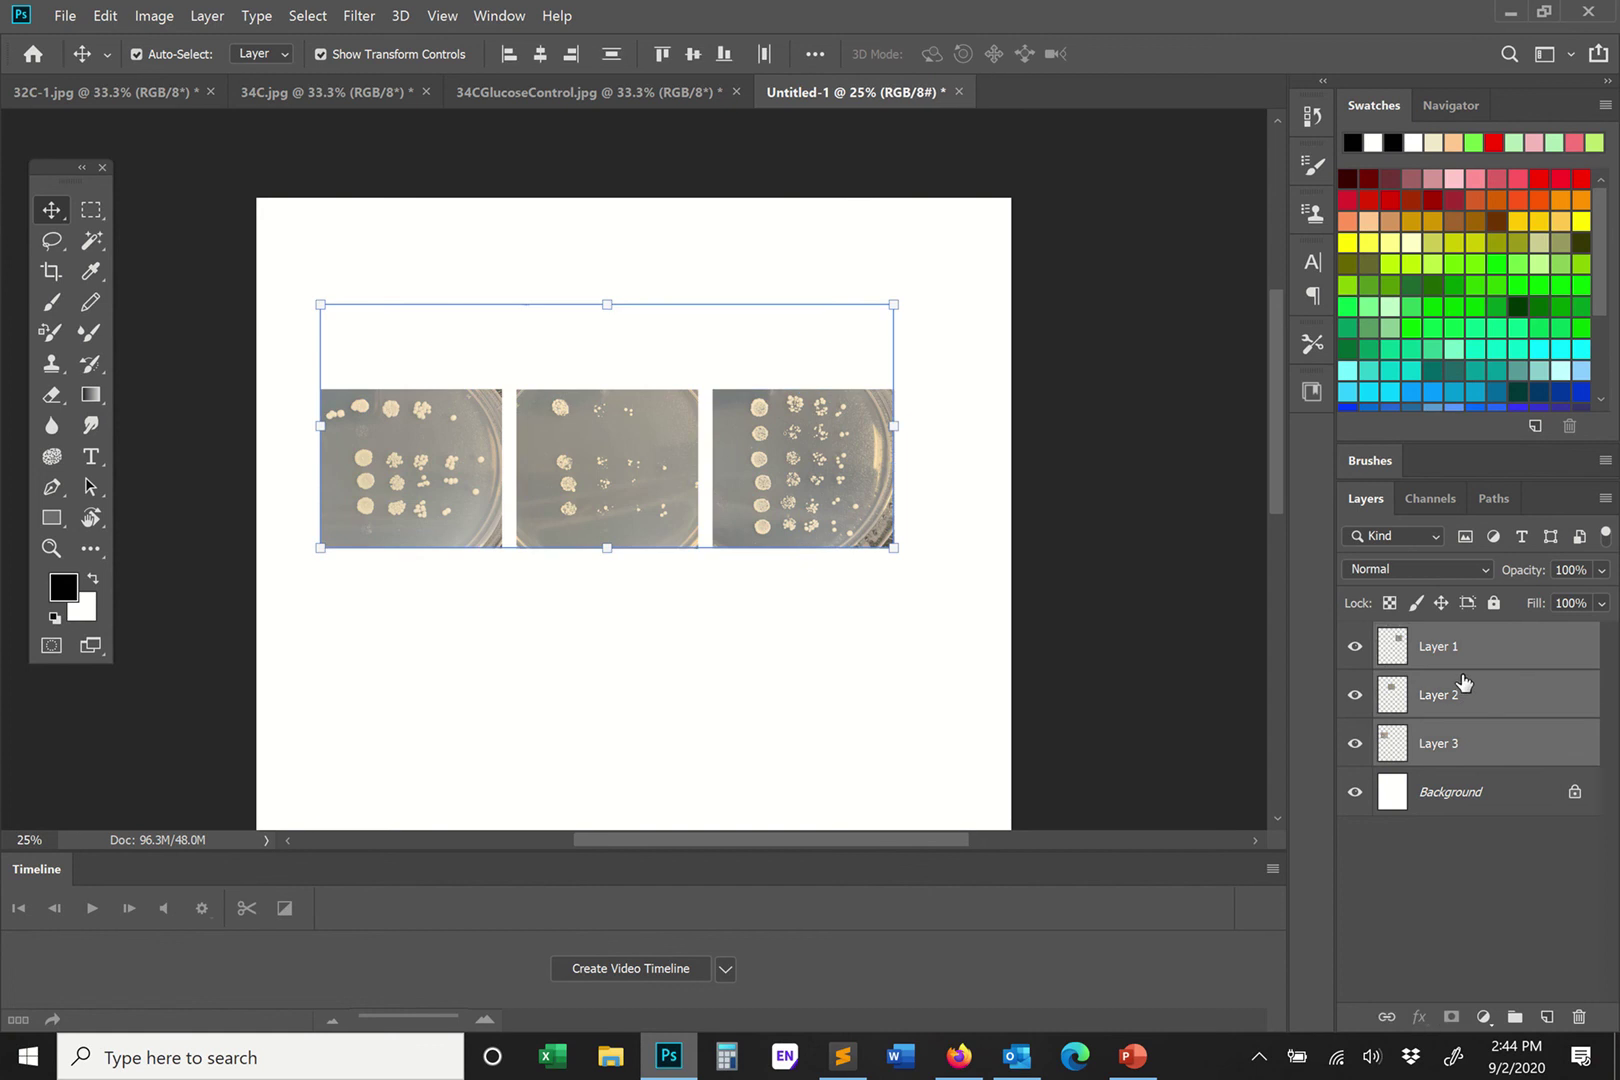
# Step: Try converting the image to Grayscale with the Flatten option, and undo the conversion
pyautogui.click(173, 22)
pyautogui.moveTo(196, 41)
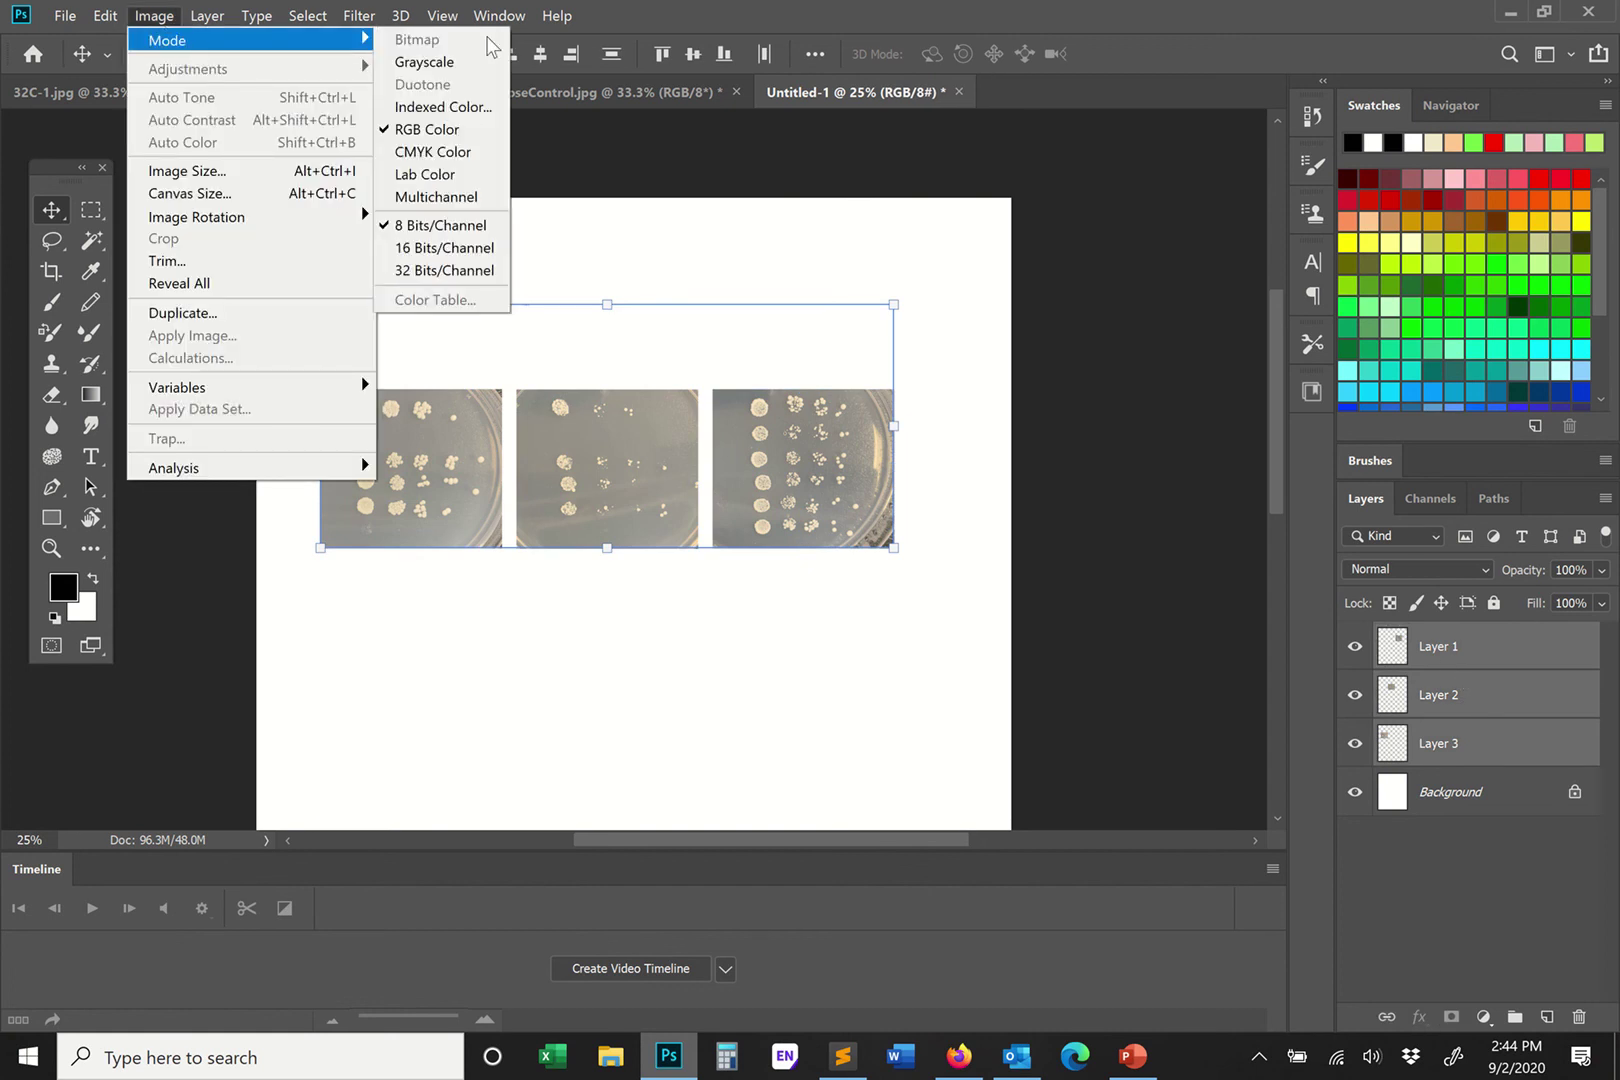
pyautogui.click(470, 62)
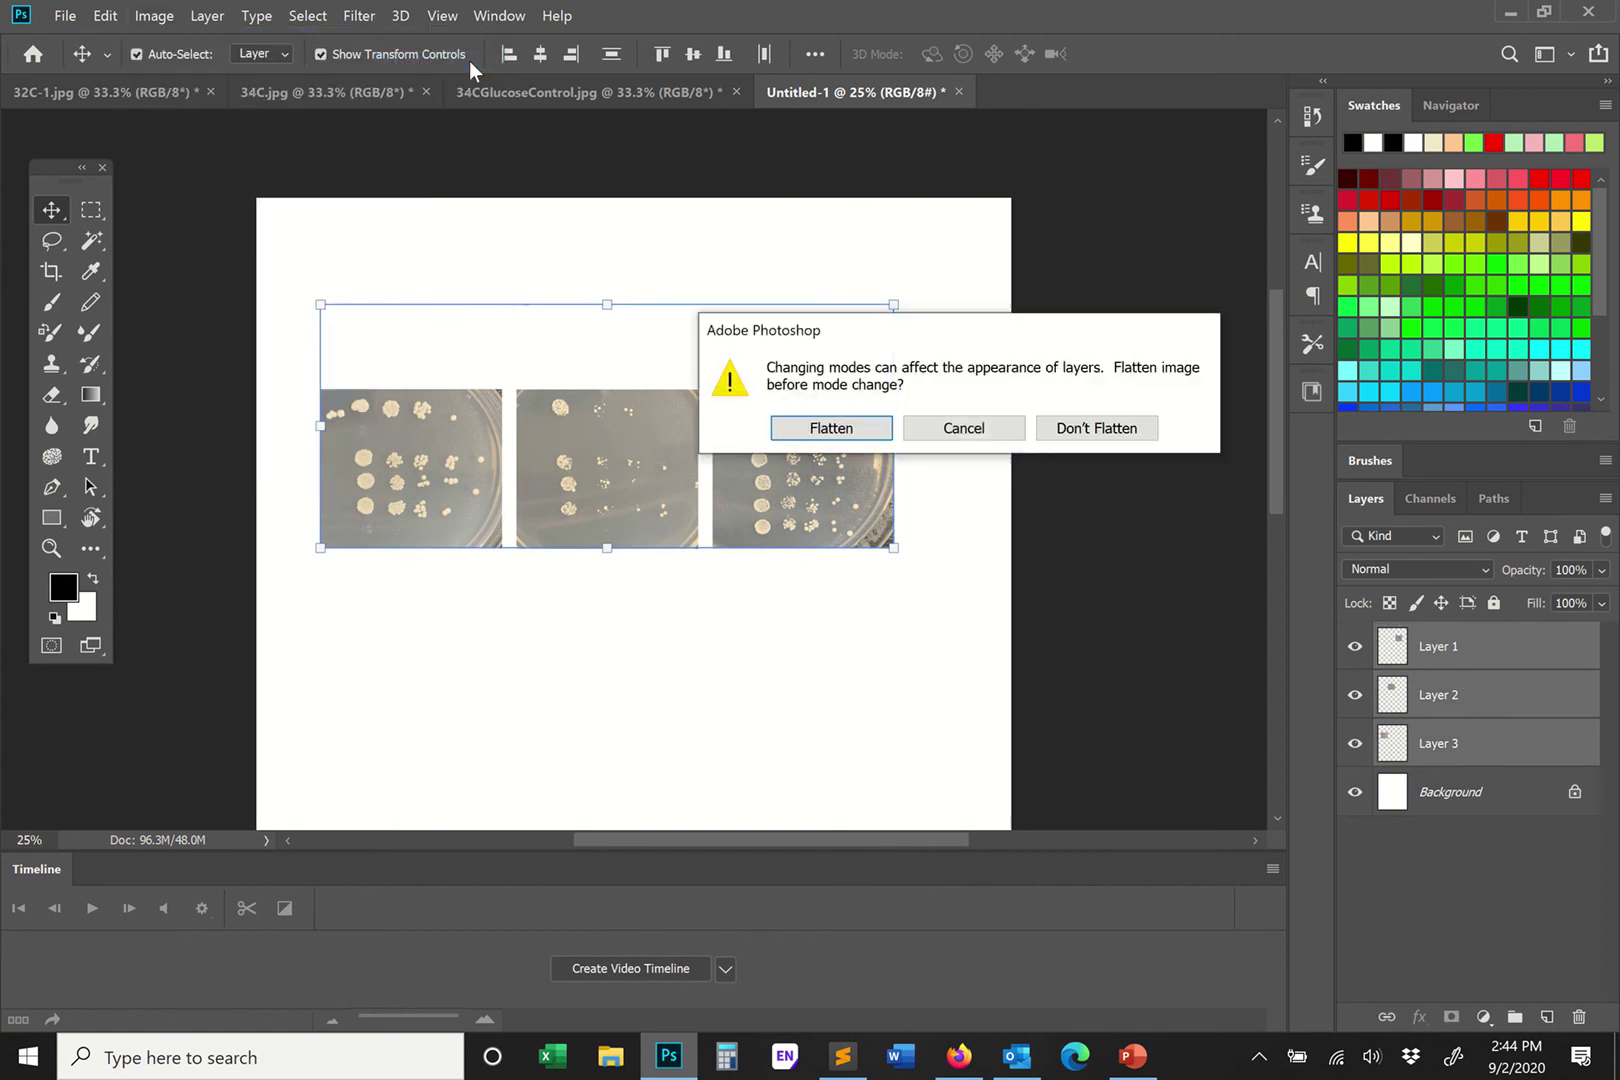
pyautogui.click(857, 428)
pyautogui.click(826, 460)
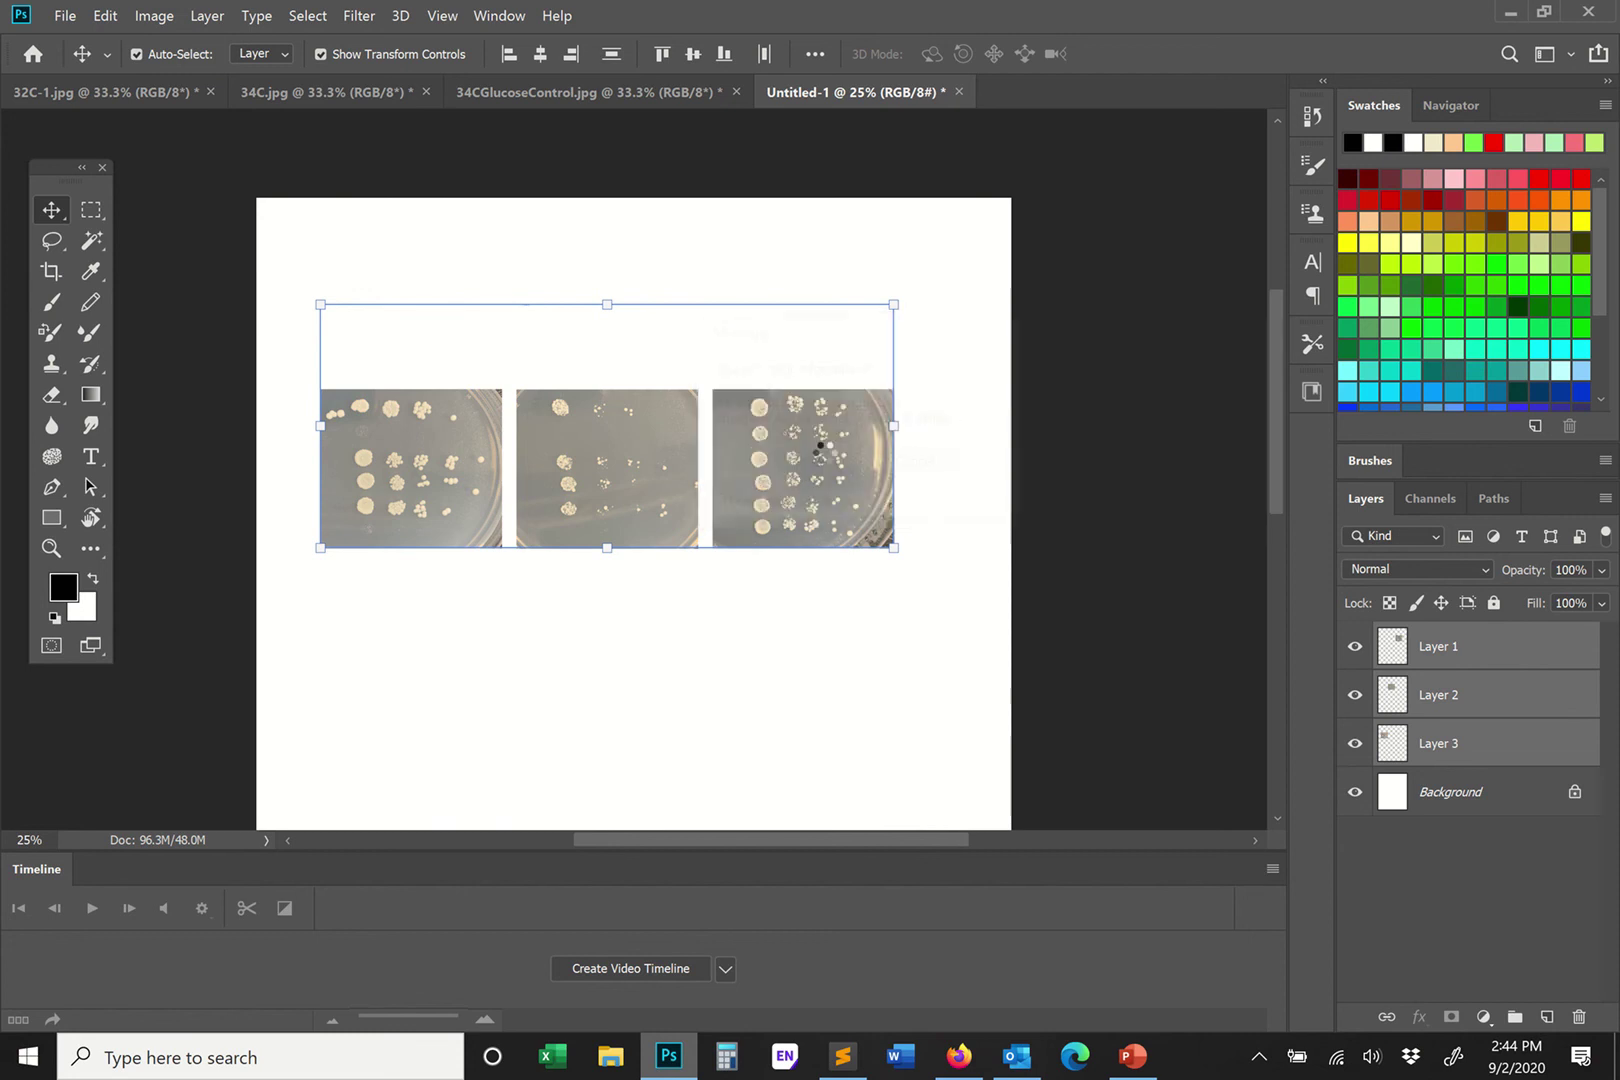
pyautogui.hotkey('ctrl', 'z')
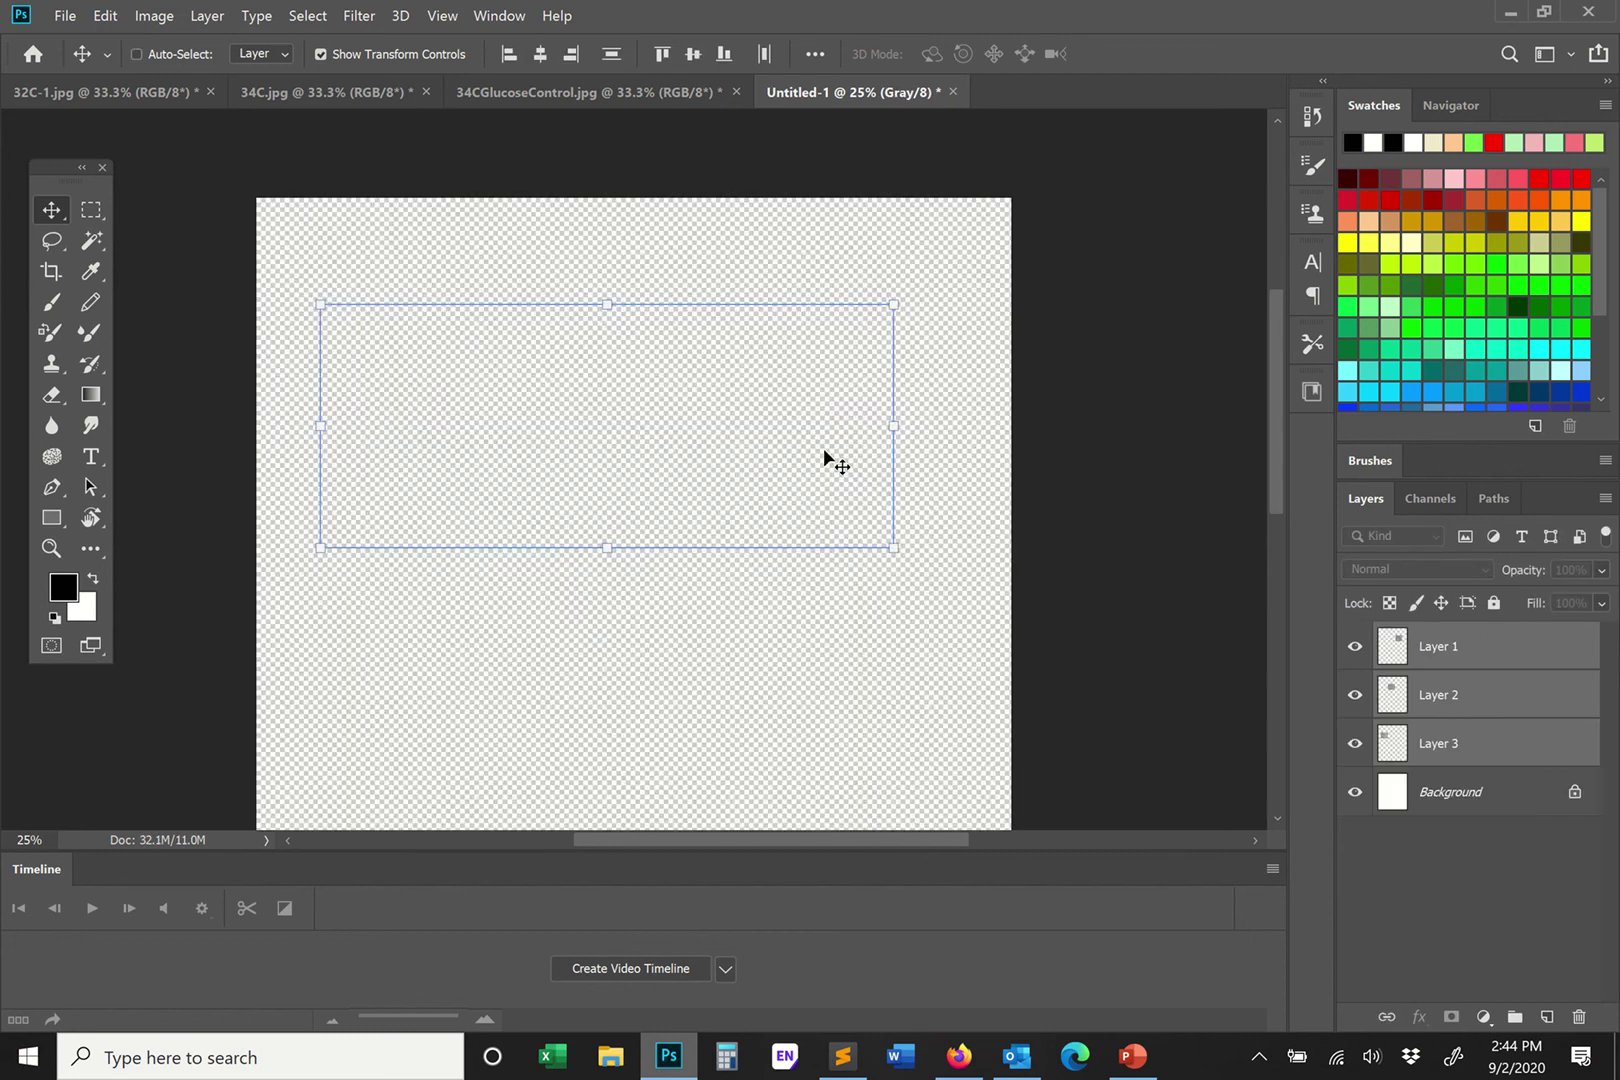
# Step: Merge Layers 1 to 3 into one layer and convert the image to Grayscale without flattening, discarding the colour information
pyautogui.rightClick(1487, 651)
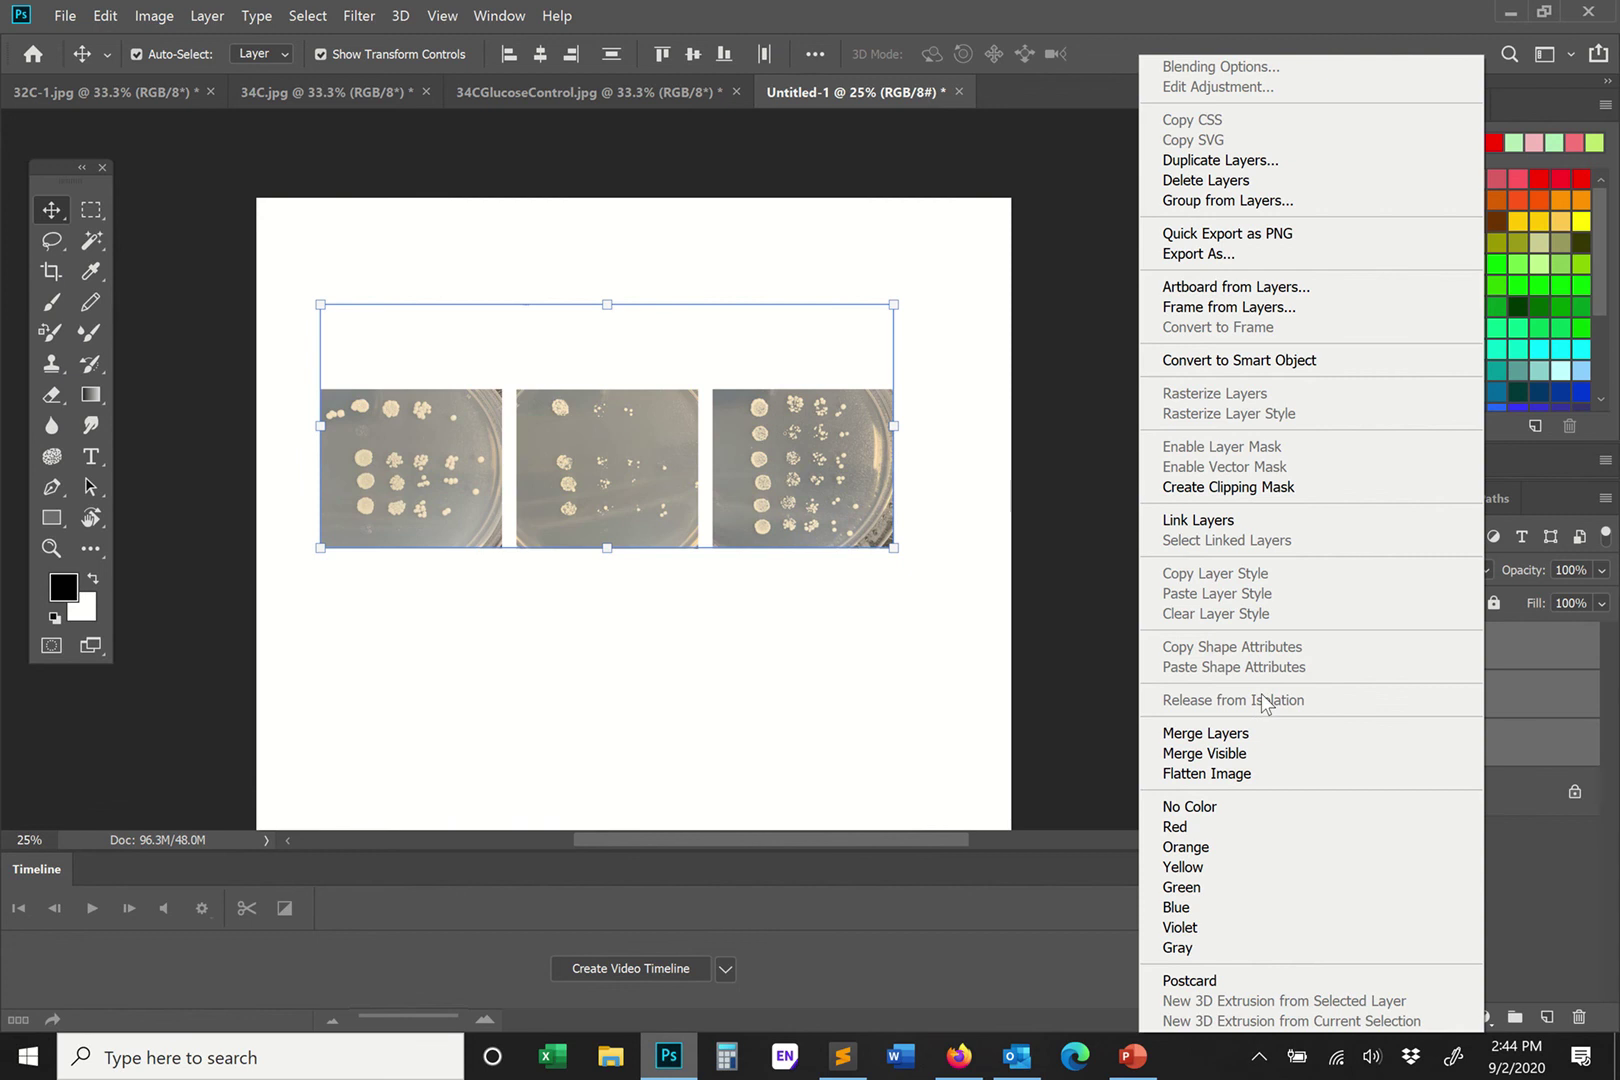
pyautogui.click(1270, 732)
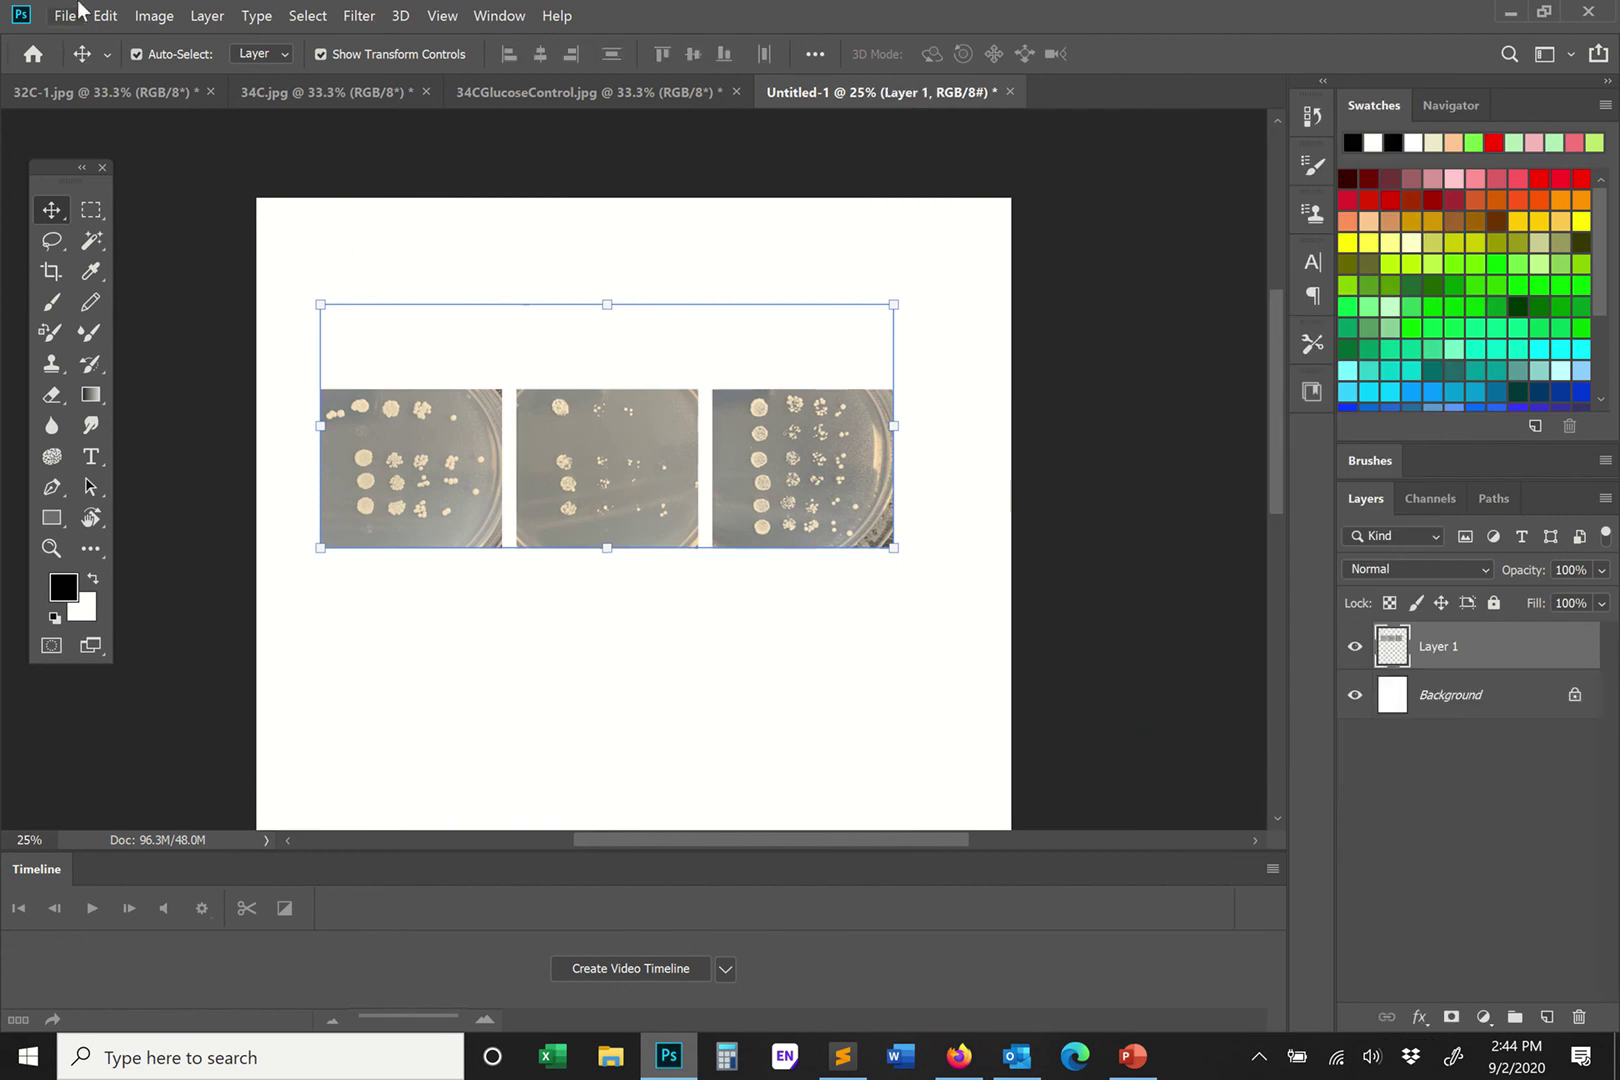
pyautogui.click(155, 16)
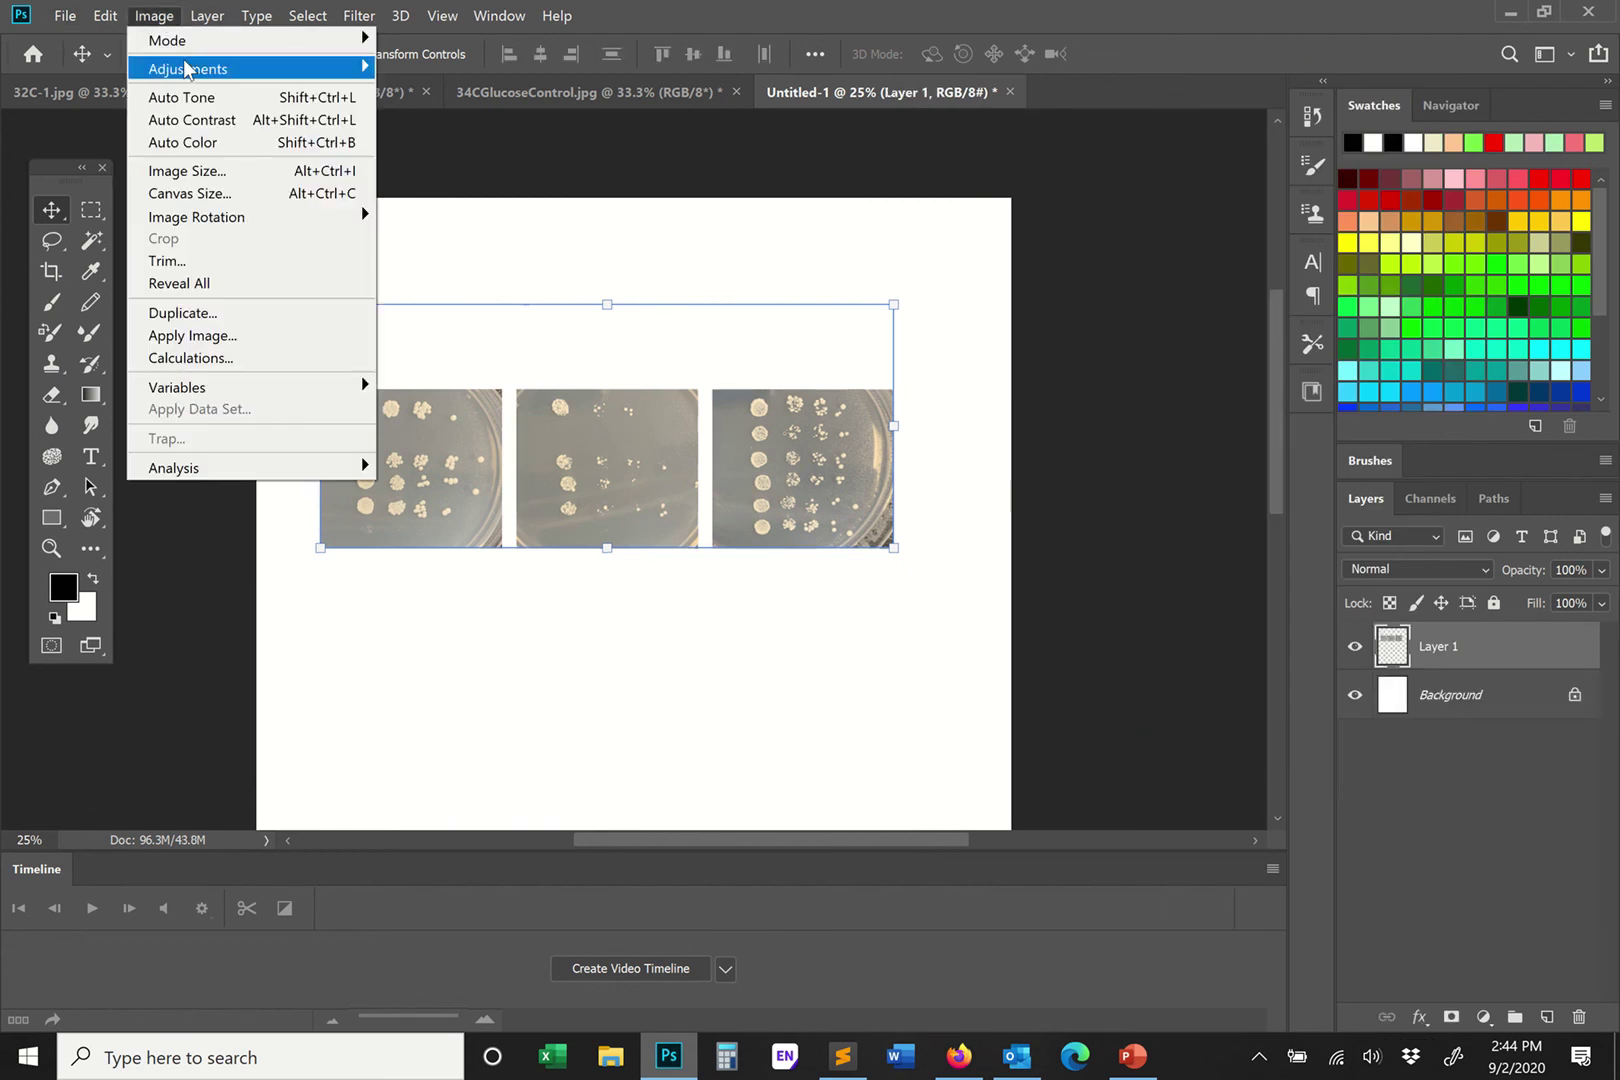
pyautogui.moveTo(185, 68)
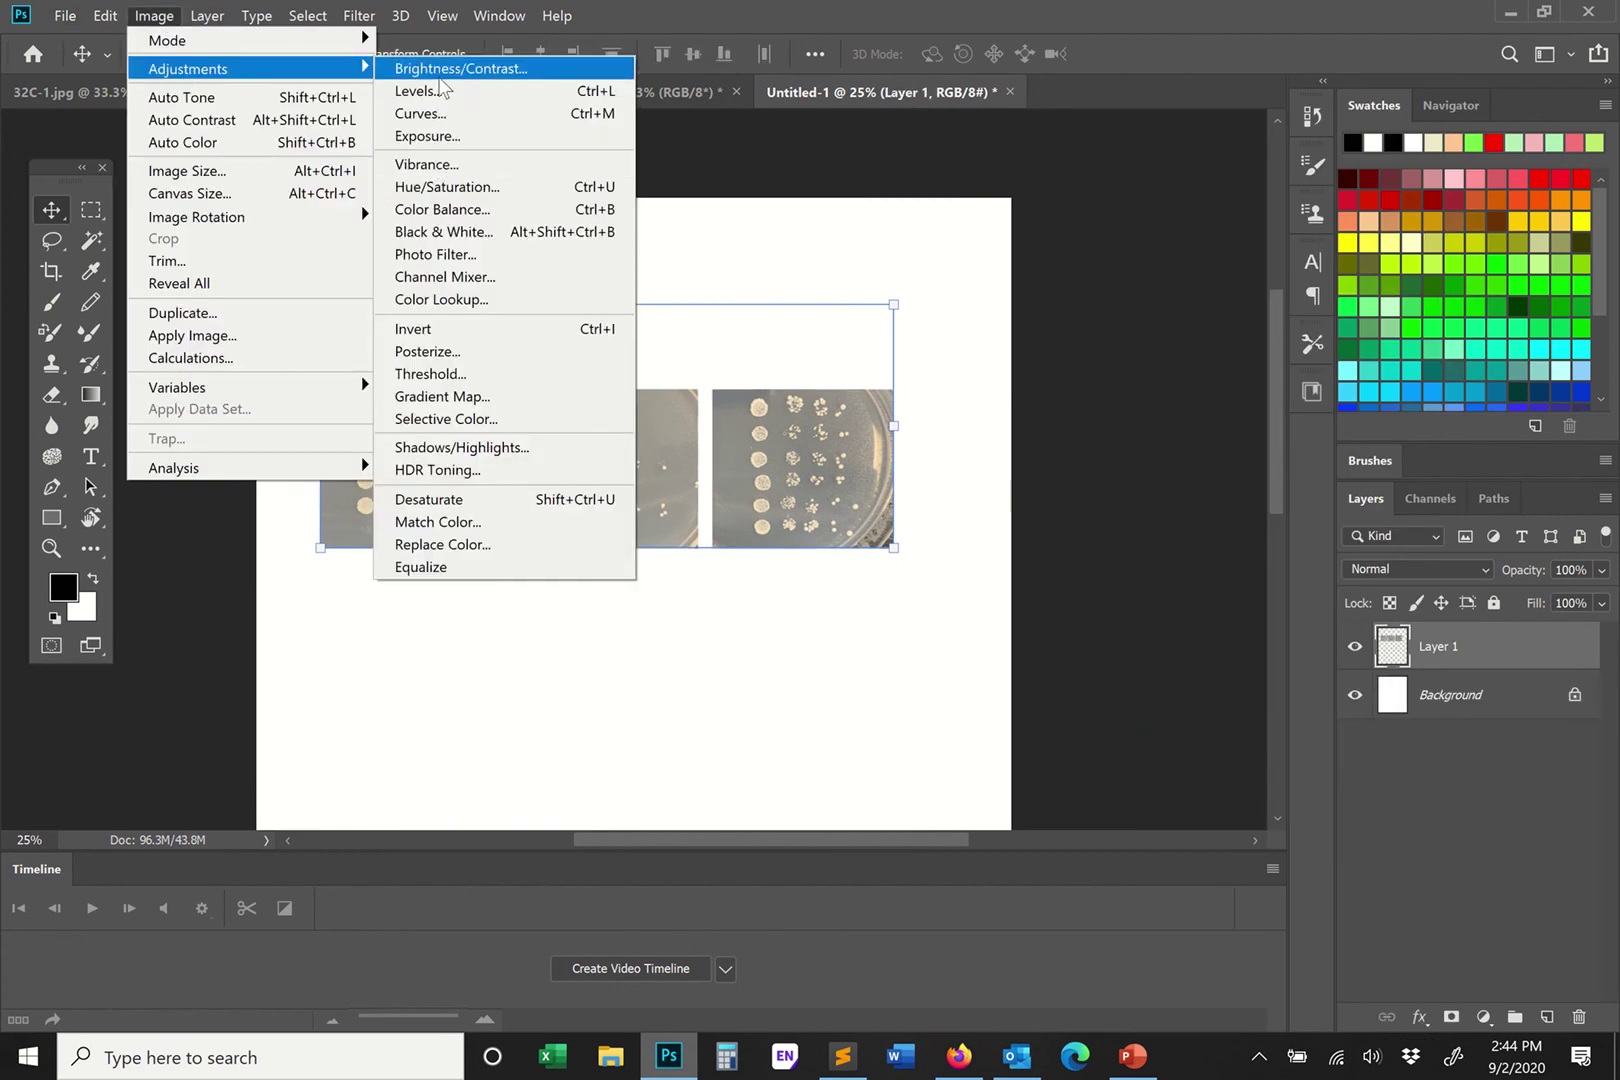
pyautogui.moveTo(293, 40)
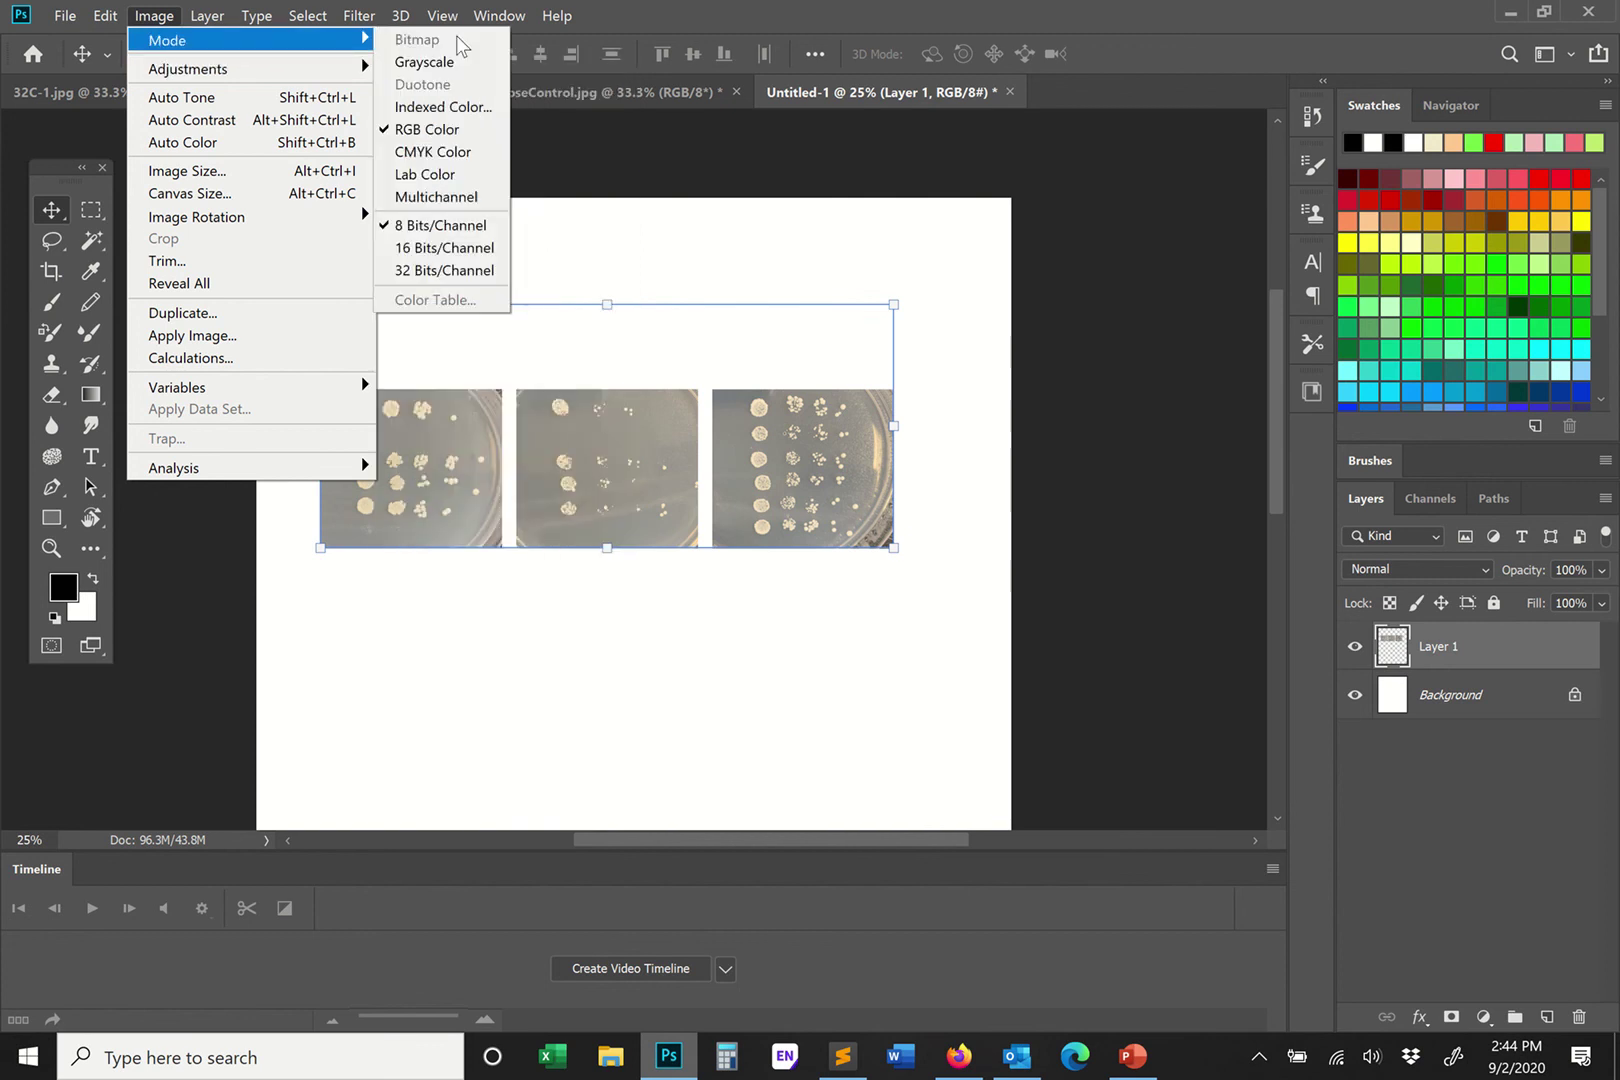
pyautogui.click(460, 60)
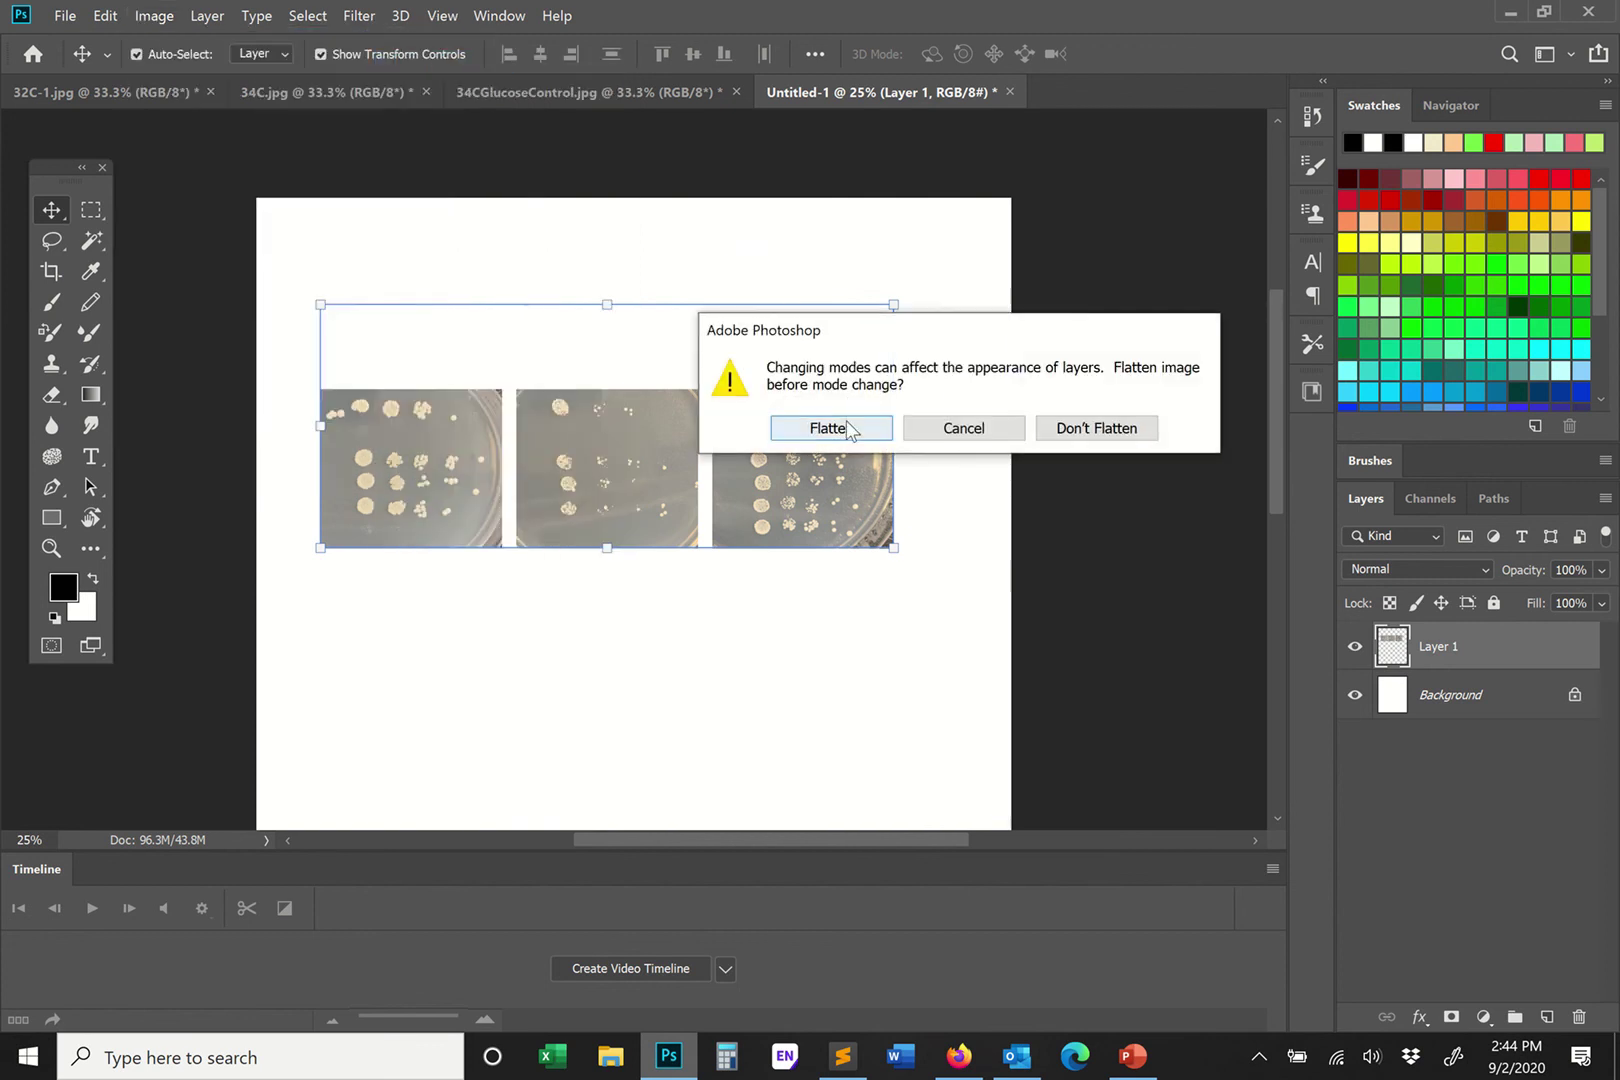
pyautogui.click(1096, 428)
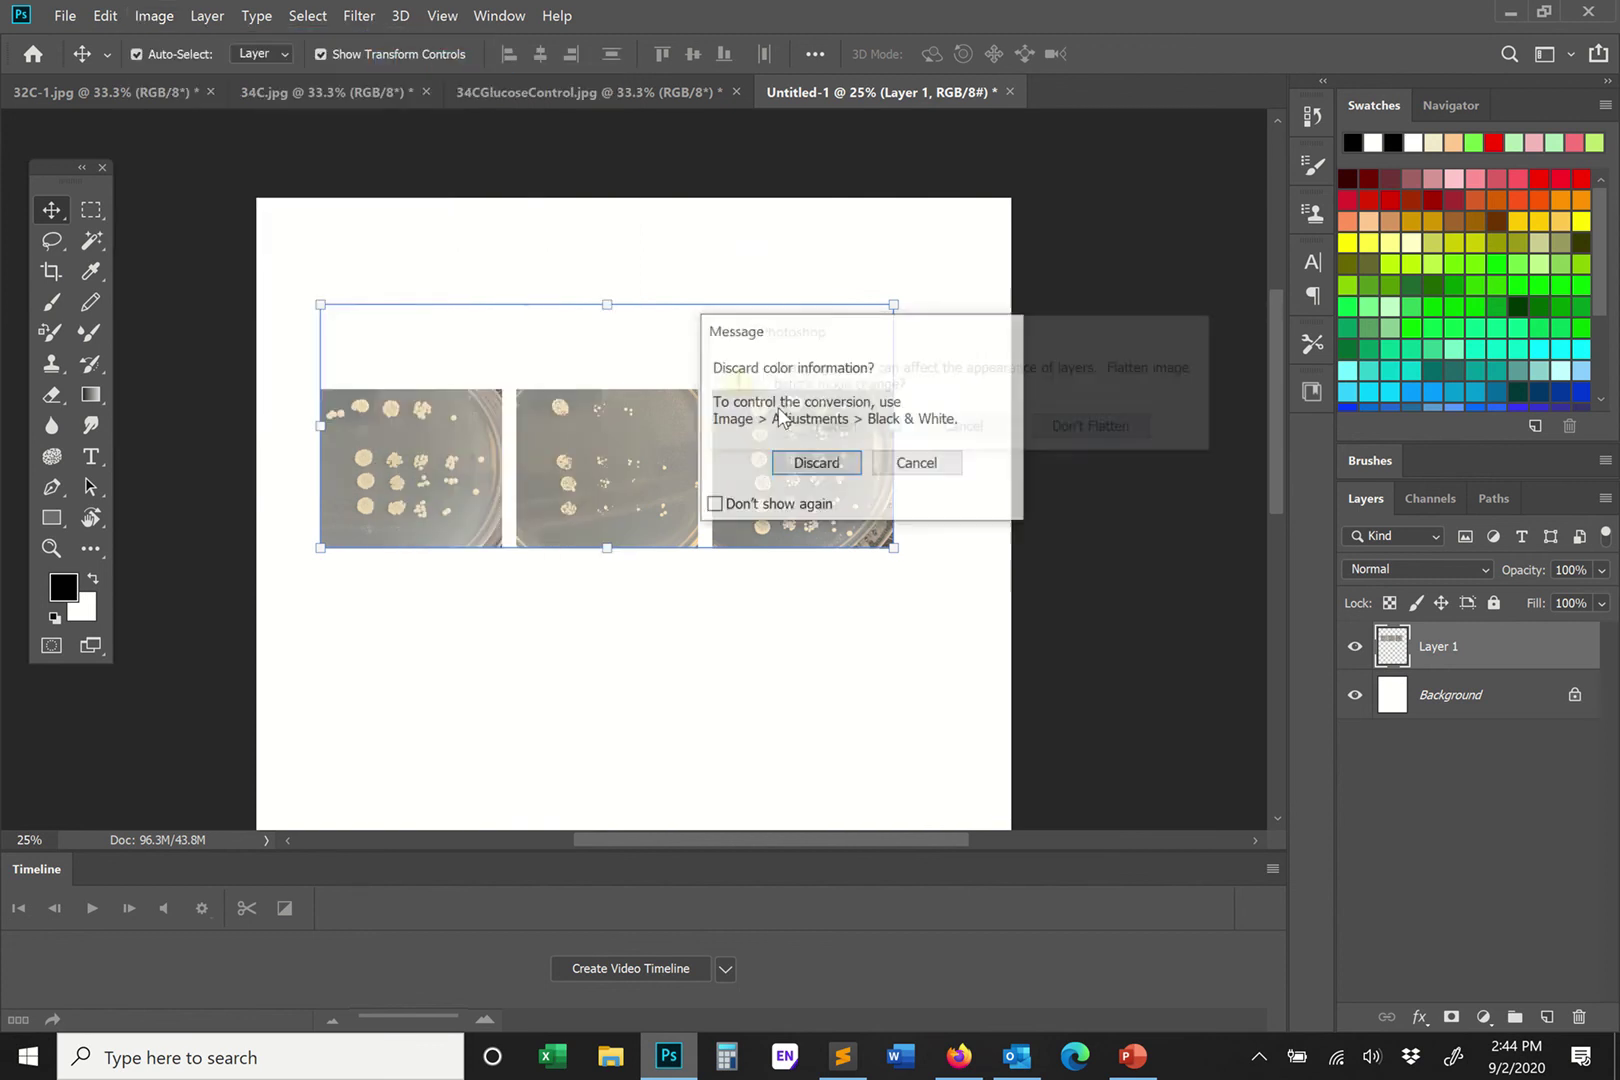
pyautogui.click(816, 463)
pyautogui.click(810, 597)
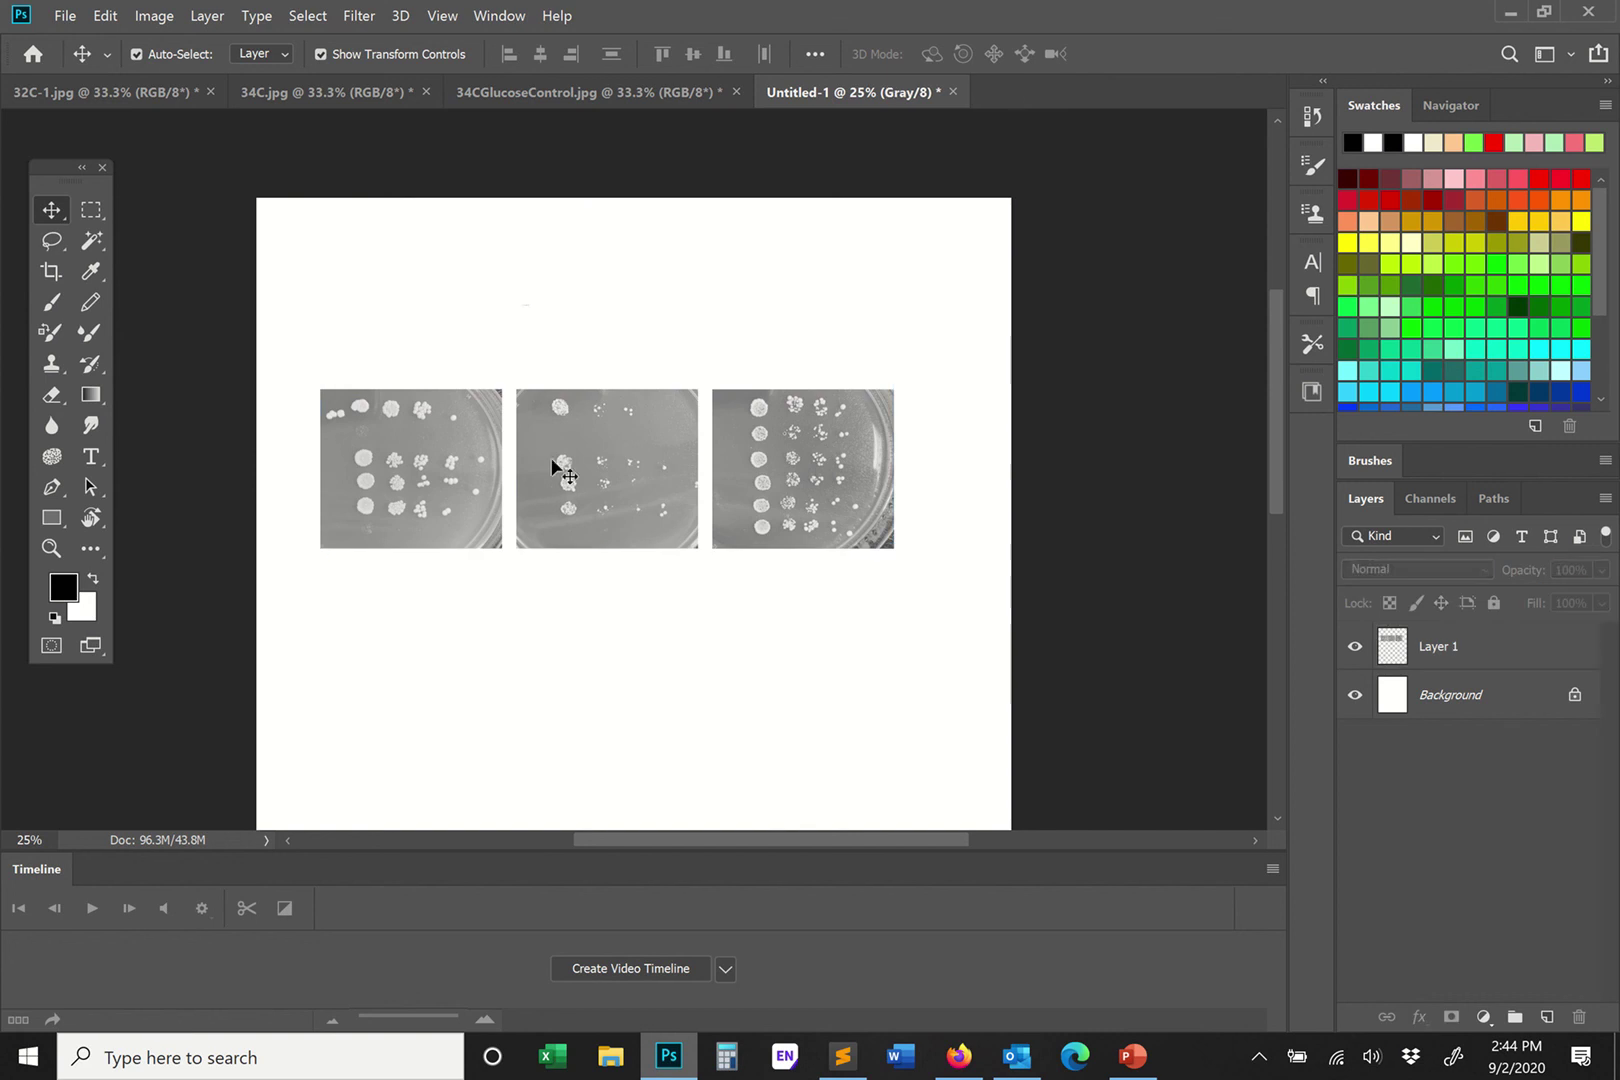
# Step: Move the merged plate row slightly upward on the page and remove the stray pixels above the middle plate
pyautogui.moveTo(555, 466); pyautogui.dragTo(637, 460)
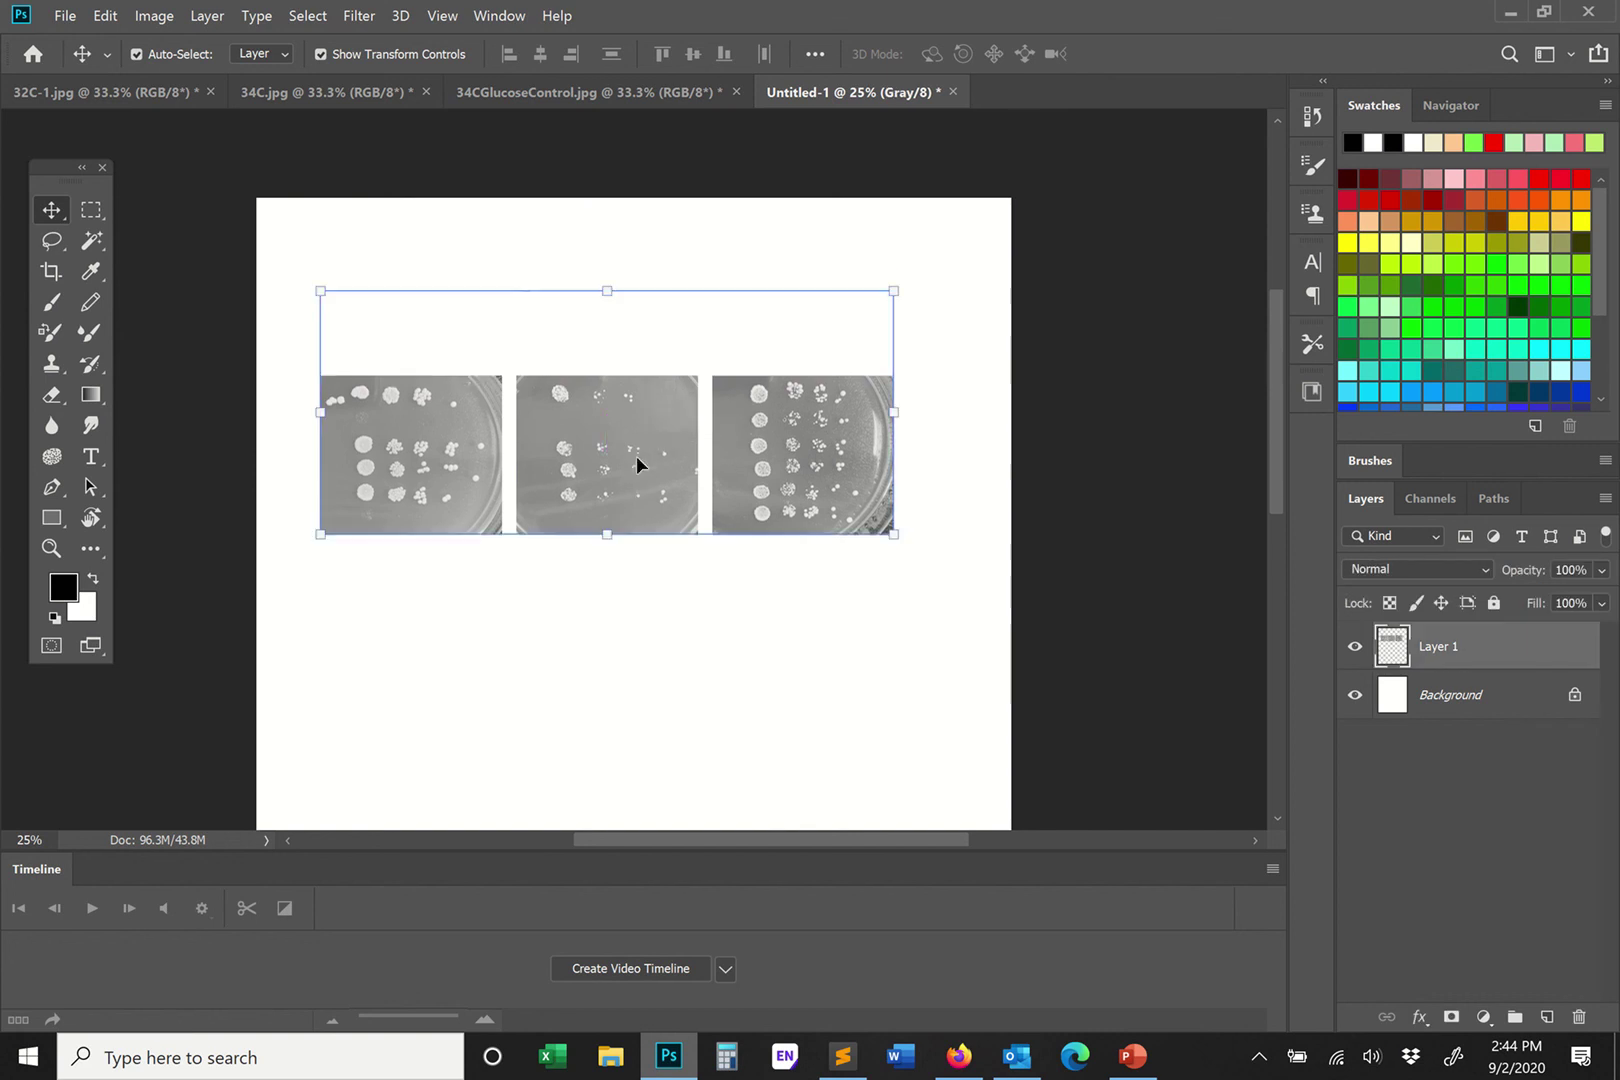
pyautogui.scroll(5, 710, 570)
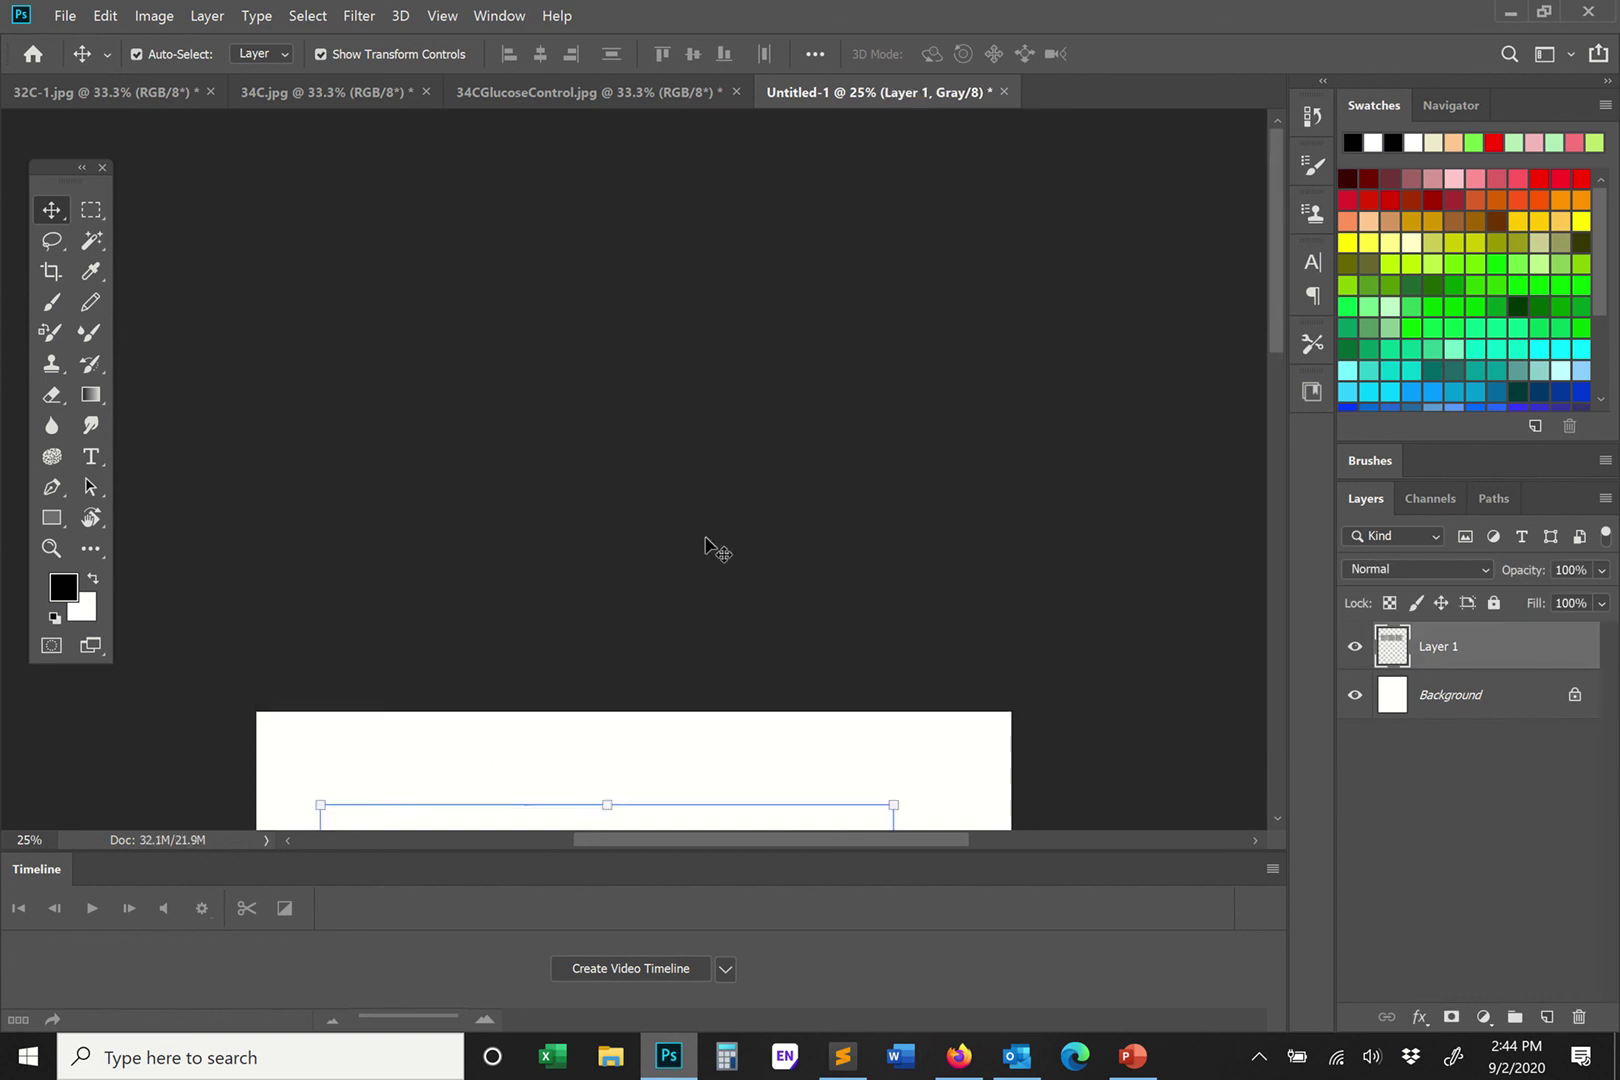
pyautogui.scroll(-6, 738, 535)
pyautogui.scroll(1, 743, 528)
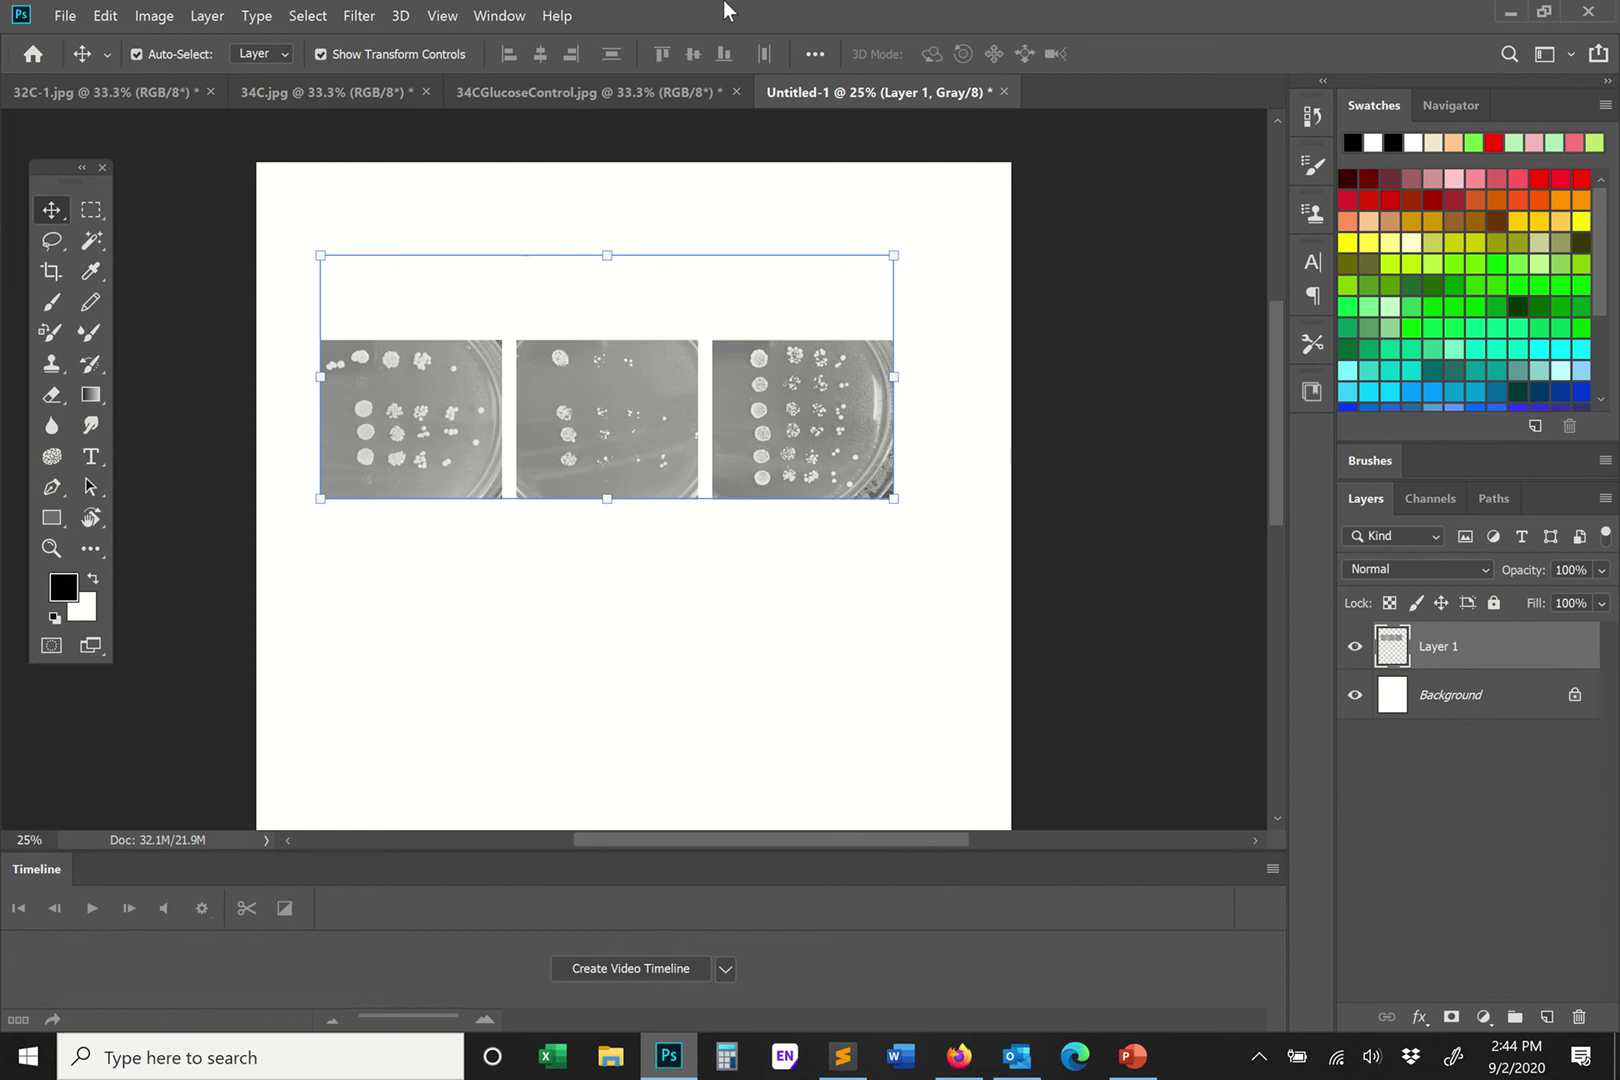
pyautogui.moveTo(752, 25)
pyautogui.hotkey('ctrl', 'z')
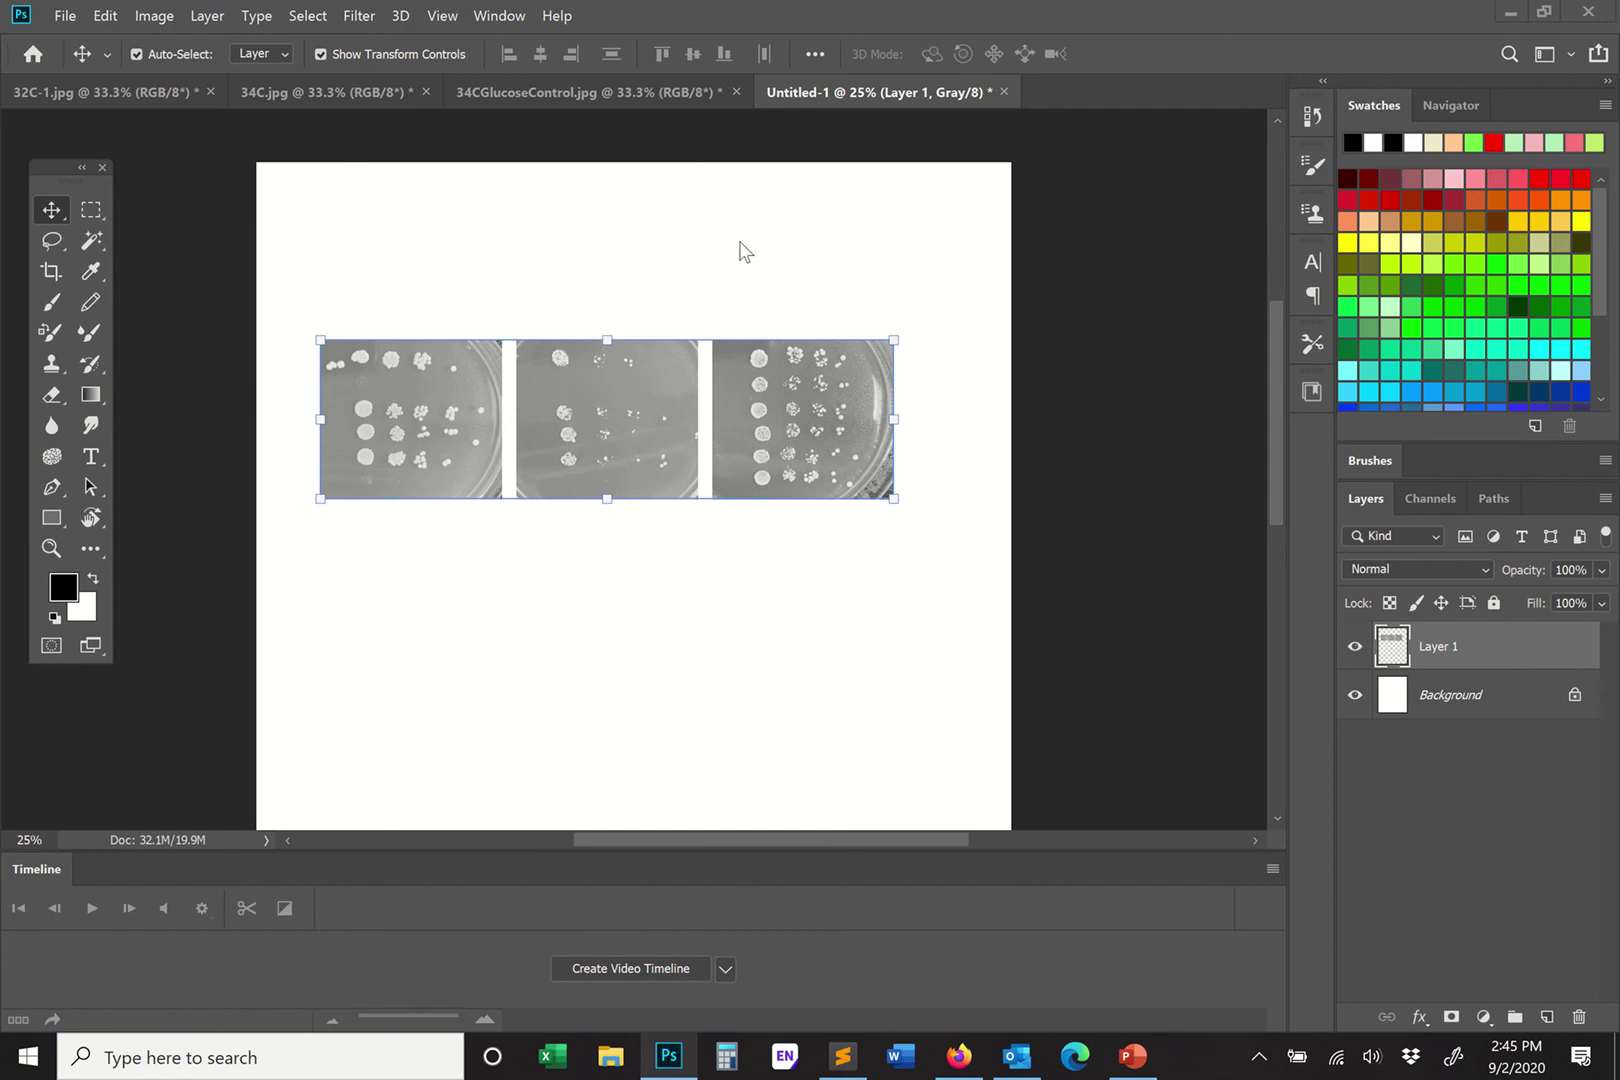
# Step: Open Levels for the merged plate layer and raise the black input level to 97, keeping the plates unobstructed by the dialog
pyautogui.click(154, 16)
pyautogui.moveTo(250, 68)
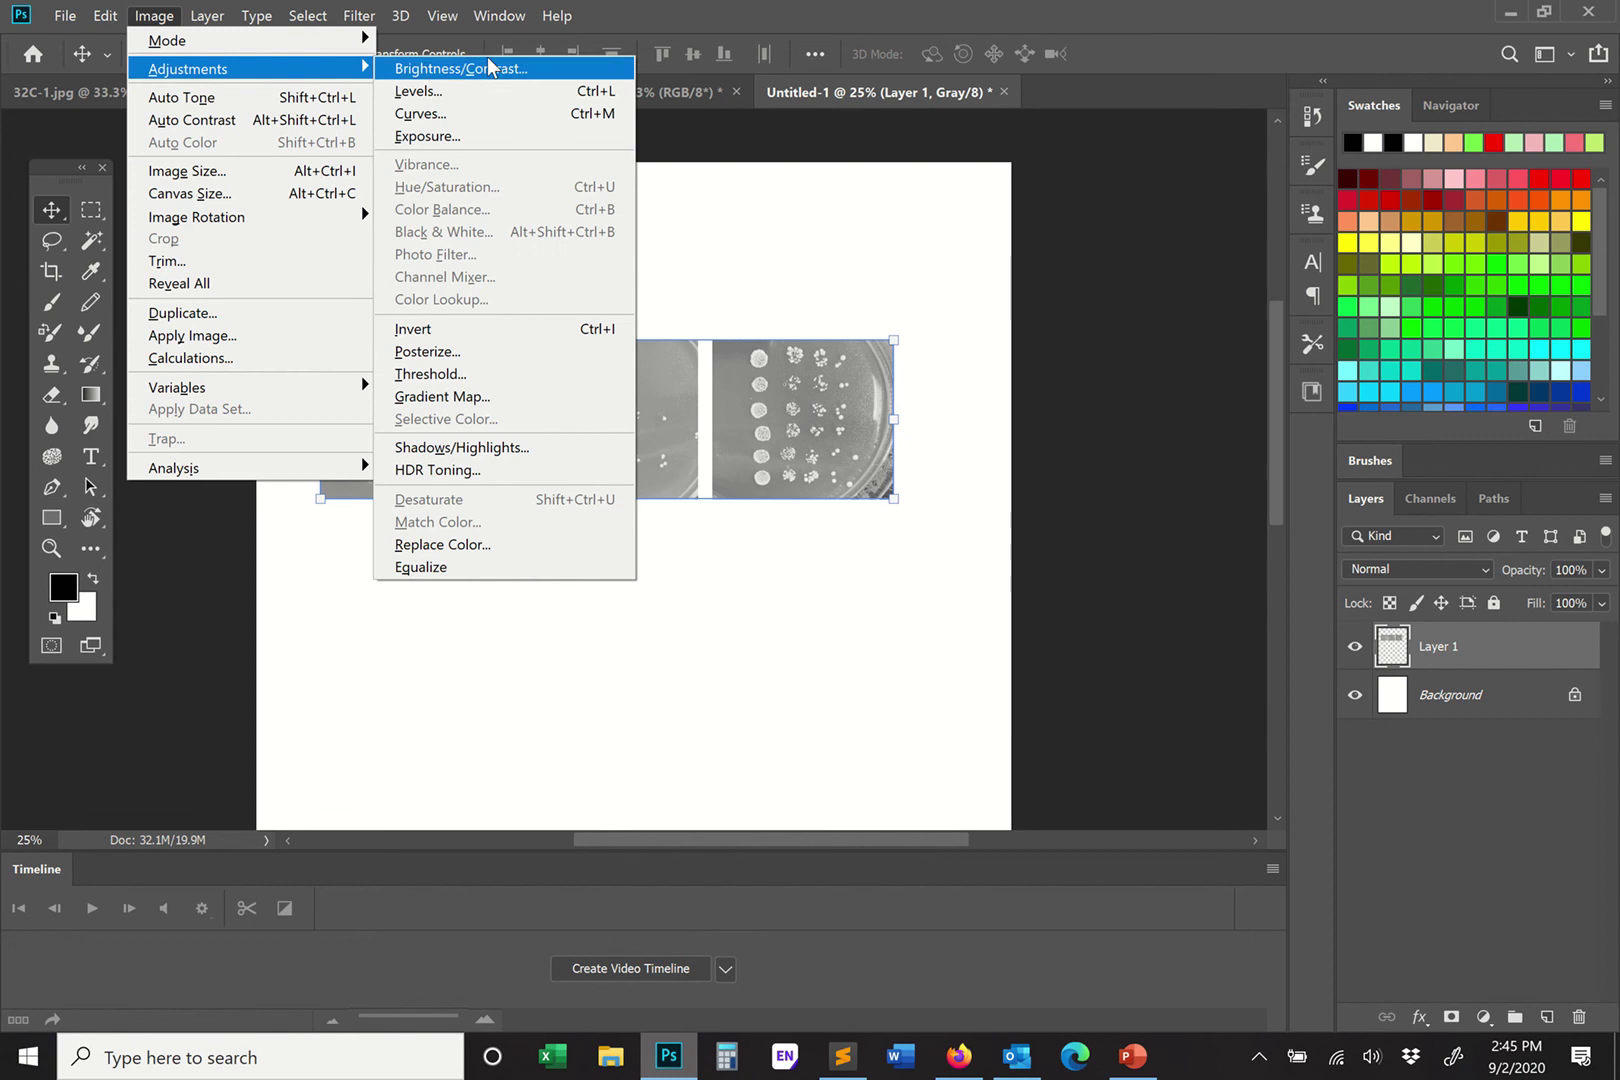
pyautogui.click(420, 91)
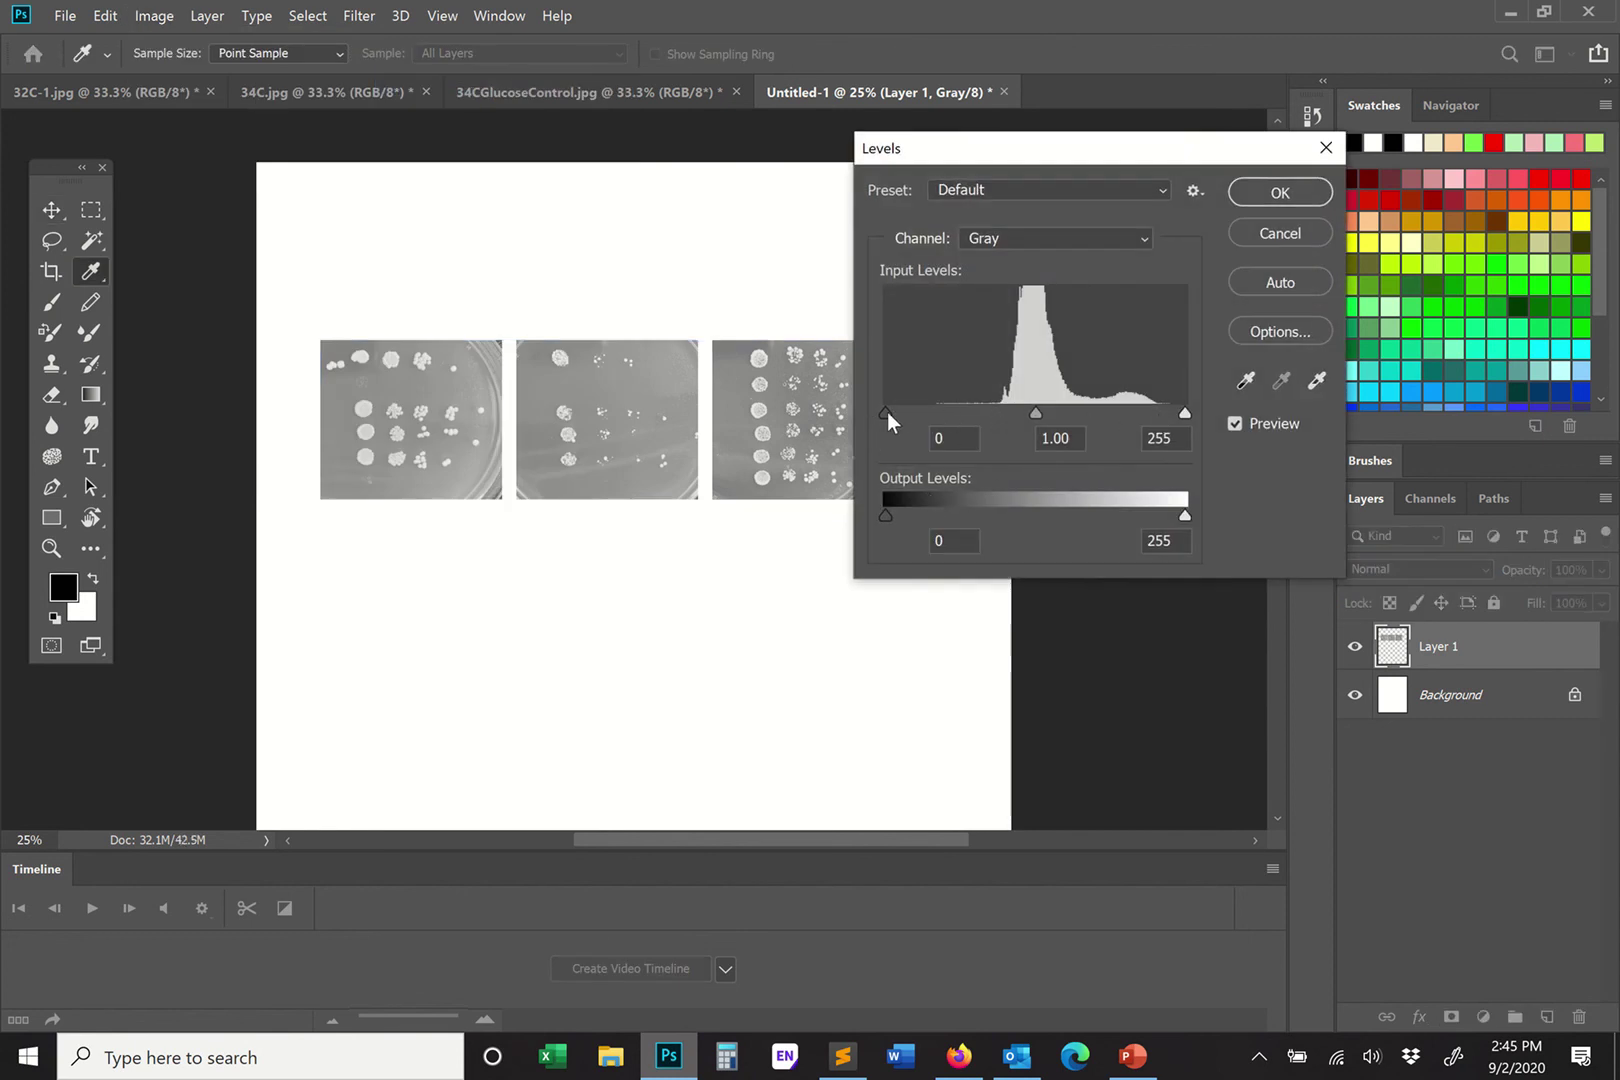
pyautogui.moveTo(1016, 160); pyautogui.dragTo(1187, 193)
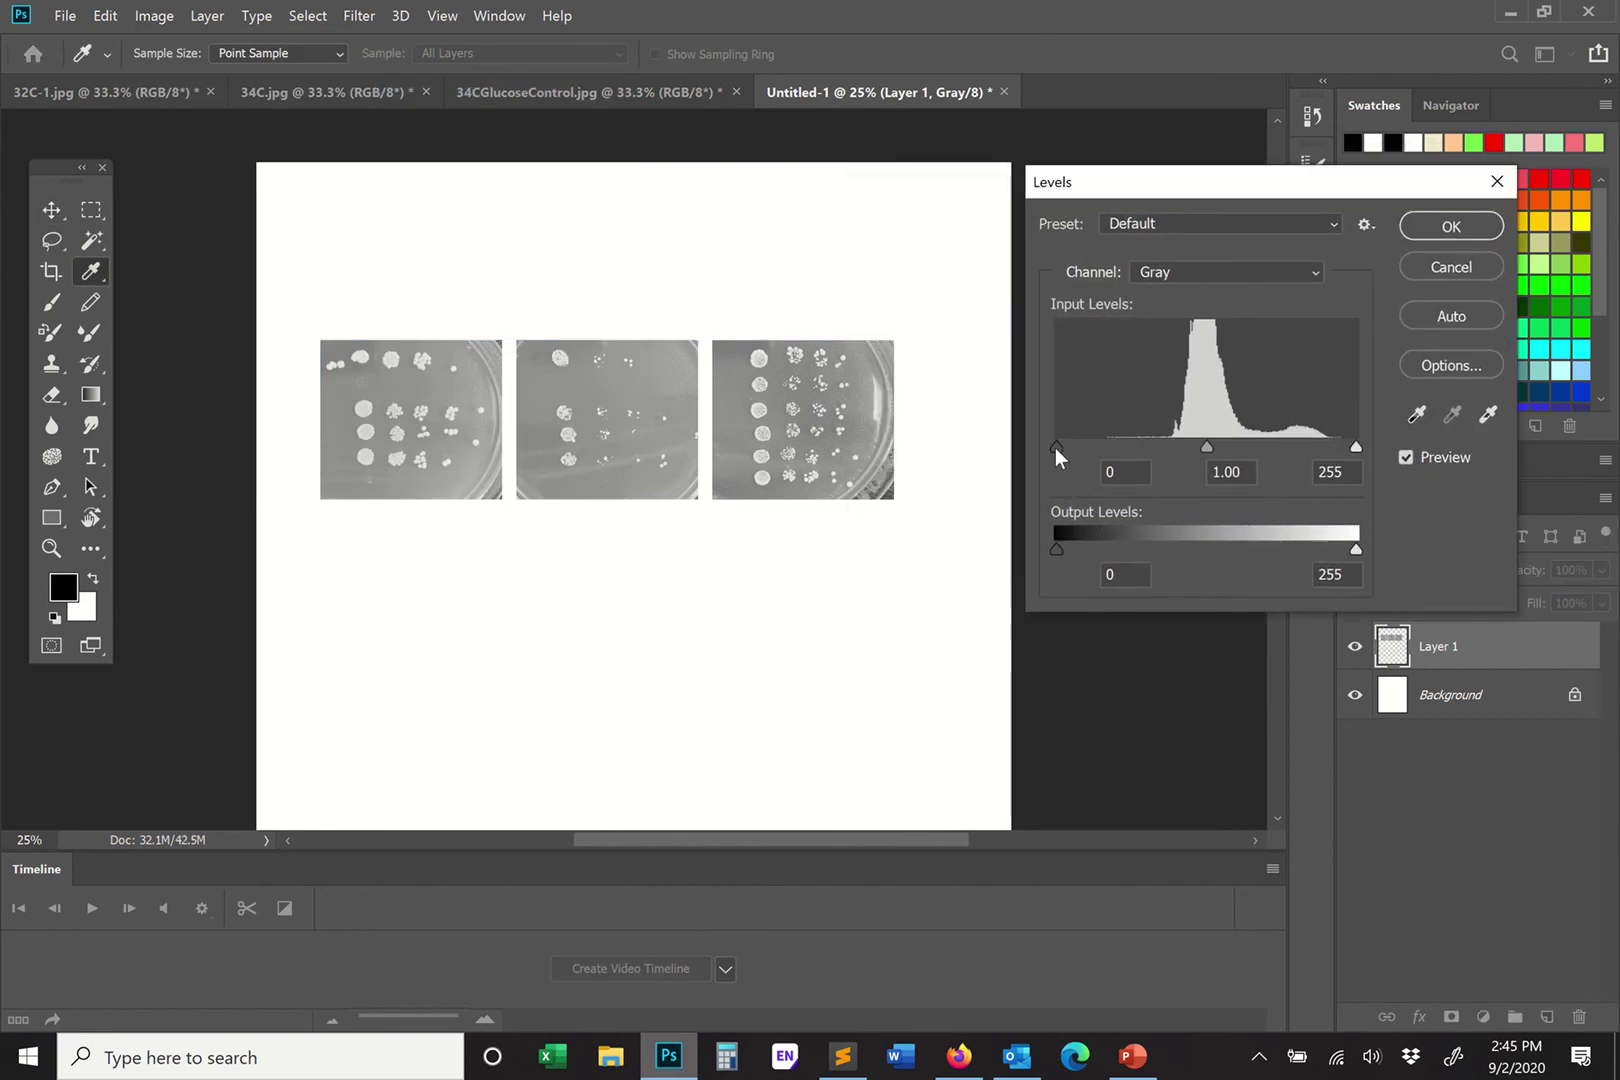
pyautogui.moveTo(1056, 448)
pyautogui.mouseDown()
pyautogui.moveTo(1168, 446)
pyautogui.moveTo(1052, 446)
pyautogui.mouseUp()
pyautogui.moveTo(1060, 446); pyautogui.dragTo(1167, 443)
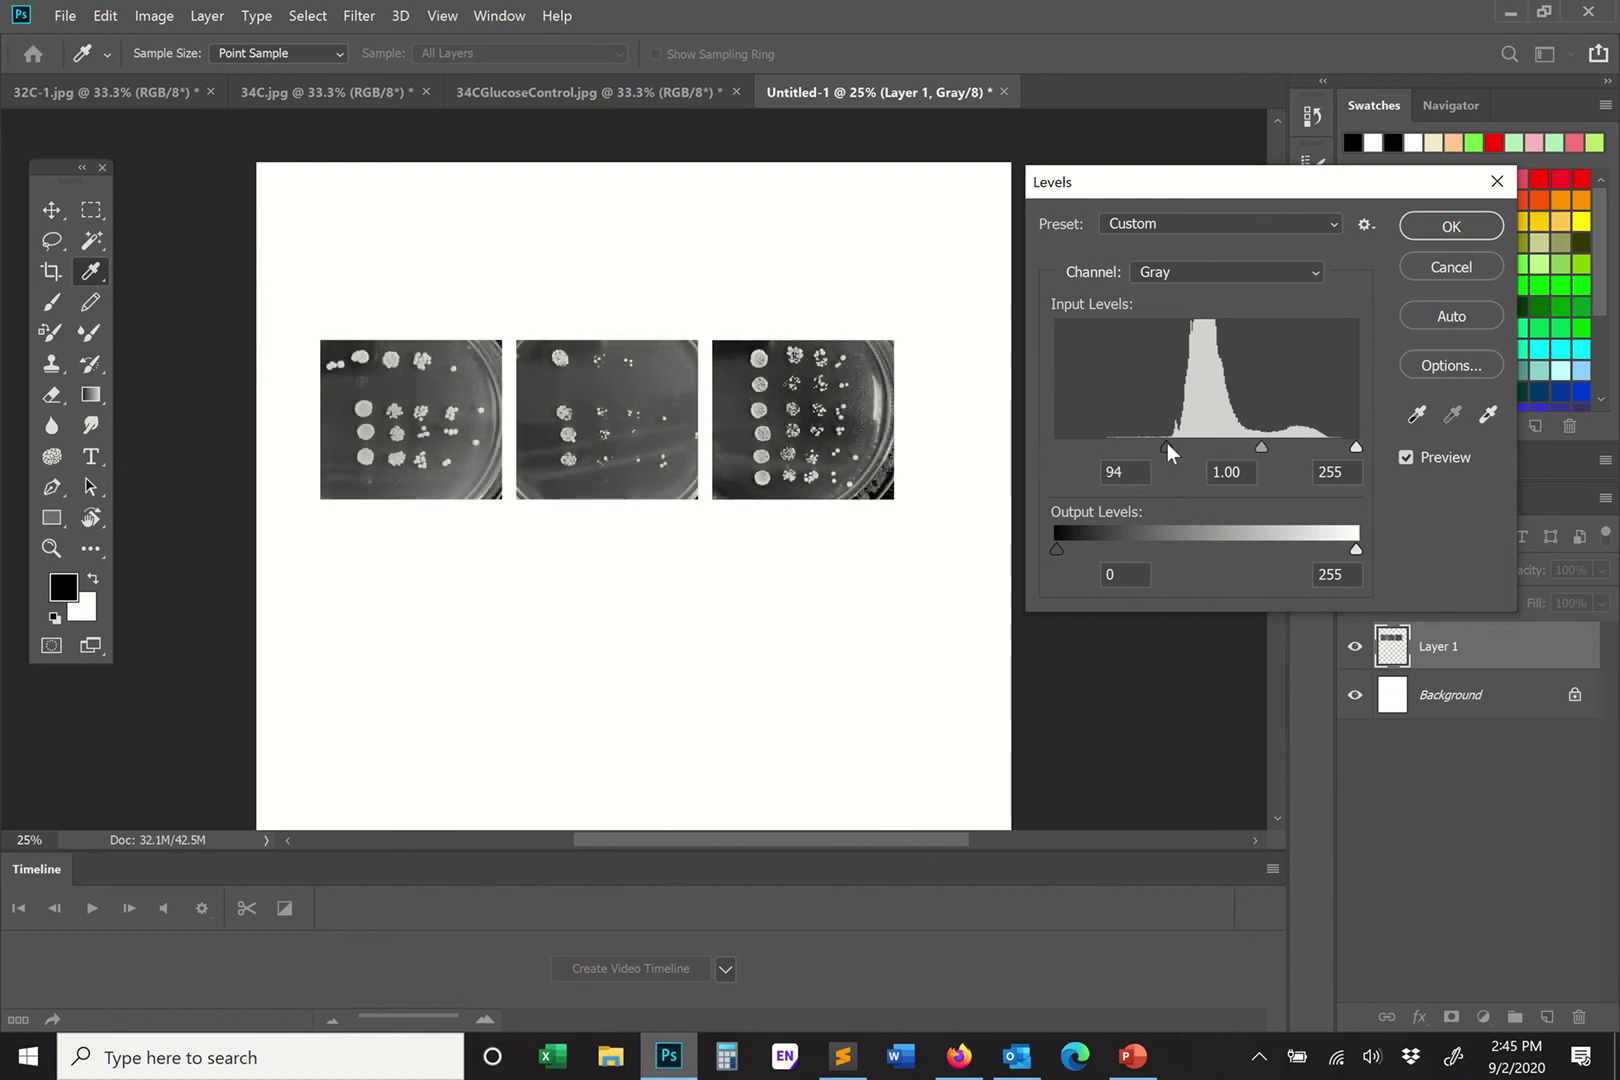
pyautogui.moveTo(1167, 443); pyautogui.dragTo(1035, 442)
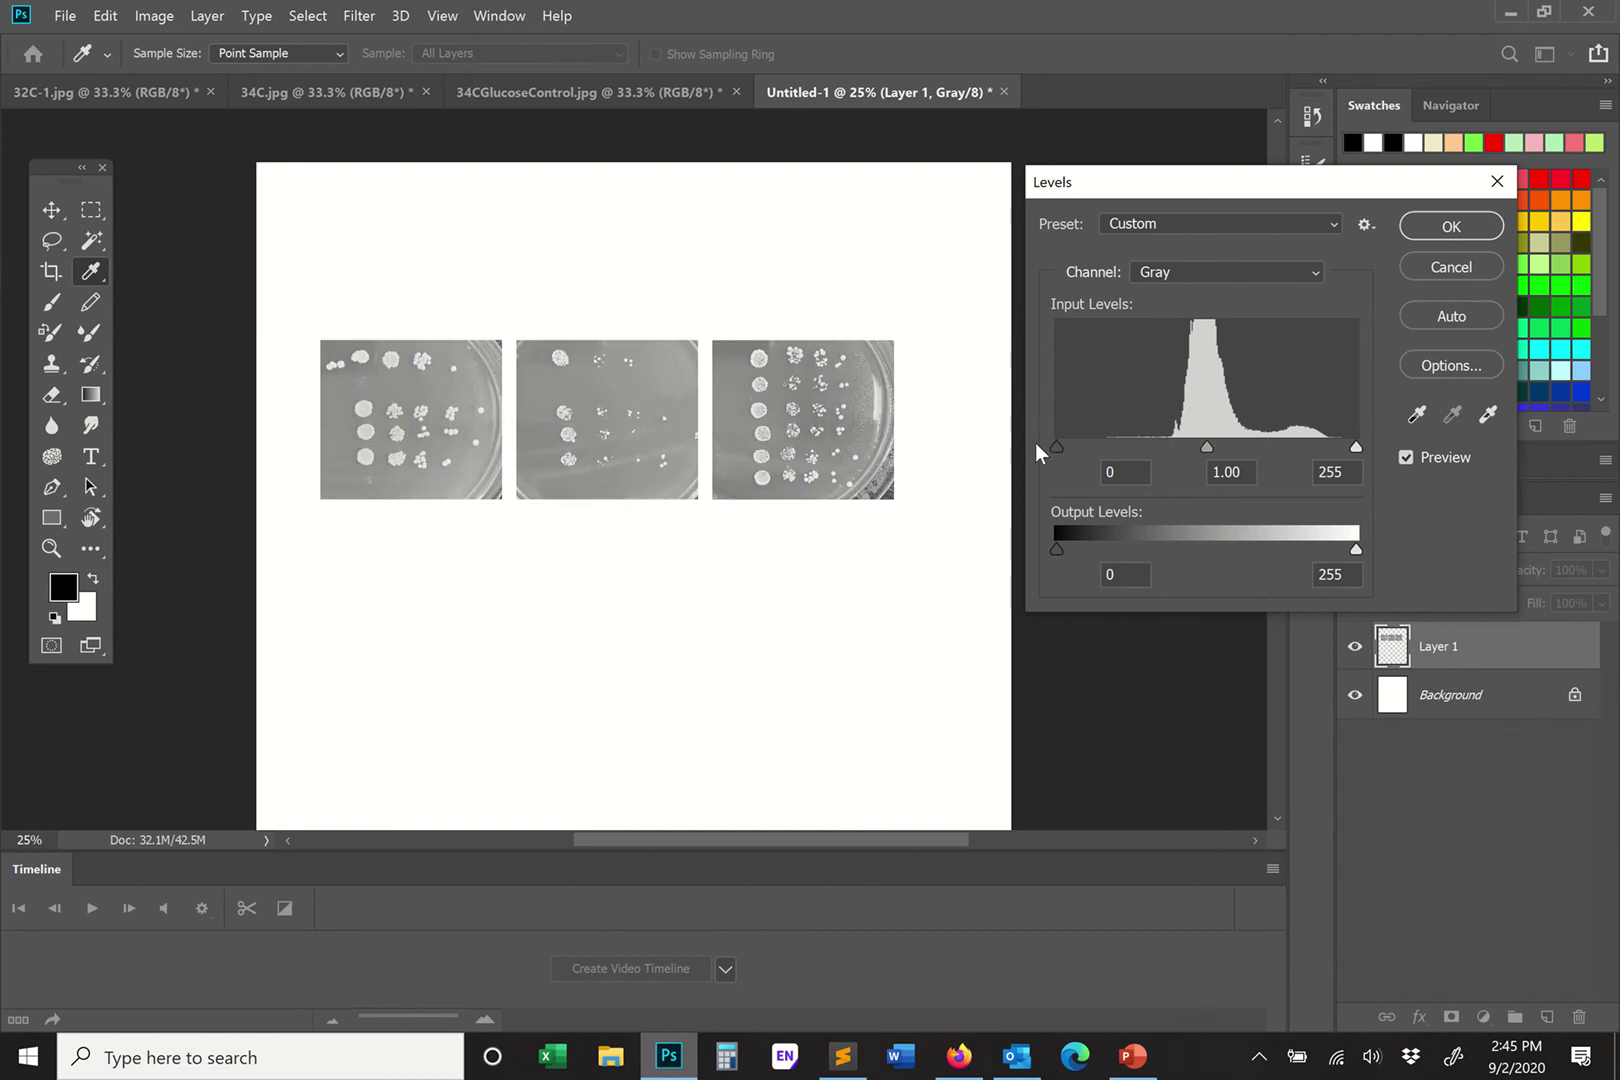
pyautogui.moveTo(1113, 441); pyautogui.dragTo(1231, 440)
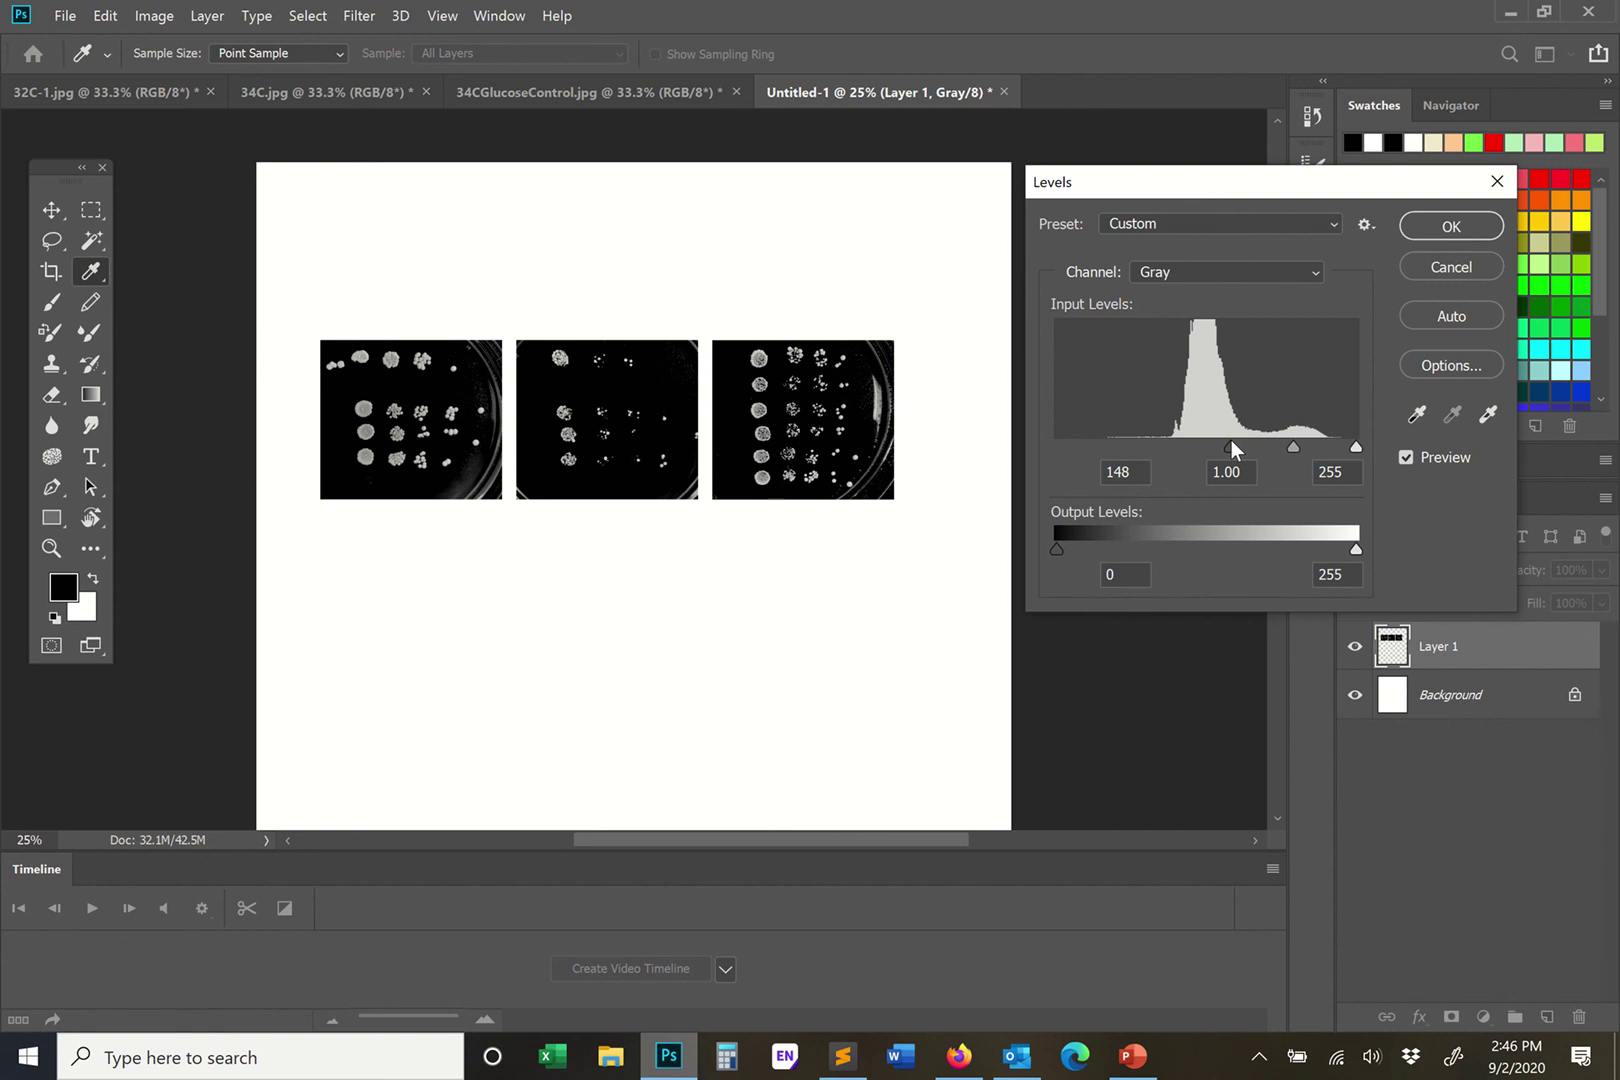
pyautogui.moveTo(1231, 440); pyautogui.dragTo(1172, 450)
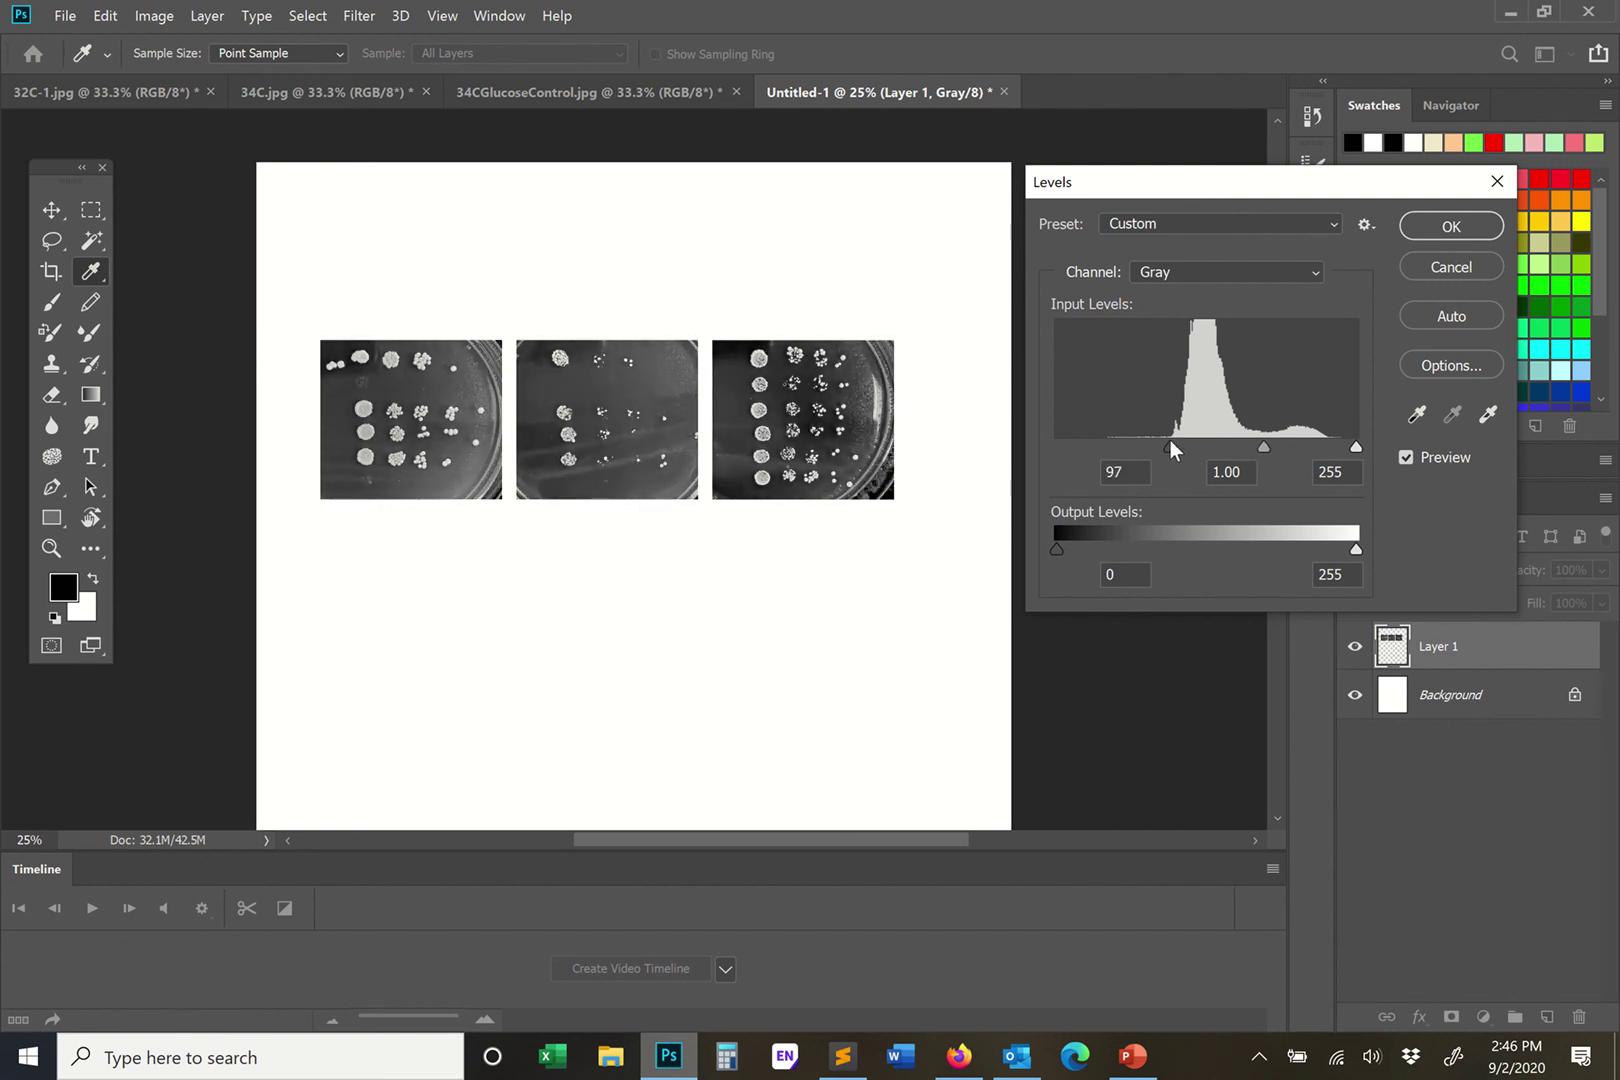
pyautogui.moveTo(1169, 440); pyautogui.dragTo(1169, 440)
# Step: Lower the white input level to 223, apply the Levels adjustment, and compare the plates by undoing and redoing it
pyautogui.moveTo(1355, 444); pyautogui.dragTo(1318, 446)
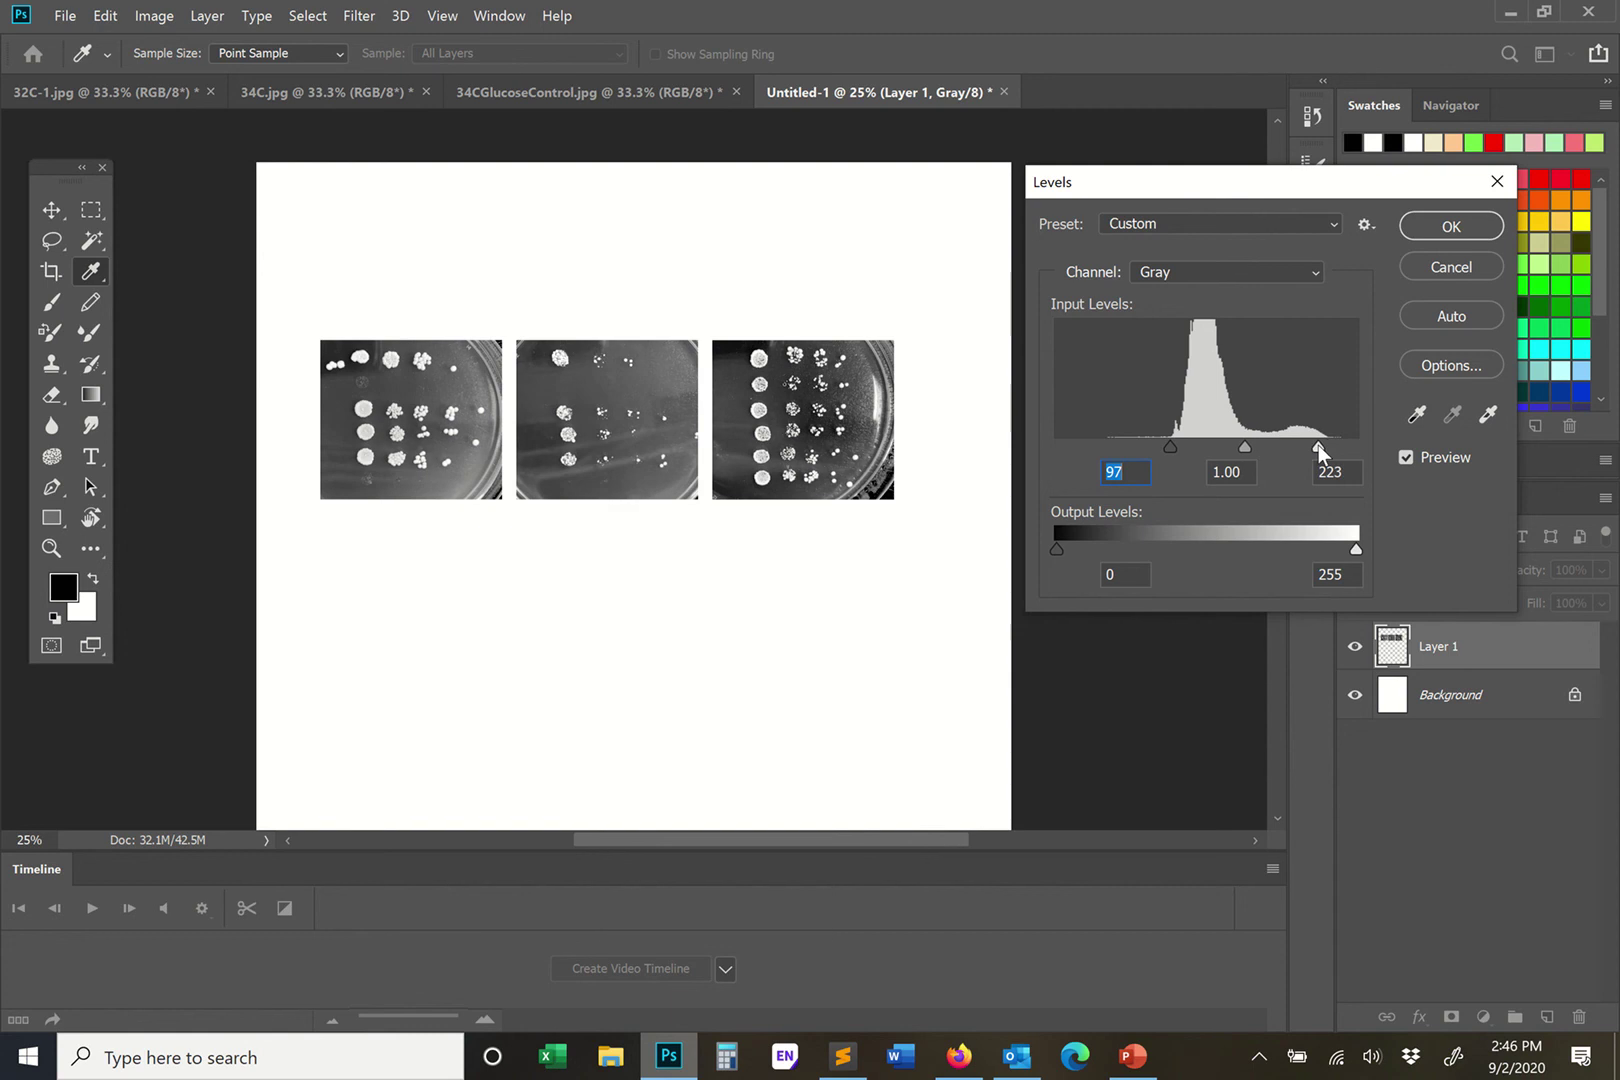
pyautogui.click(1451, 226)
pyautogui.press('v')
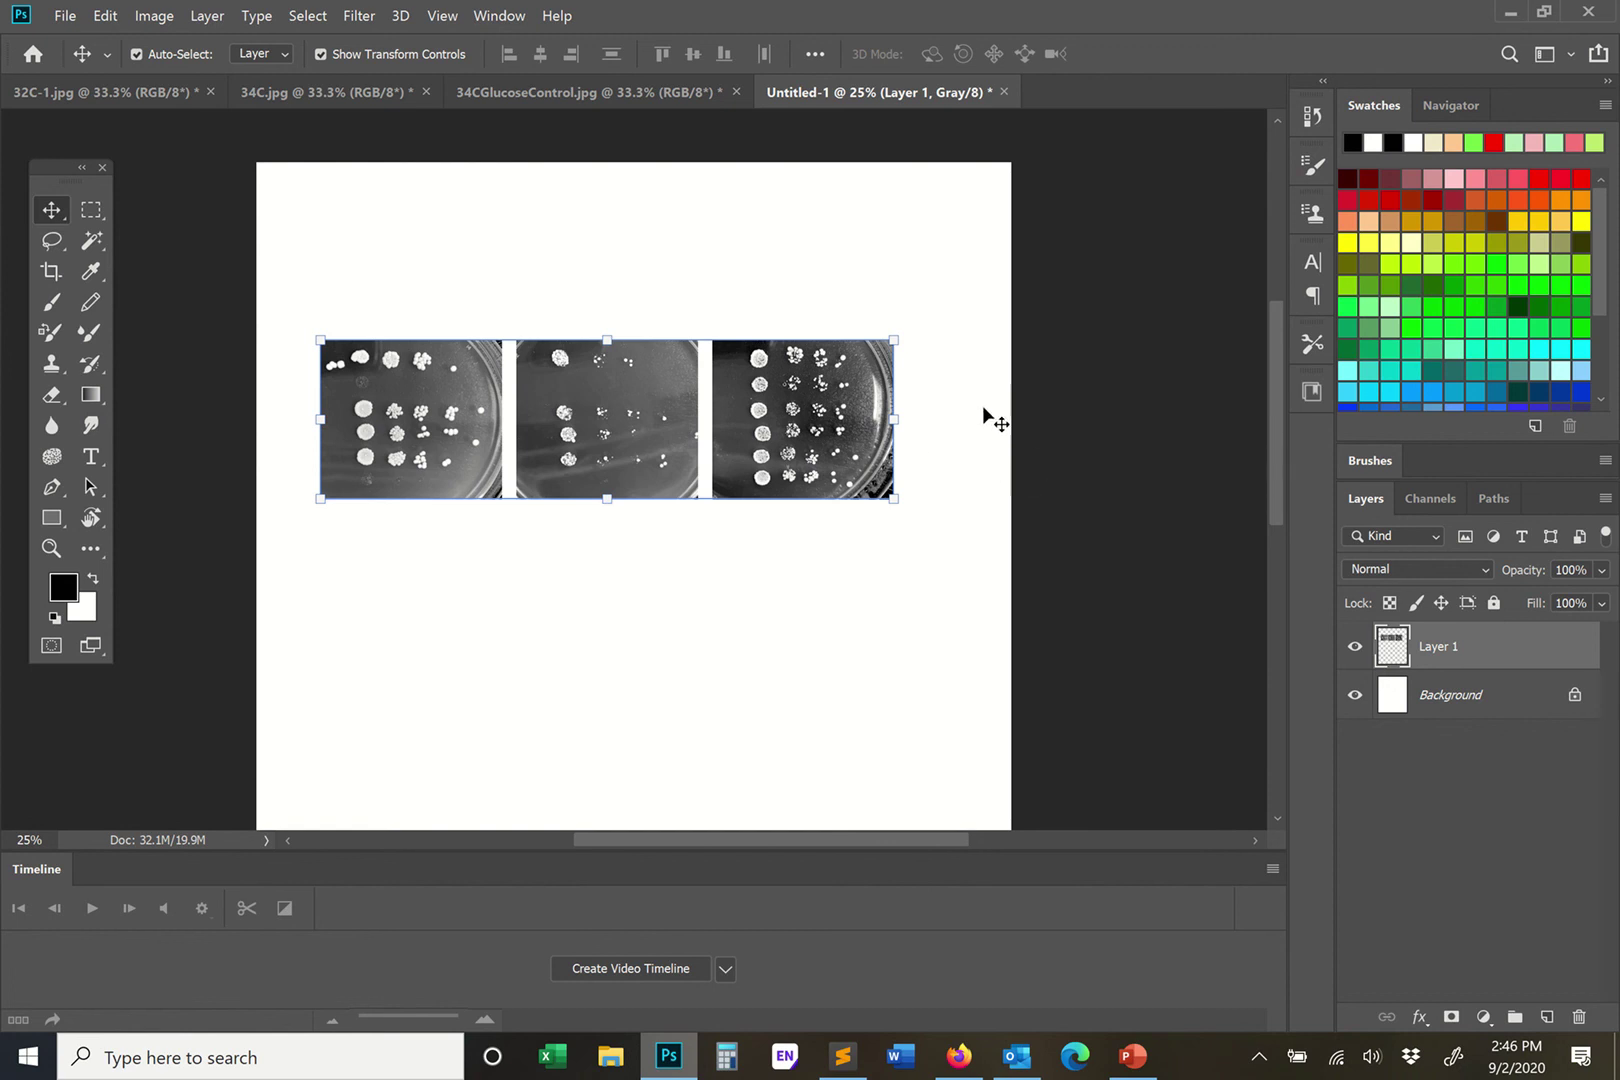
pyautogui.hotkey('ctrl', 'z')
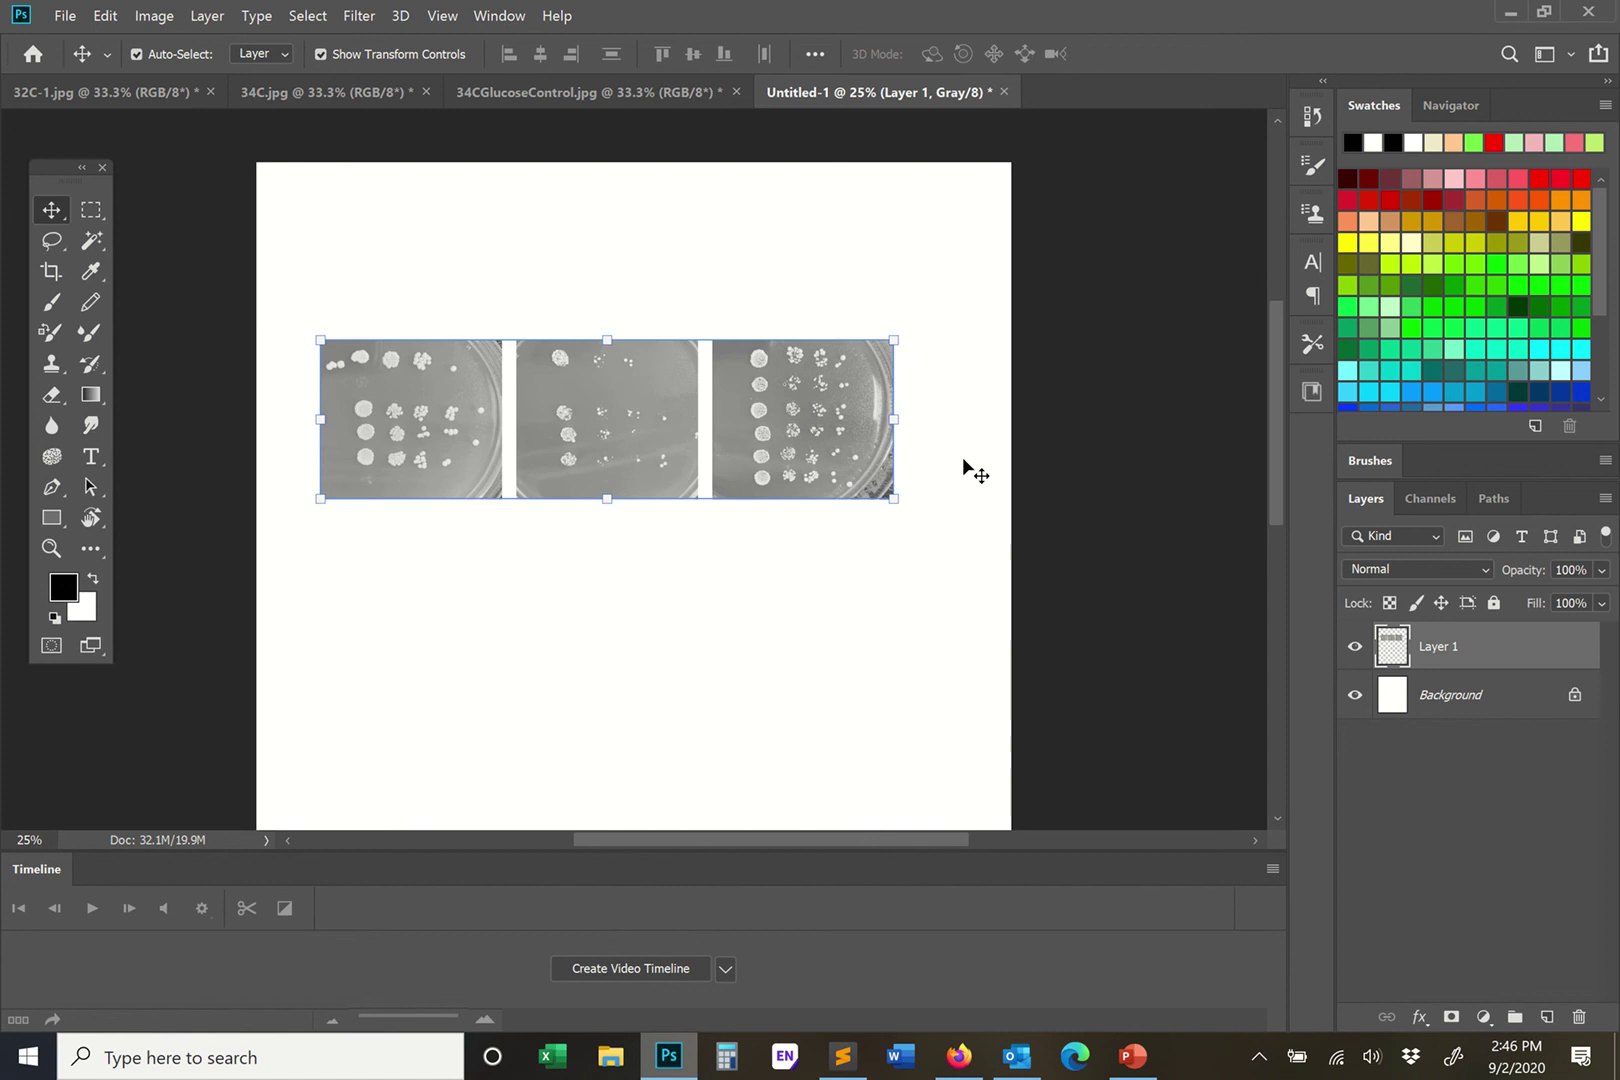
pyautogui.hotkey('ctrl', 'shift', 'z')
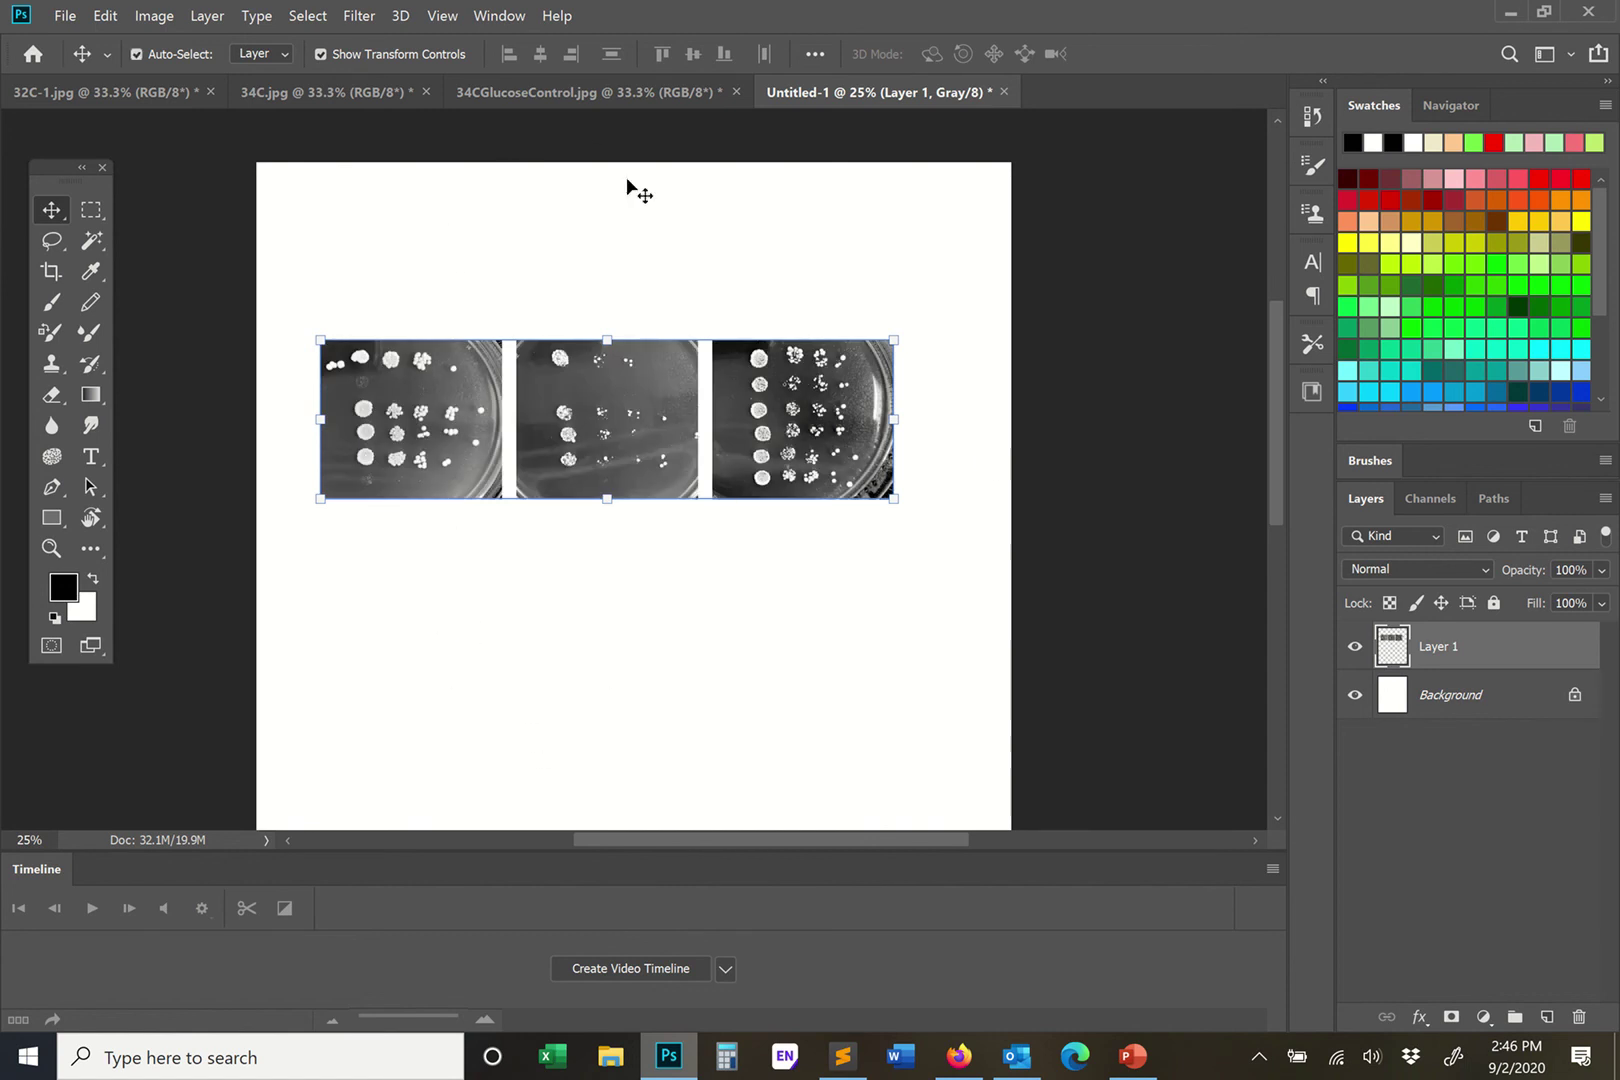
# Step: Shift the plate row rightward on the page and insert a new text layer in the blank space to its left
pyautogui.hotkey('ctrl', 'shift', 'z')
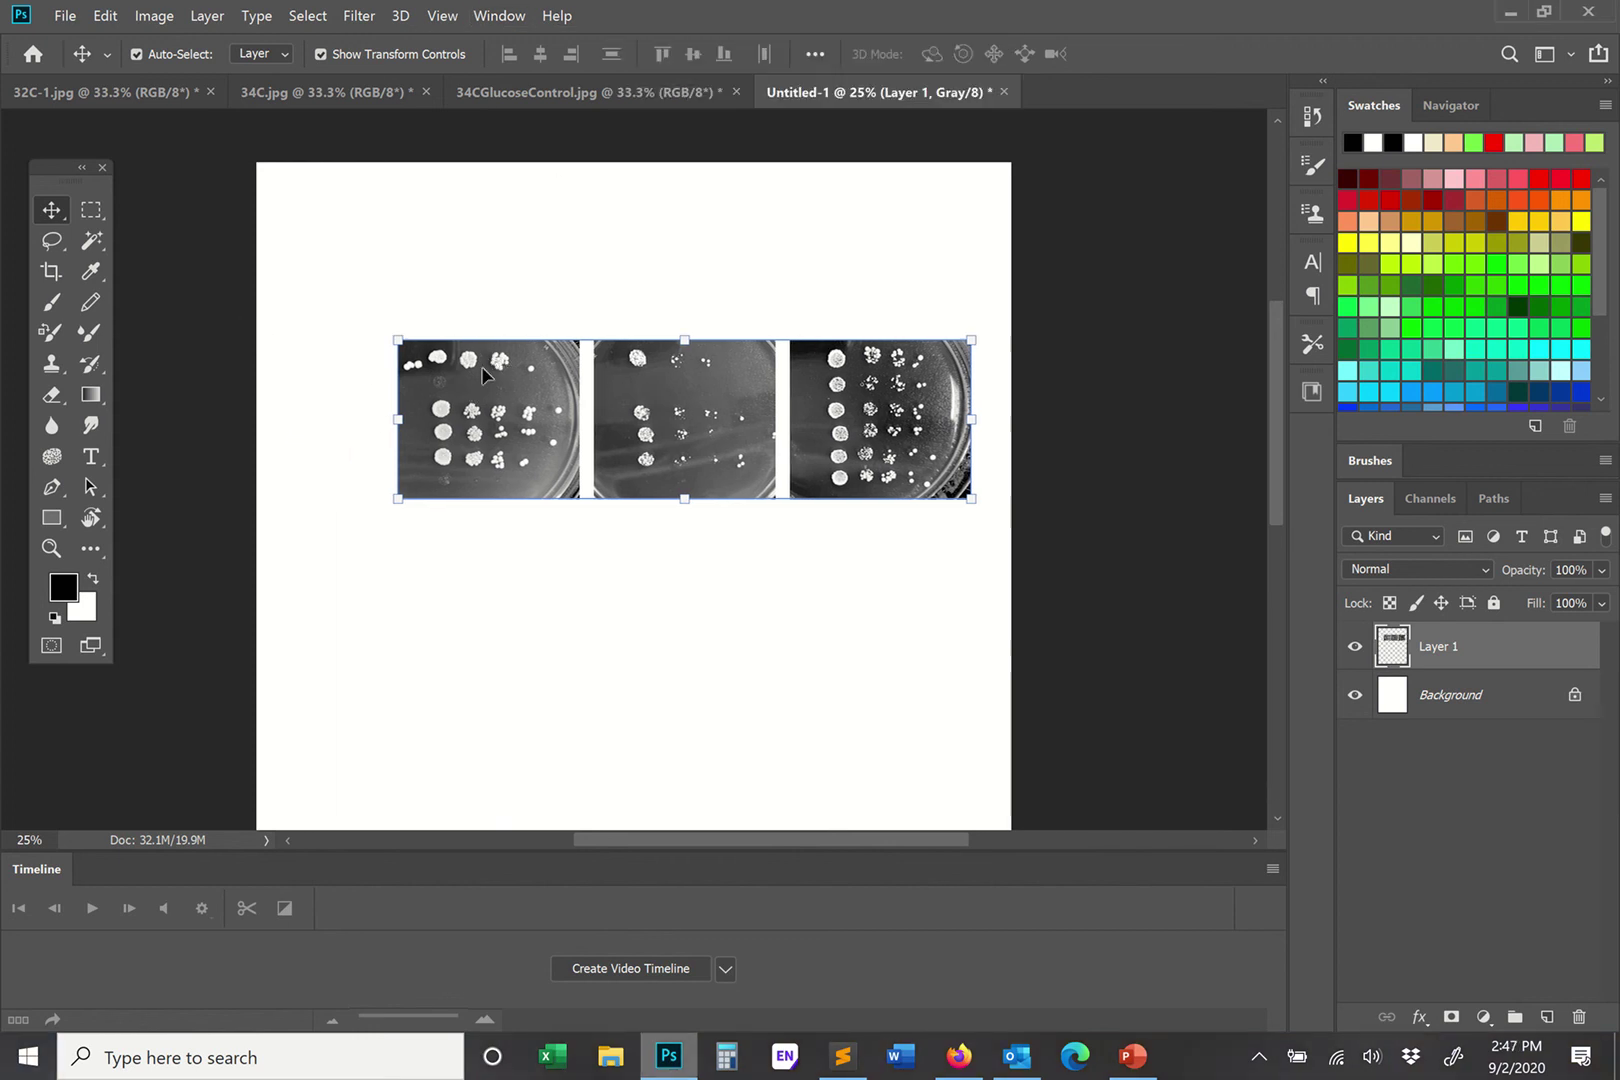
pyautogui.click(359, 493)
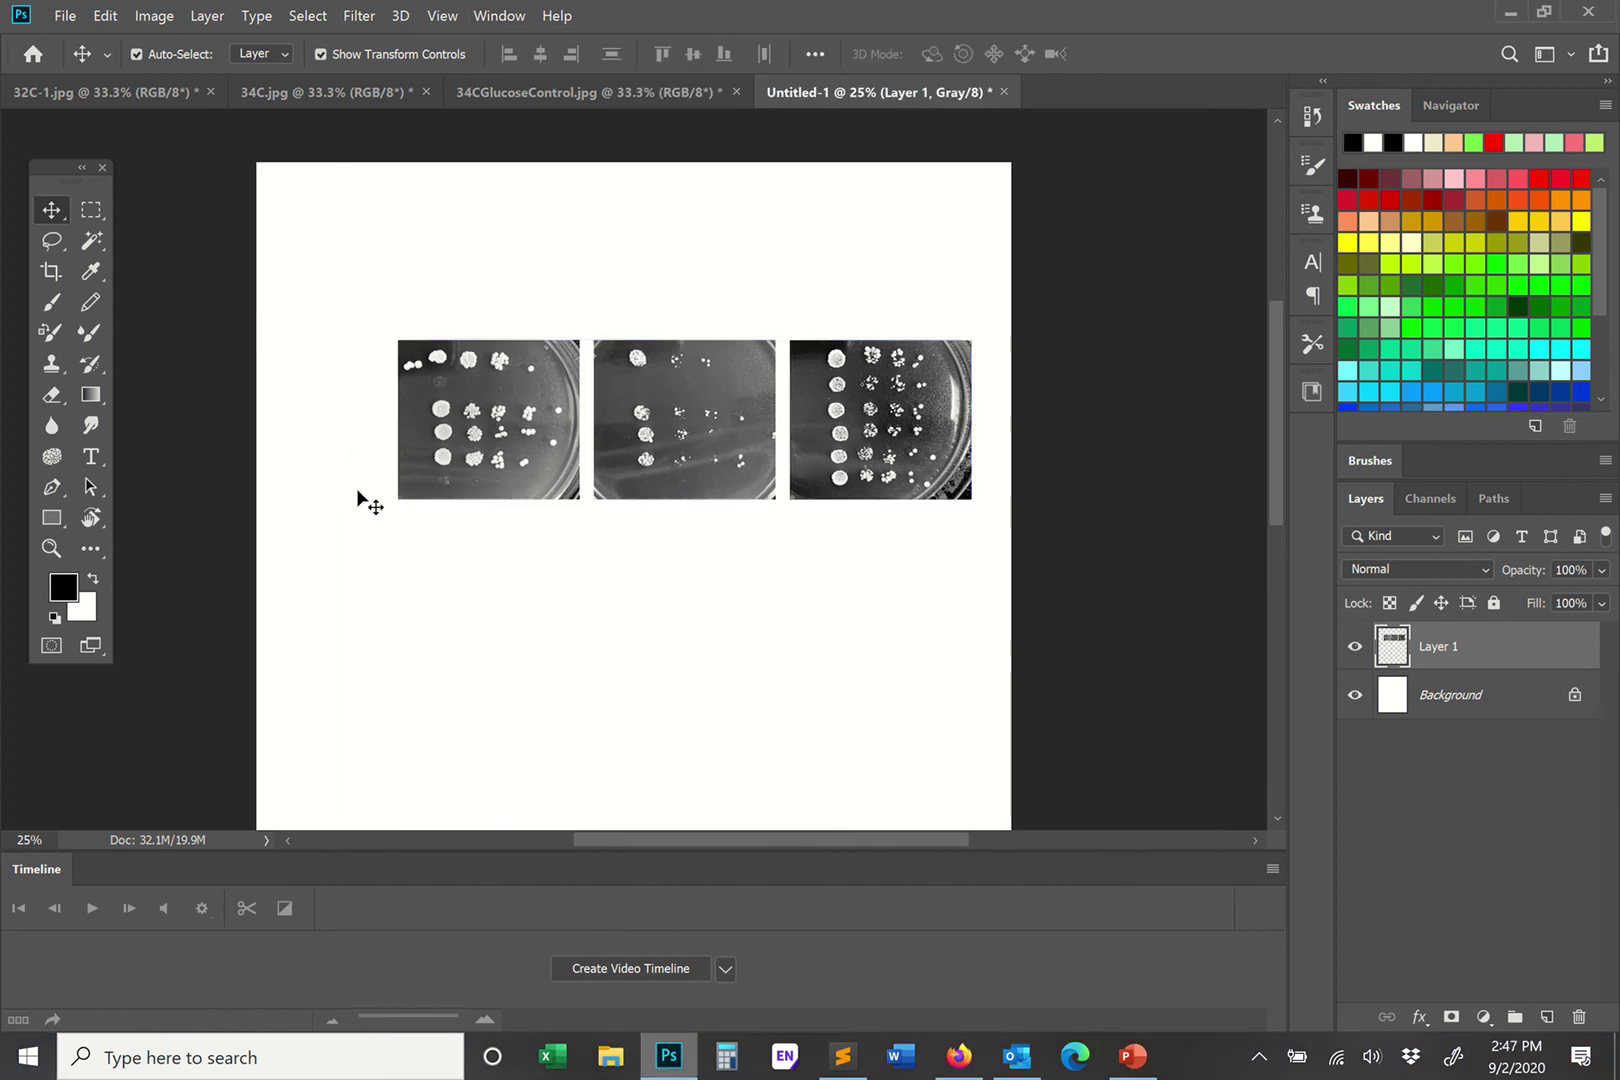
pyautogui.click(90, 456)
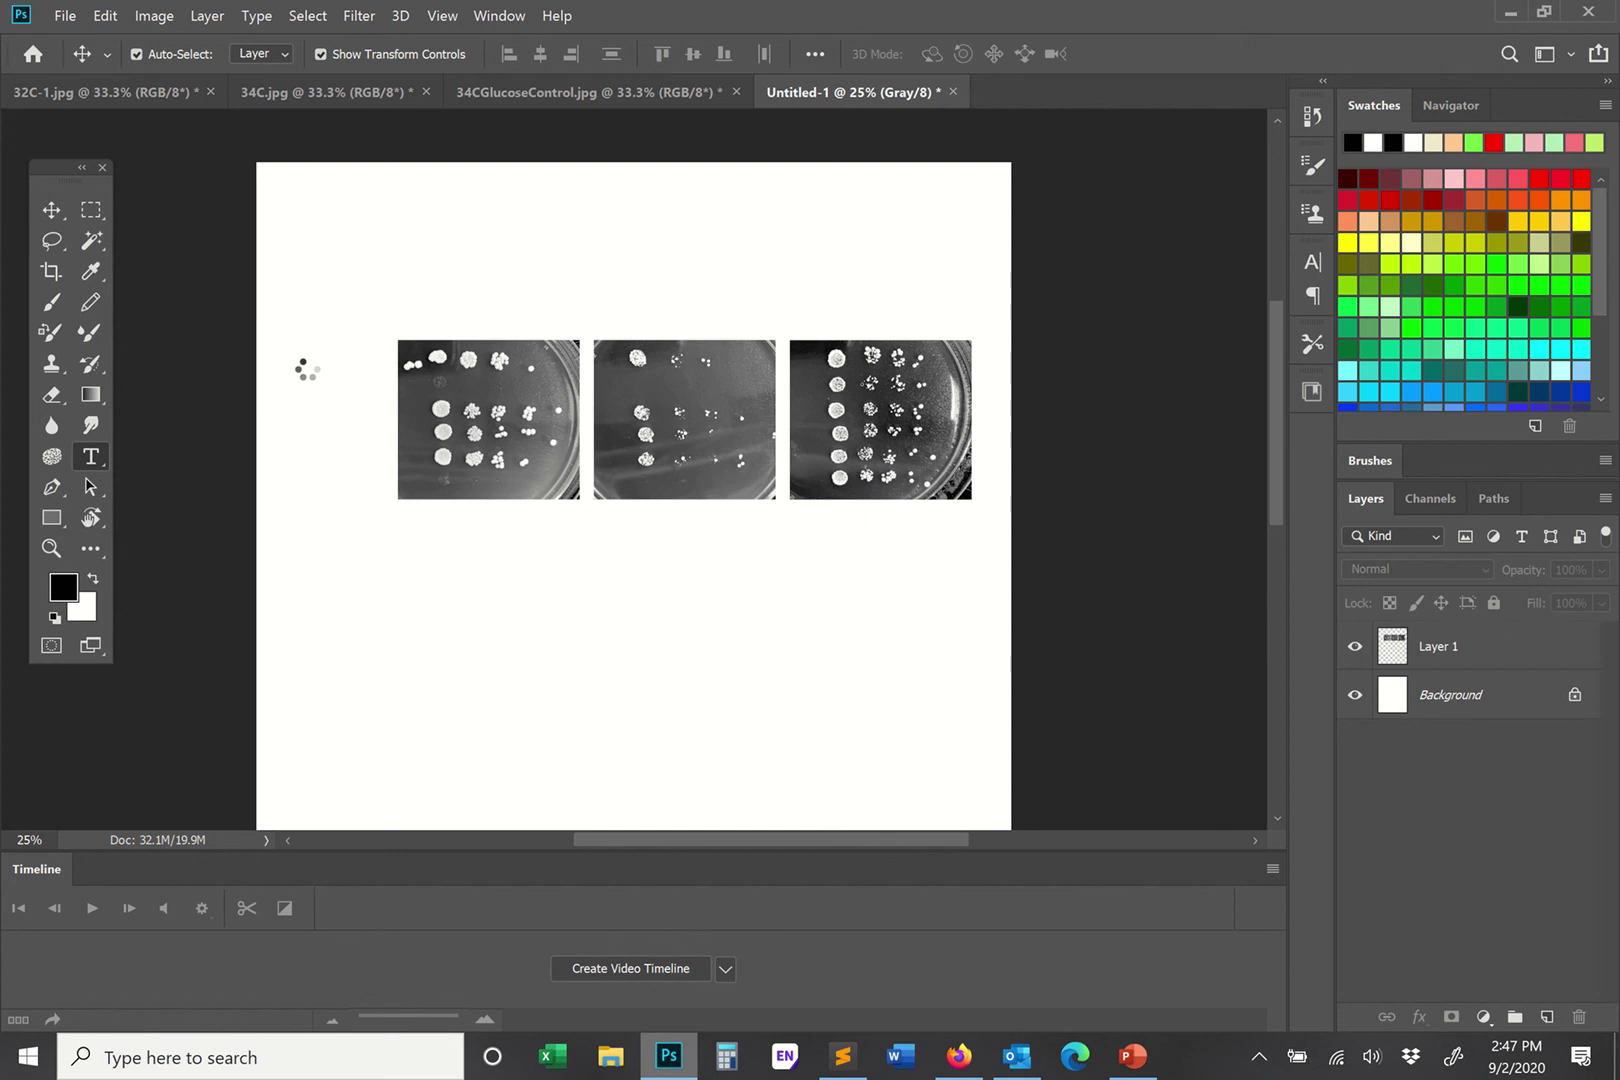
pyautogui.click(295, 365)
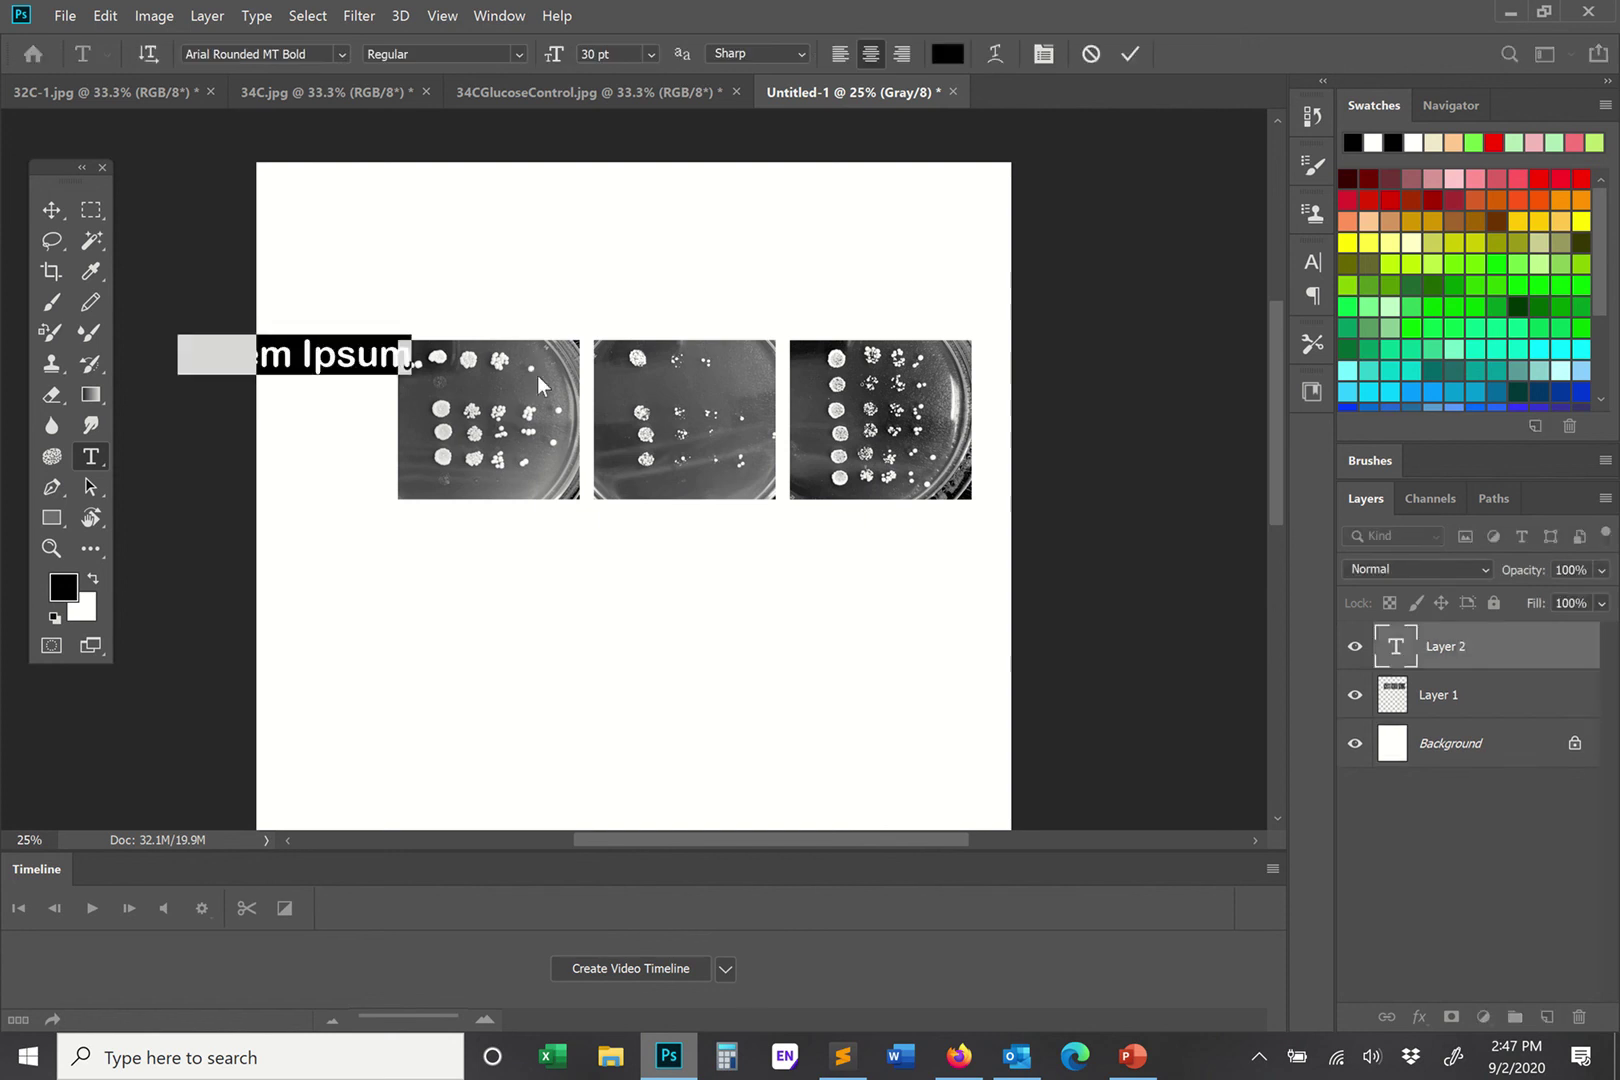
# Step: Format the new text beside the first plate as Arial Bold at 12 pt
pyautogui.click(336, 55)
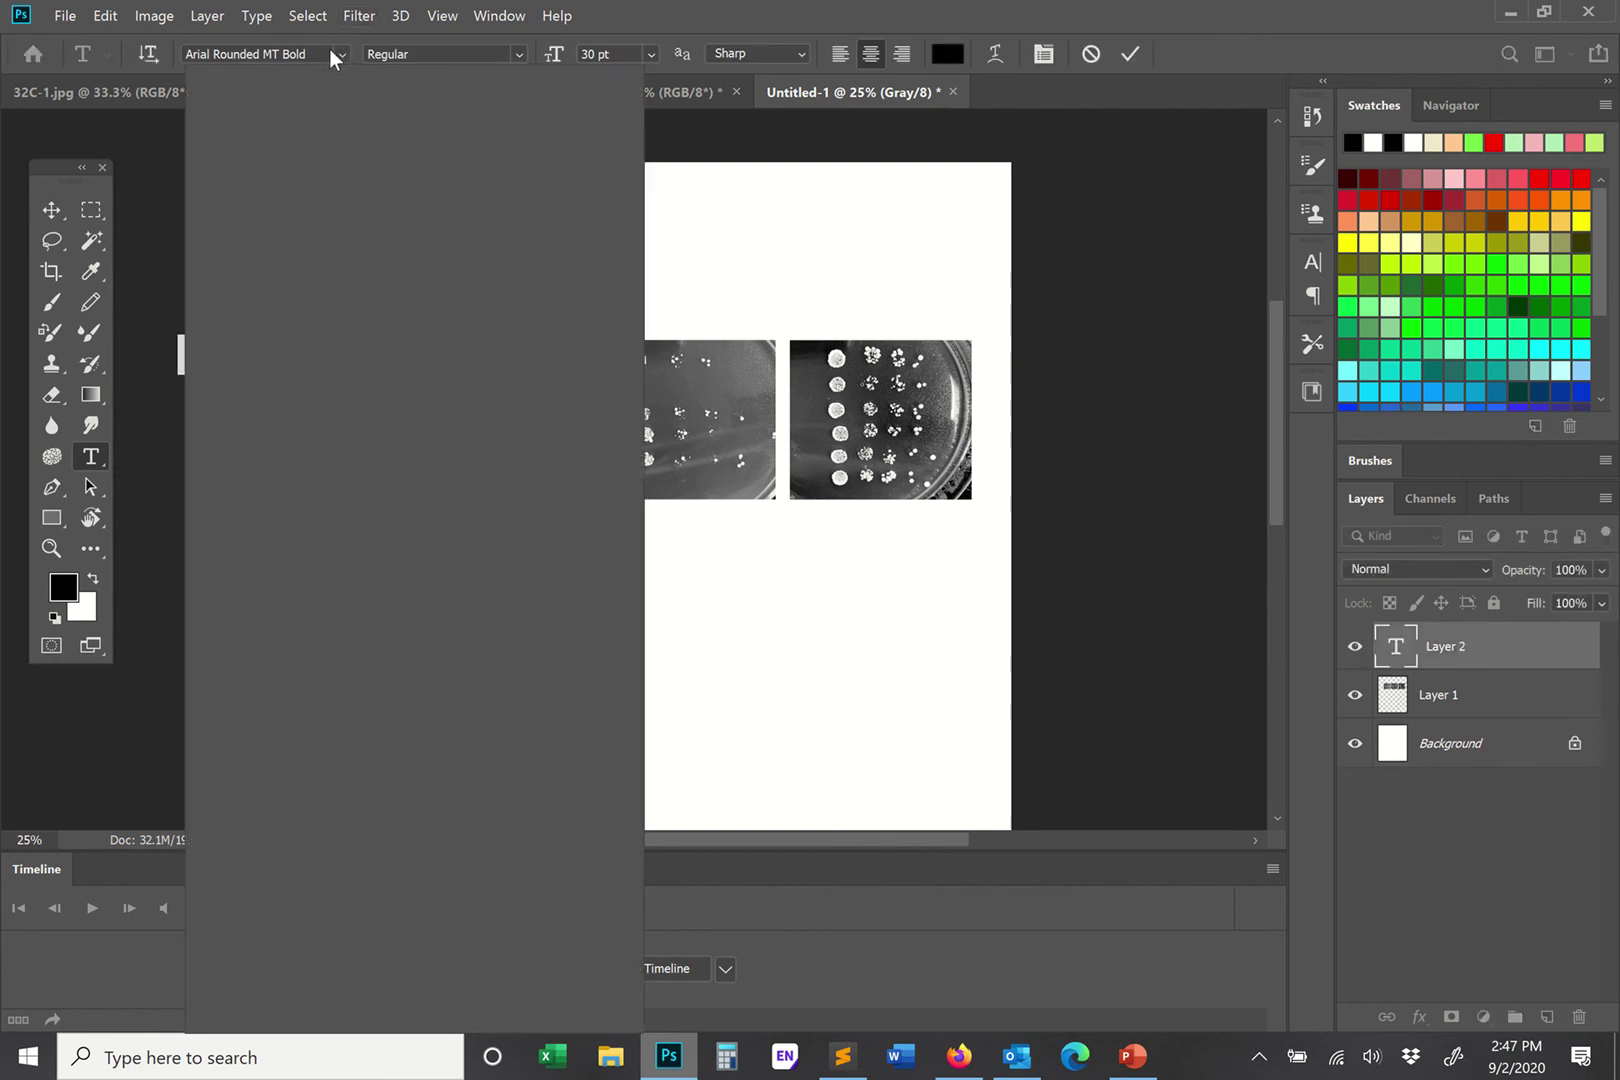
pyautogui.click(285, 123)
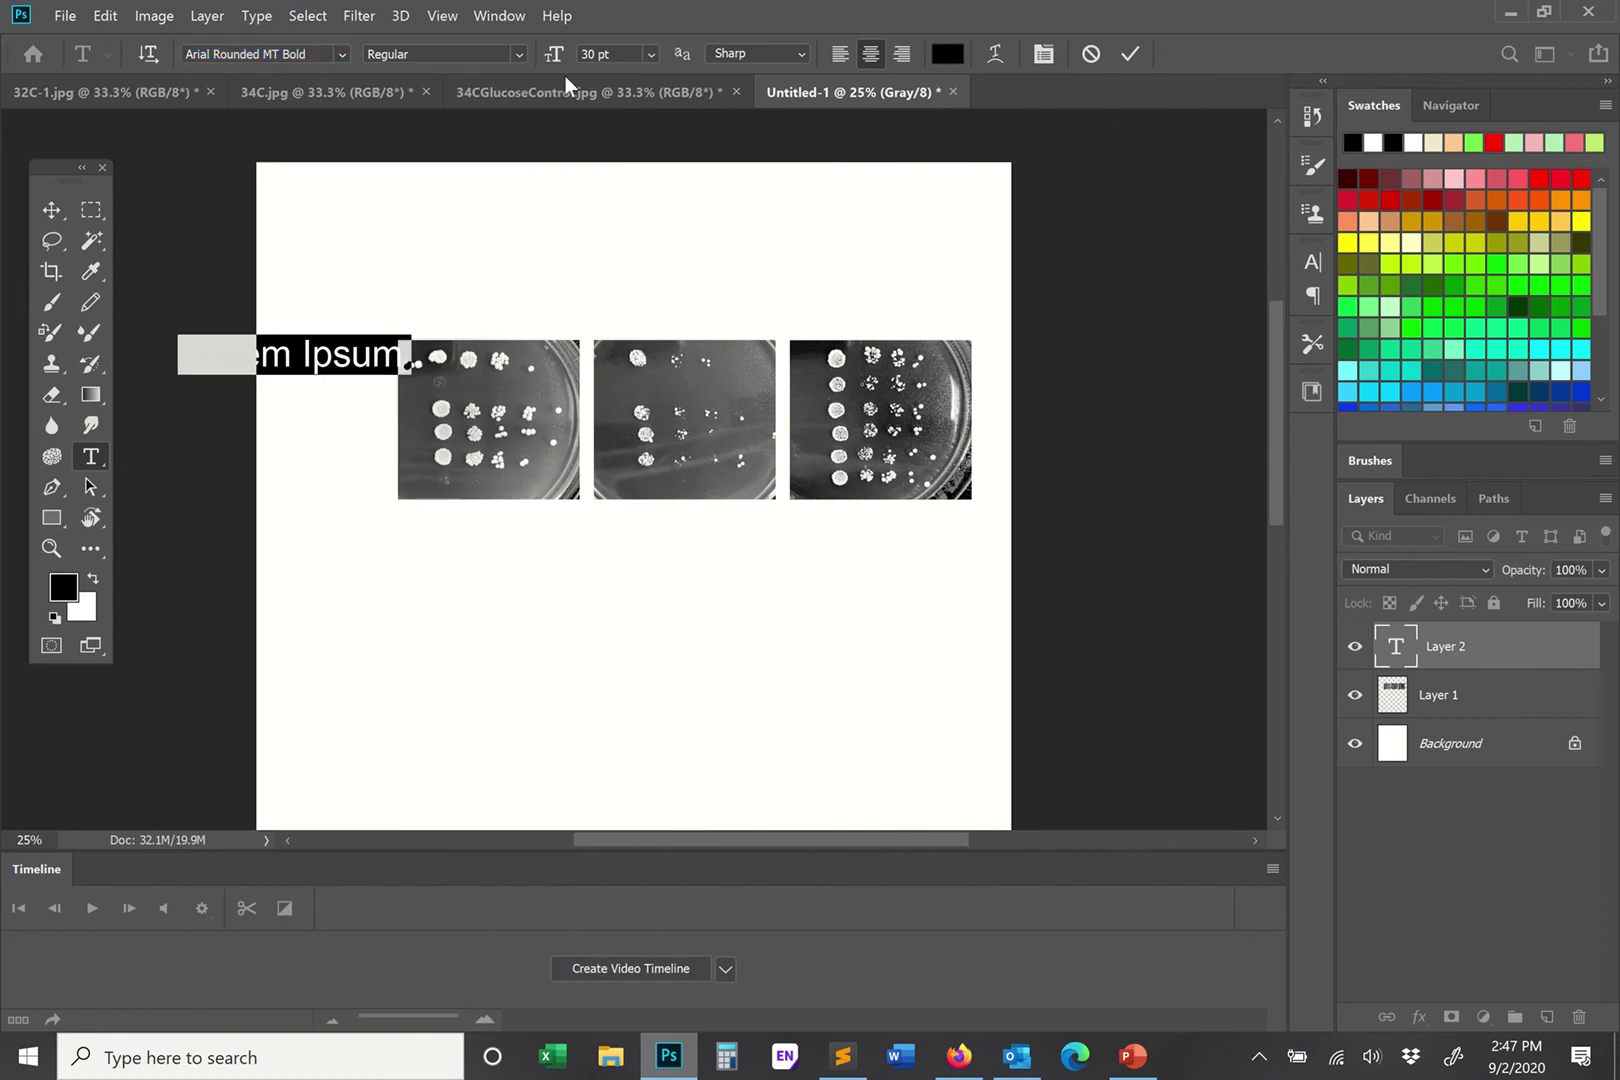
pyautogui.click(519, 54)
pyautogui.click(460, 187)
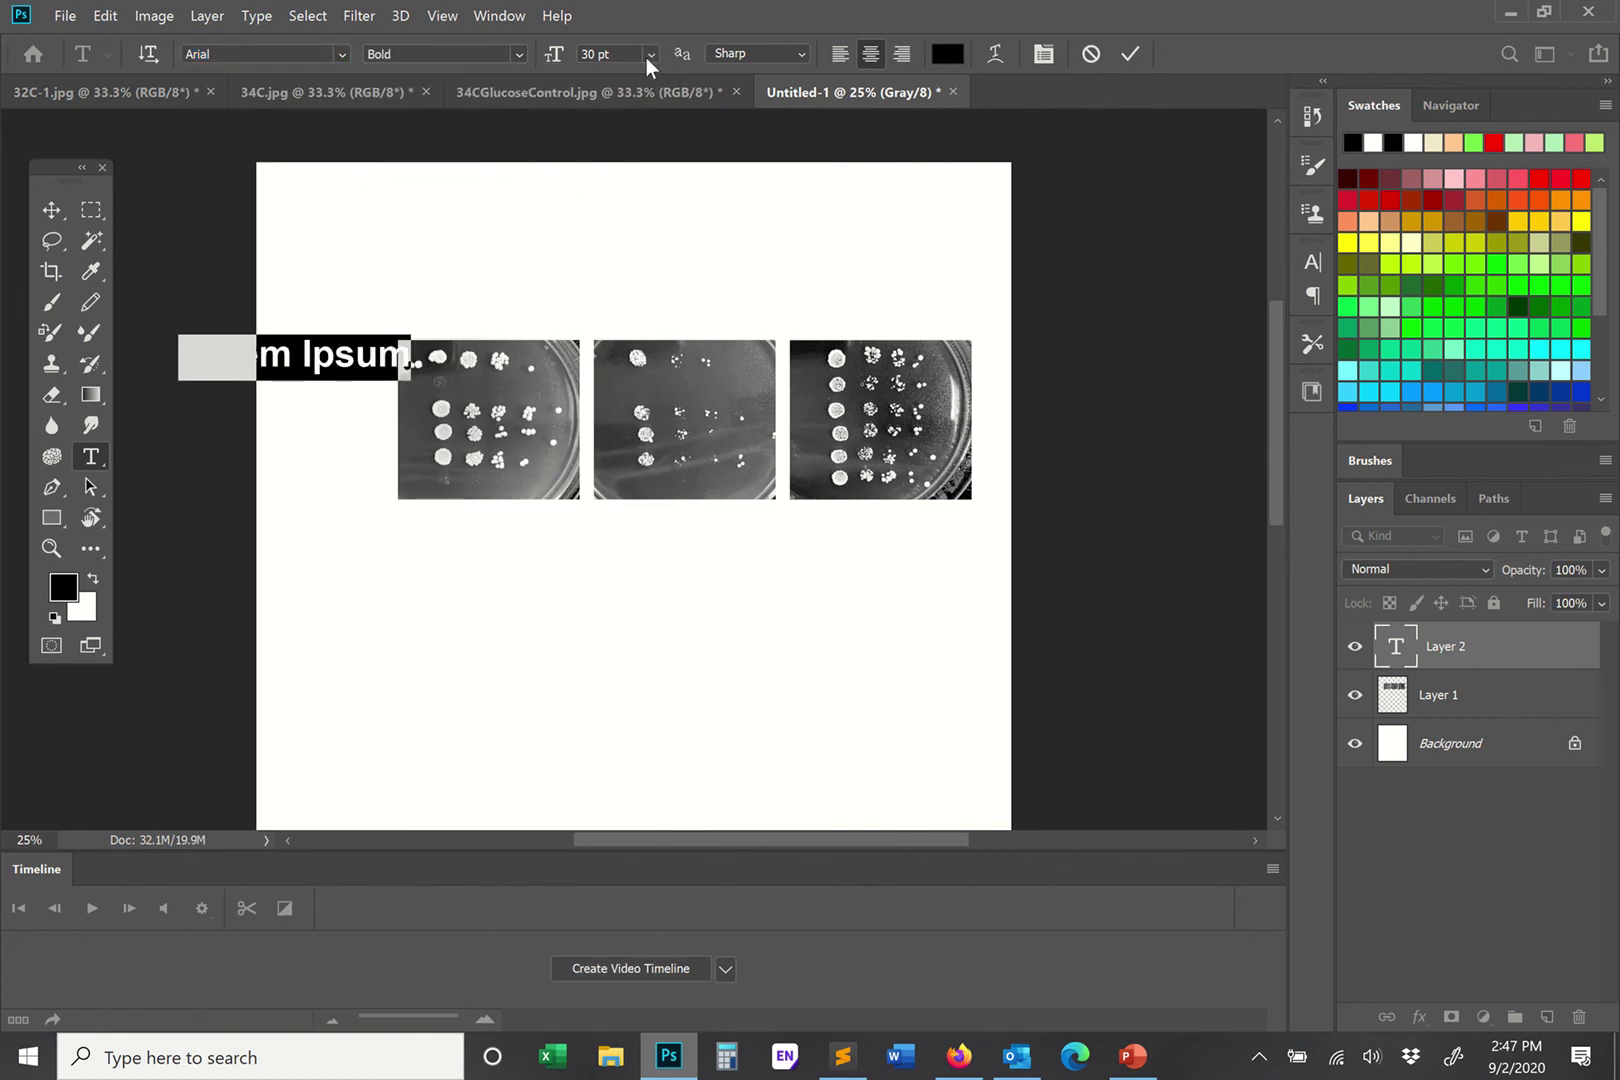
pyautogui.click(647, 56)
pyautogui.click(619, 140)
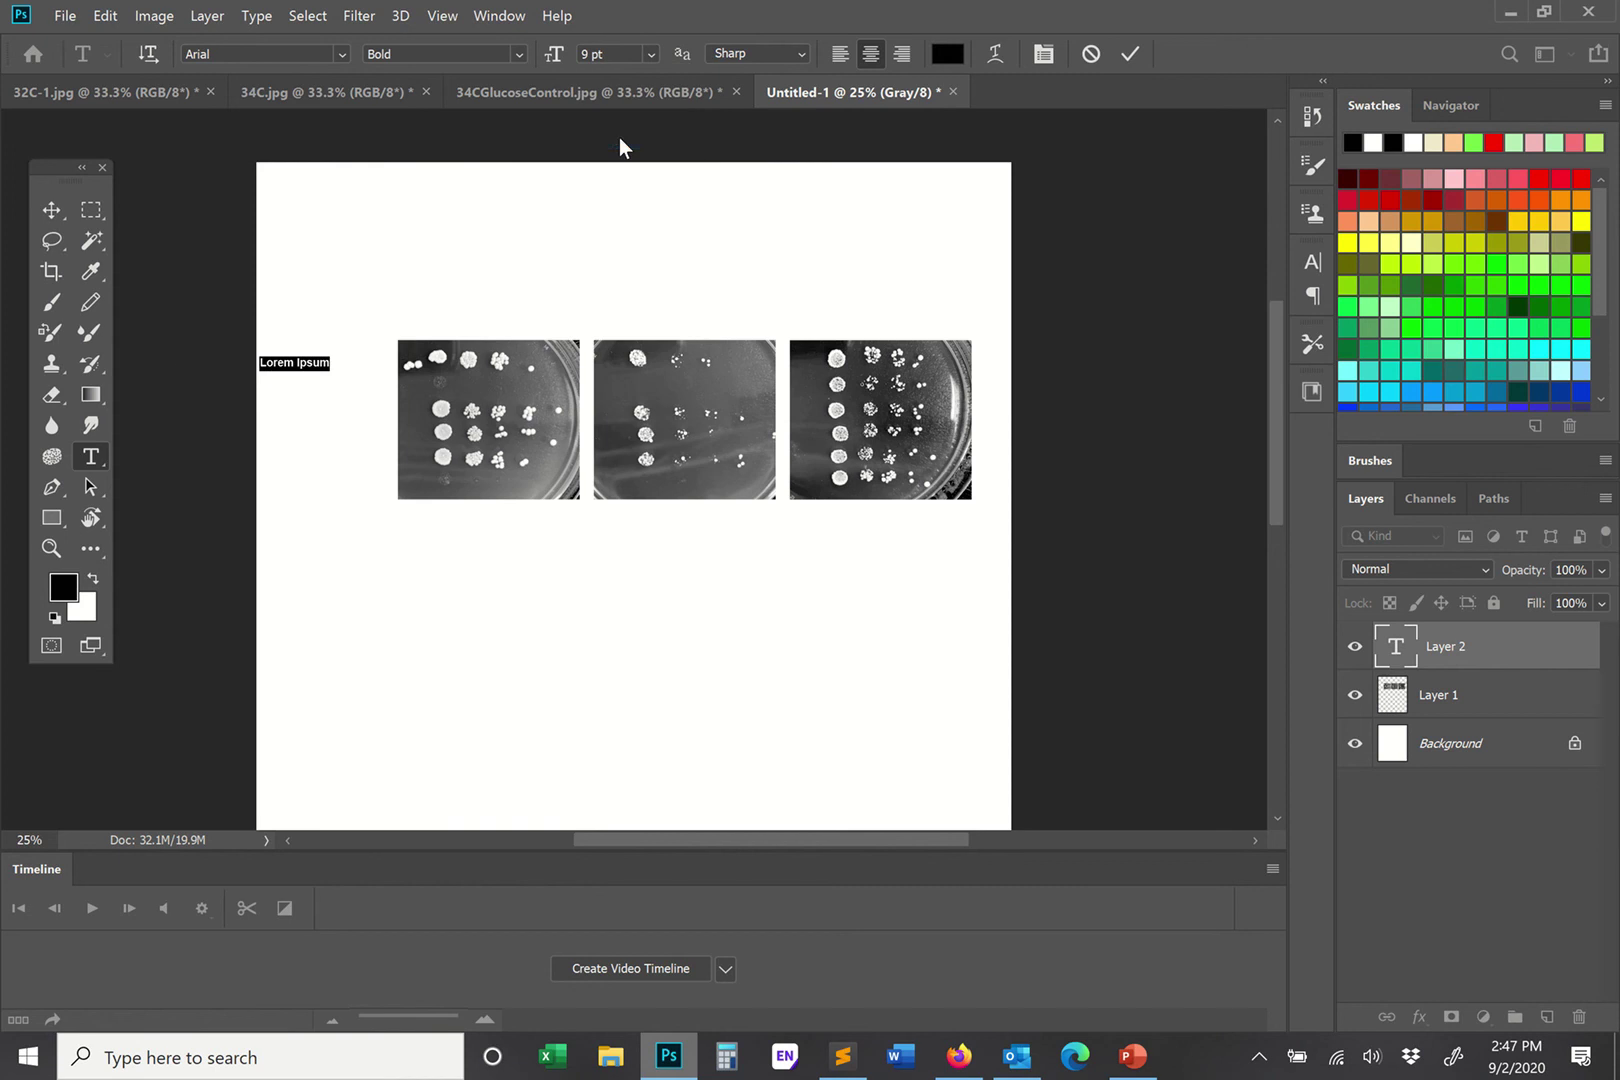
pyautogui.click(653, 54)
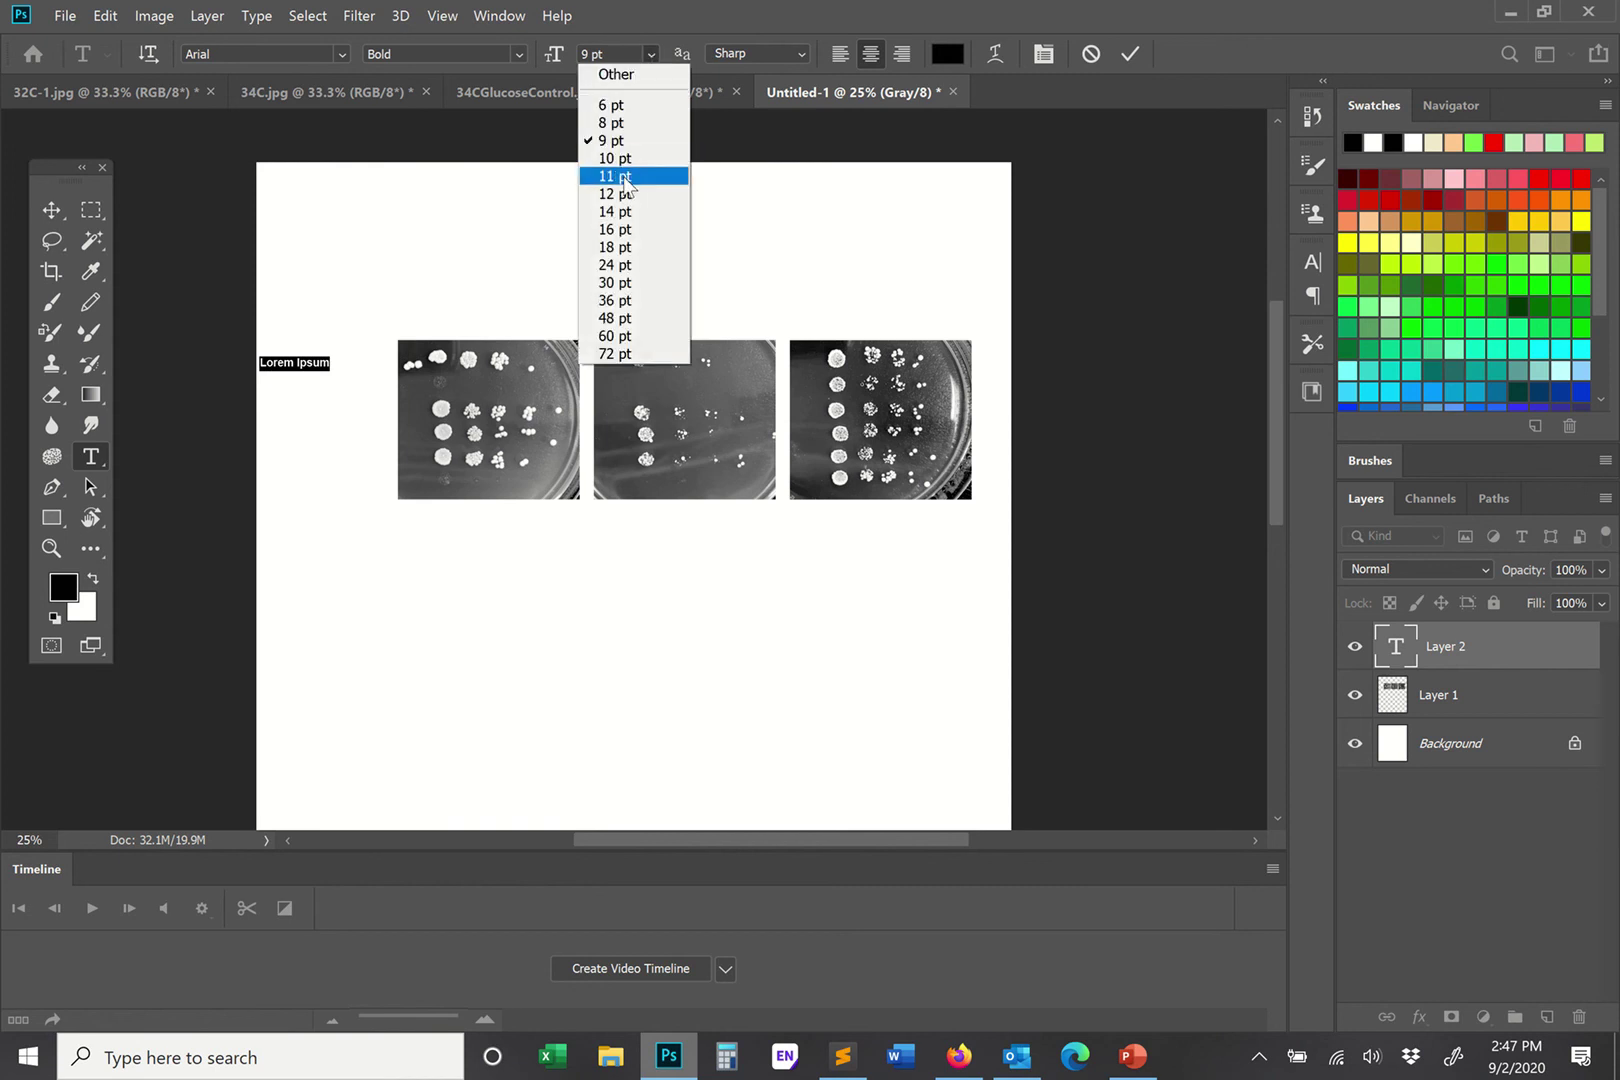
pyautogui.click(622, 178)
pyautogui.click(647, 56)
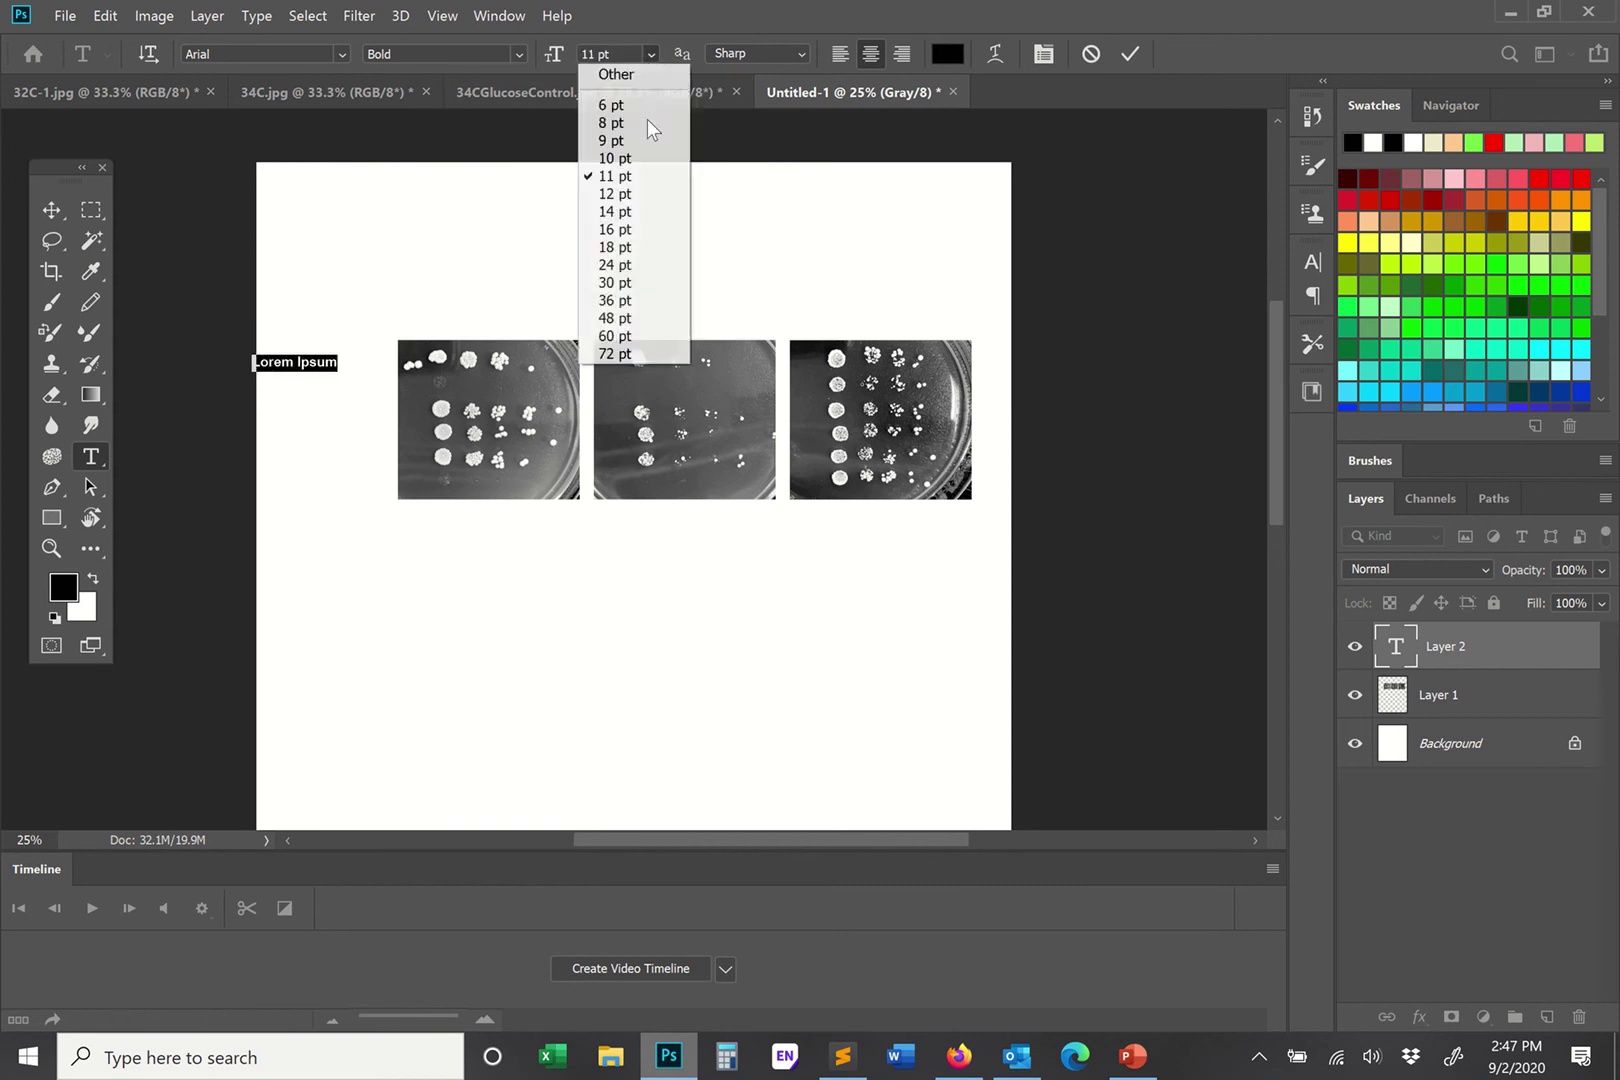
pyautogui.click(622, 198)
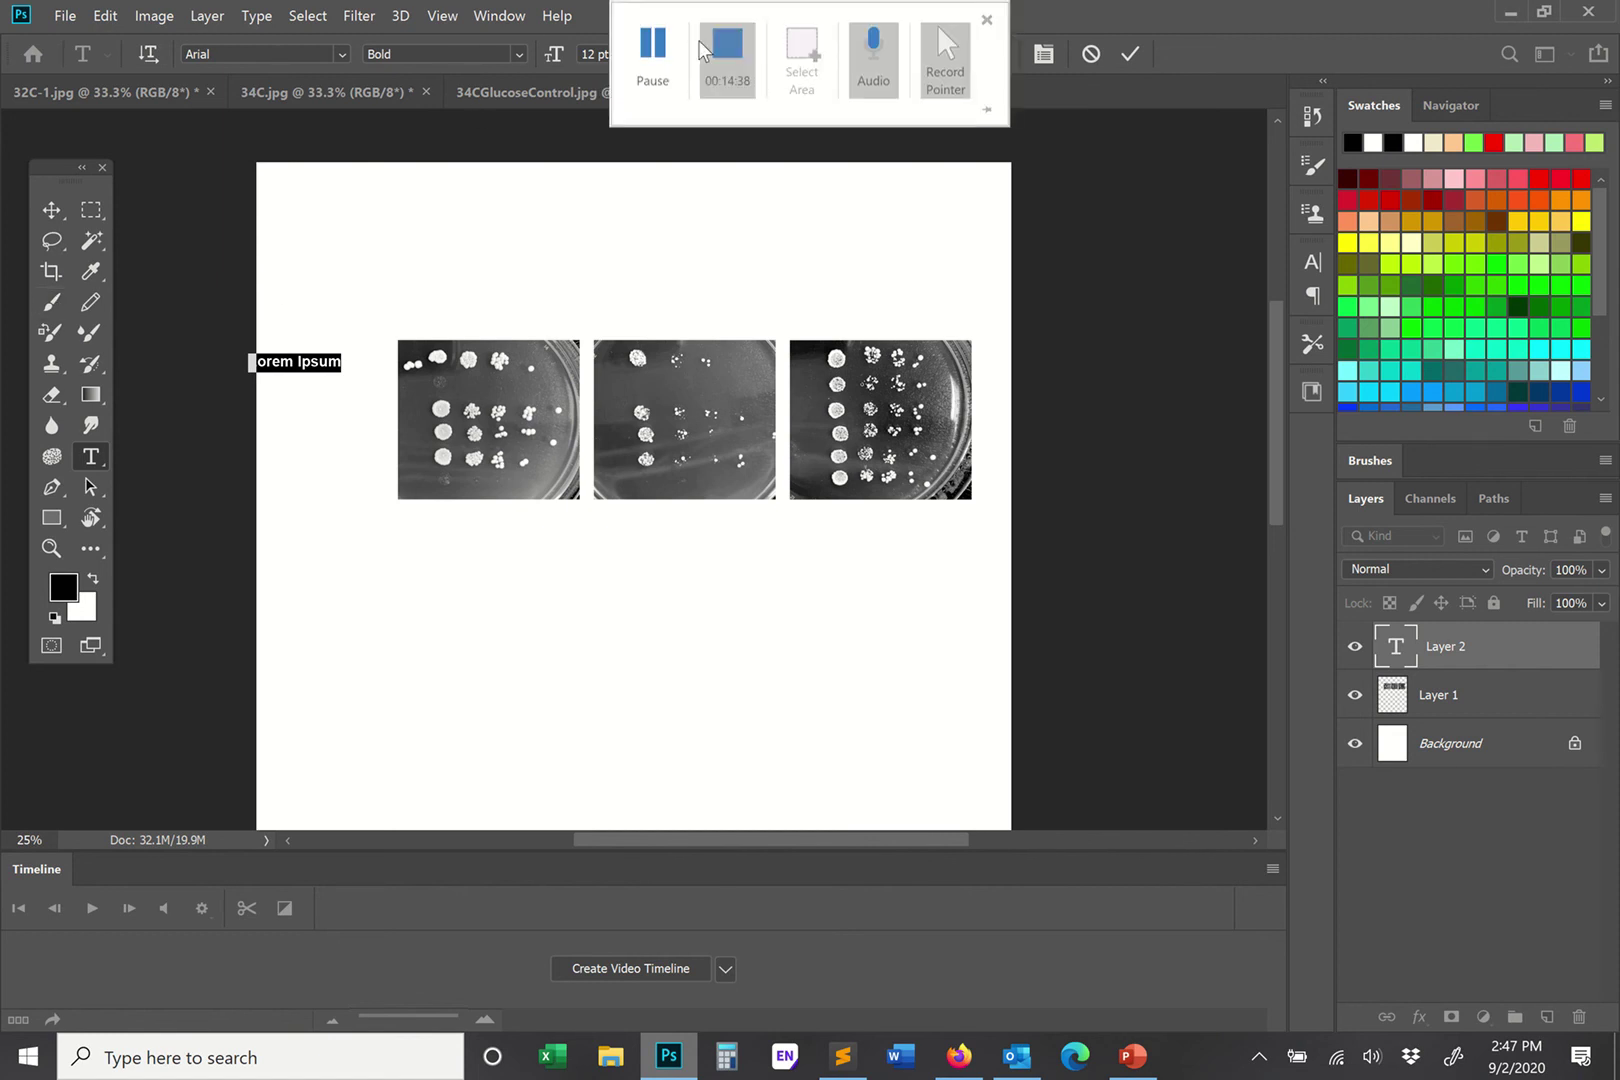
pyautogui.click(700, 50)
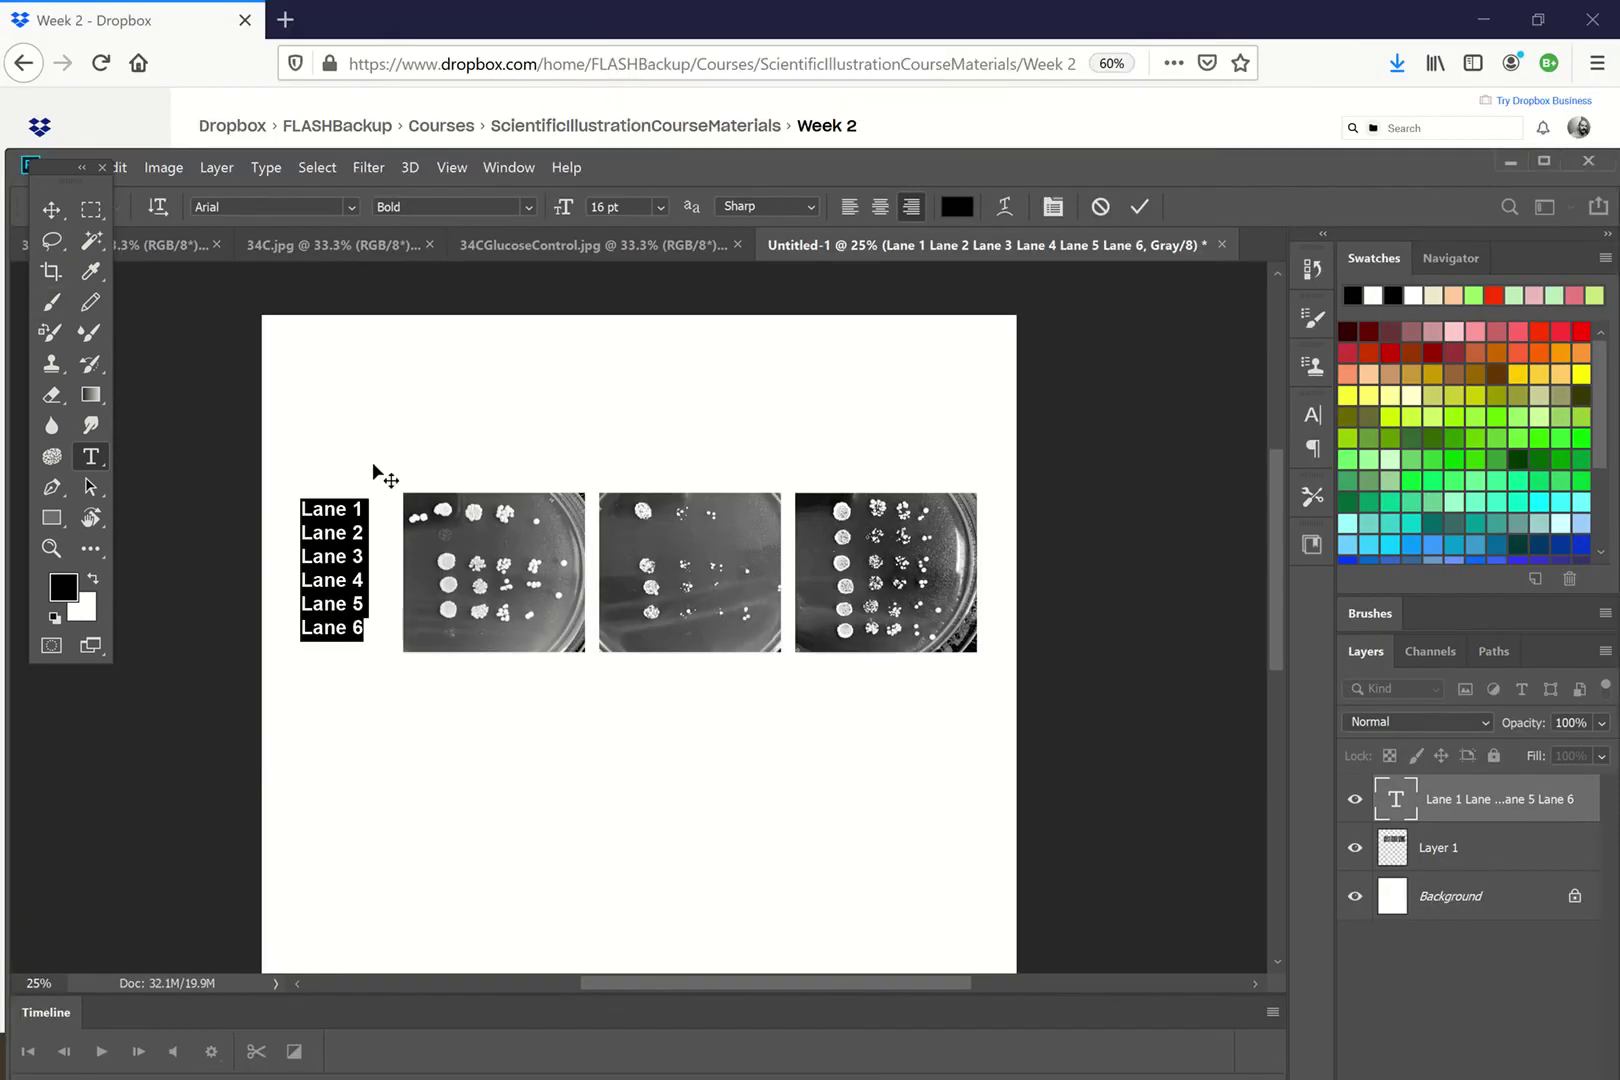
# Step: Finish the Lane 1 to Lane 6 label text and move the block rightward and slightly down, close beside the first plate's rows
pyautogui.click(312, 581)
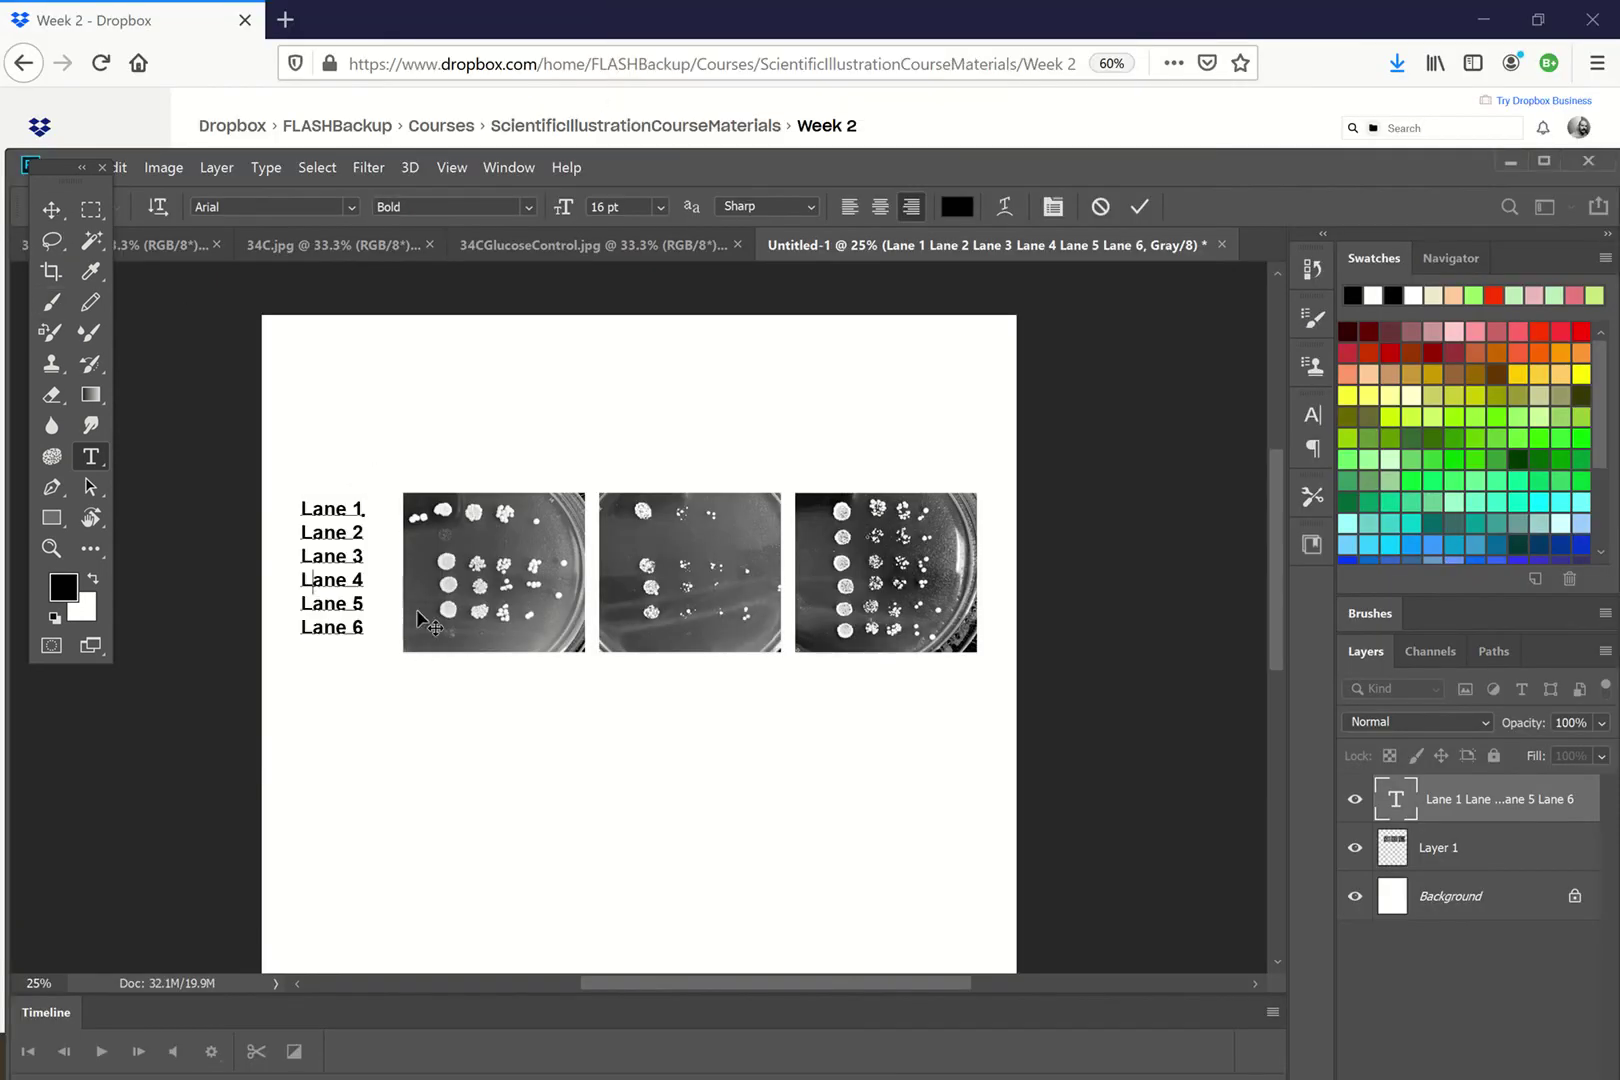
pyautogui.click(51, 209)
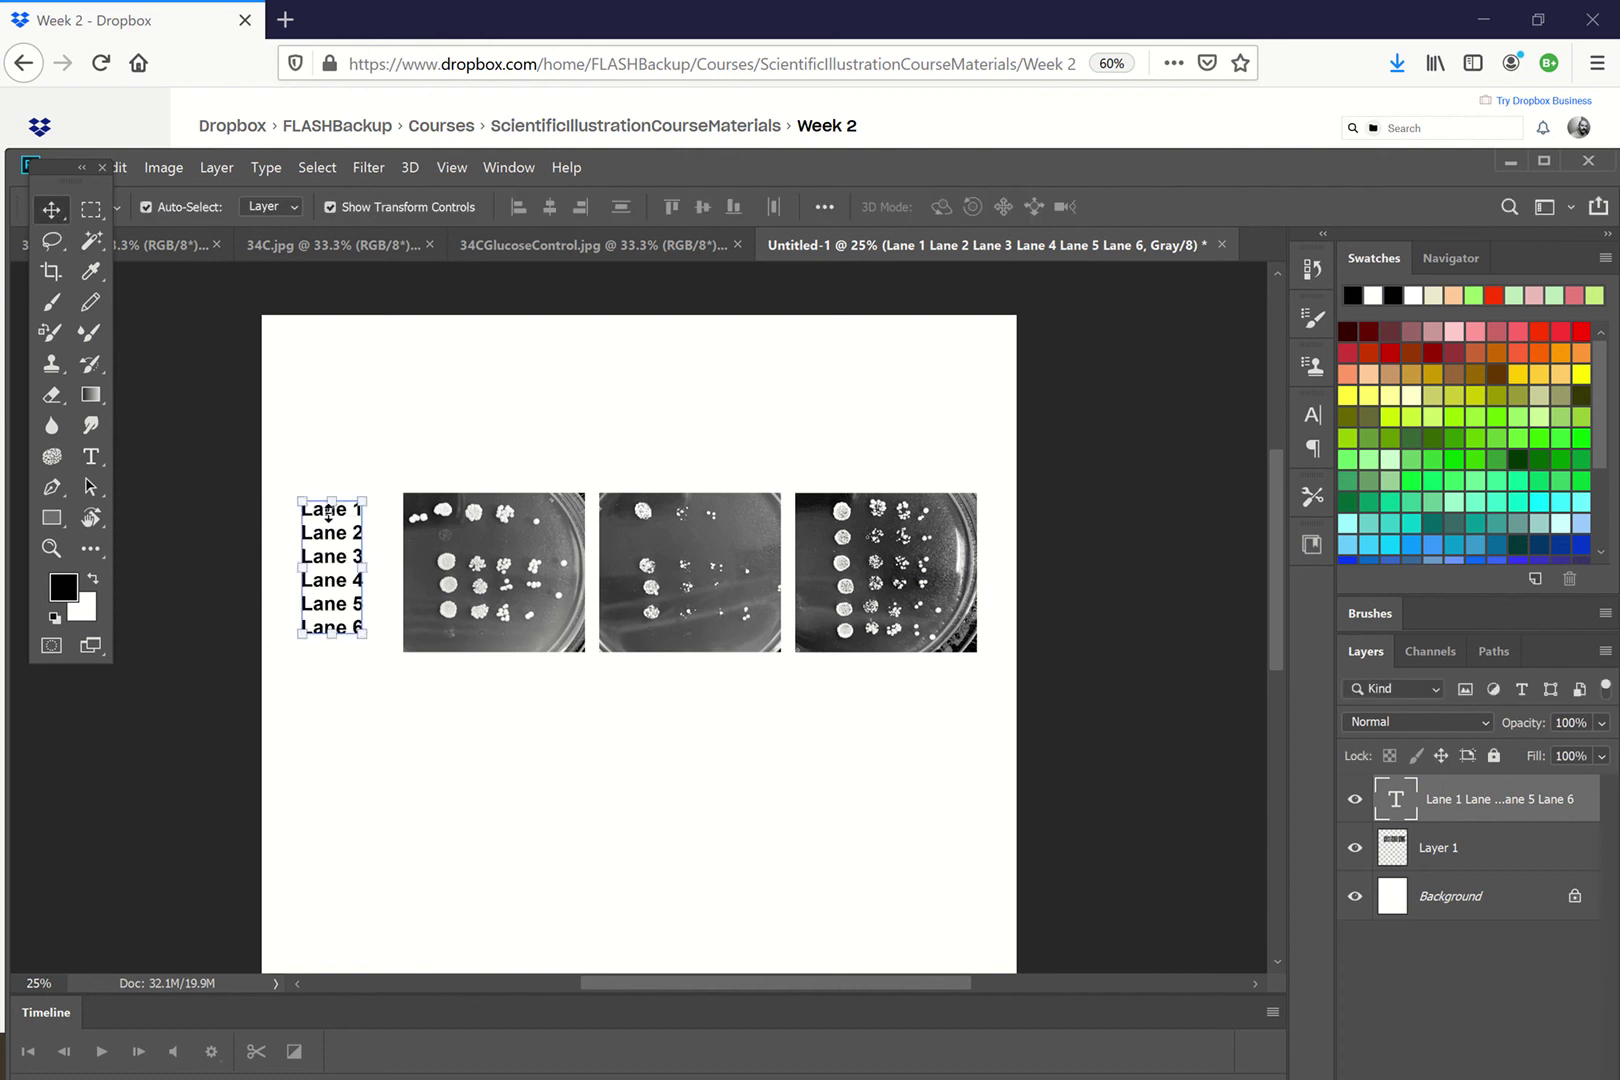
pyautogui.moveTo(326, 543); pyautogui.dragTo(353, 549)
pyautogui.click(492, 836)
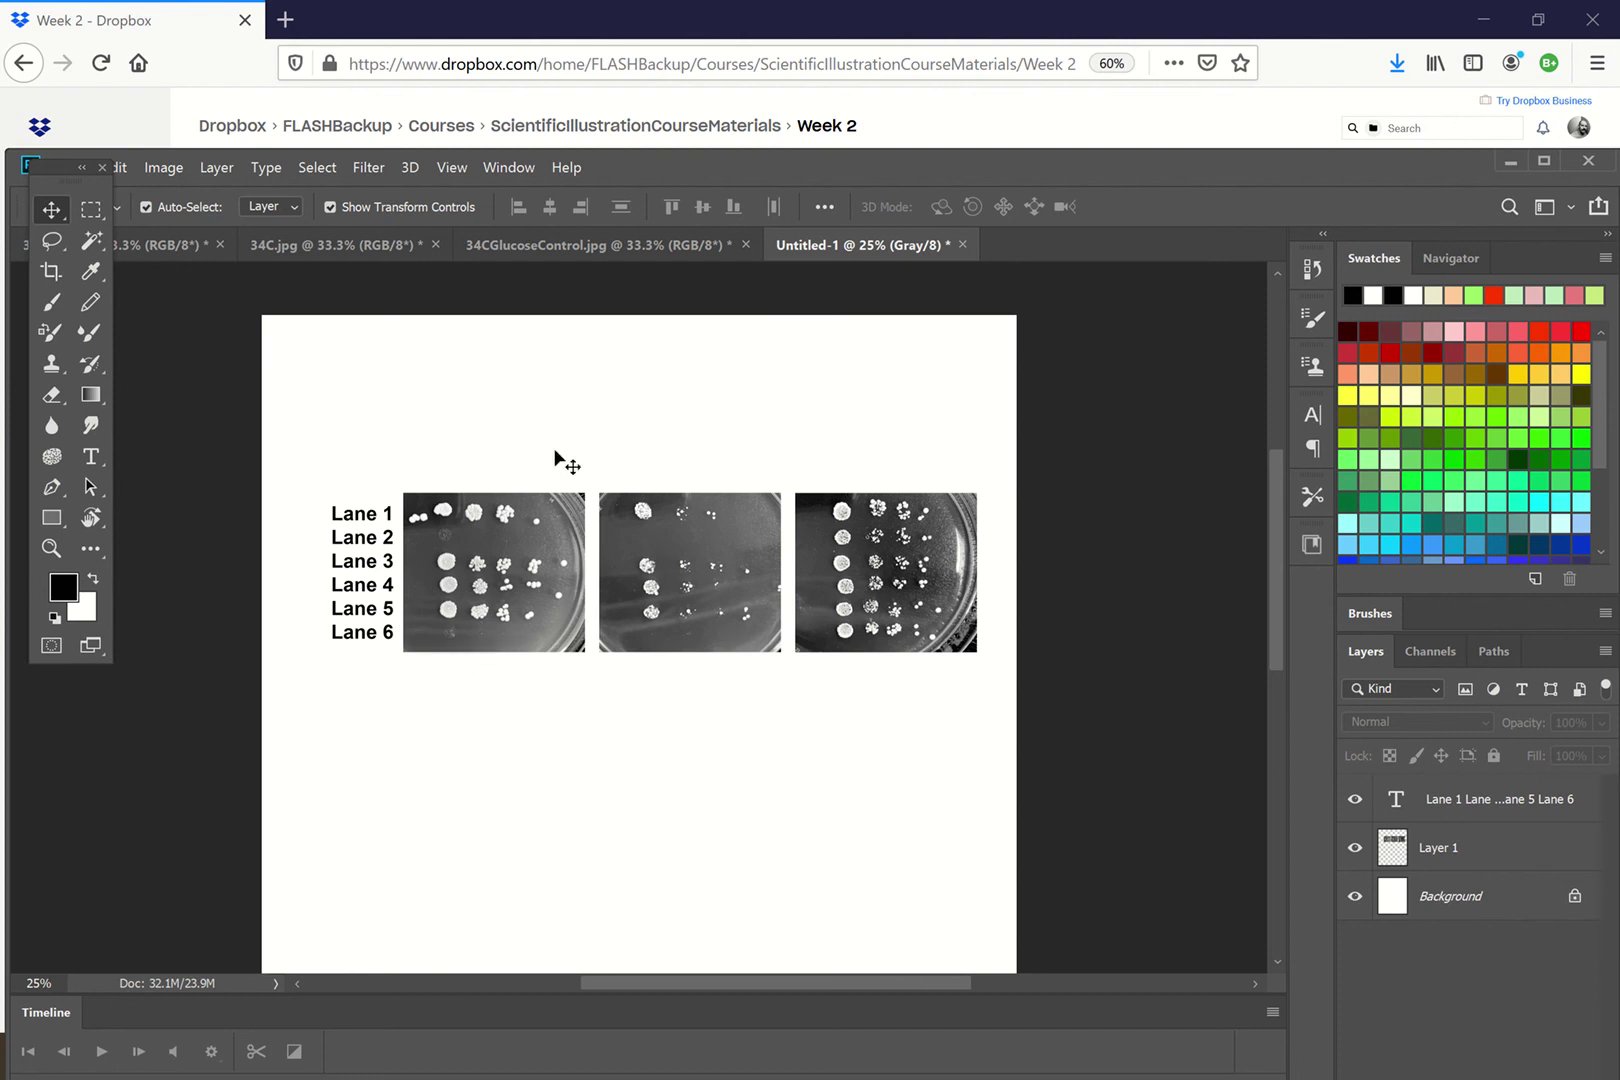
# Step: Add a text layer reading "treatment 1", "treatment 2" and "treatment 3" in Arial Bold 16 pt, with each heading centered above its plate
pyautogui.moveTo(650, 5)
pyautogui.click(668, 62)
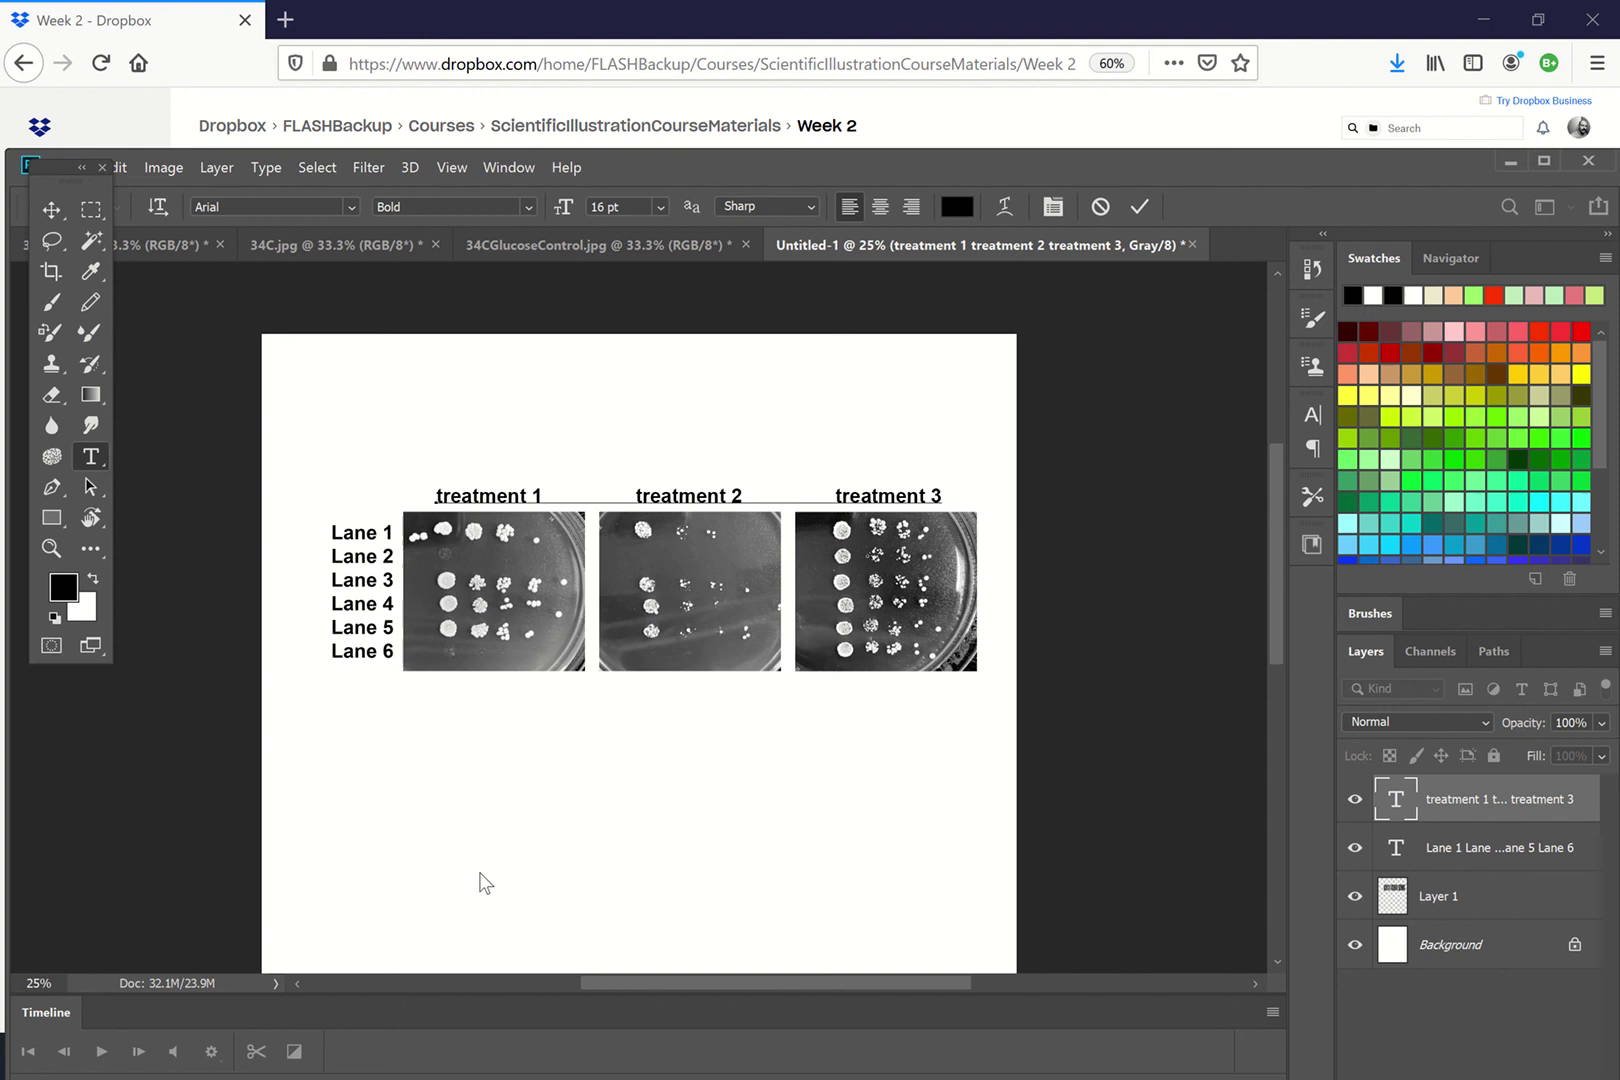
pyautogui.click(484, 882)
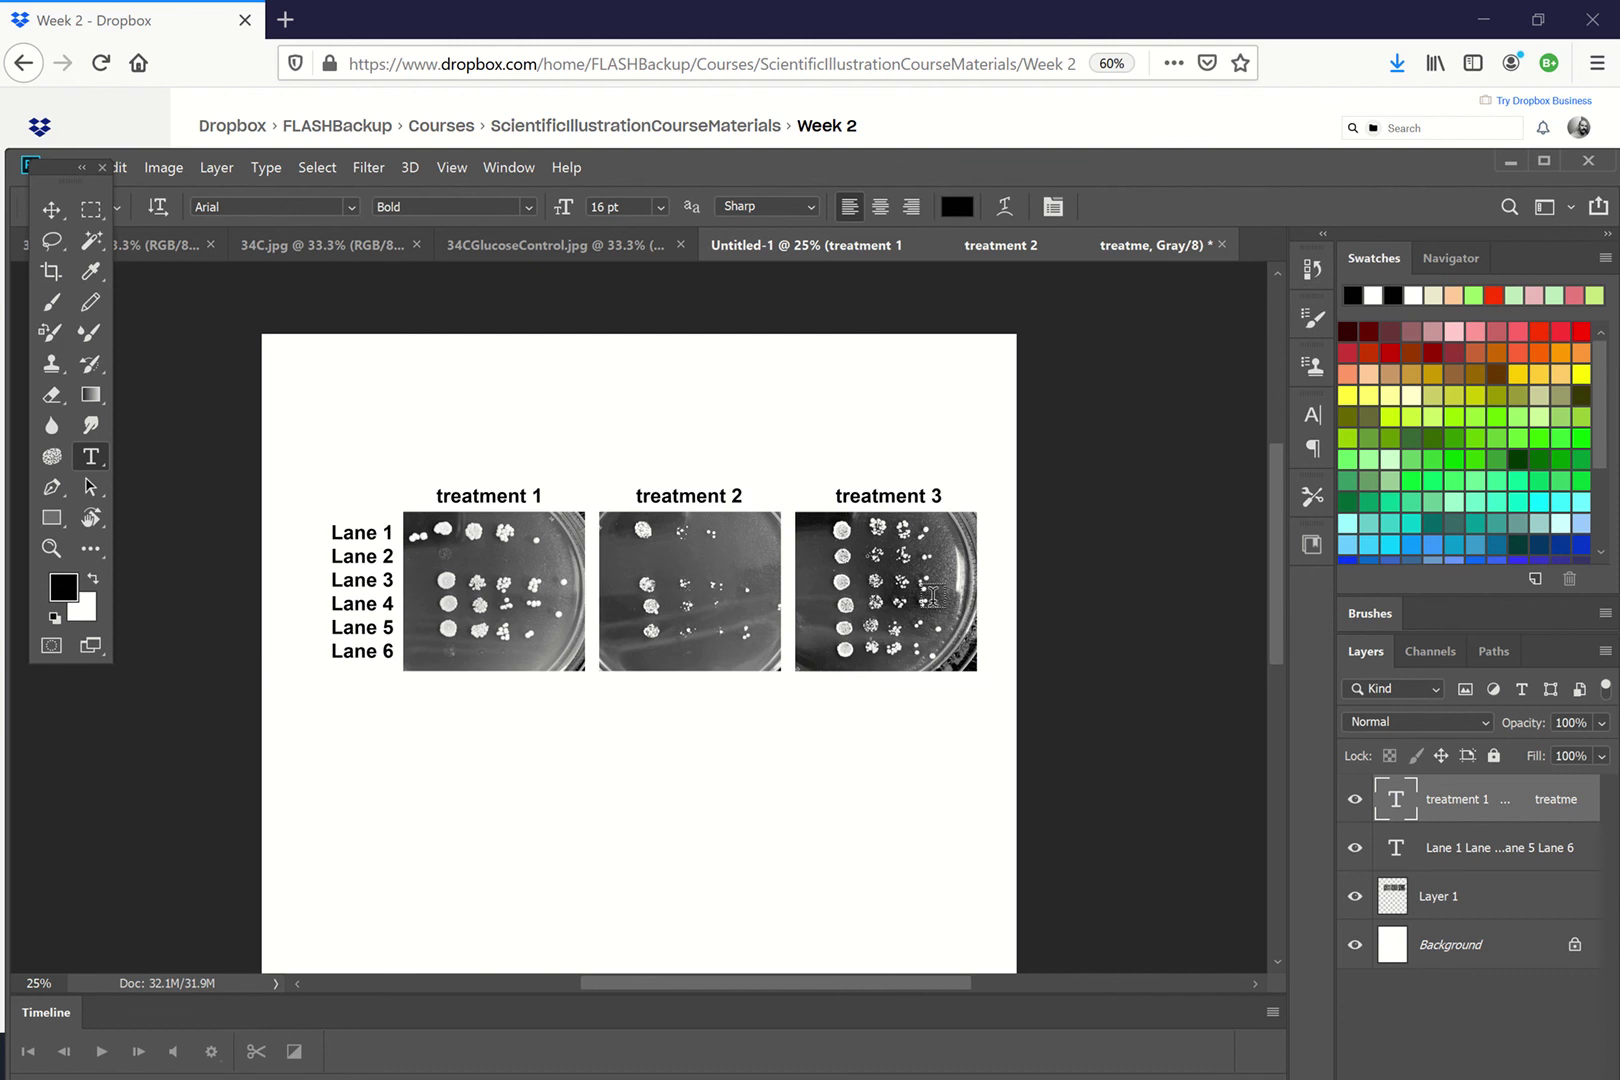
pyautogui.click(50, 211)
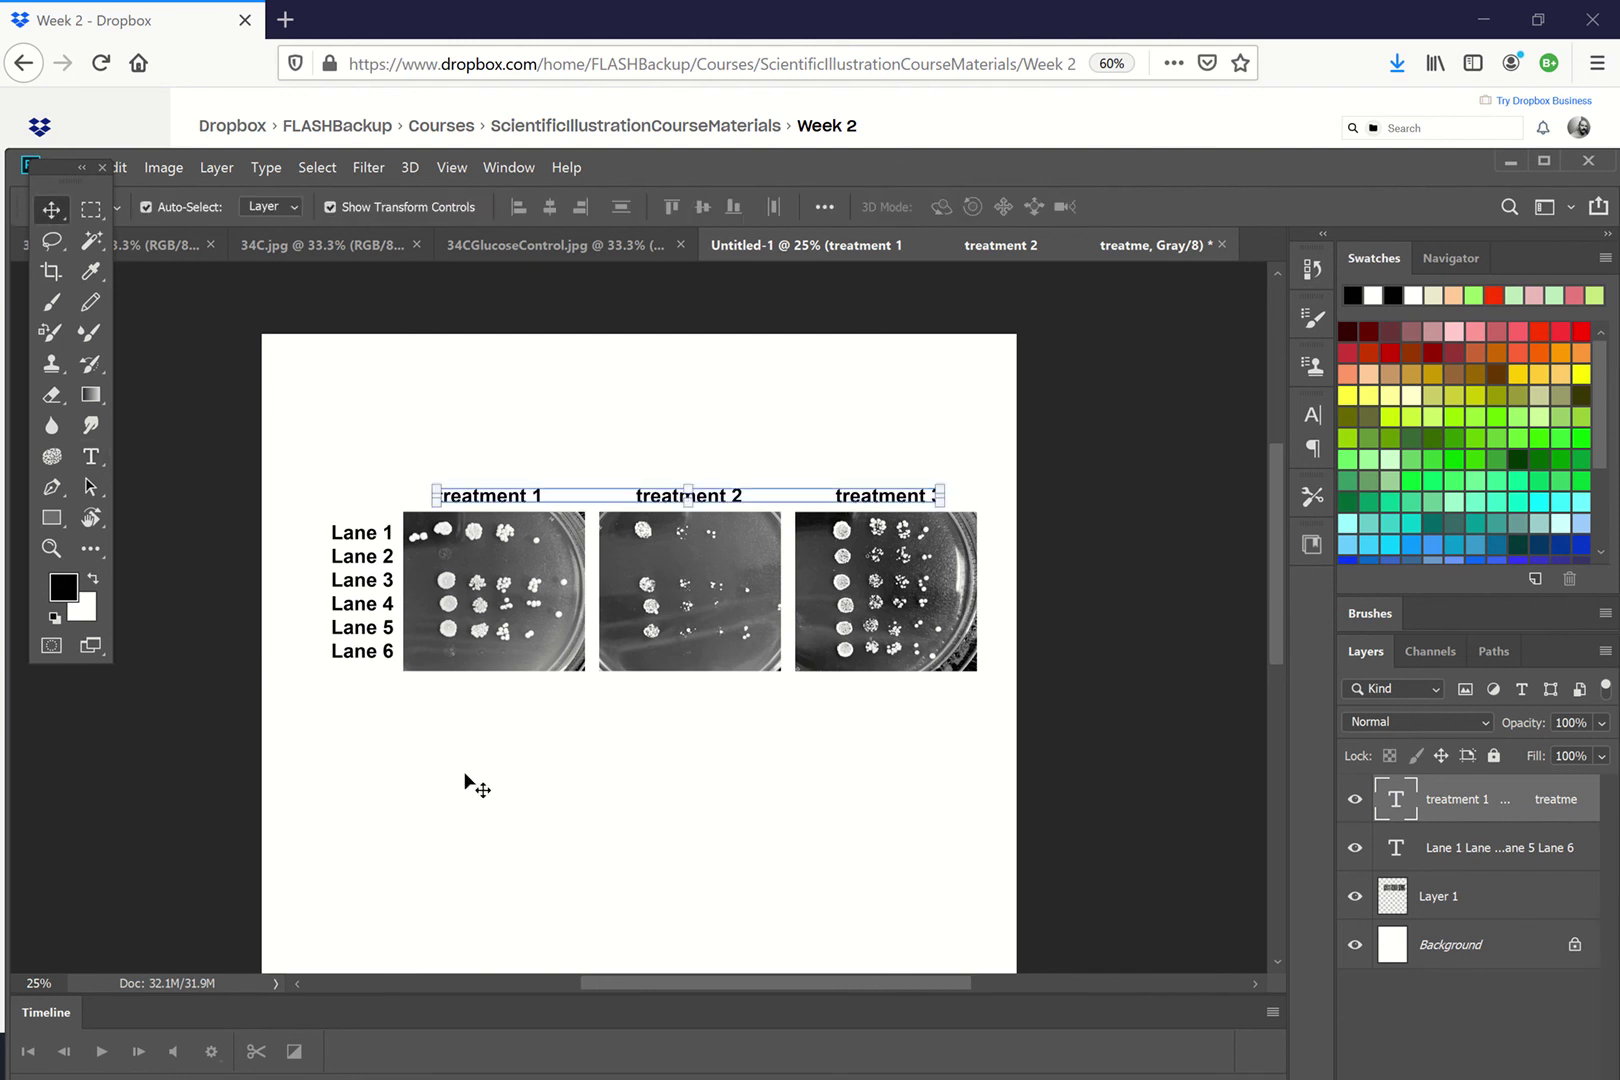
pyautogui.click(810, 774)
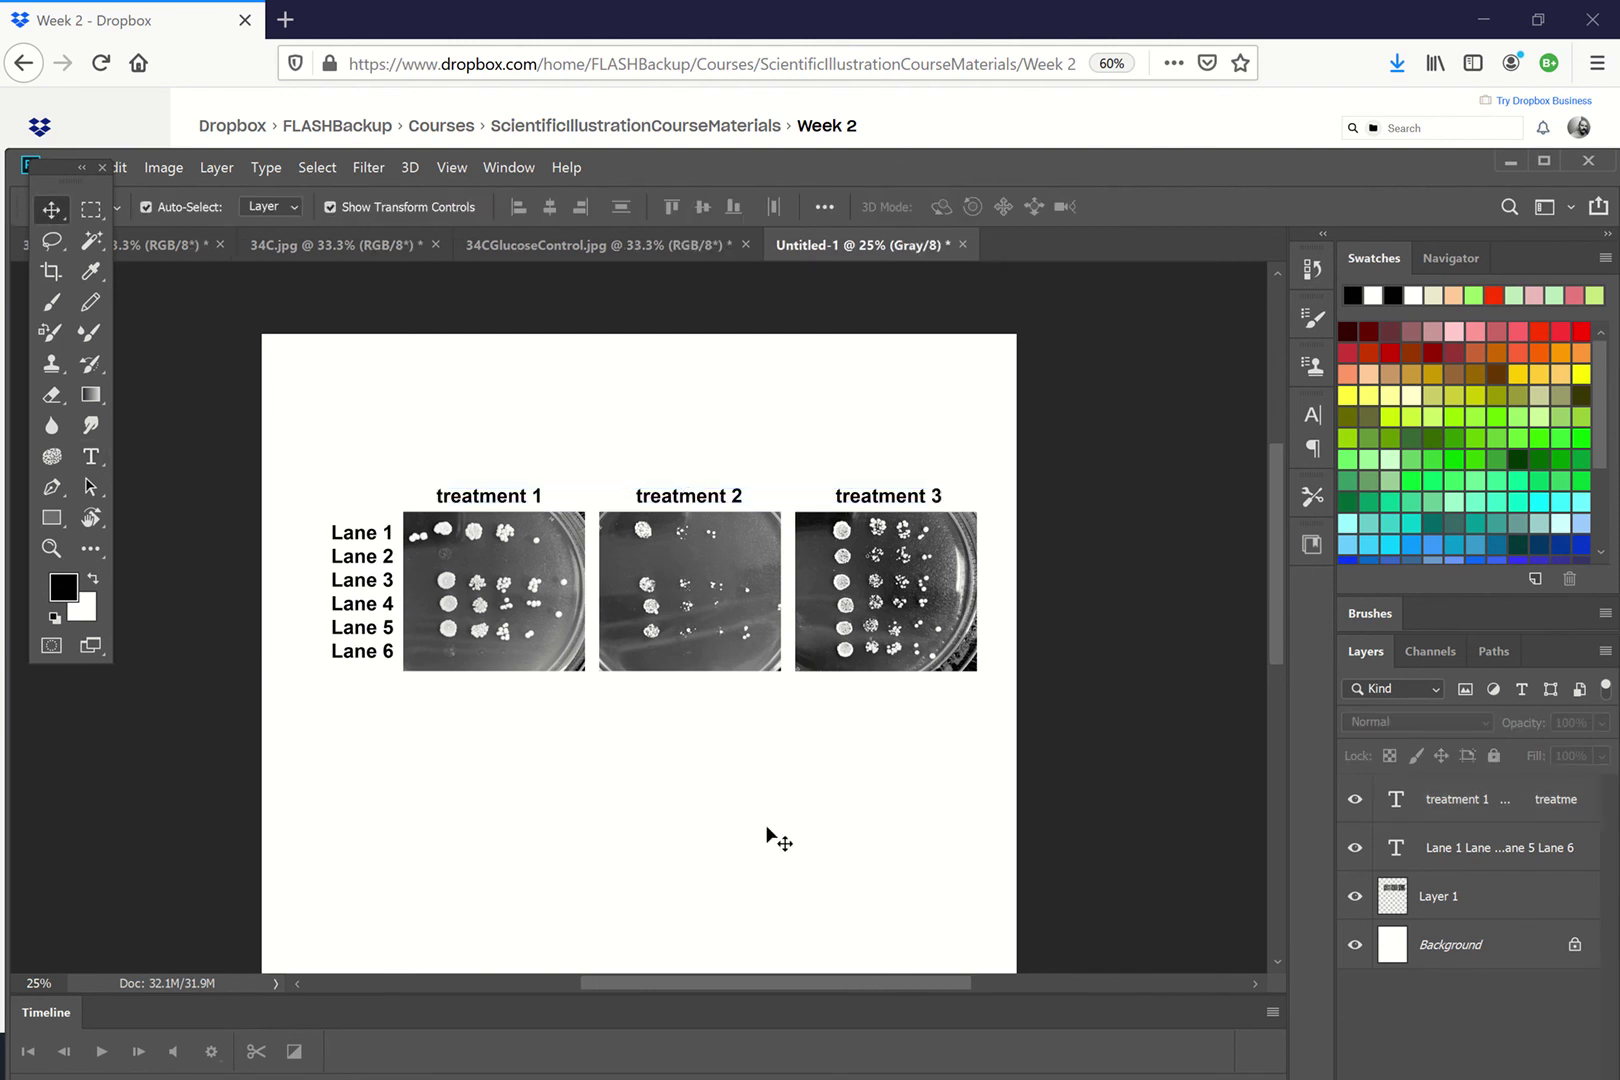
# Step: Review the original color plate photos in their open documents and compare them with the labeled grayscale figure
pyautogui.scroll(1, 767, 827)
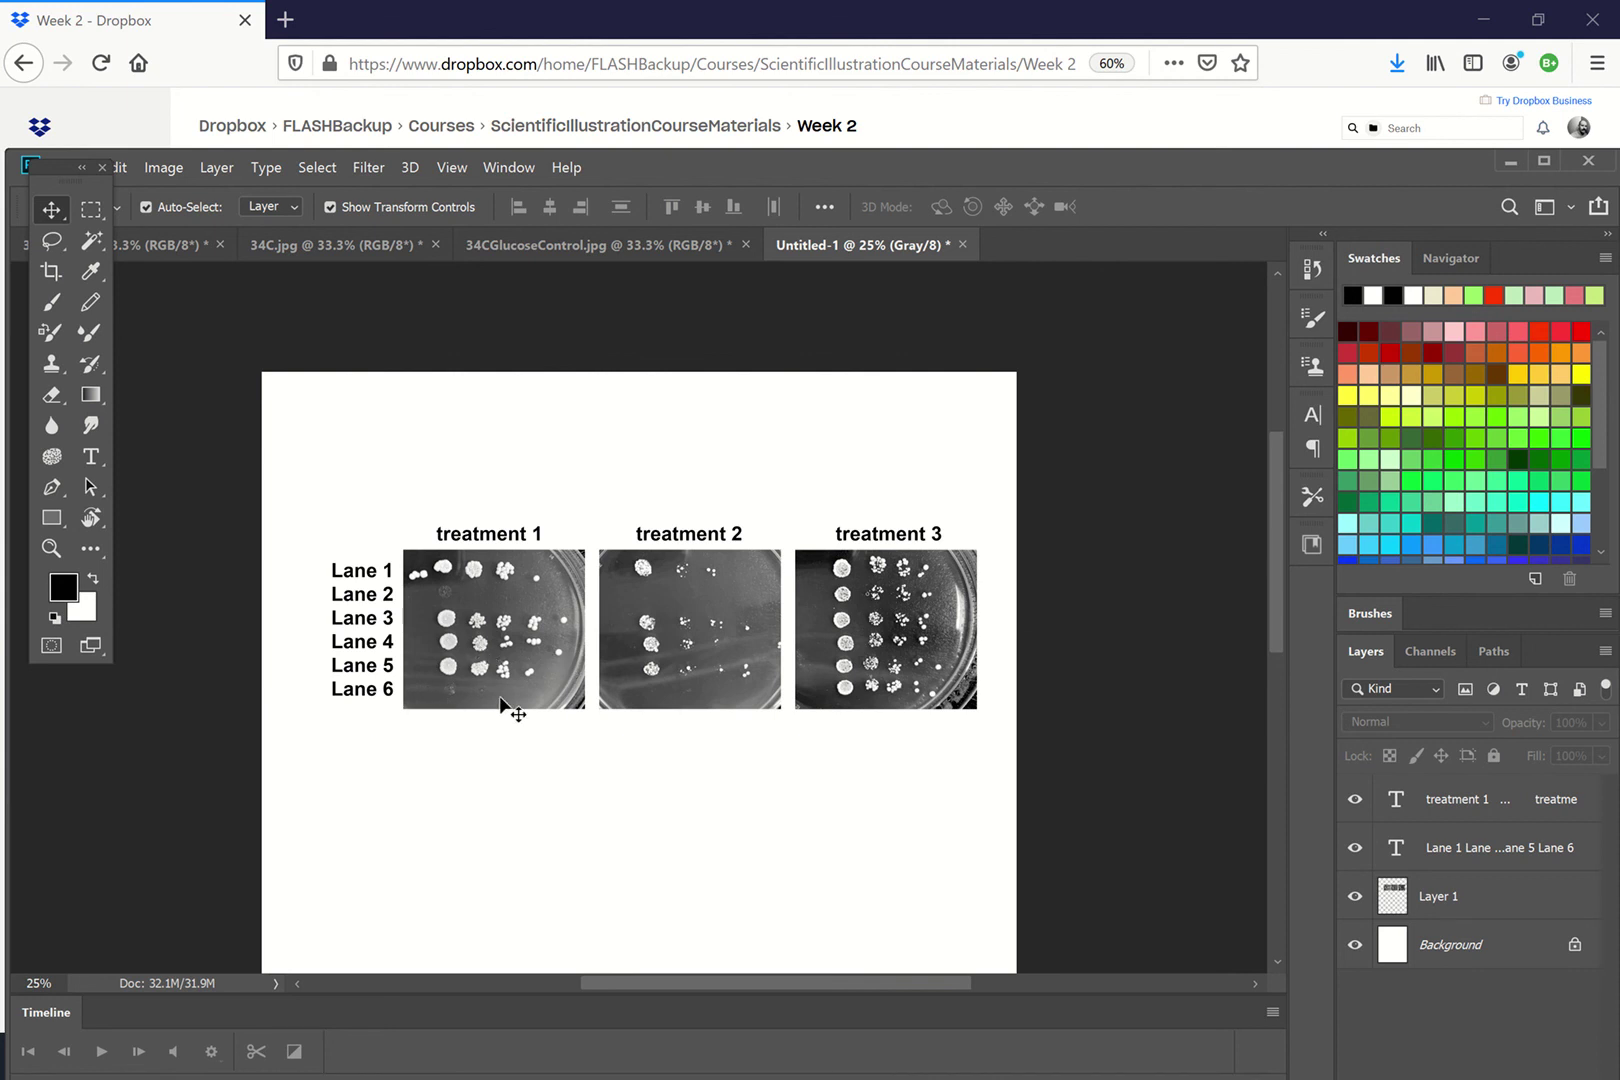
pyautogui.click(578, 244)
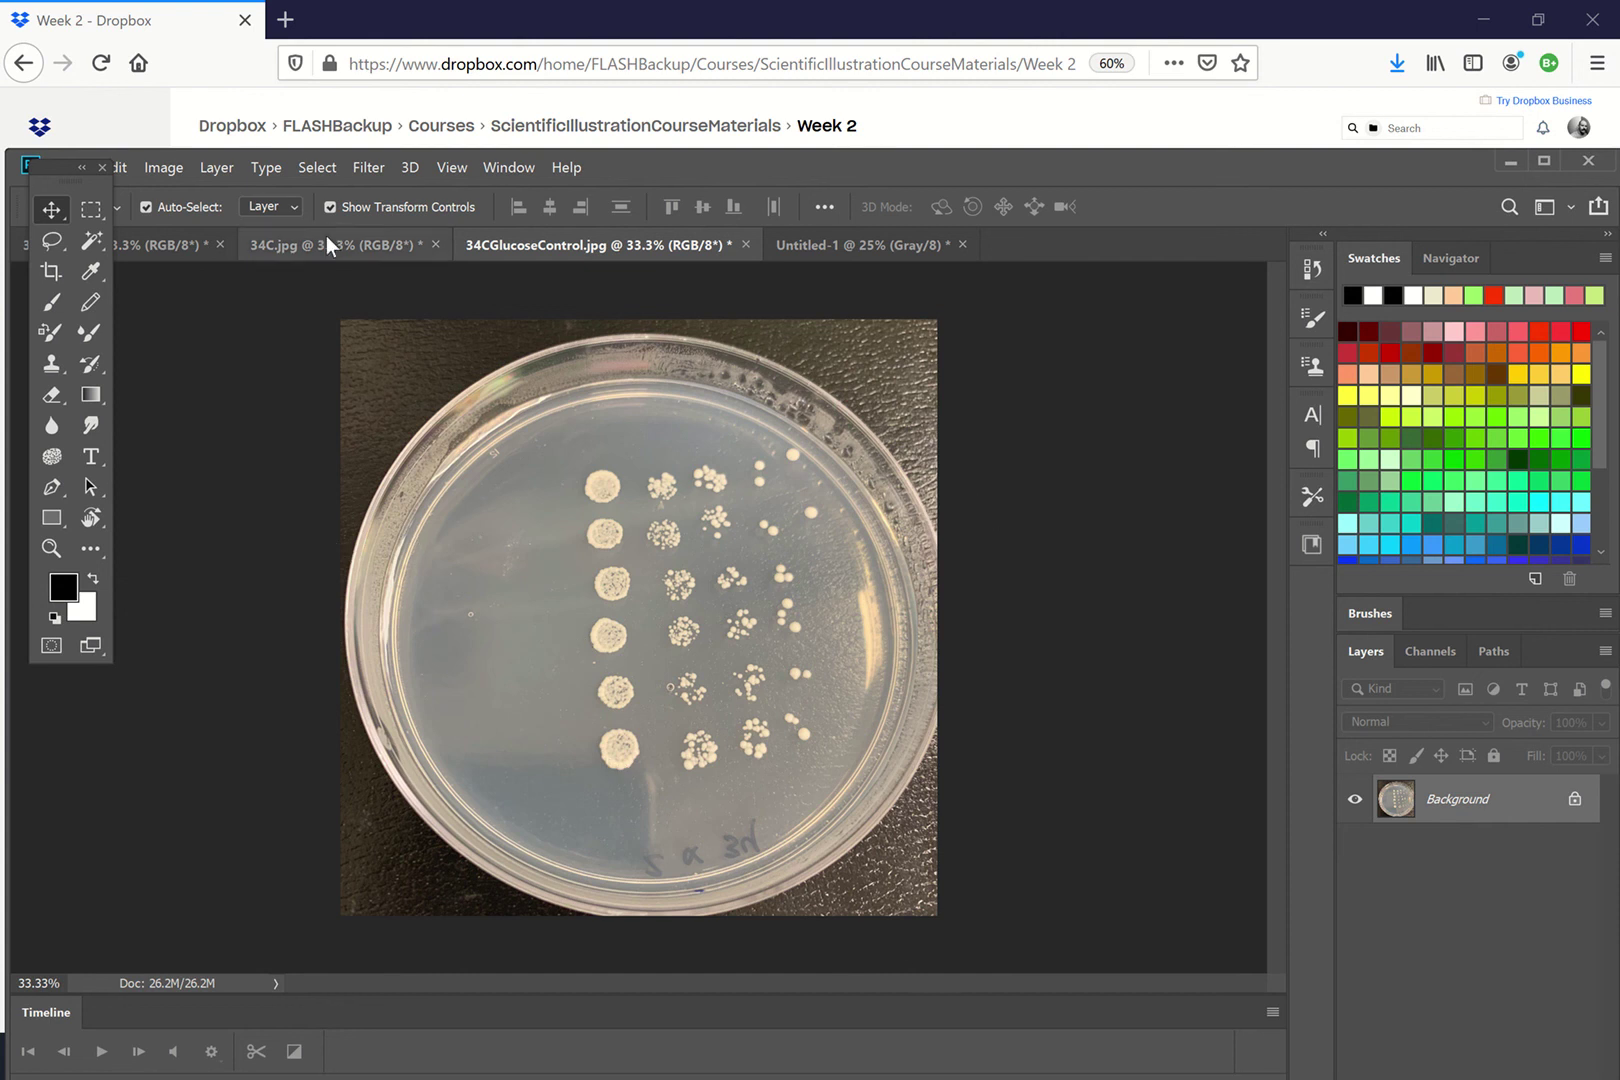
pyautogui.click(152, 251)
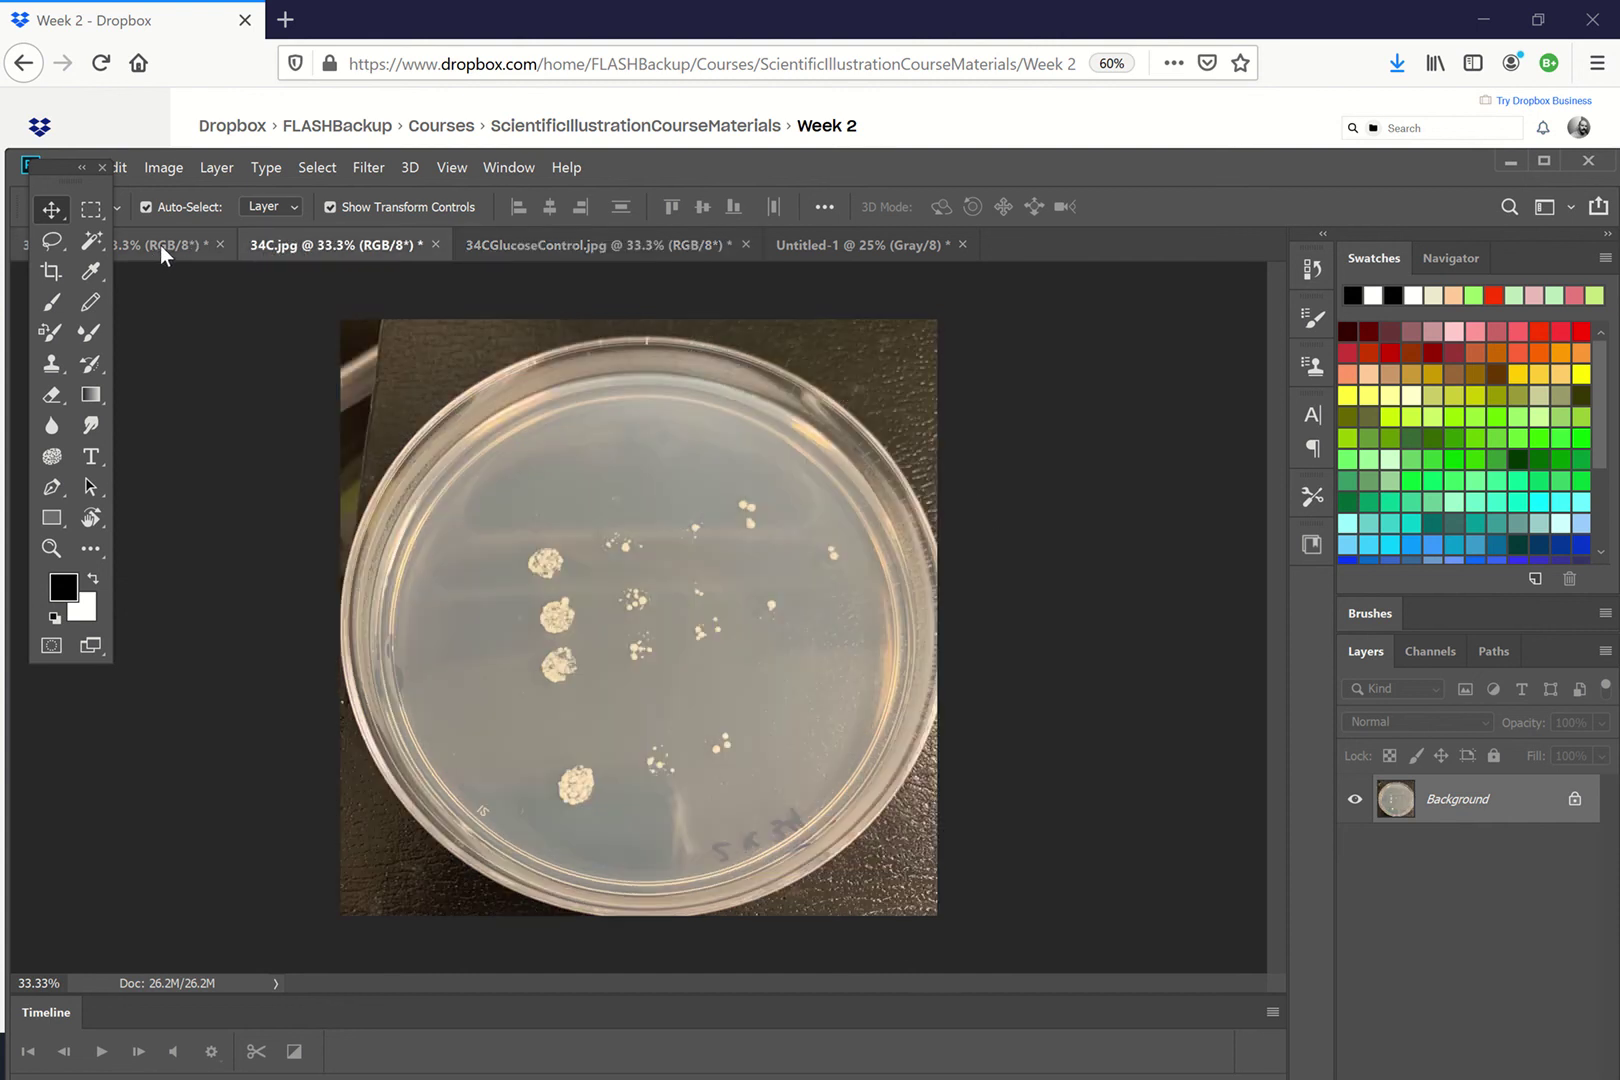
pyautogui.click(665, 240)
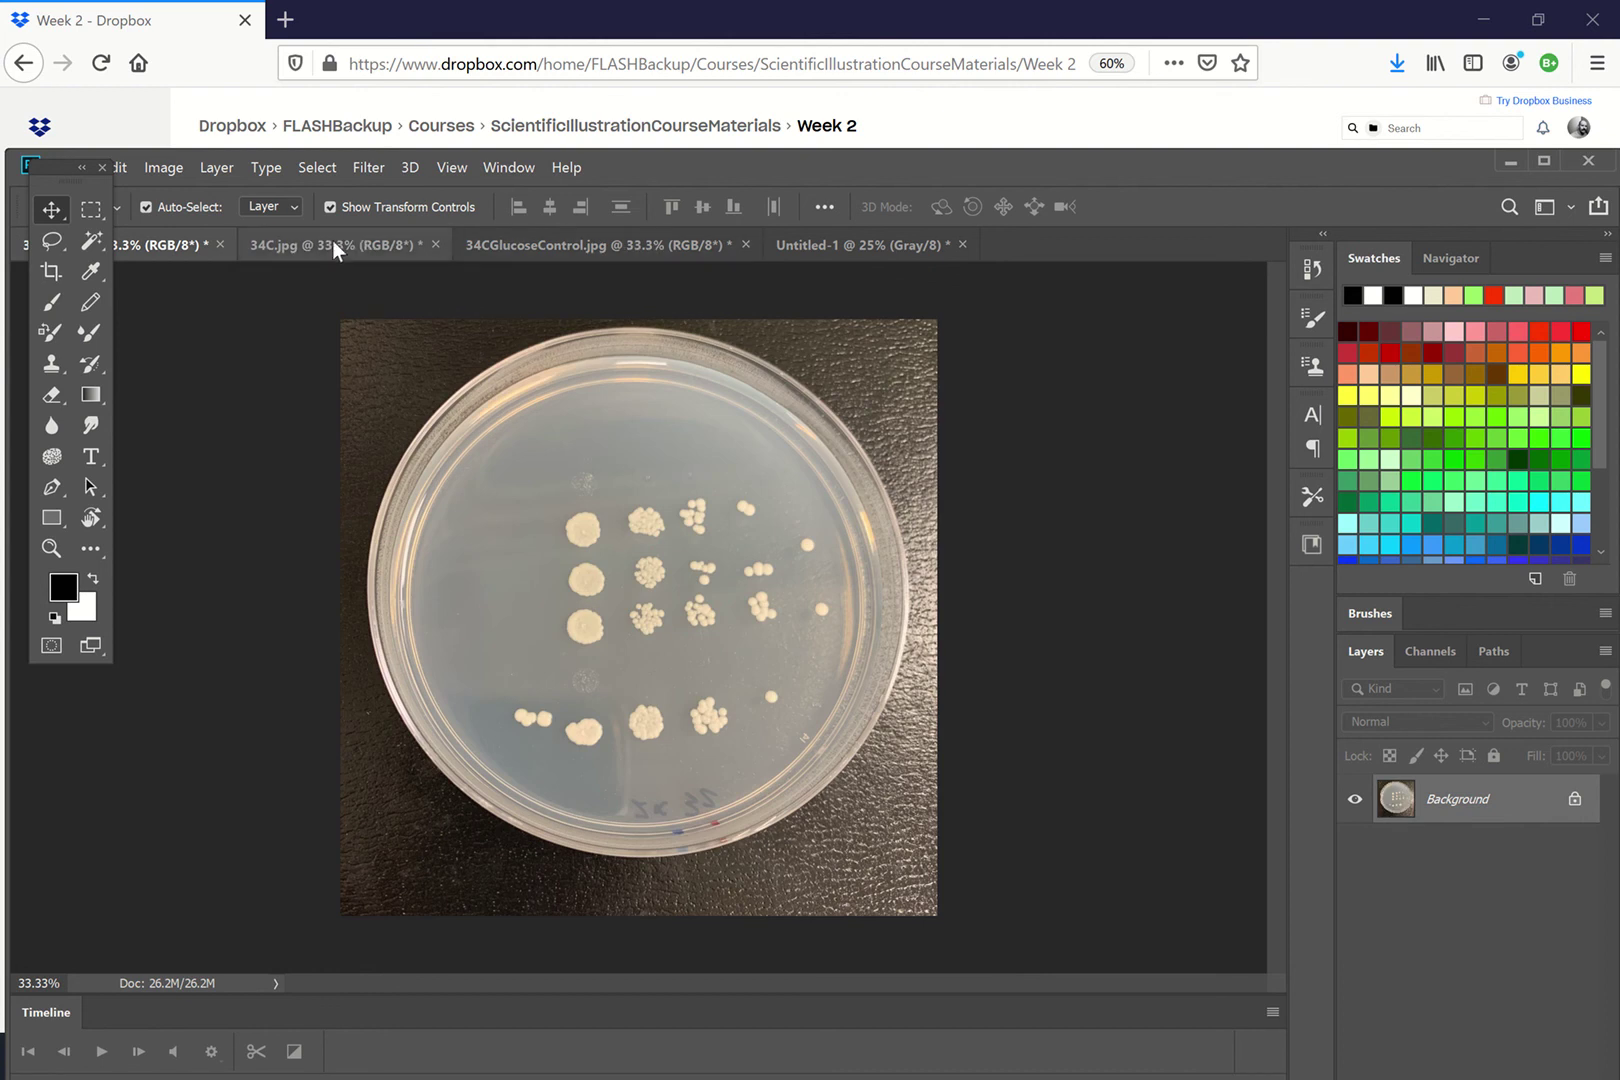
pyautogui.click(837, 243)
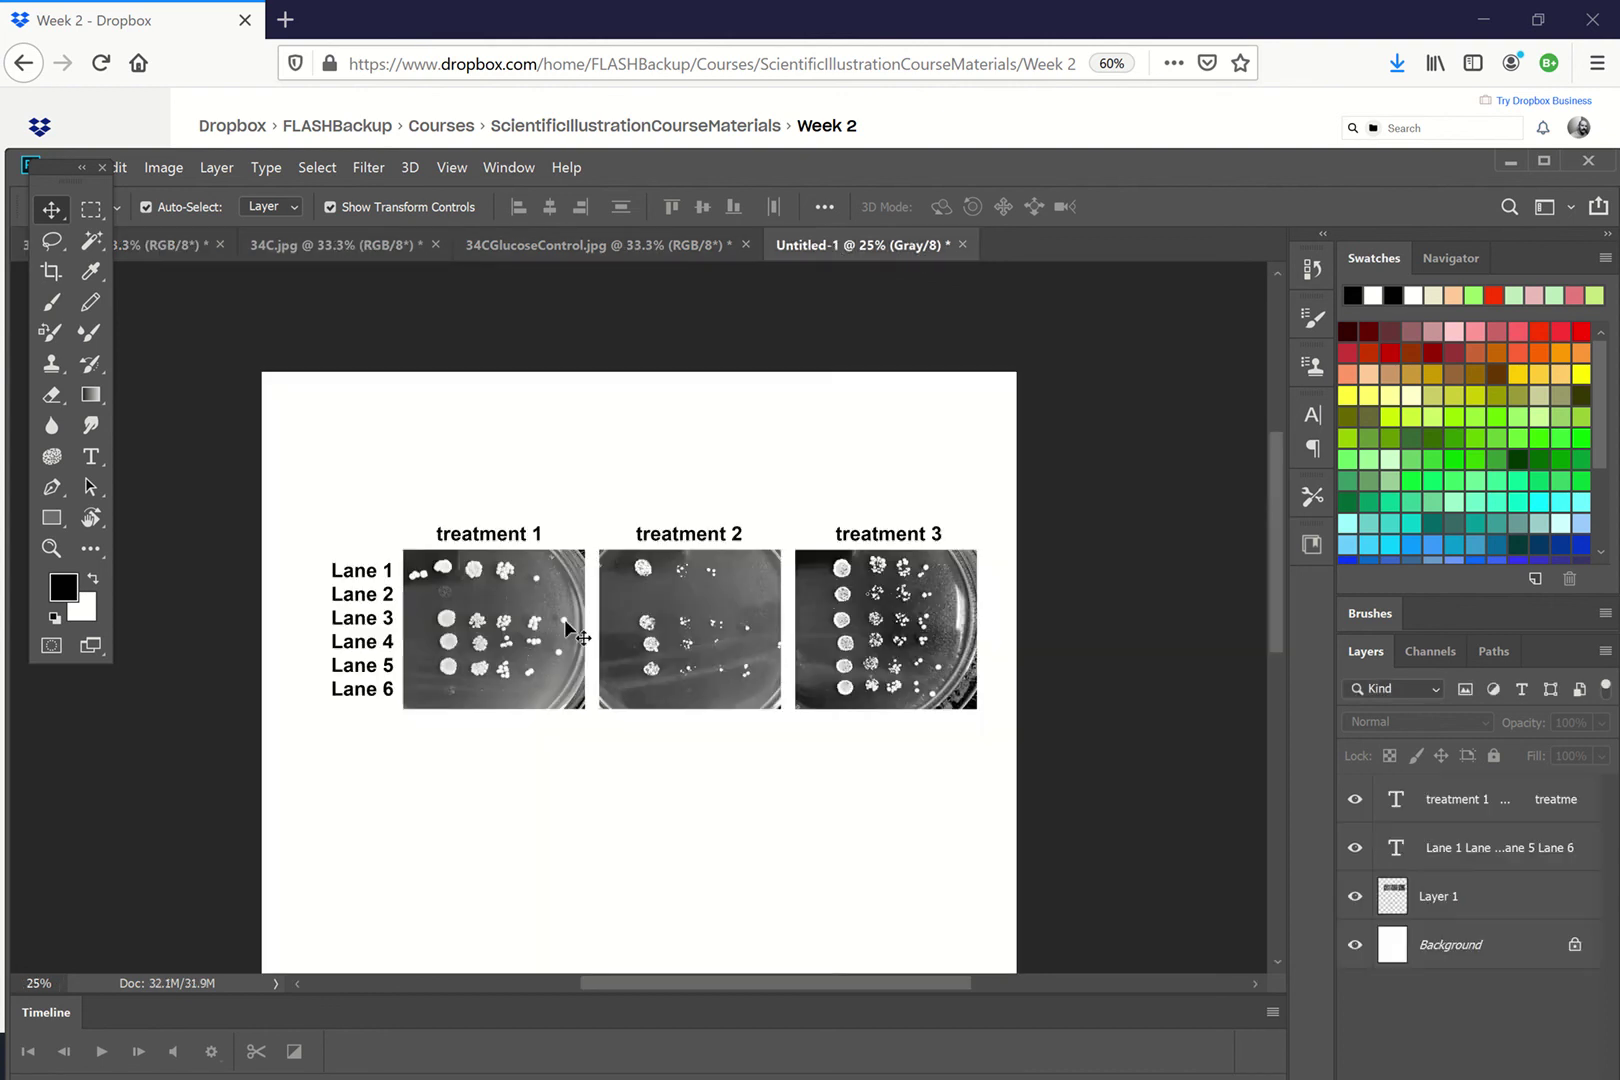